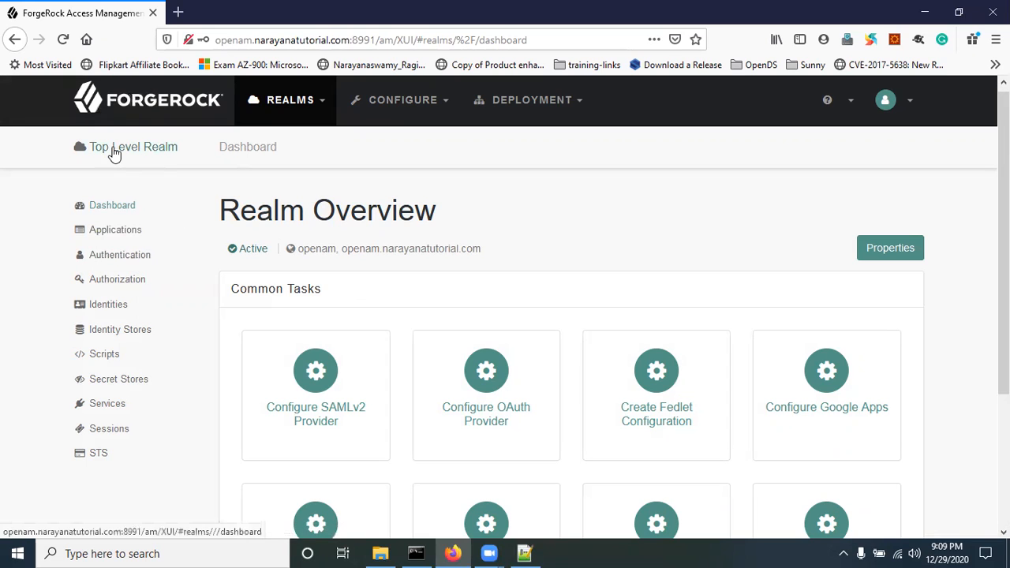
Step: Log out of the admin console from the account menu and return to the Sign In page
click(108, 407)
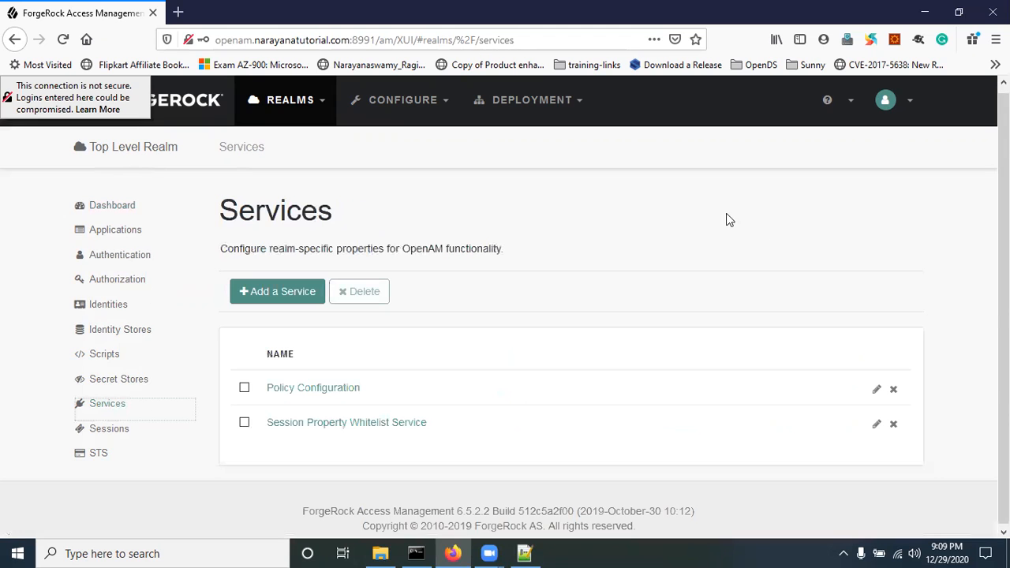
click(909, 102)
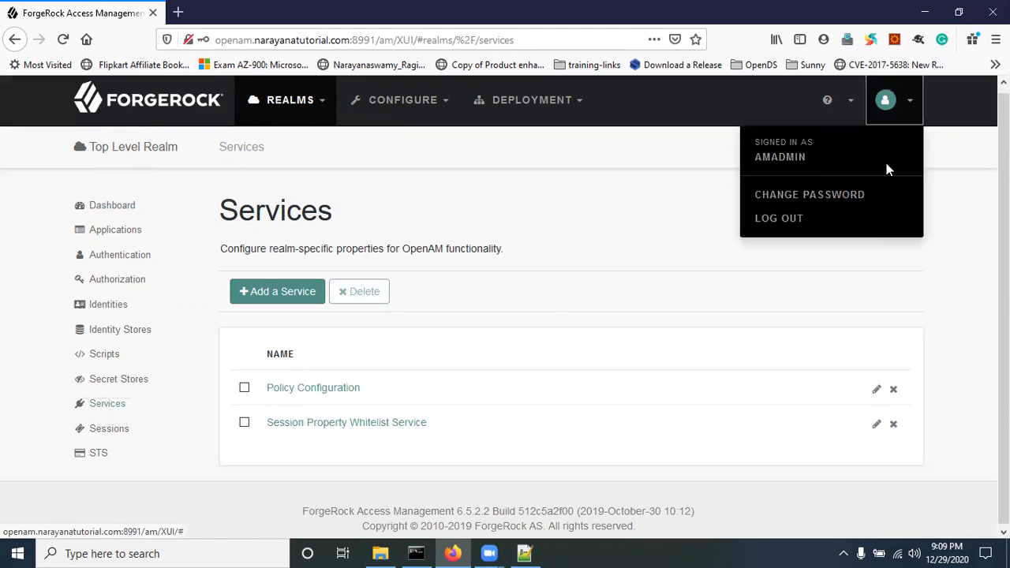
click(784, 222)
click(508, 303)
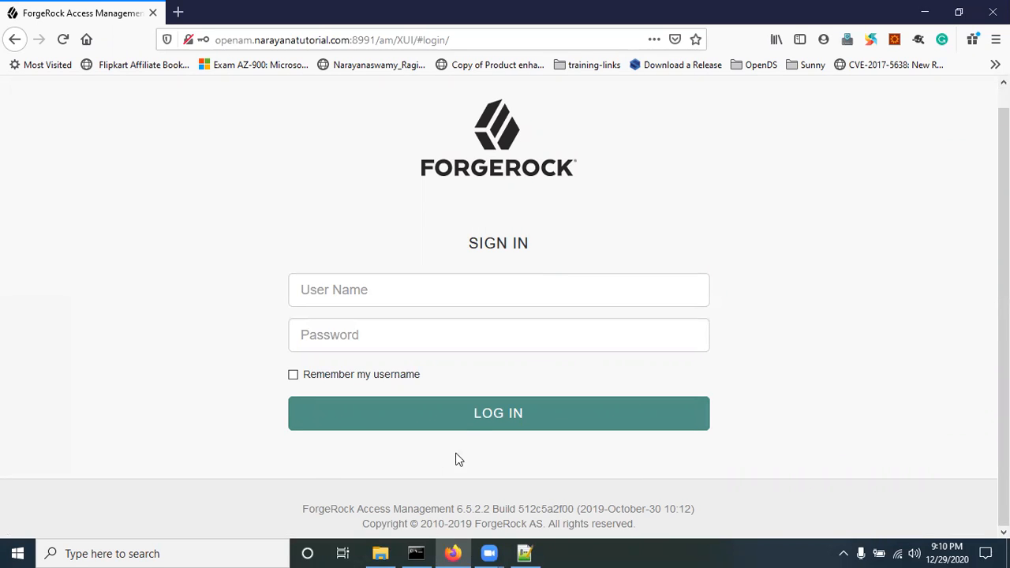
Step: Sign in to the admin console with the amadmin administrator account
click(334, 292)
text(amadmin)
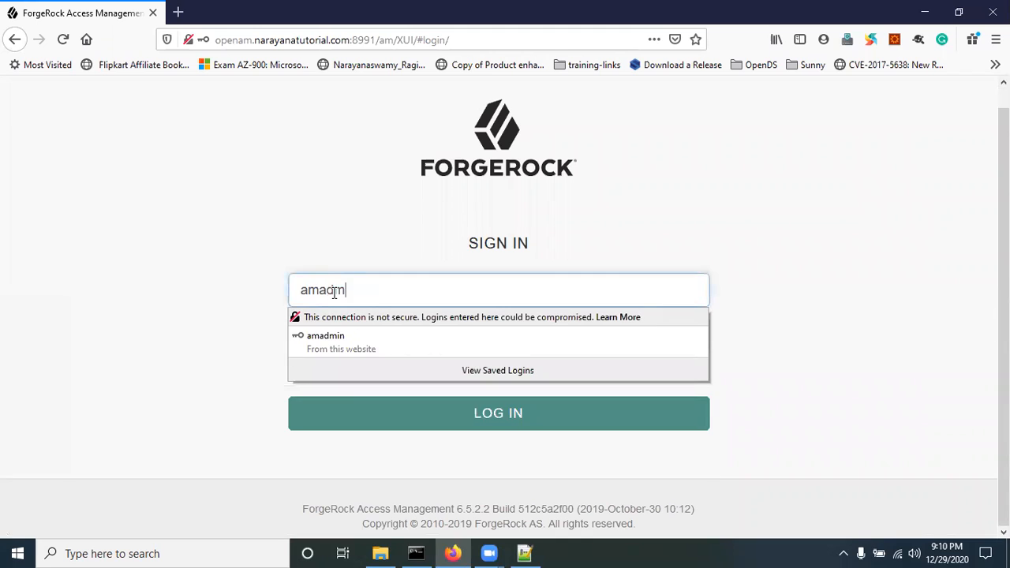
key(Tab)
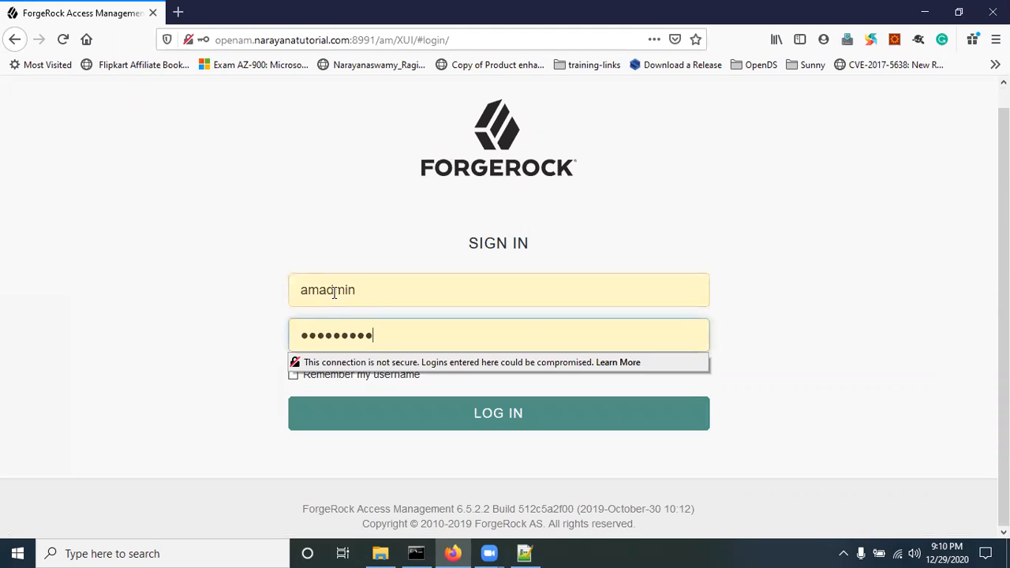
click(474, 413)
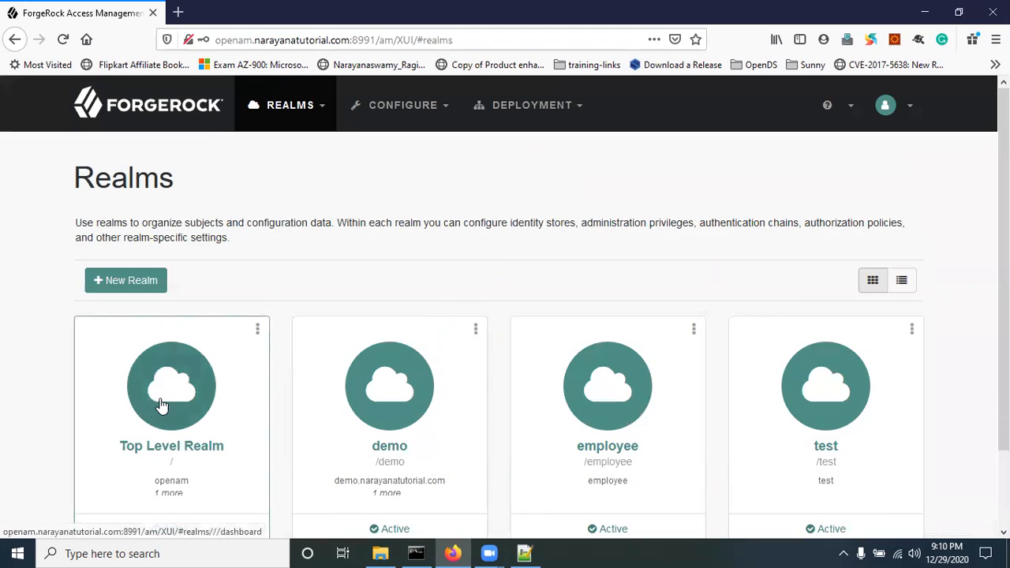
Step: Open the Services list of the Top Level Realm
click(161, 404)
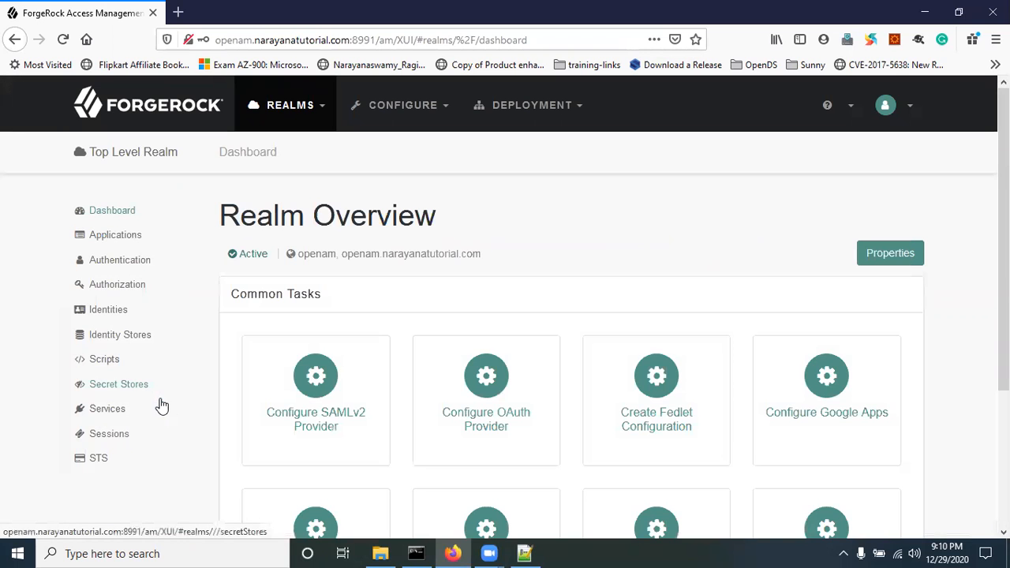
click(108, 409)
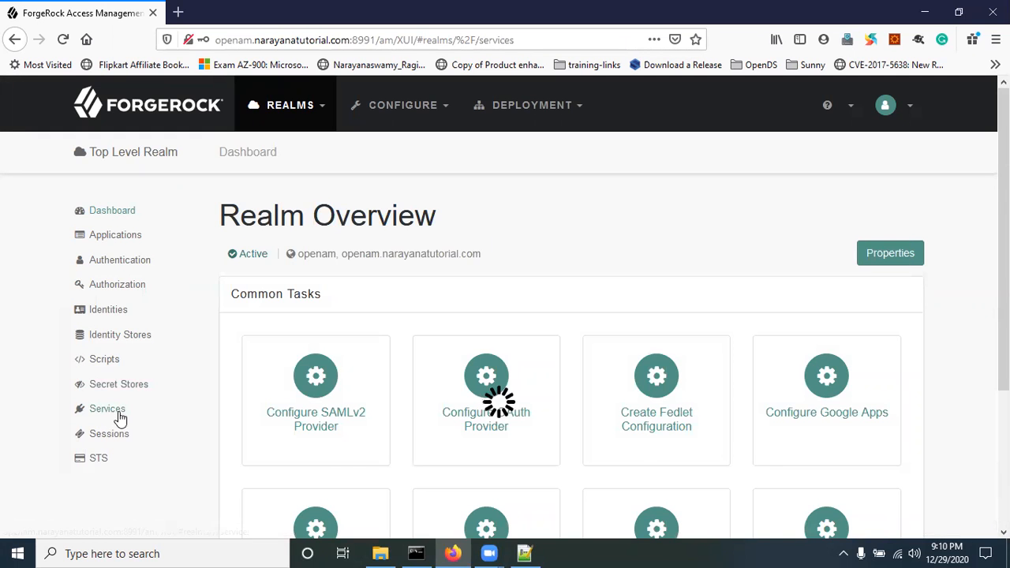
scroll(237, 379, down, 1)
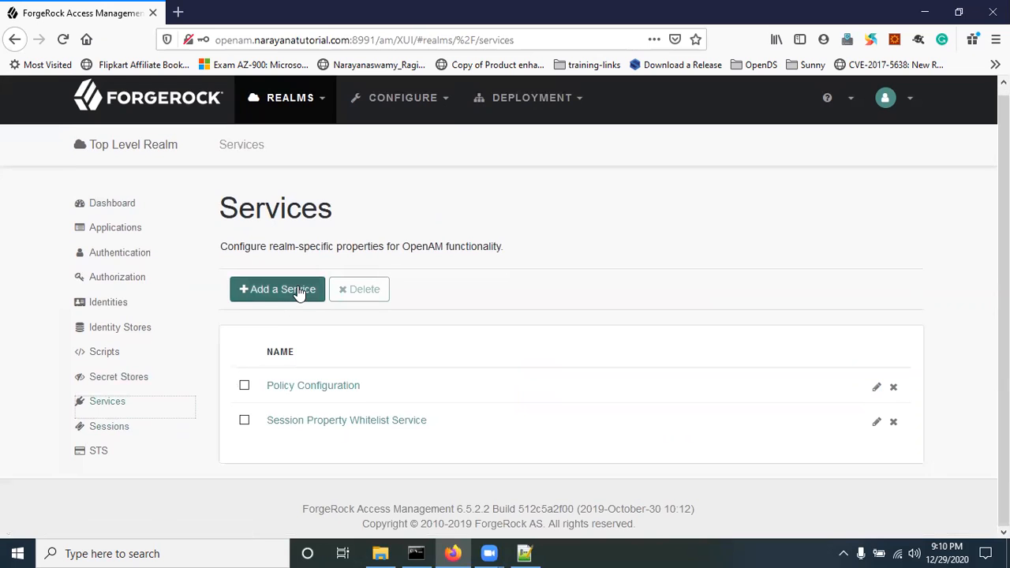
Step: Start adding a new User Self-Service service to the realm
click(298, 290)
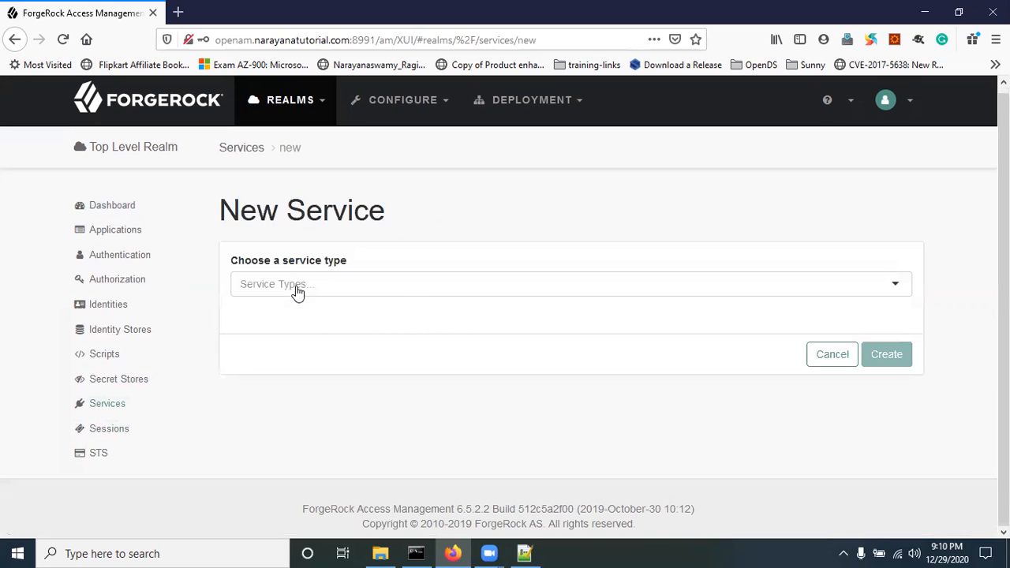
click(296, 283)
text(user)
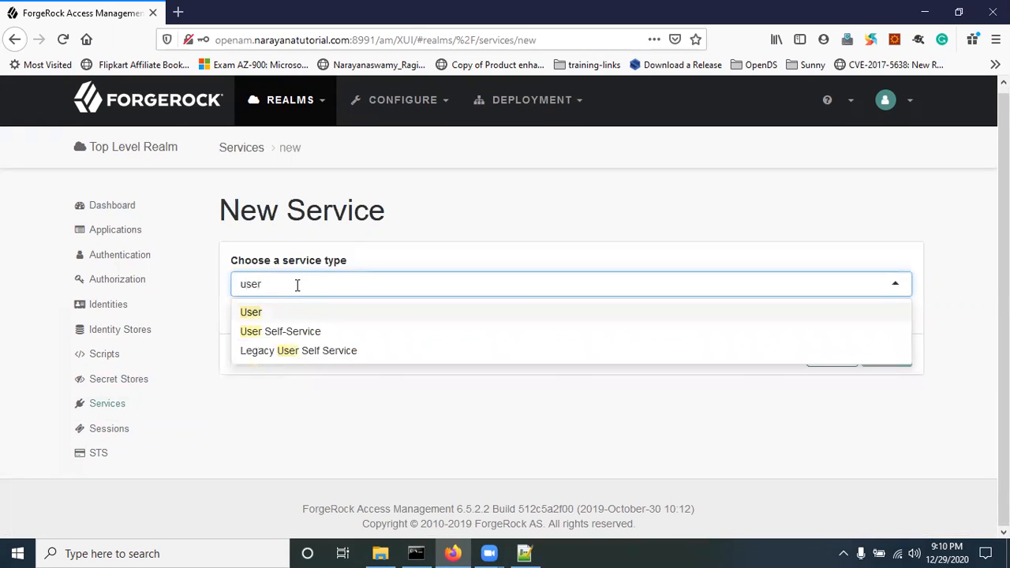
click(264, 333)
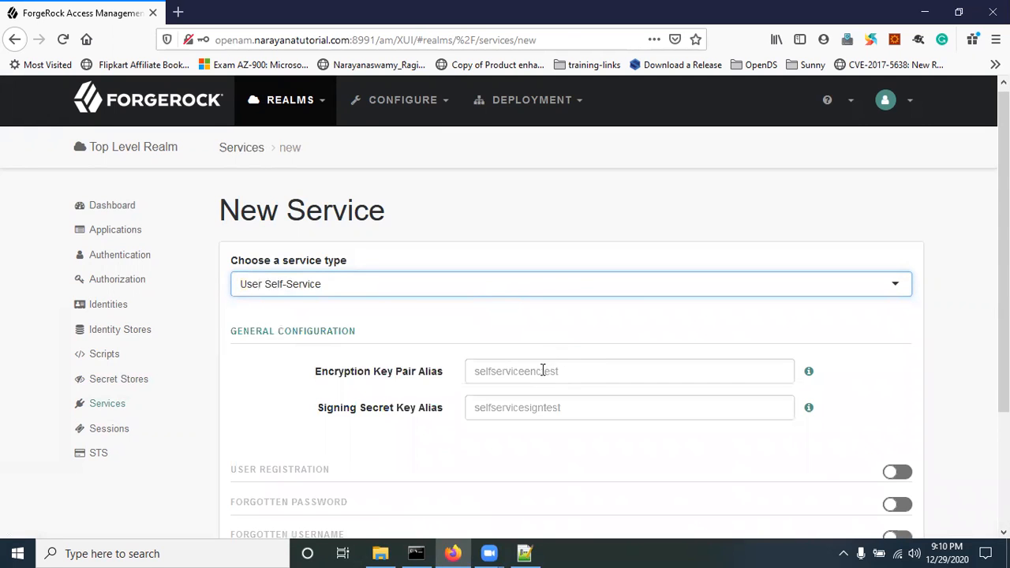
scroll(532, 367, down, 2)
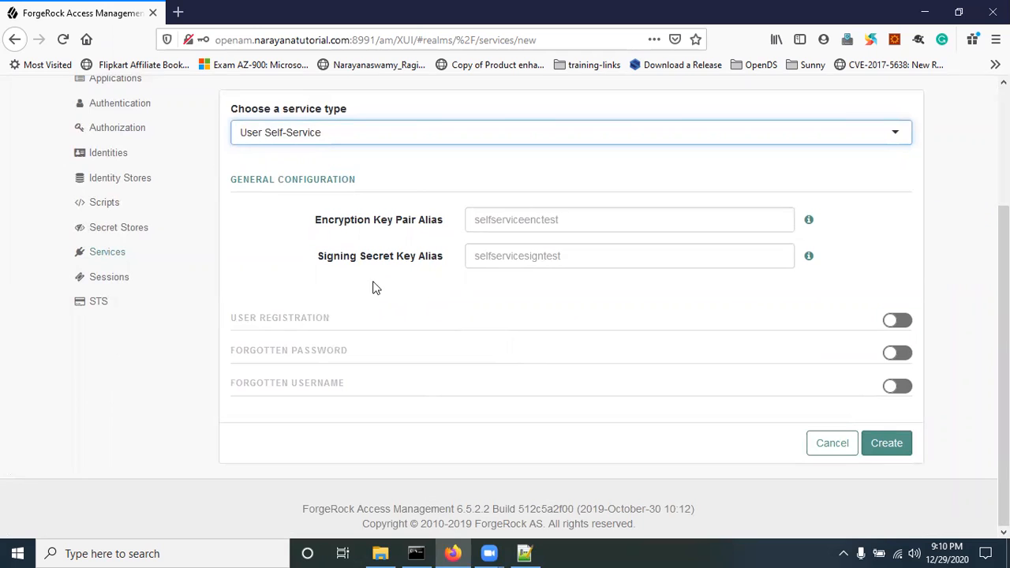
Step: Set aliases selfserviceenctest and selfservicesigntest, enable User Registration, and create the service
click(504, 223)
text(selfserviceenctest)
click(527, 258)
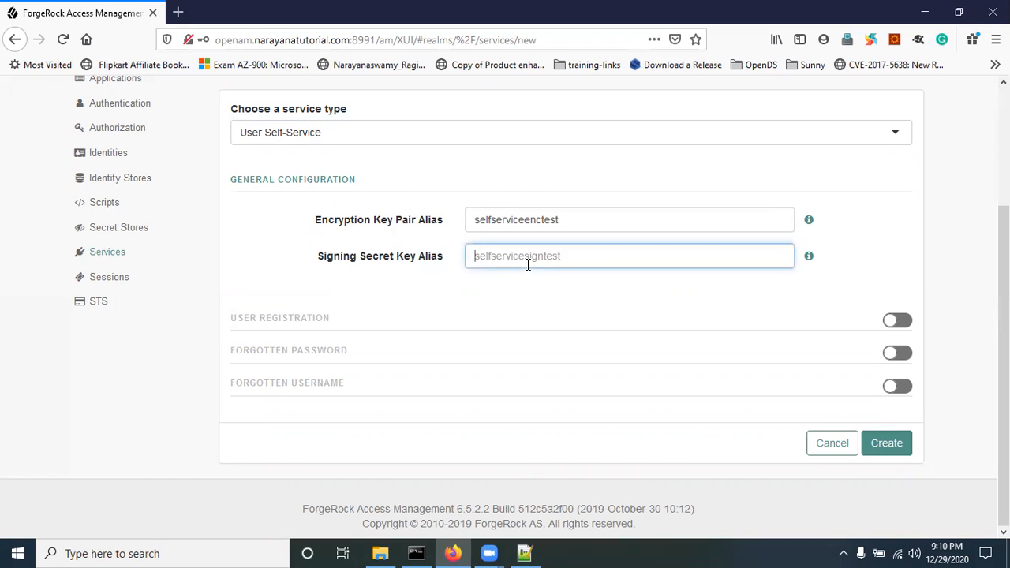
text(selfservicesigntest)
click(900, 323)
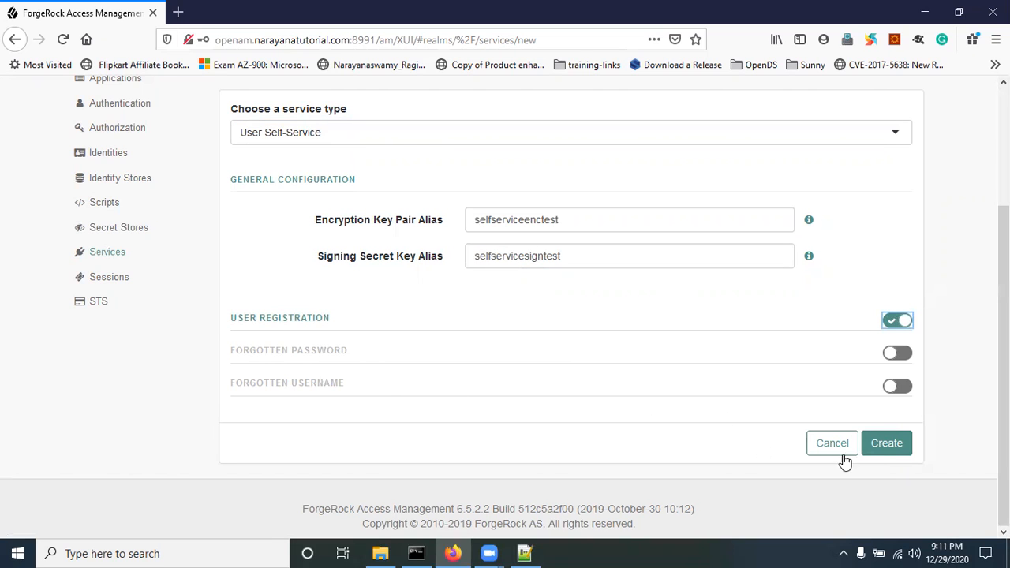
click(887, 447)
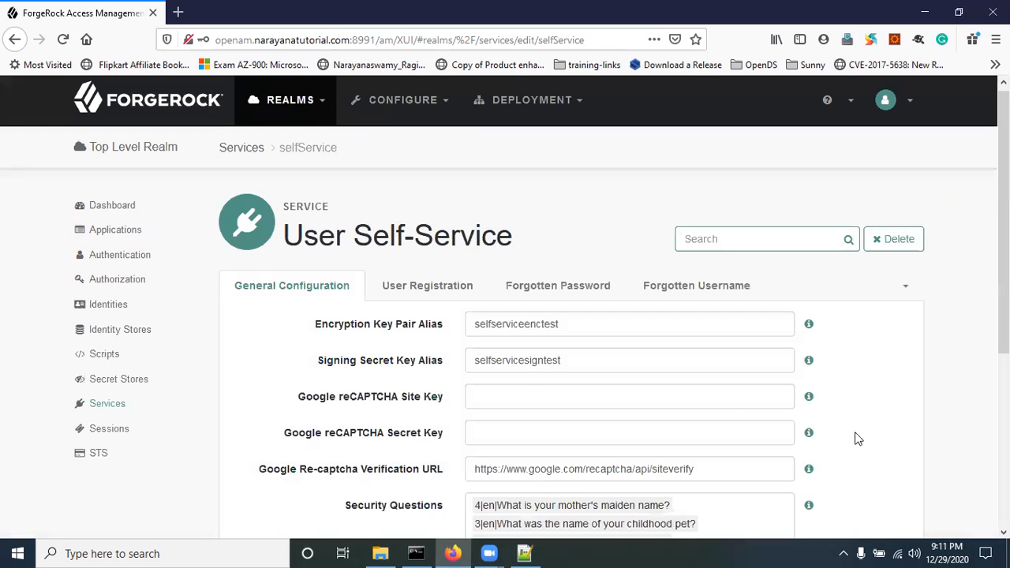
Step: Review the General Configuration settings, including the four existing security questions
scroll(529, 388, down, 5)
scroll(528, 388, up, 2)
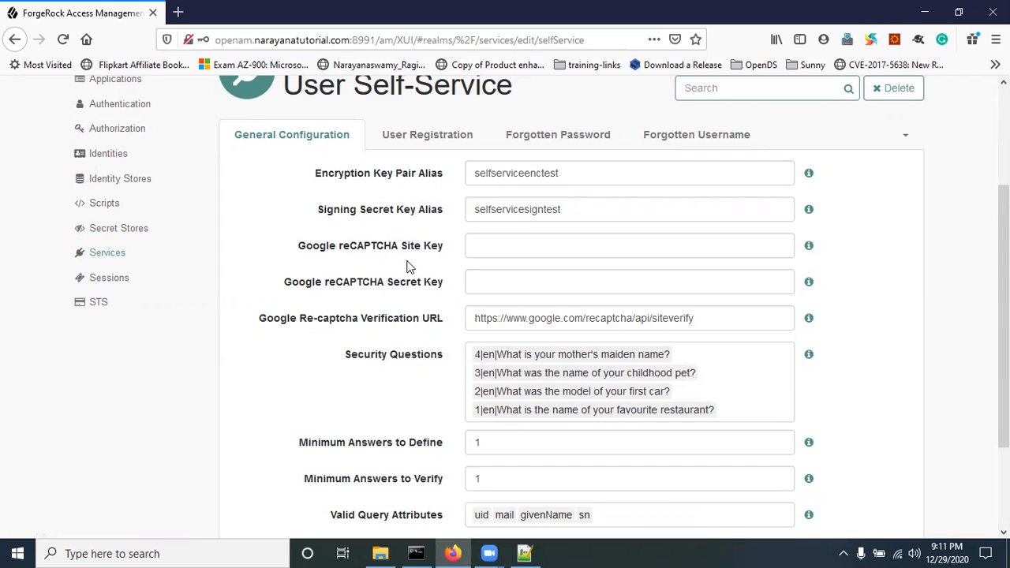
scroll(430, 298, down, 2)
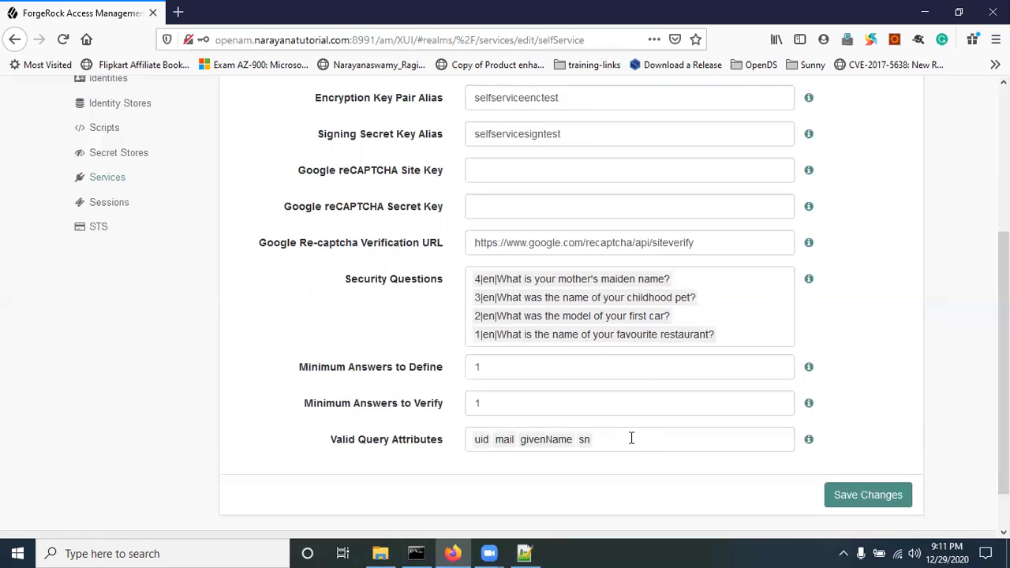
drag(311, 368, 388, 378)
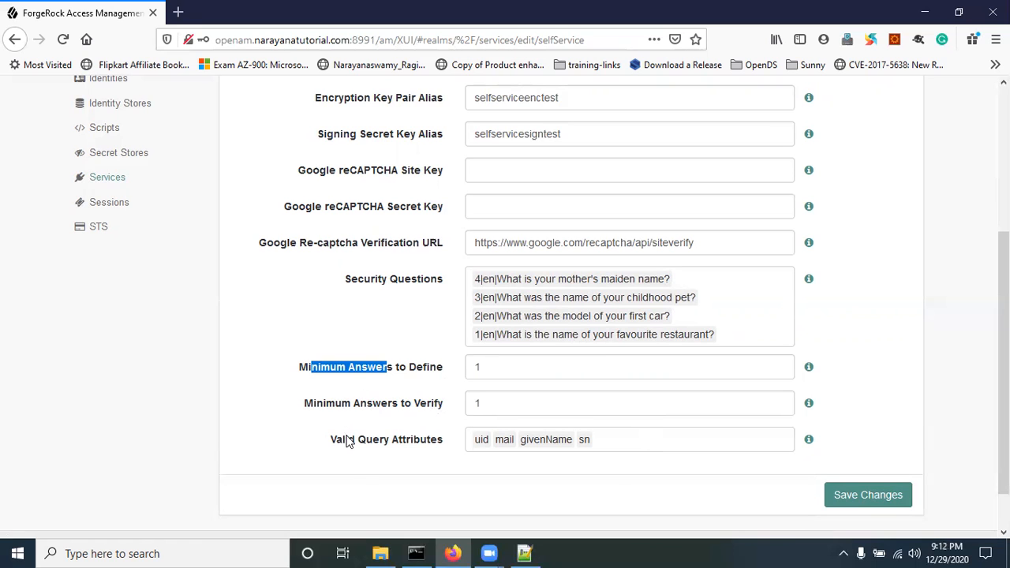
scroll(590, 449, up, 3)
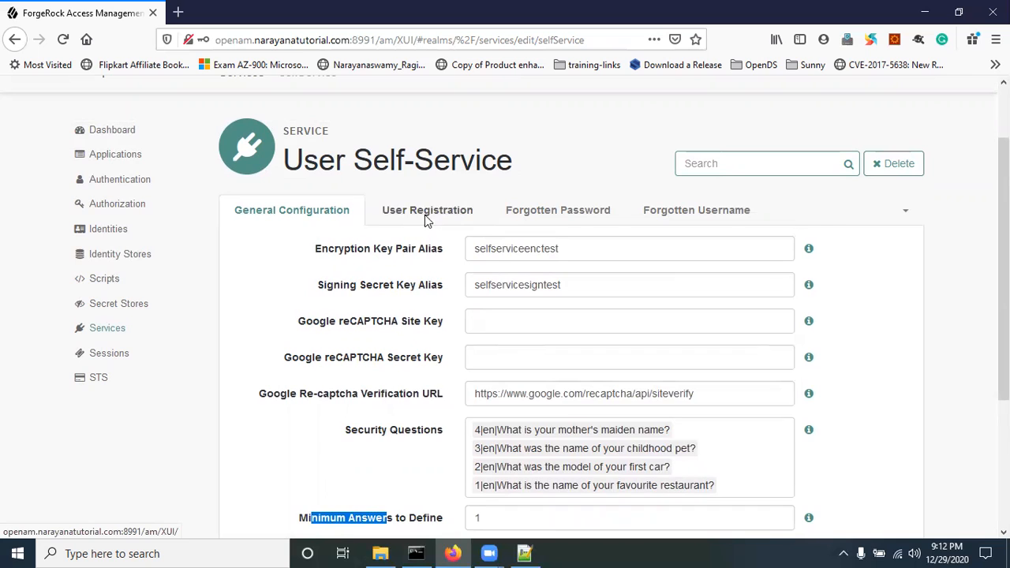
Step: Glance at the User Registration tab, then return to the General Configuration security questions
click(426, 211)
click(305, 212)
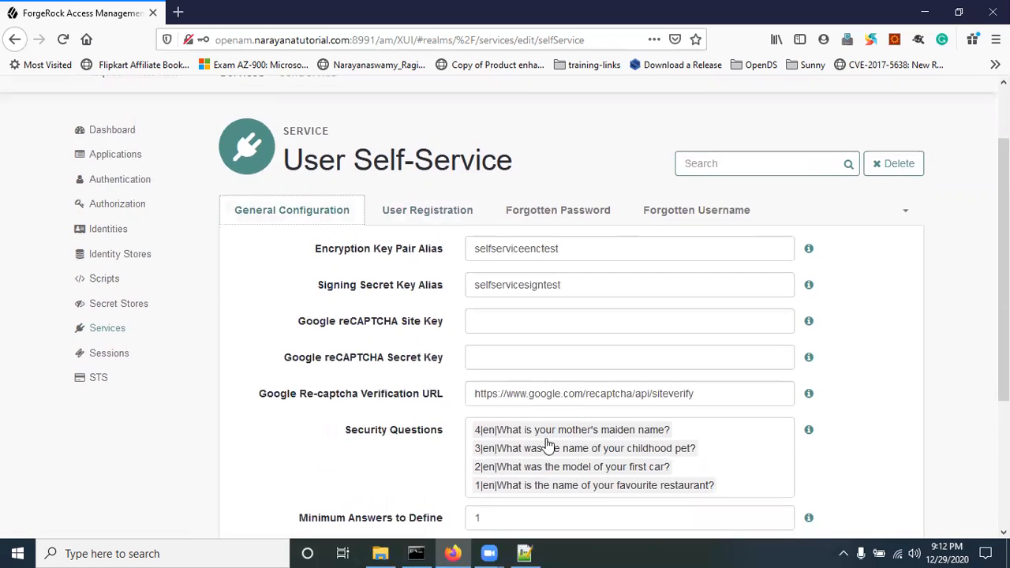
scroll(591, 434, down, 1)
click(747, 406)
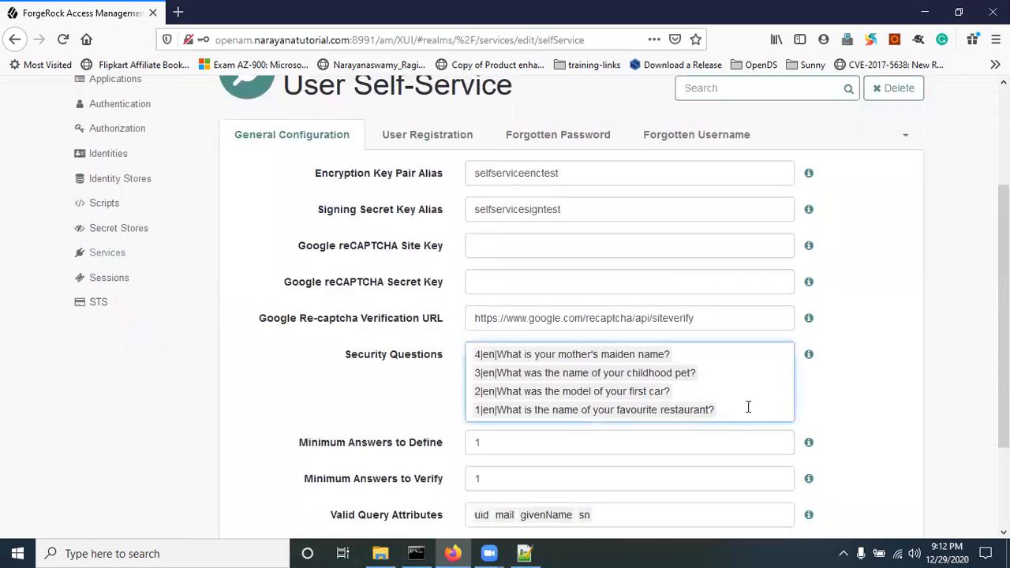
Step: Add the security question '5|what is your pet name?' and save the changes
text(5|what)
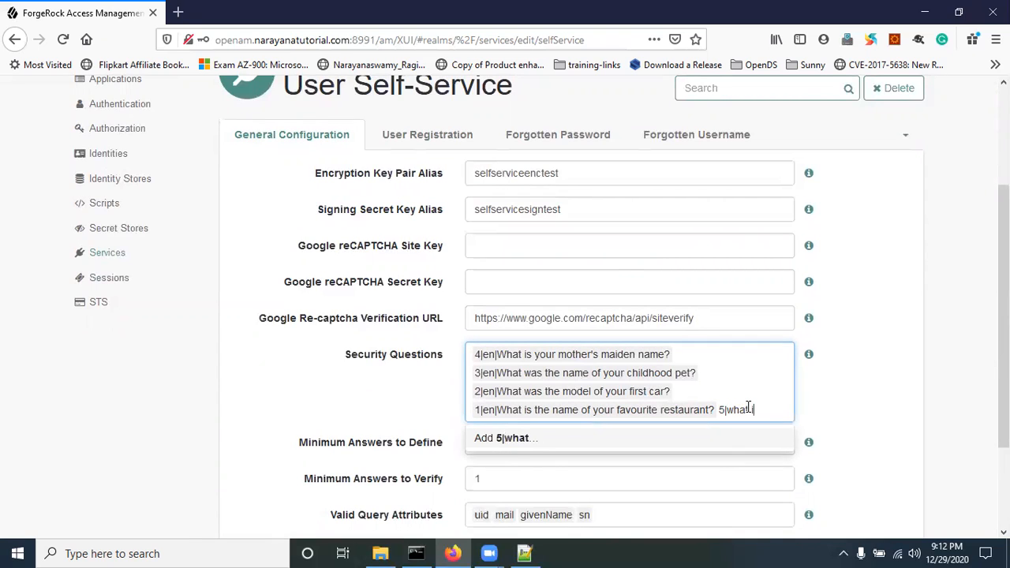
text( is your )
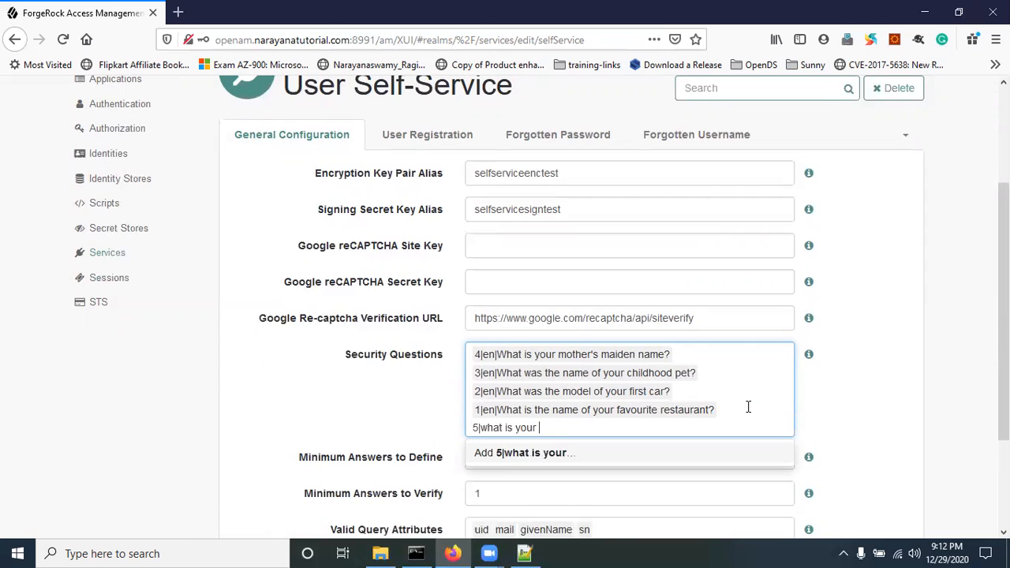
text(pet name?)
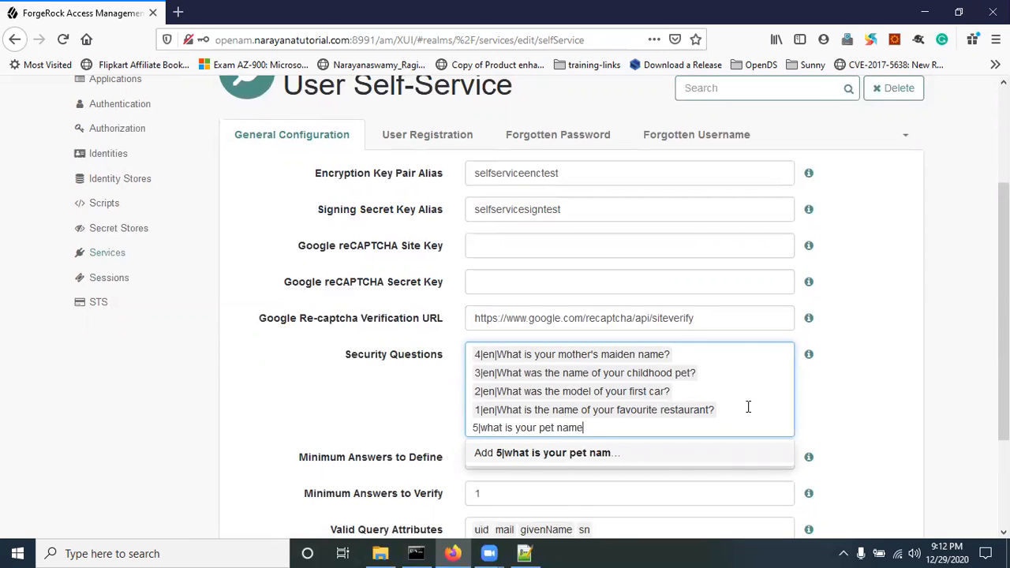
click(505, 452)
scroll(927, 394, down, 1)
scroll(894, 457, down, 2)
click(891, 449)
scroll(446, 304, up, 3)
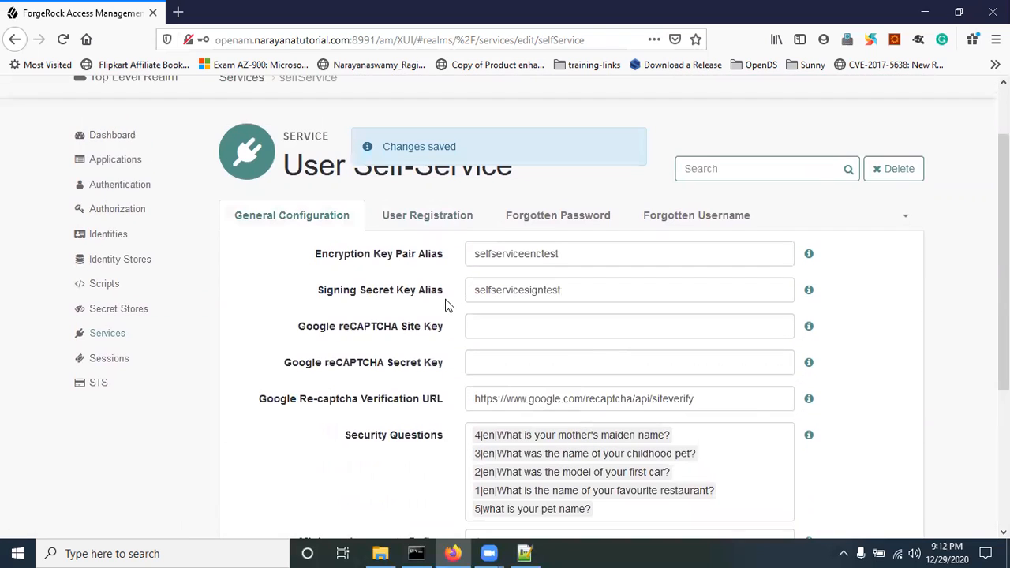
click(424, 218)
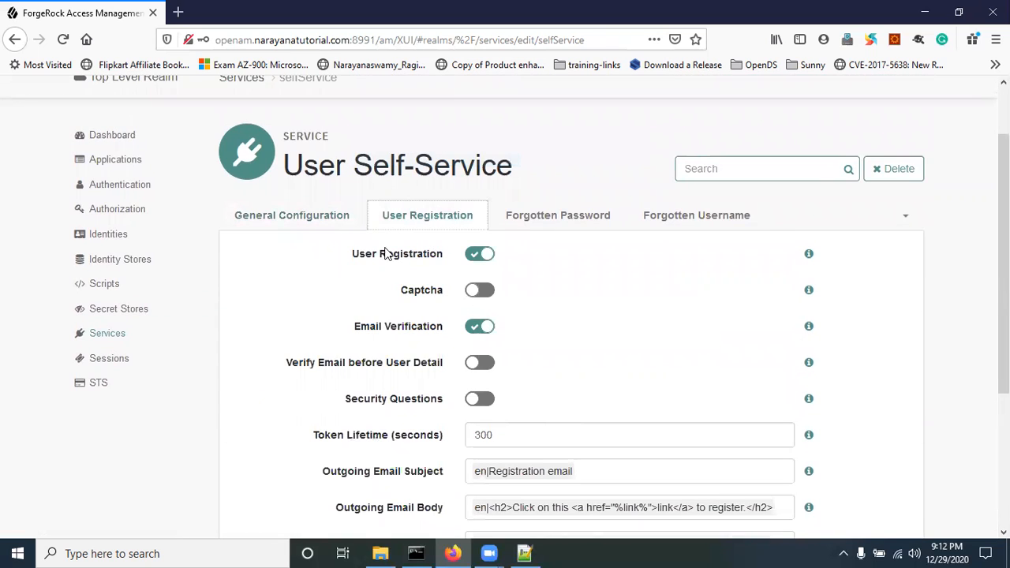
Step: In User Registration, keep registration on and Captcha off, and switch Email Verification off
scroll(485, 470, down, 3)
scroll(495, 483, up, 3)
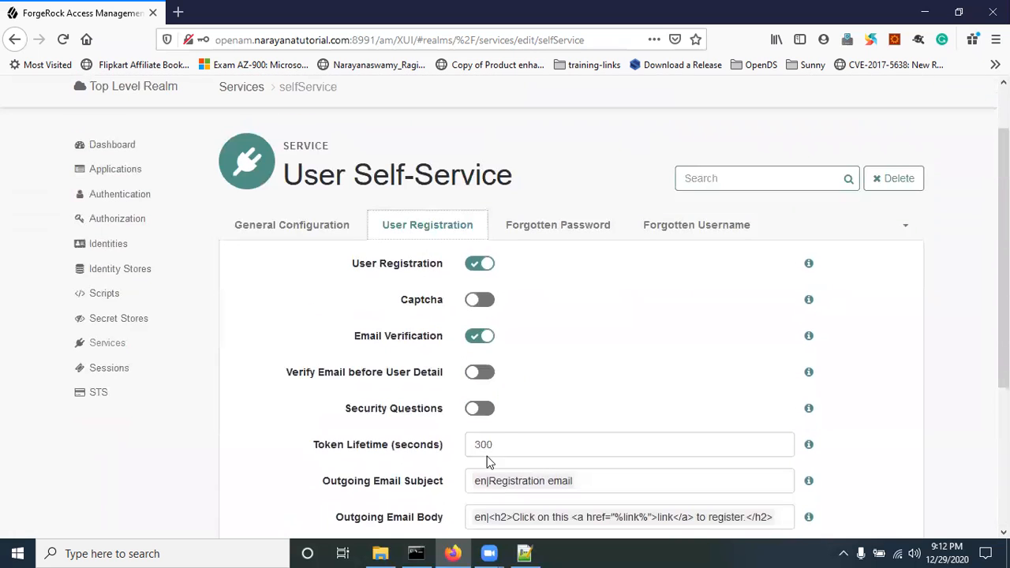
click(484, 263)
click(485, 263)
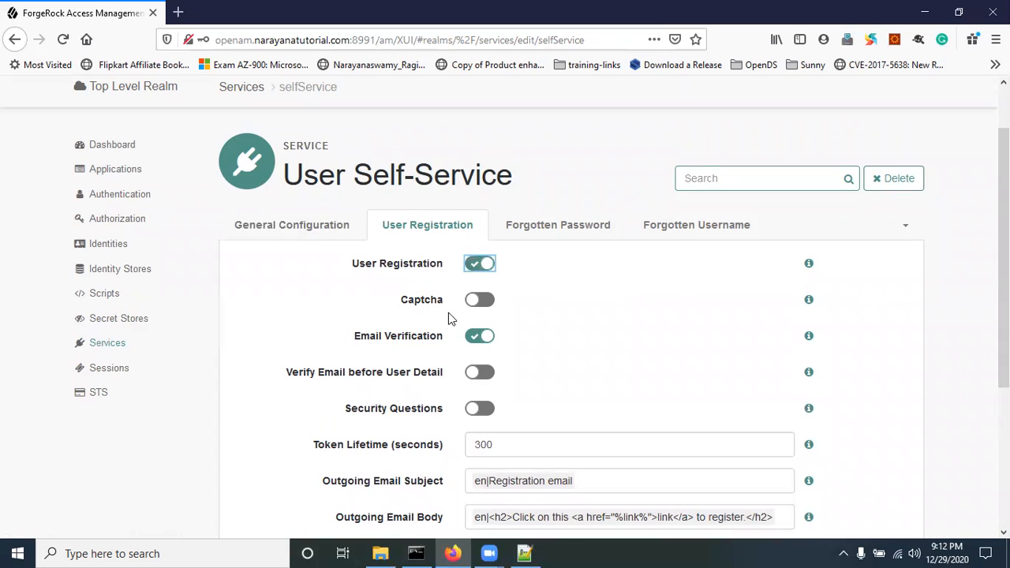
click(476, 303)
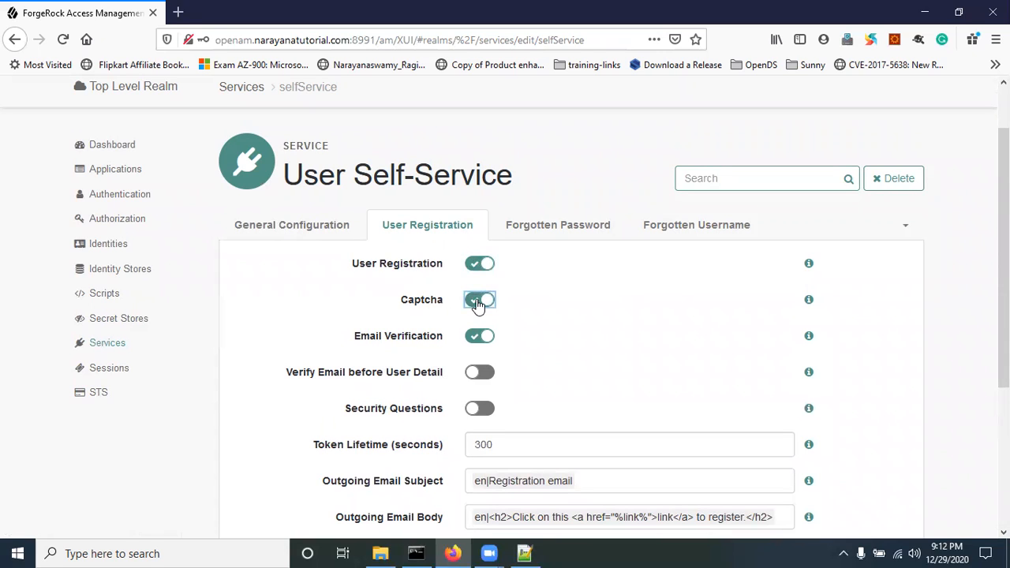
click(476, 303)
click(482, 339)
scroll(483, 315, down, 3)
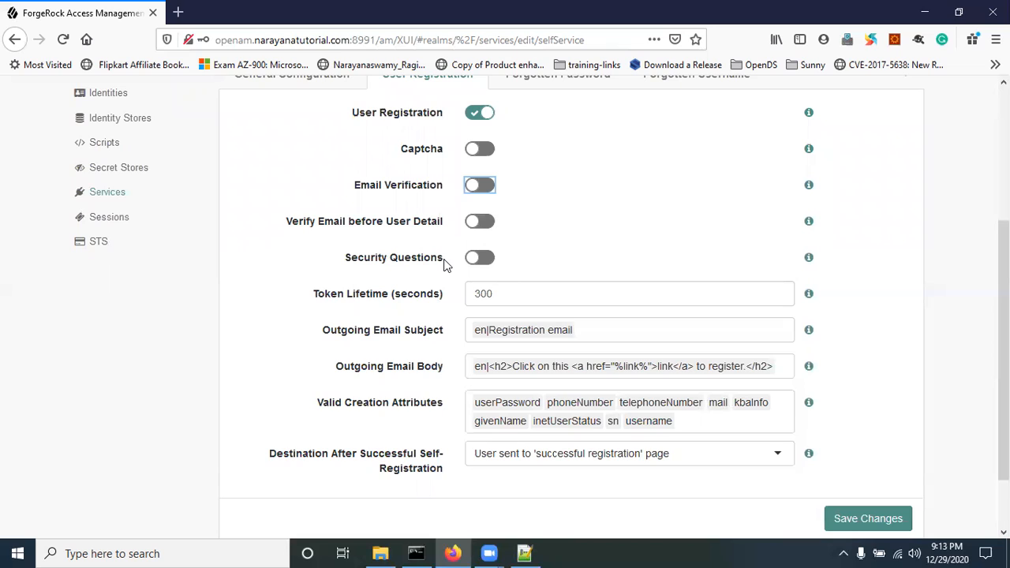
Step: Leave registration security questions off and show the Destination After Successful Self-Registration choices
click(478, 257)
scroll(477, 262, up, 2)
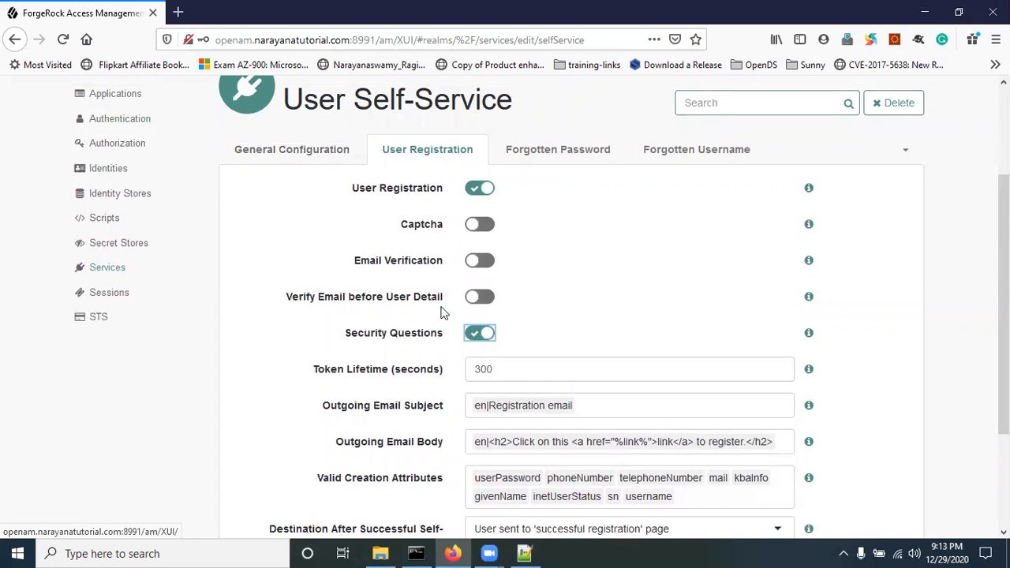
click(472, 343)
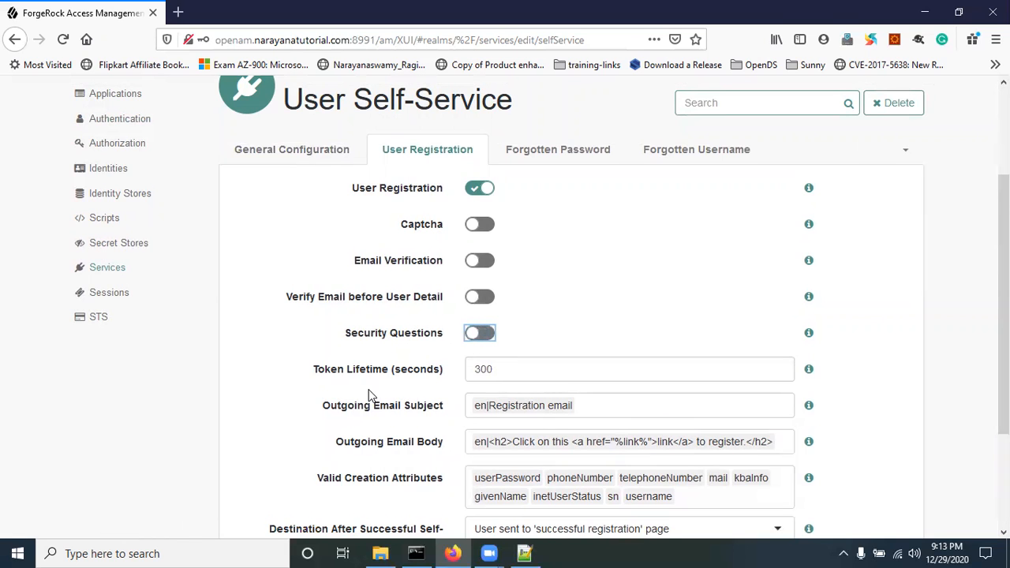
scroll(368, 394, down, 4)
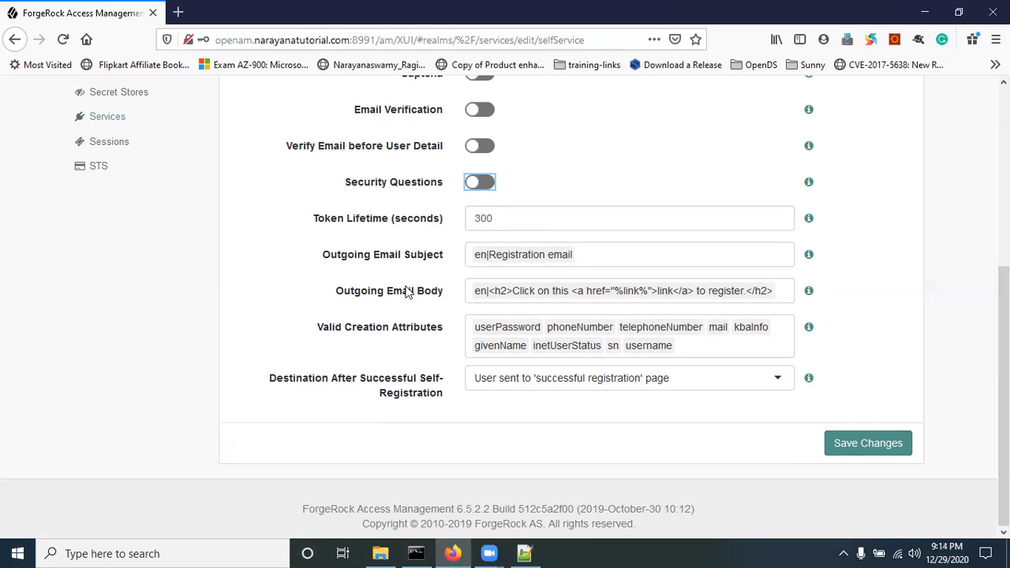
scroll(484, 269, up, 2)
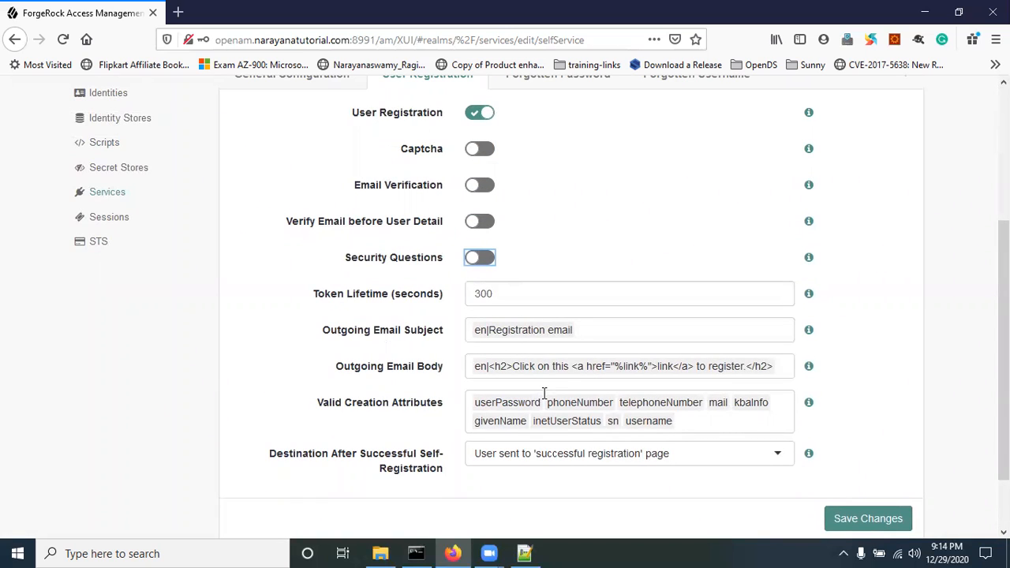
scroll(406, 428, down, 2)
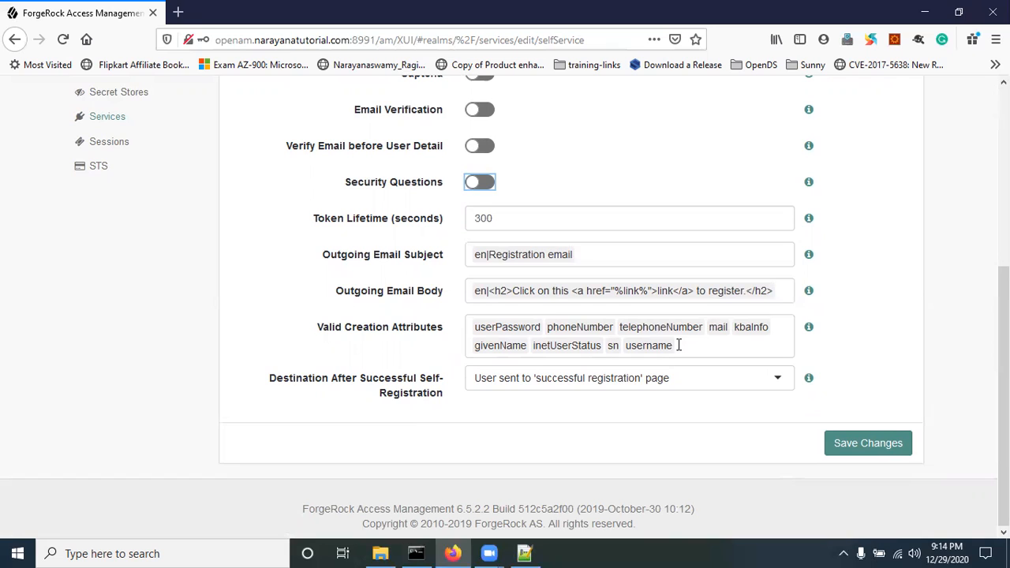
drag(302, 379, 388, 392)
click(400, 434)
click(509, 387)
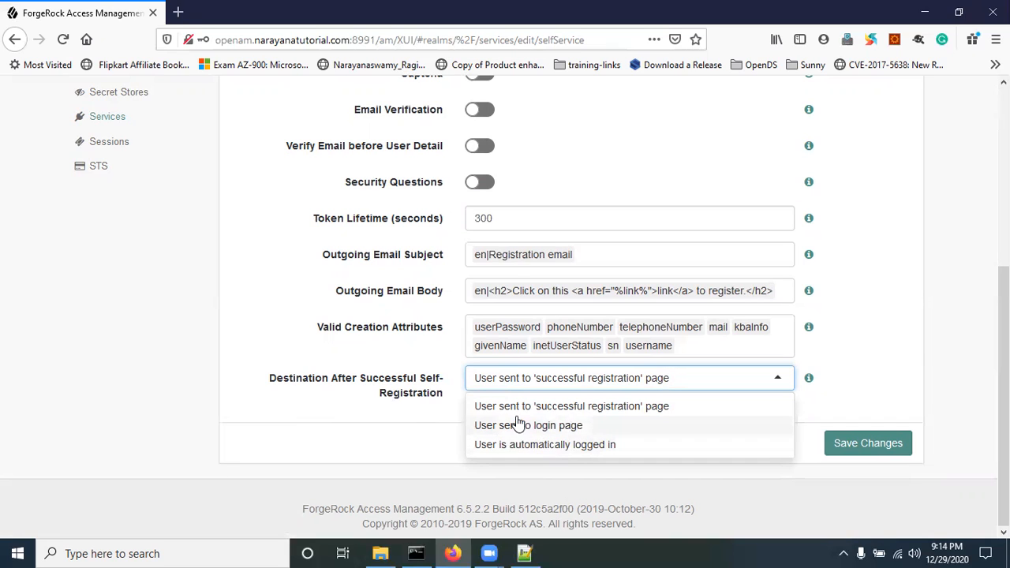
Step: Save with 'User sent to successful registration page', then check the Forgotten Password and Forgotten Username tabs
click(495, 407)
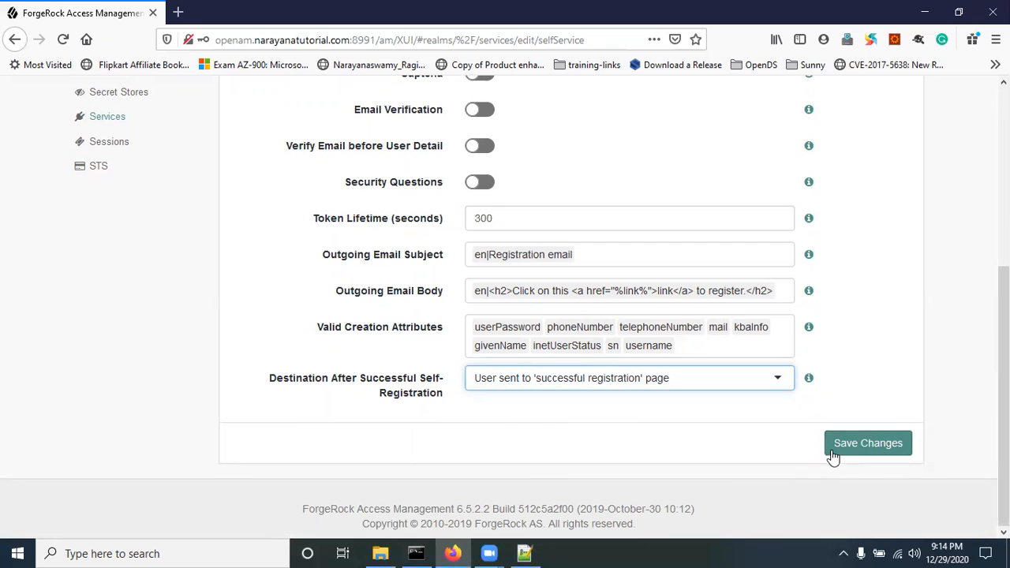
click(862, 443)
scroll(741, 425, up, 3)
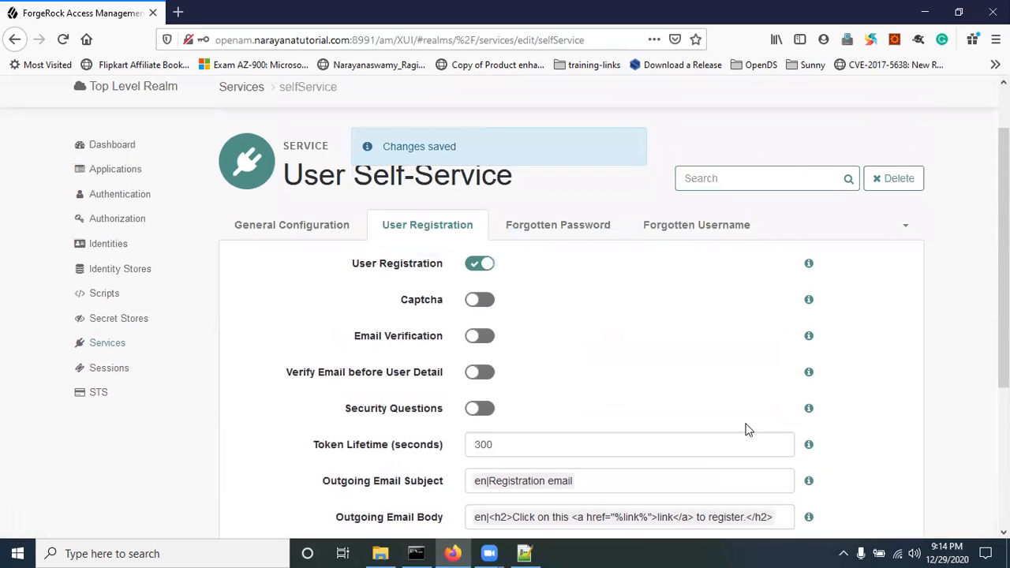
click(566, 231)
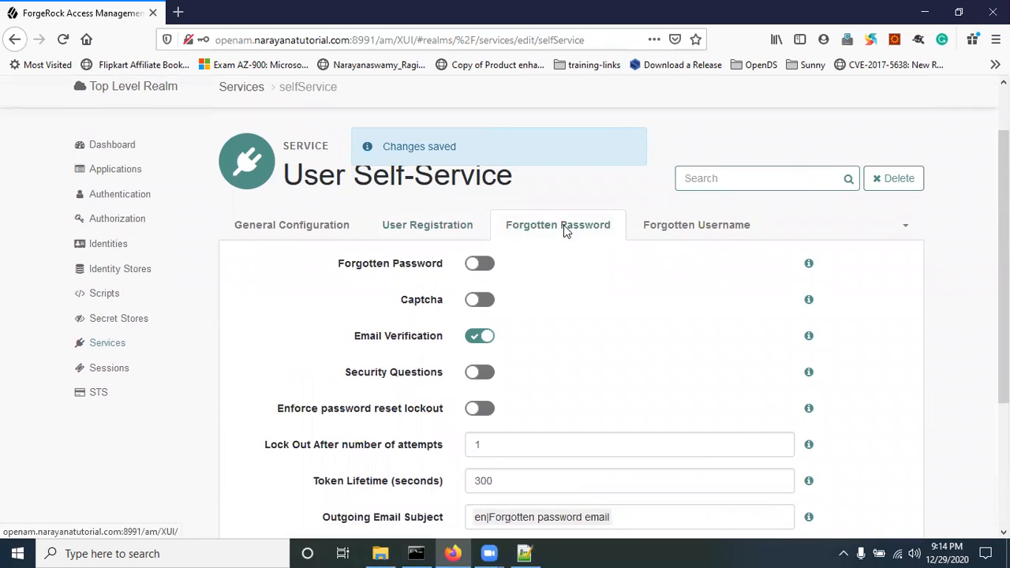
click(688, 228)
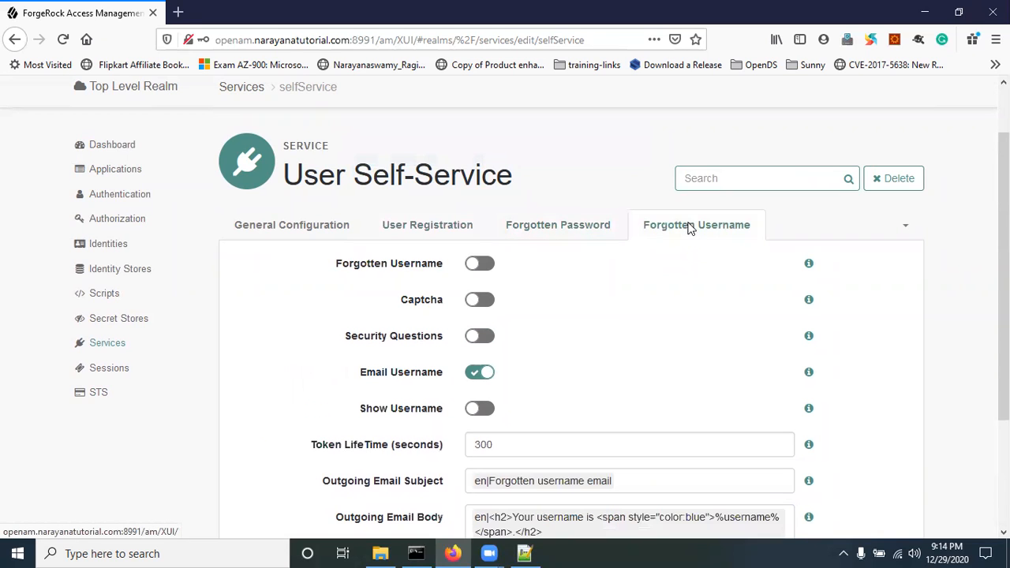
Step: Browse Profile Management and Advanced Configuration, then return to the General Configuration settings
click(903, 228)
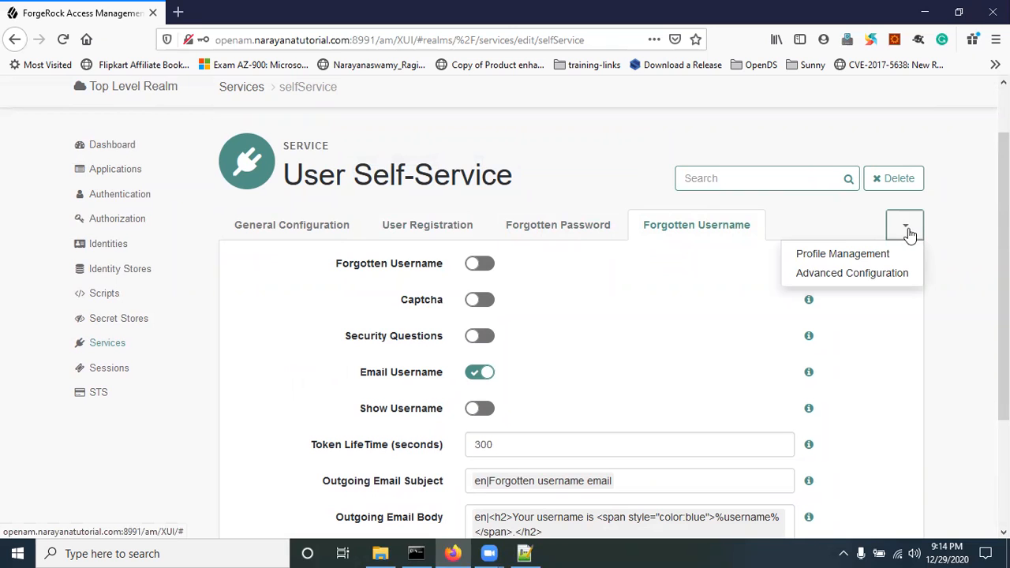
click(838, 253)
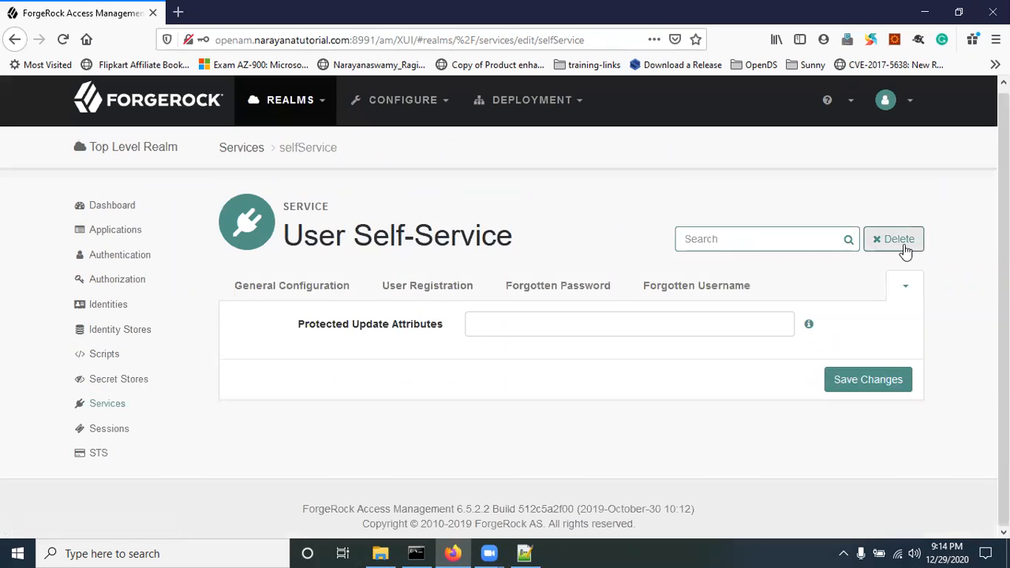
click(902, 290)
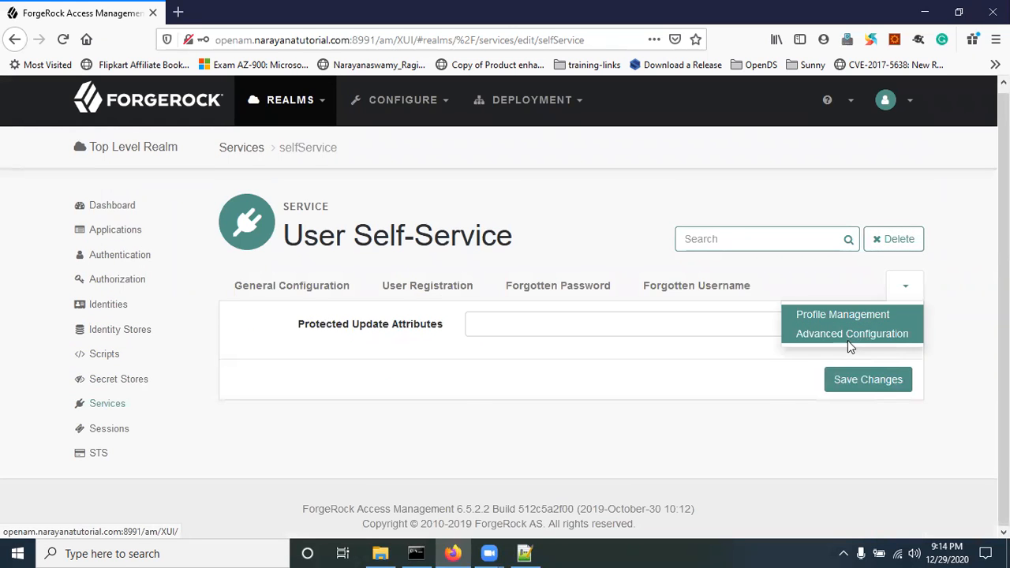
click(847, 340)
scroll(793, 440, down, 3)
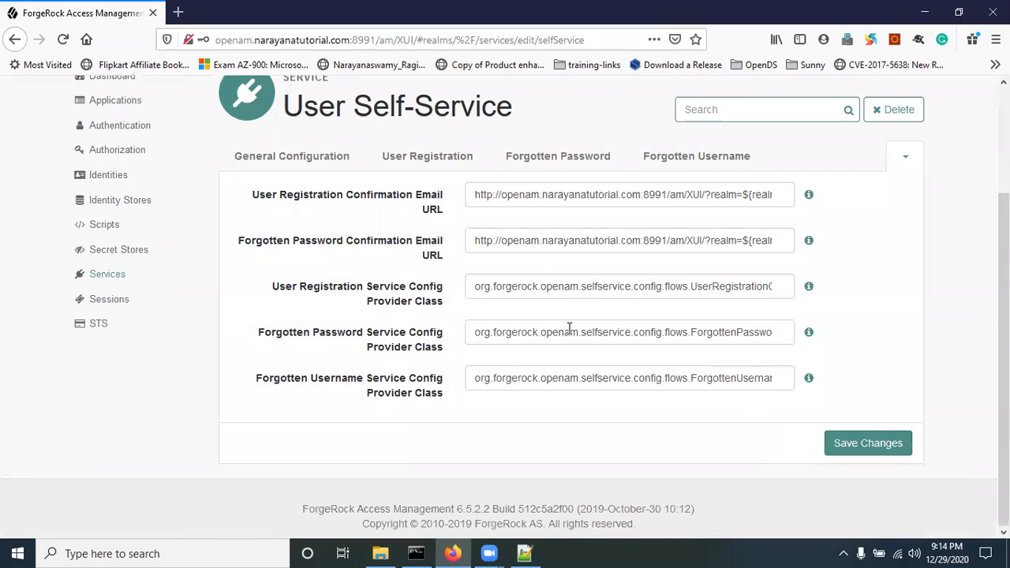
click(296, 157)
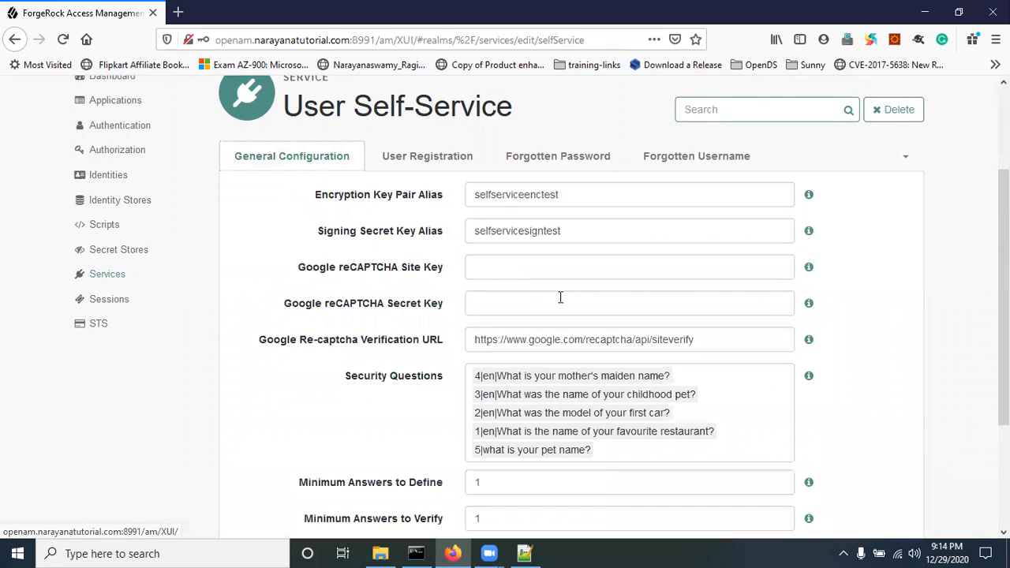
scroll(669, 376, down, 2)
scroll(669, 377, up, 5)
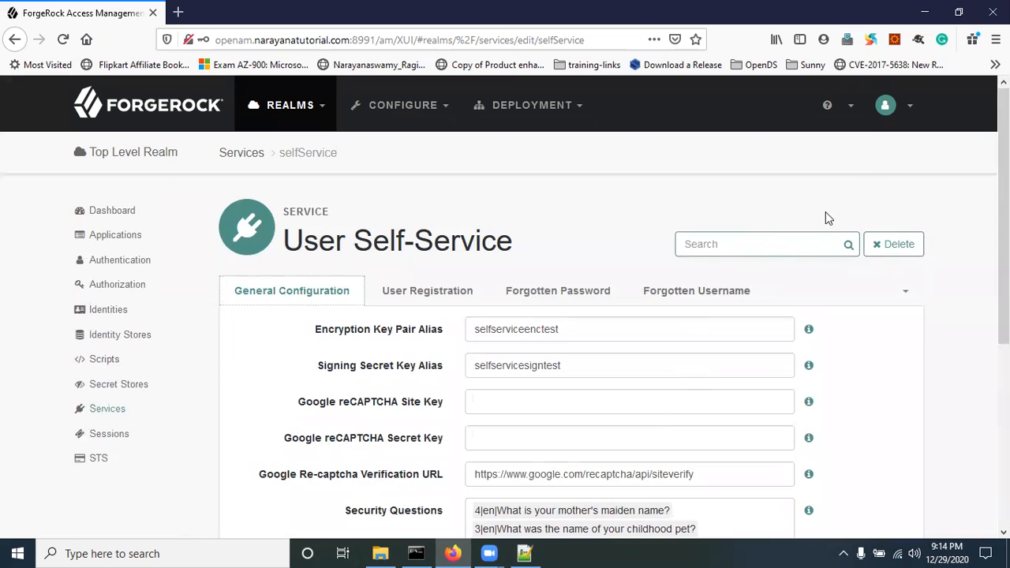
click(995, 38)
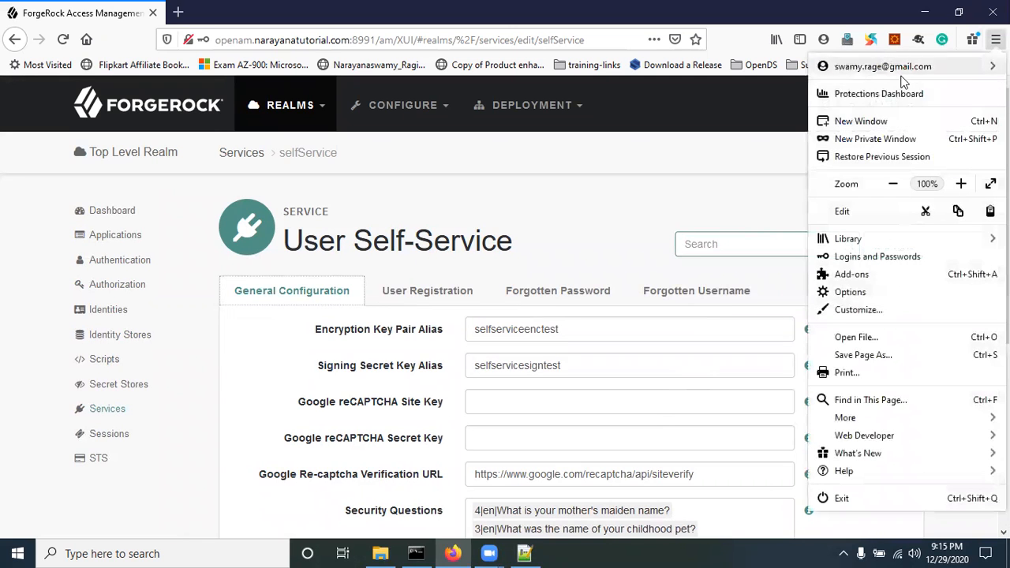
Step: Load the AM sign-in page in a new private window using the copied base URL
click(844, 138)
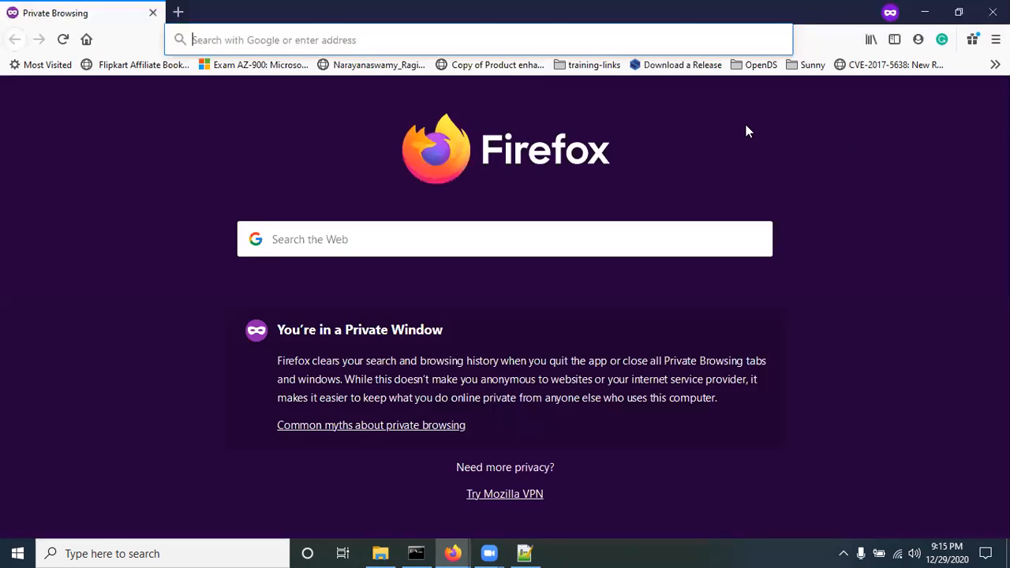
key(alt+Tab)
drag(396, 40, 138, 40)
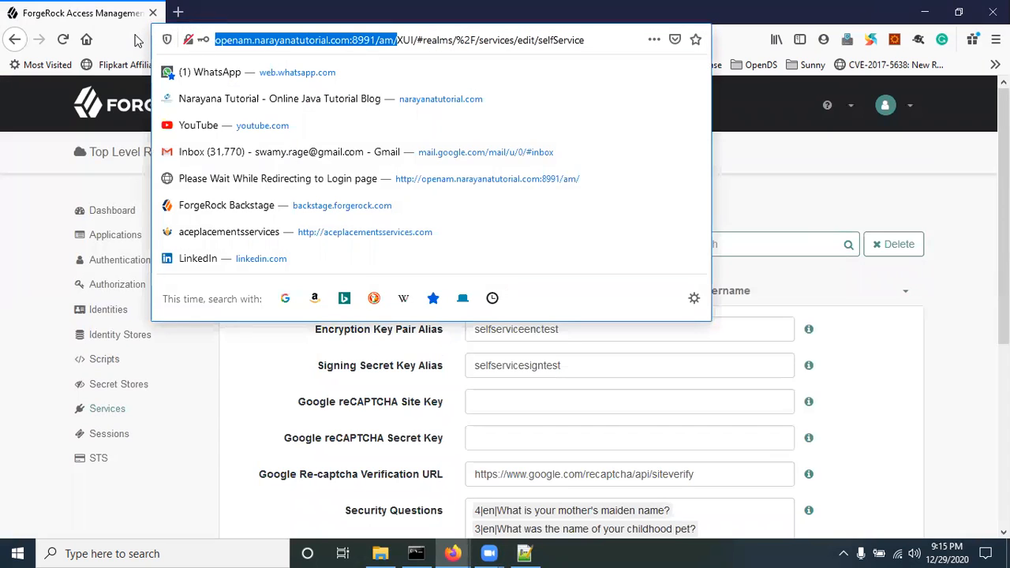
key(ctrl+c)
key(alt+Tab)
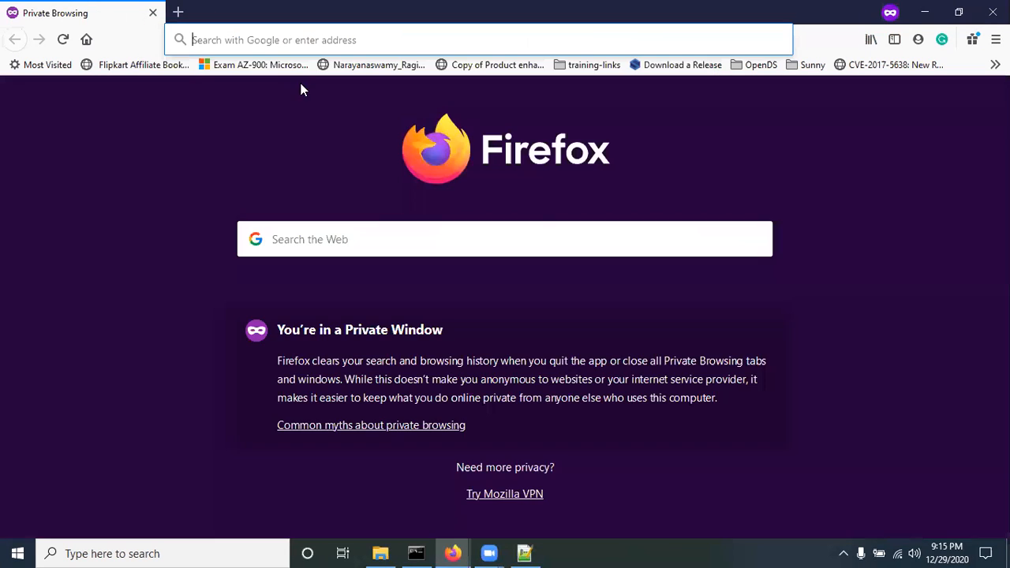
key(ctrl+v)
key(Return)
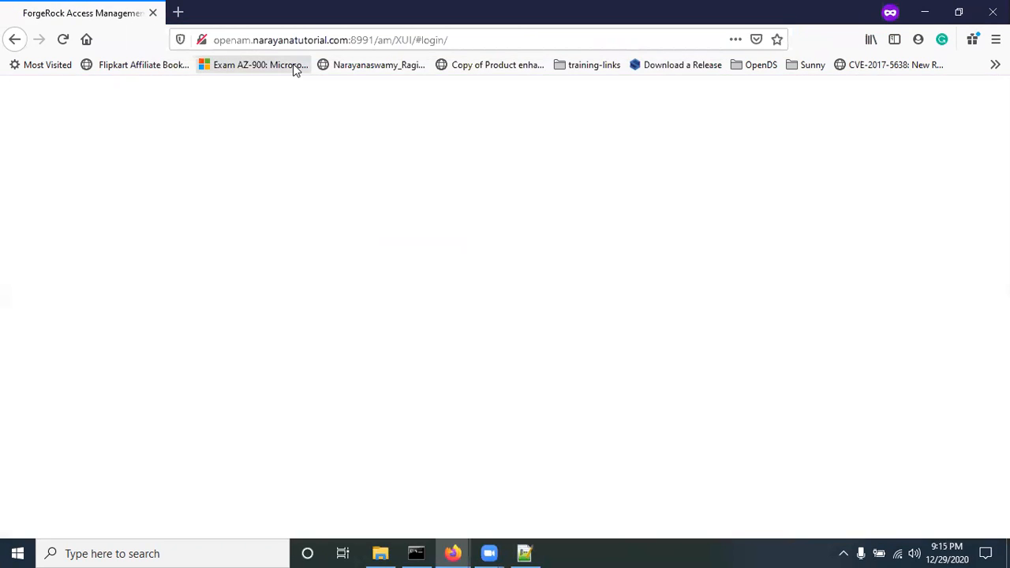
Step: Try Create an account twice, ending on an internal server error
scroll(983, 441, down, 2)
click(939, 382)
drag(451, 446, 465, 446)
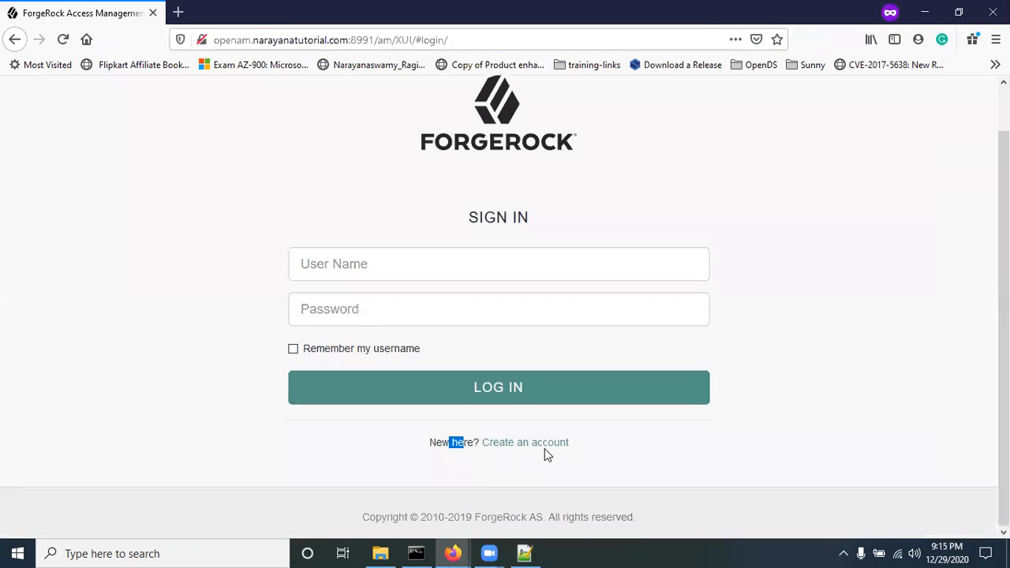
click(632, 463)
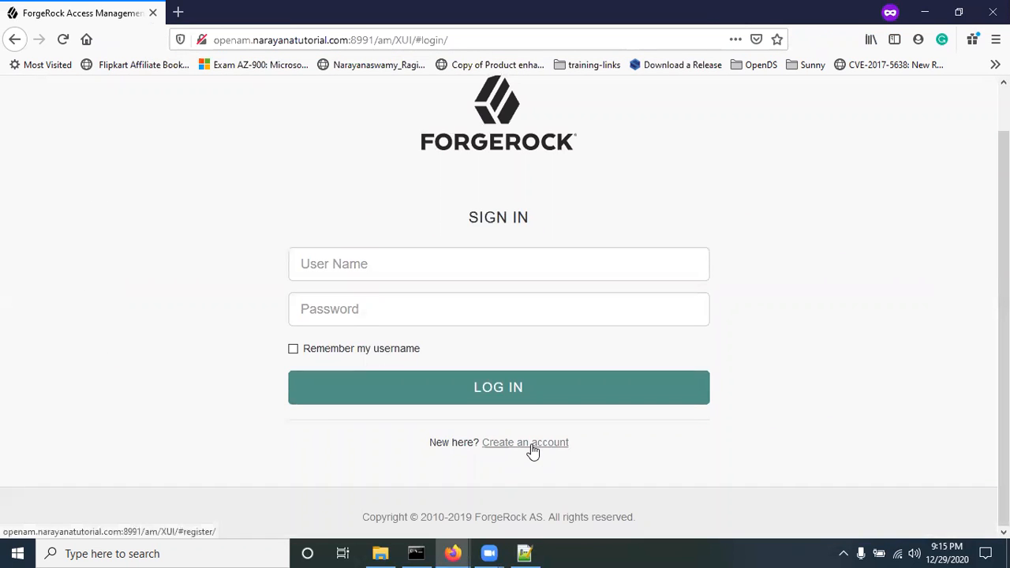
click(533, 447)
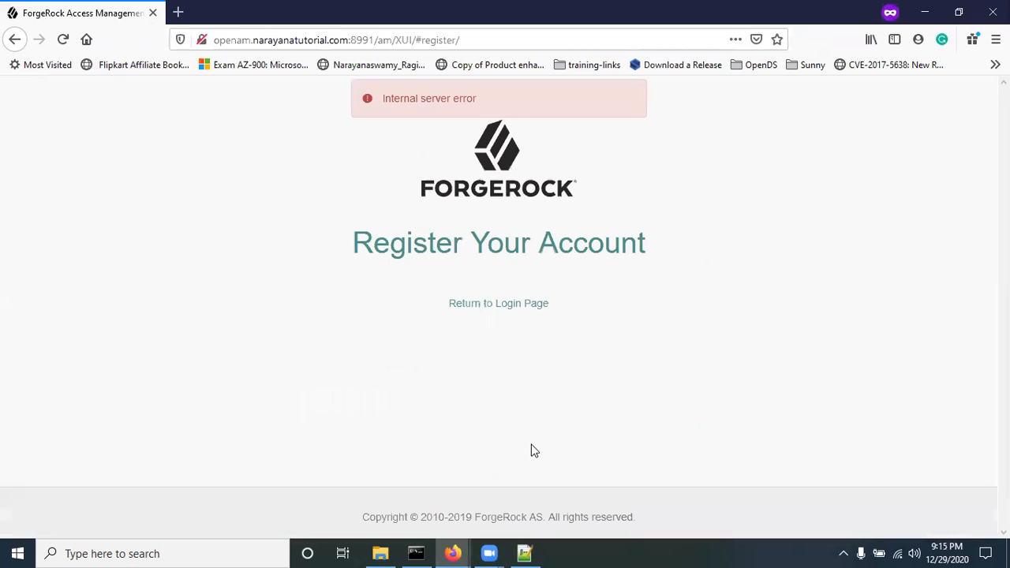
click(478, 307)
click(150, 220)
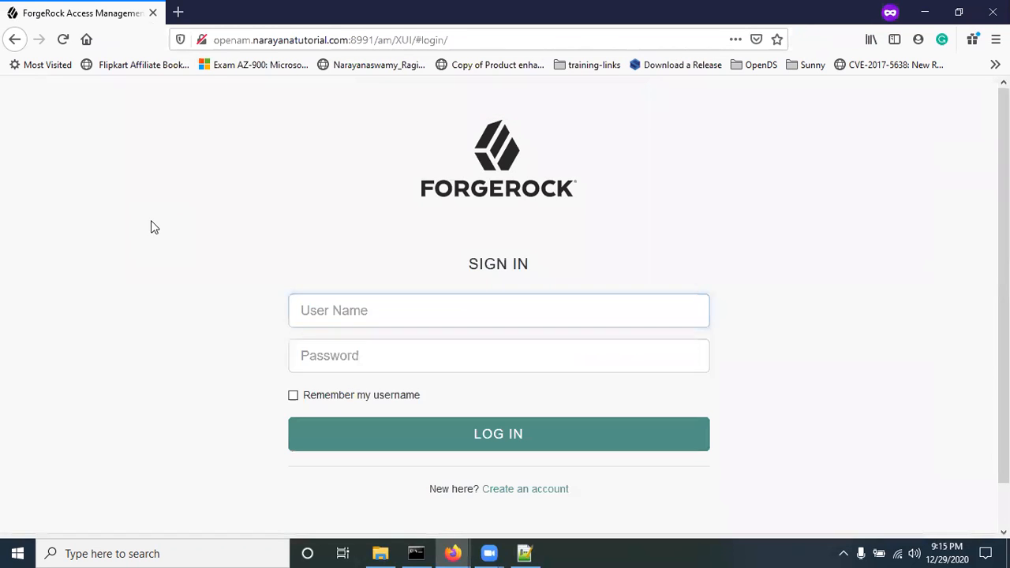
click(520, 491)
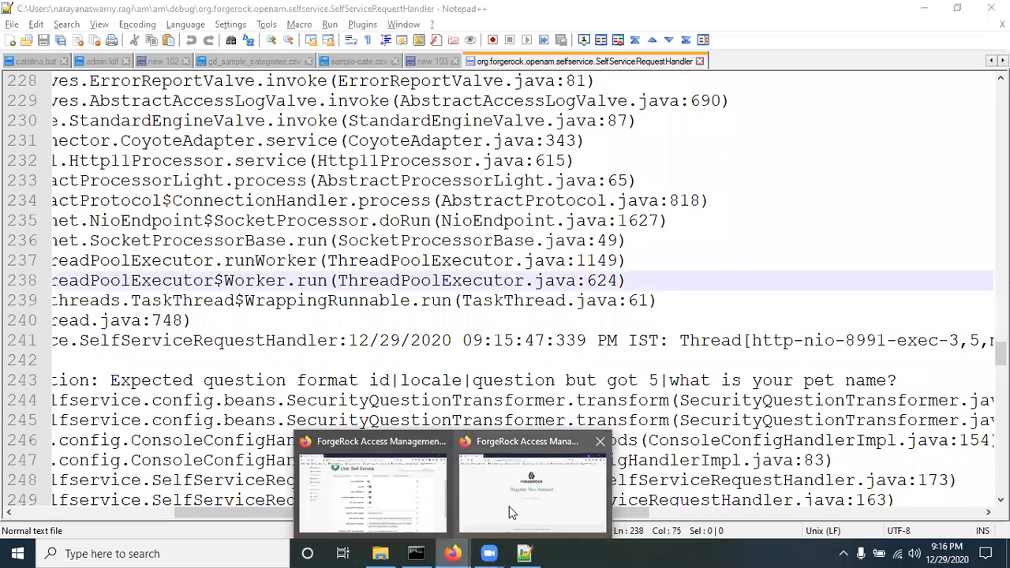
Step: Reproduce the registration error by reopening the account registration form from sign-in
click(530, 496)
click(519, 304)
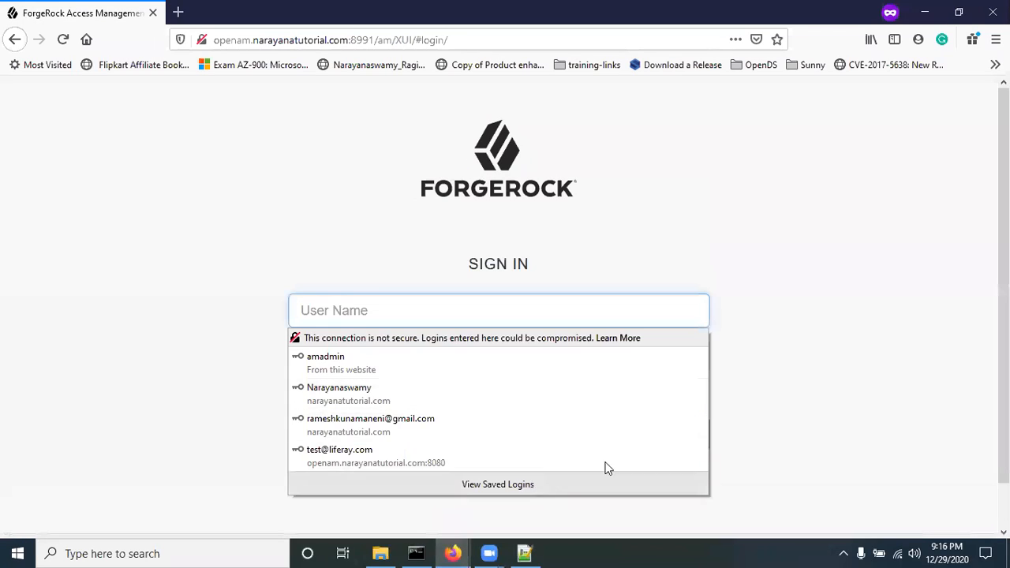
click(530, 491)
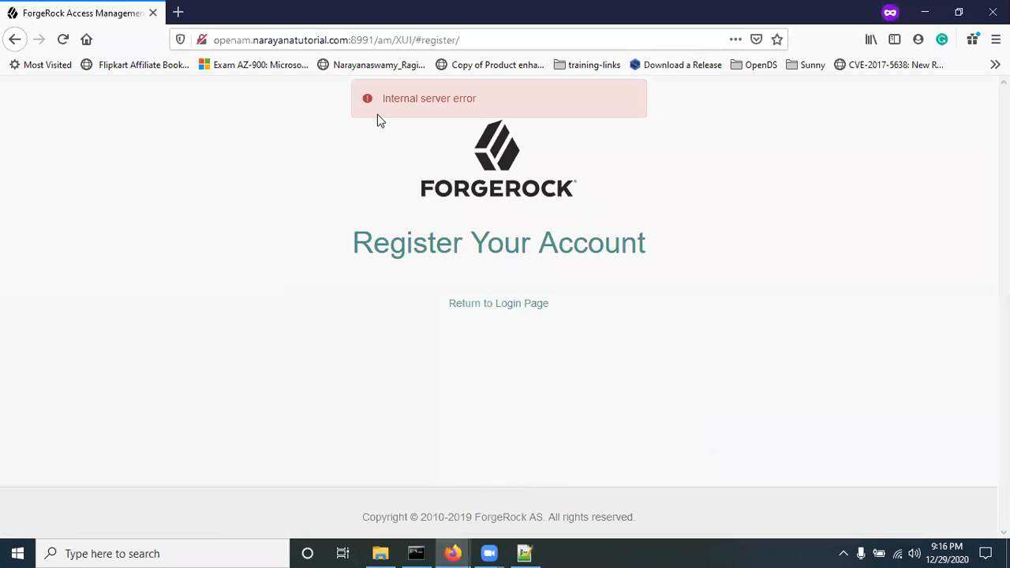
Step: Open the SelfServiceRequestHandler debug log in Notepad++ and reload the updated file
click(380, 553)
click(239, 264)
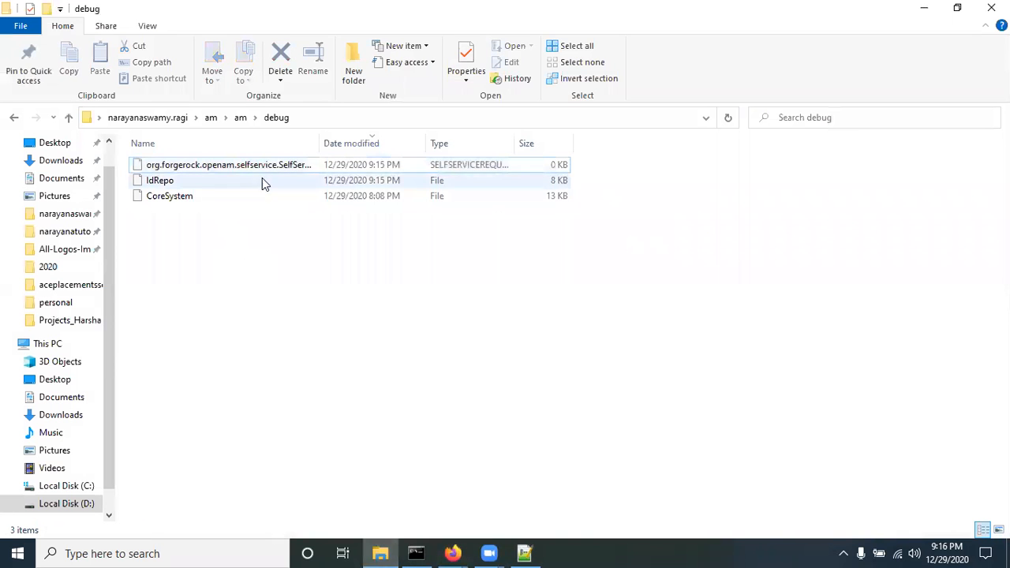
double_click(340, 137)
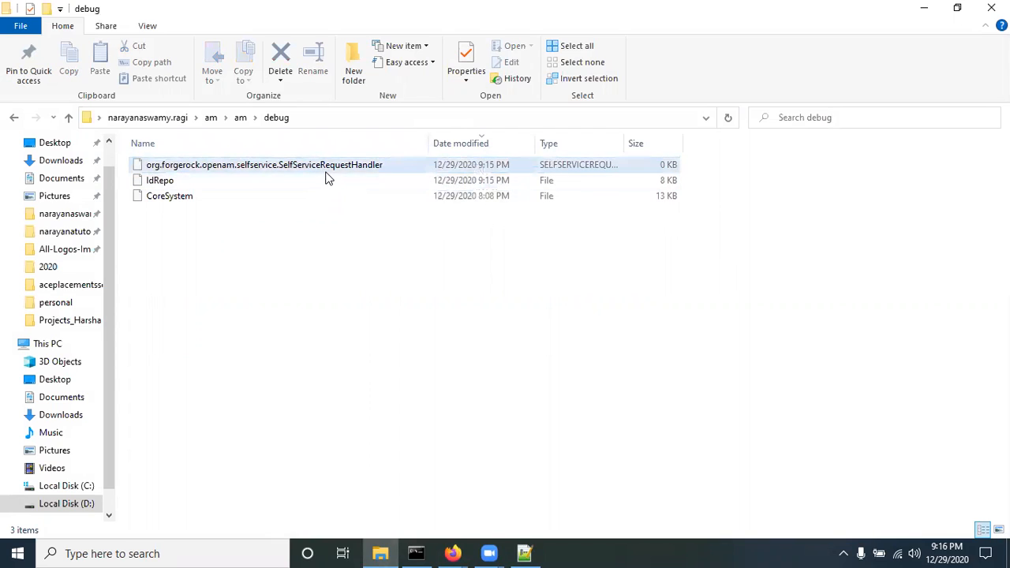
click(525, 552)
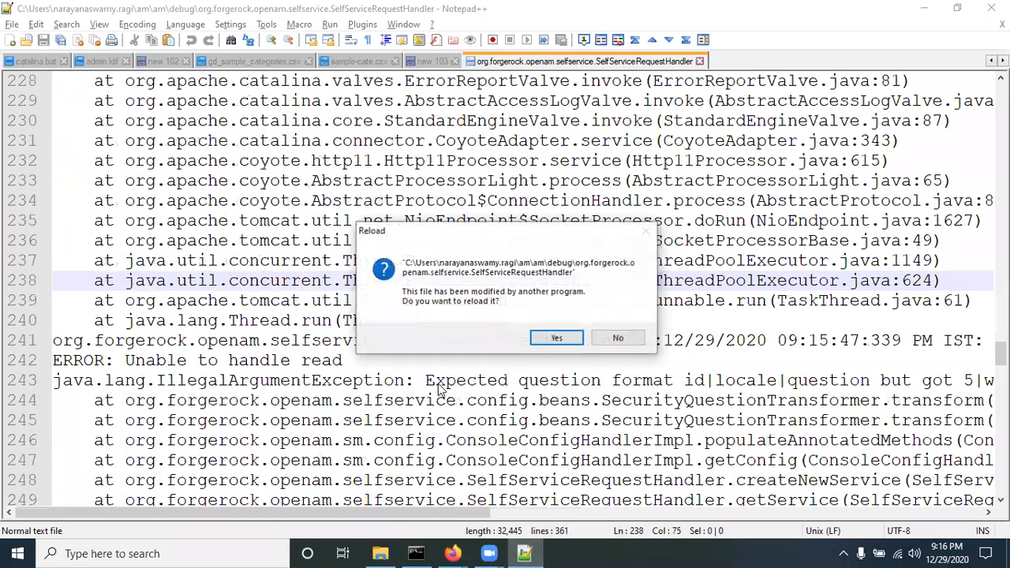
click(556, 339)
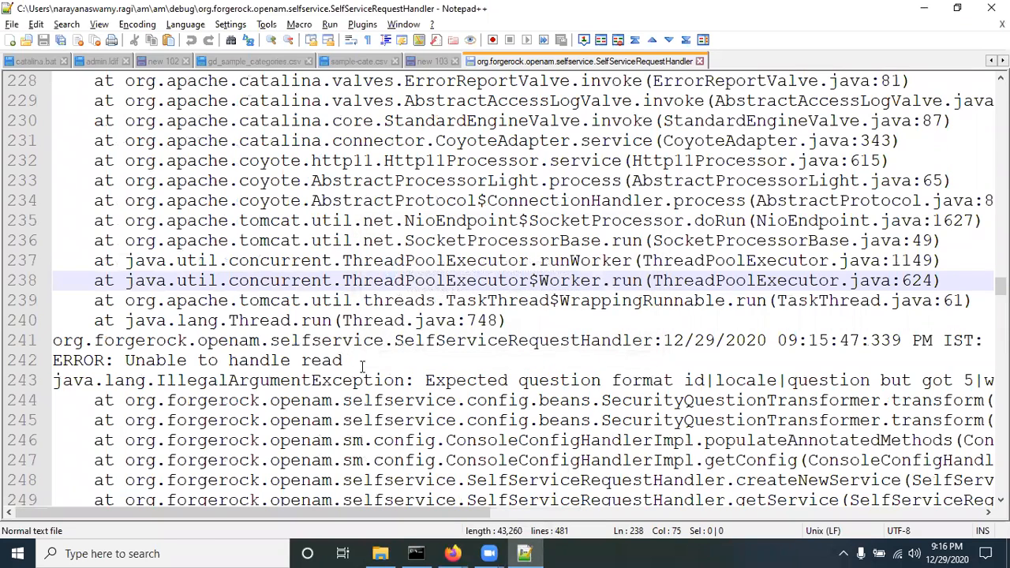
Step: Highlight the read error saying question 5 lacks the id|locale|question format
drag(167, 360, 342, 360)
drag(448, 380, 683, 380)
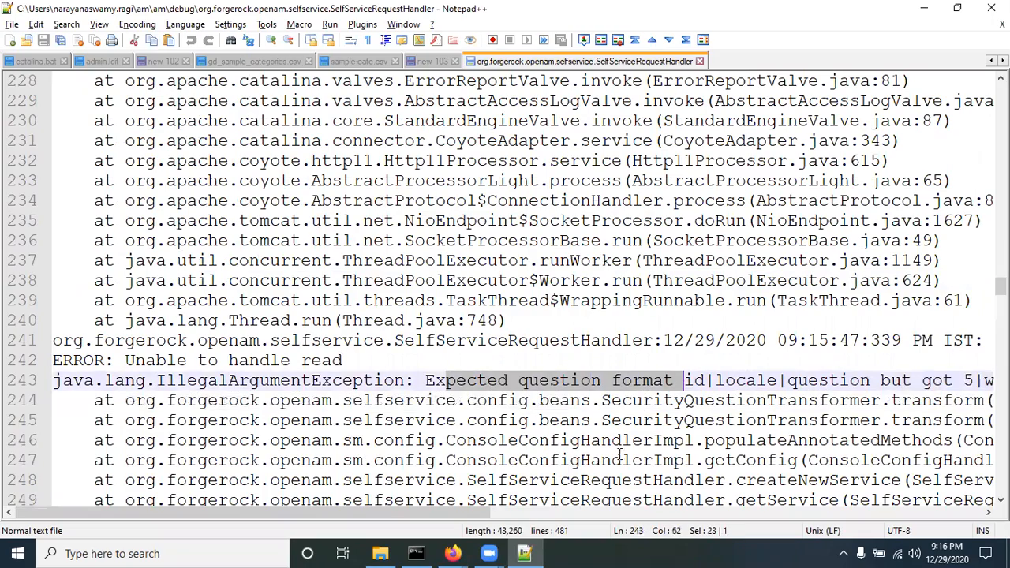
drag(390, 511, 489, 512)
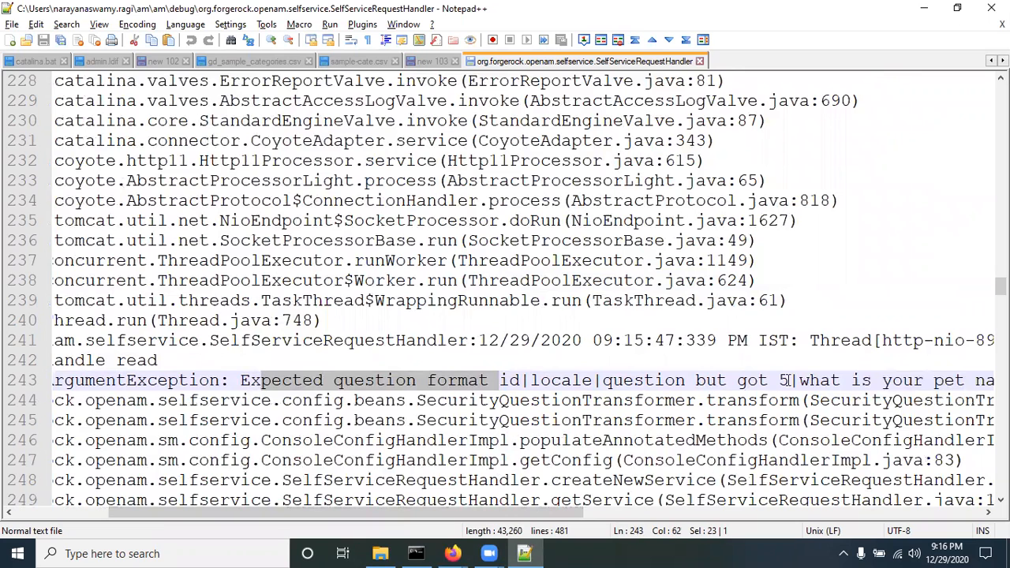
Step: Return to User Self-Service General Configuration, showing '5|what is your pet name?'
mouse_move(452, 552)
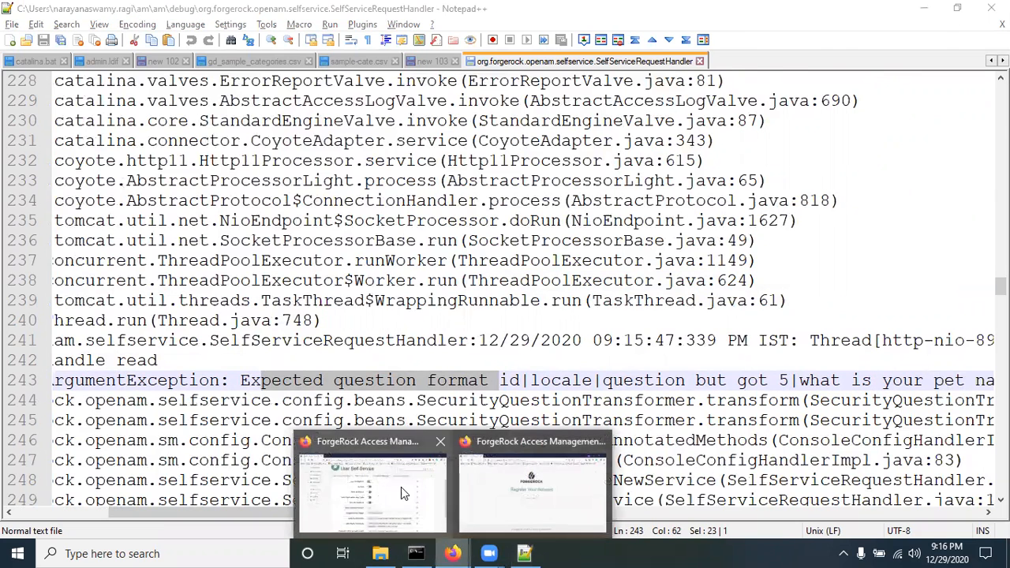
click(401, 487)
click(300, 154)
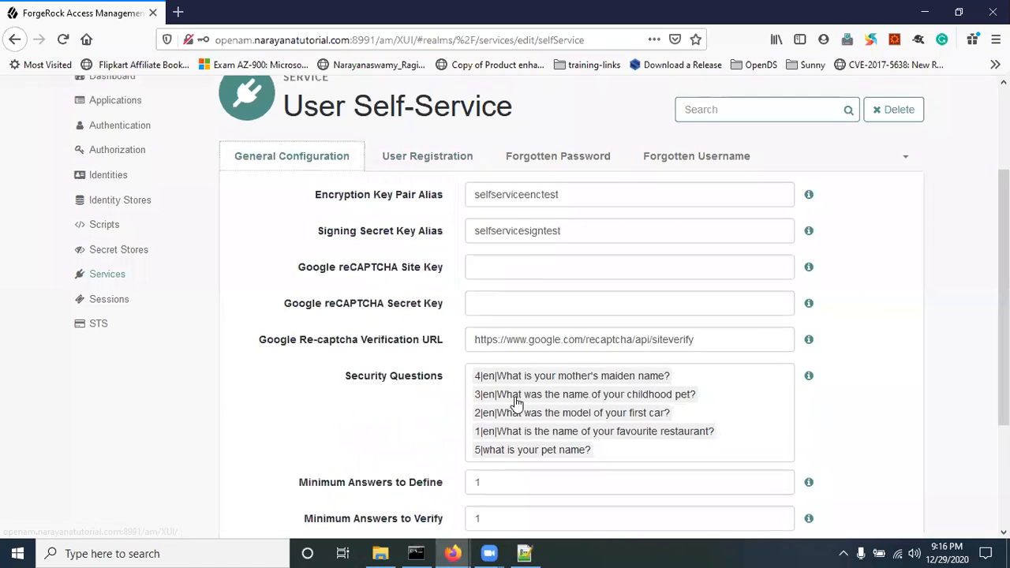
Step: Replace the malformed pet question with '5|en|what is your pet name?' in the security questions list
scroll(516, 404, down, 1)
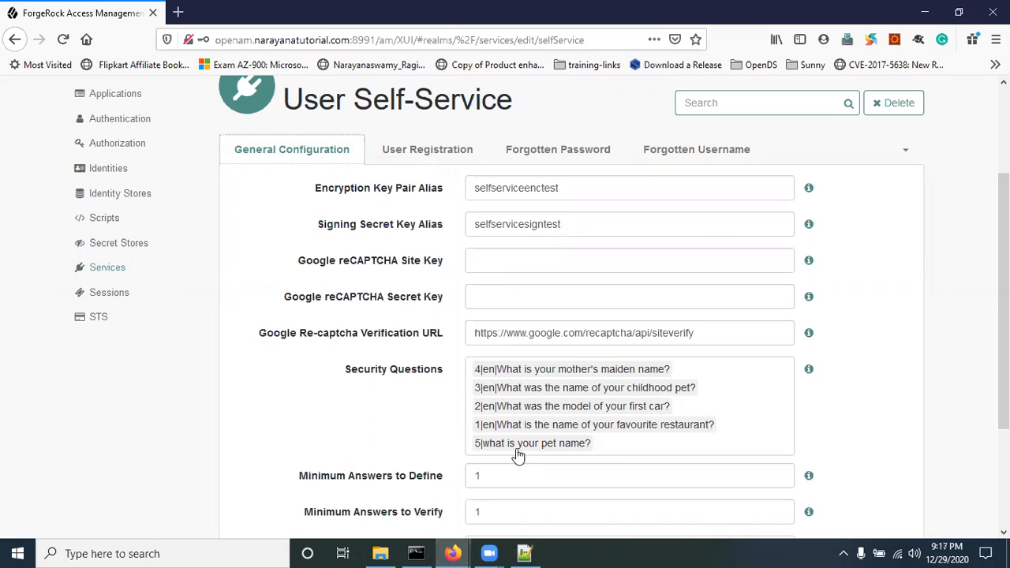
click(603, 442)
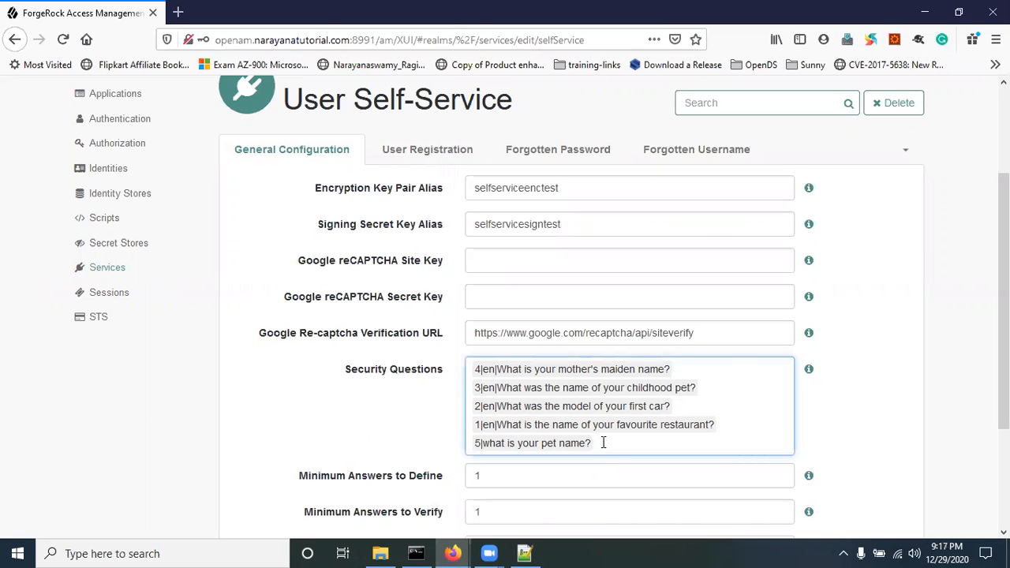
key(BackSpace)
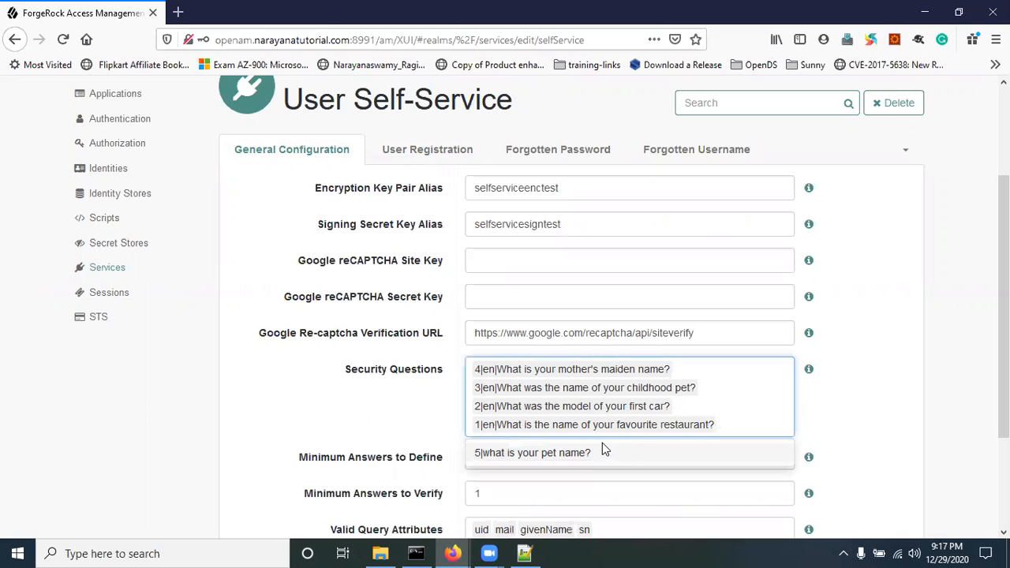
text(5)
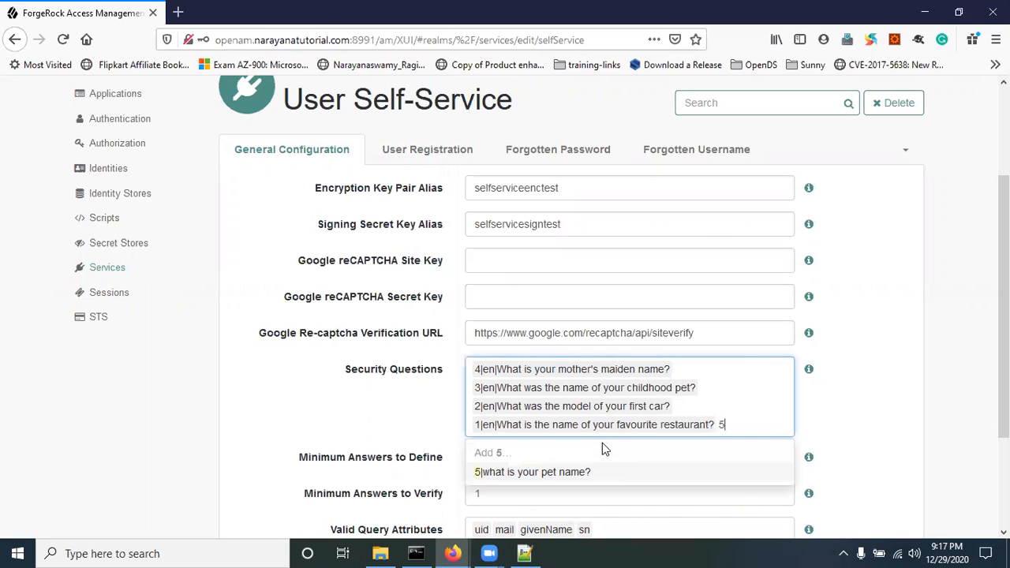
text(|en)
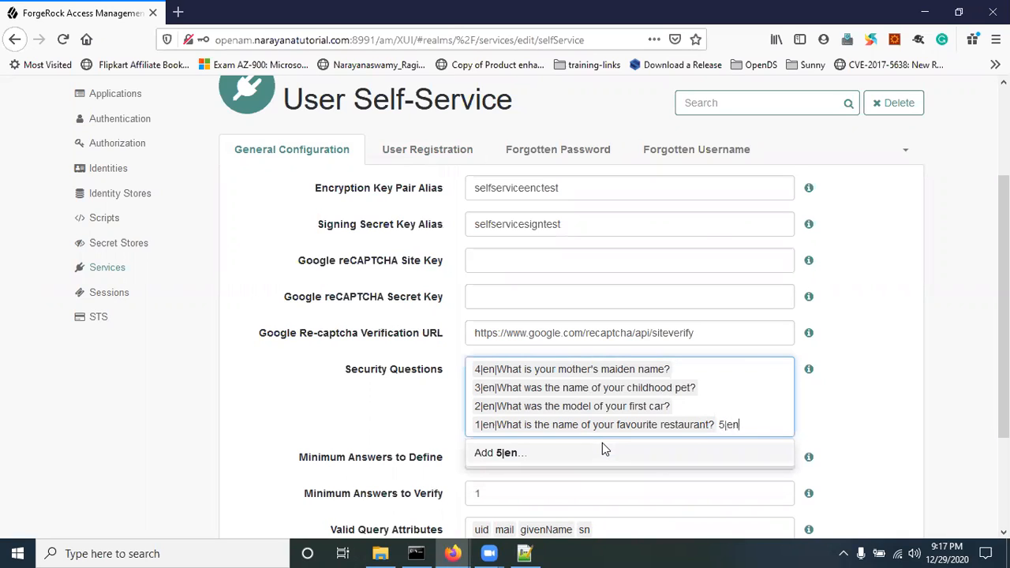
text(|)
text(at is your pe)
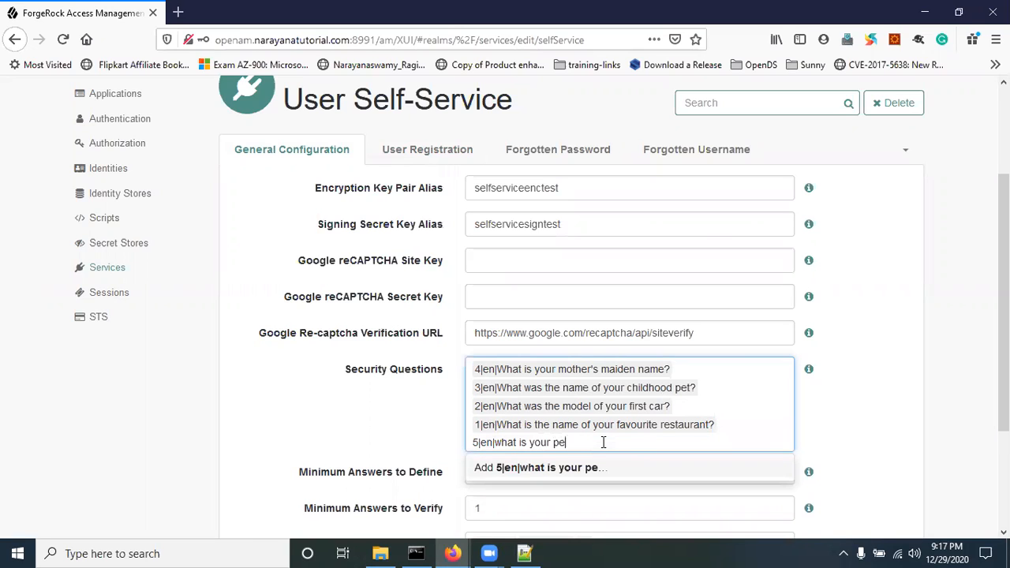
text(t name)
click(579, 472)
click(927, 430)
Step: Save the self-service configuration and return to the private registration window
scroll(925, 423, down, 3)
click(865, 444)
click(457, 551)
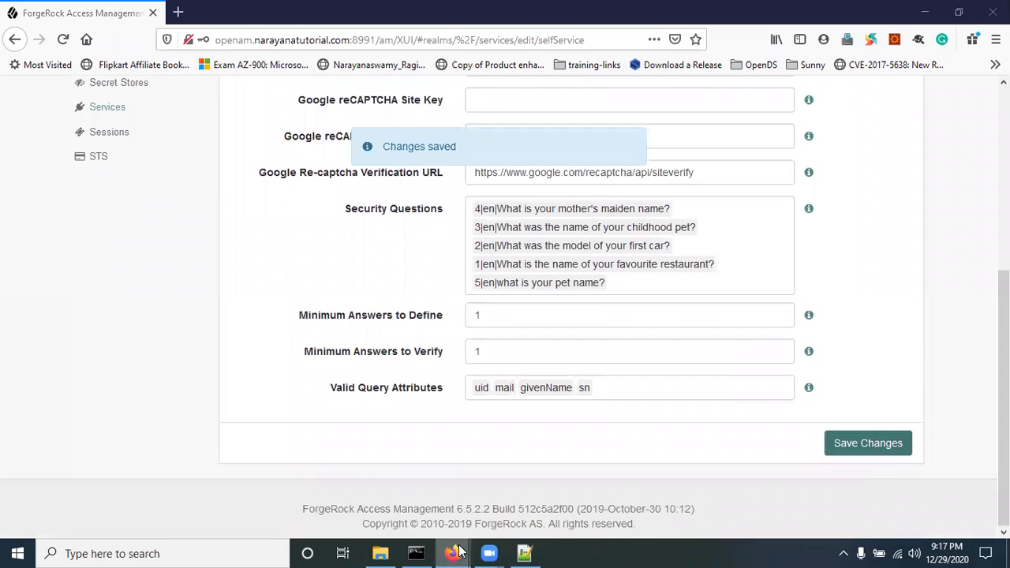
click(475, 490)
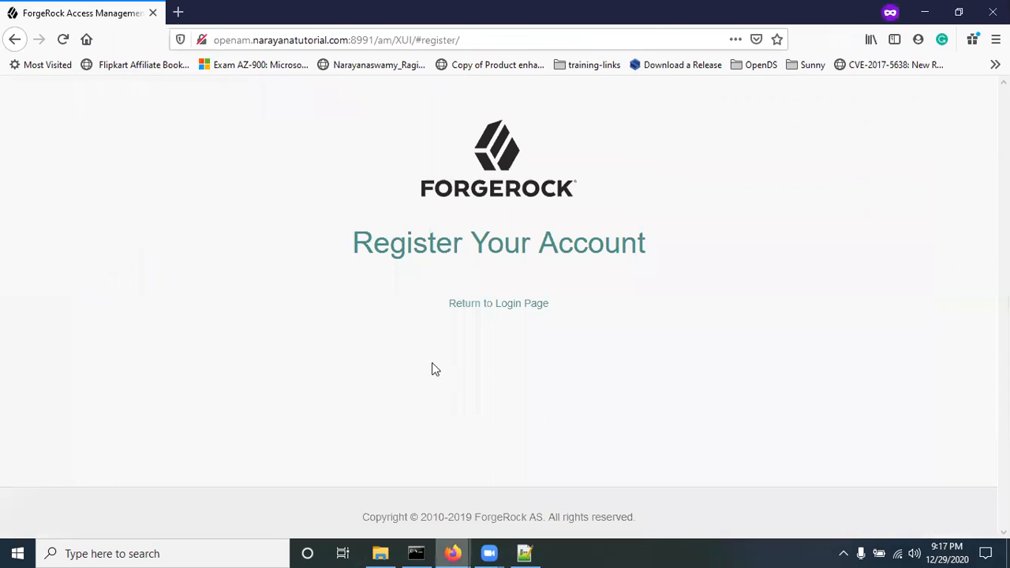
Step: Reload, trim the register route from the address, and open the account registration form
click(67, 43)
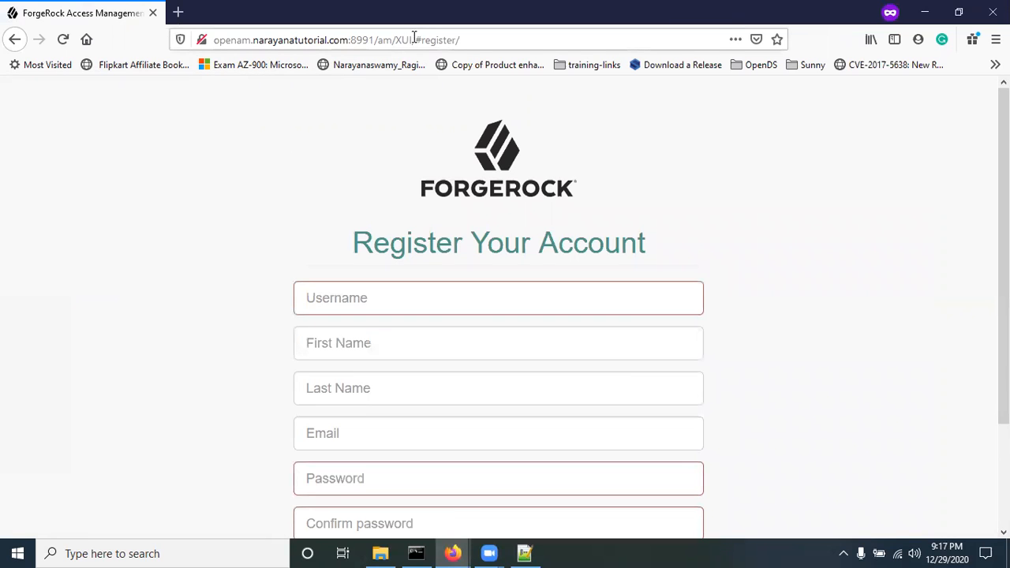
drag(399, 40, 603, 50)
key(BackSpace)
key(Return)
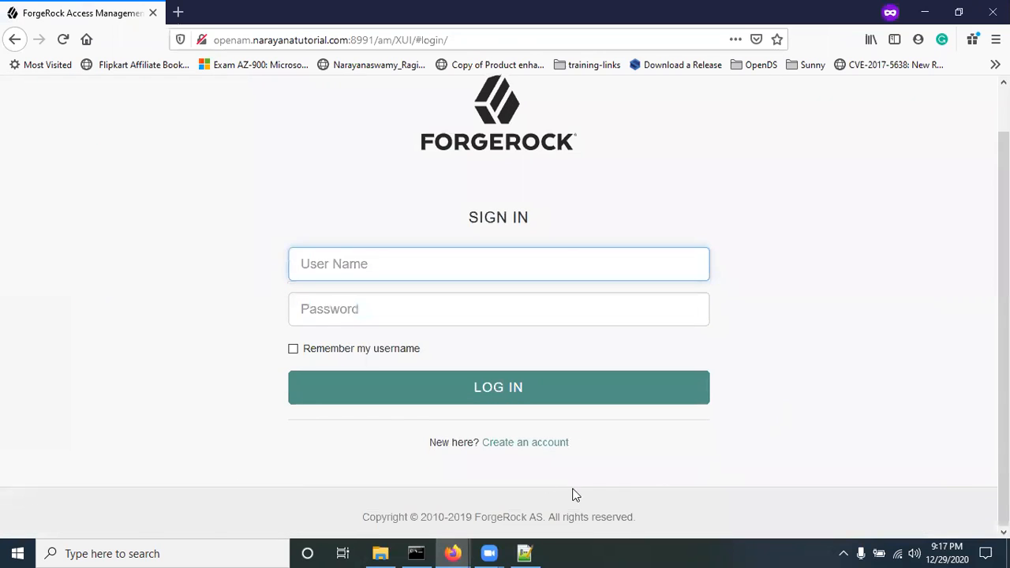
click(511, 444)
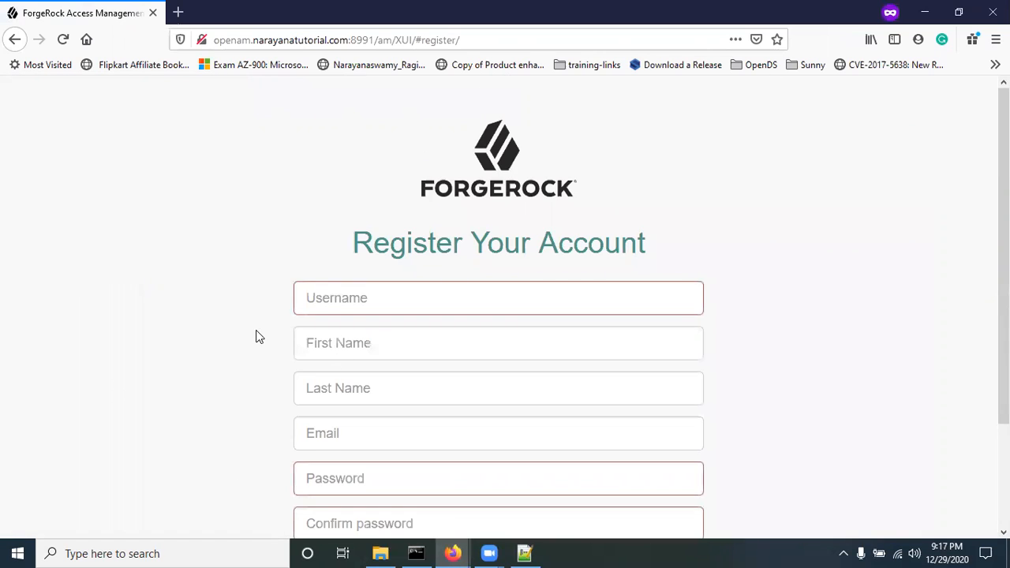
Step: Fill in username 'demo', first and last name, an e-mail address and matching passwords
scroll(260, 336, down, 3)
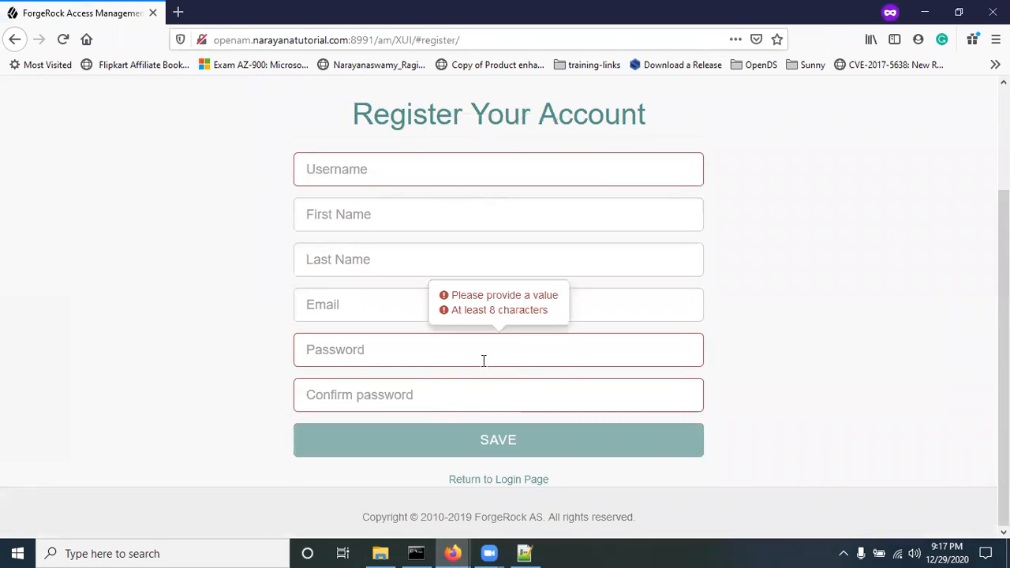
click(375, 168)
text(demo1234)
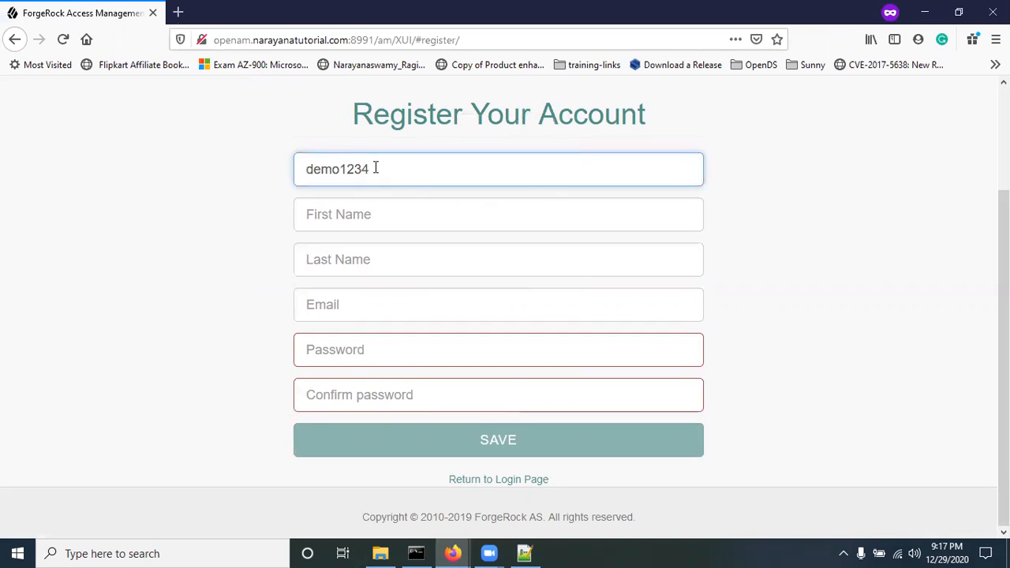
key(Tab)
text(demo)
key(Tab)
text(123)
key(Tab)
text(d)
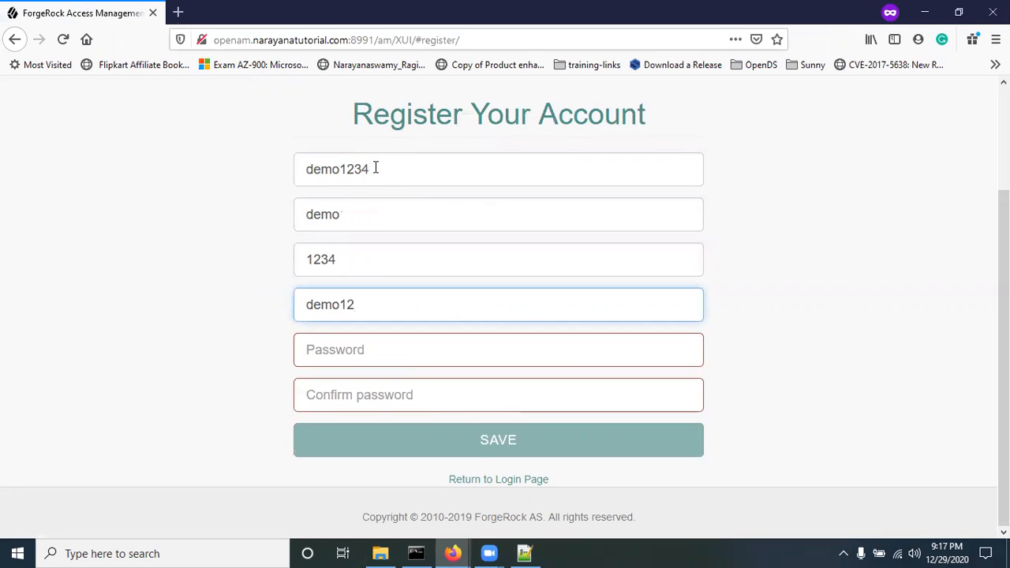
text(emo1234@example.com)
key(Tab)
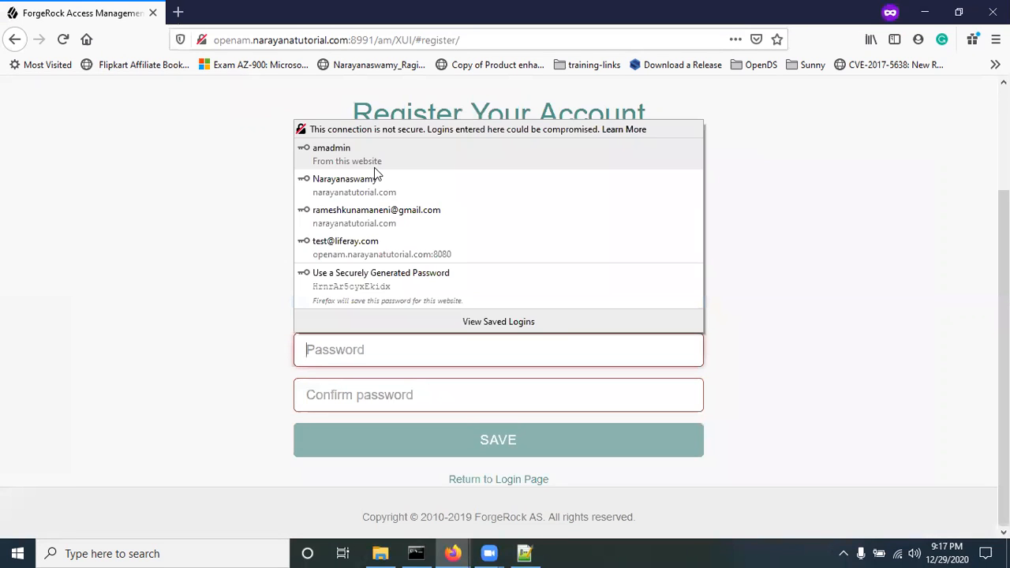
text(password)
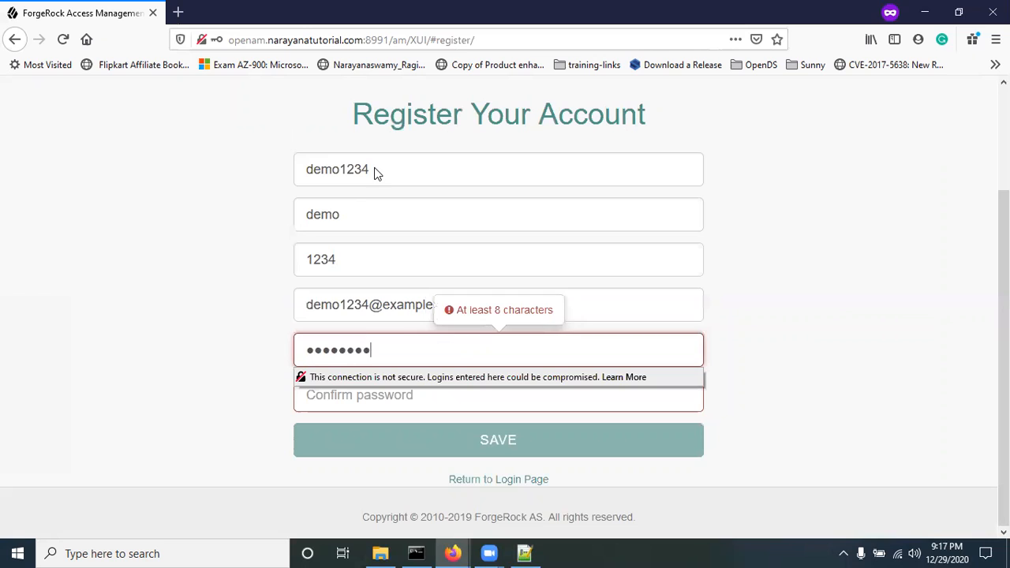
text(1)
key(Tab)
text(p)
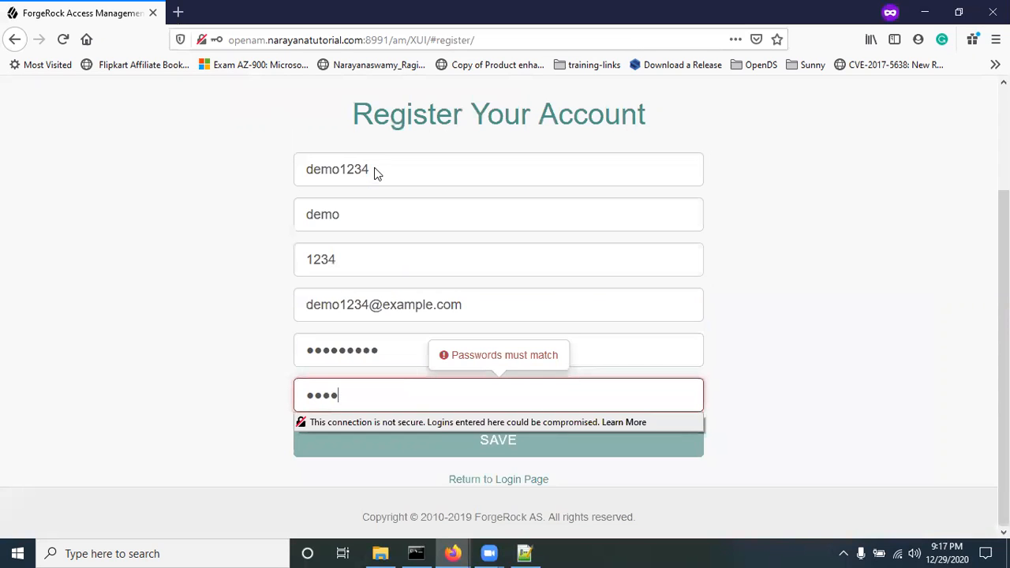
click(208, 355)
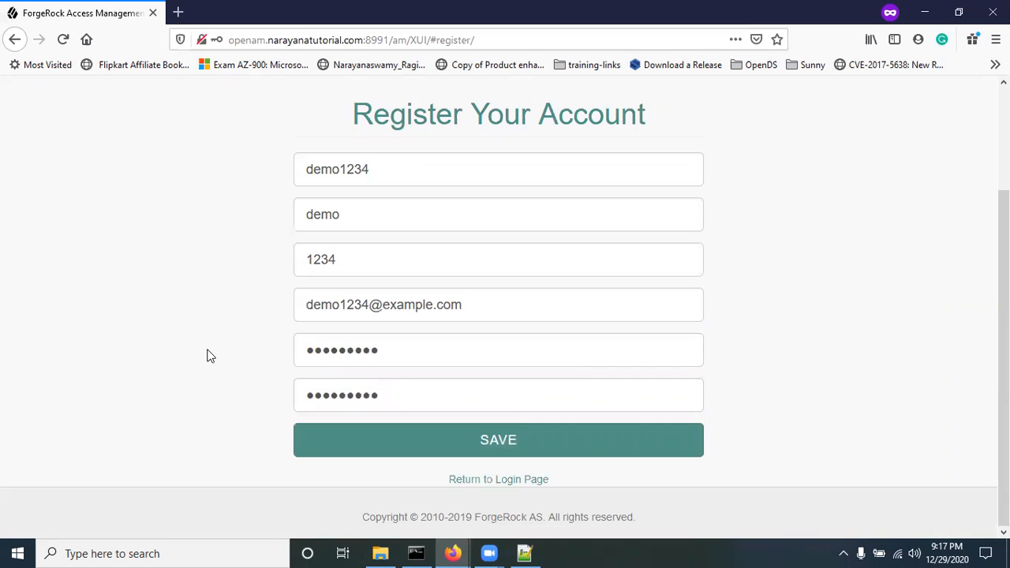
Step: Submit the registration and check the successful-registration message
click(521, 440)
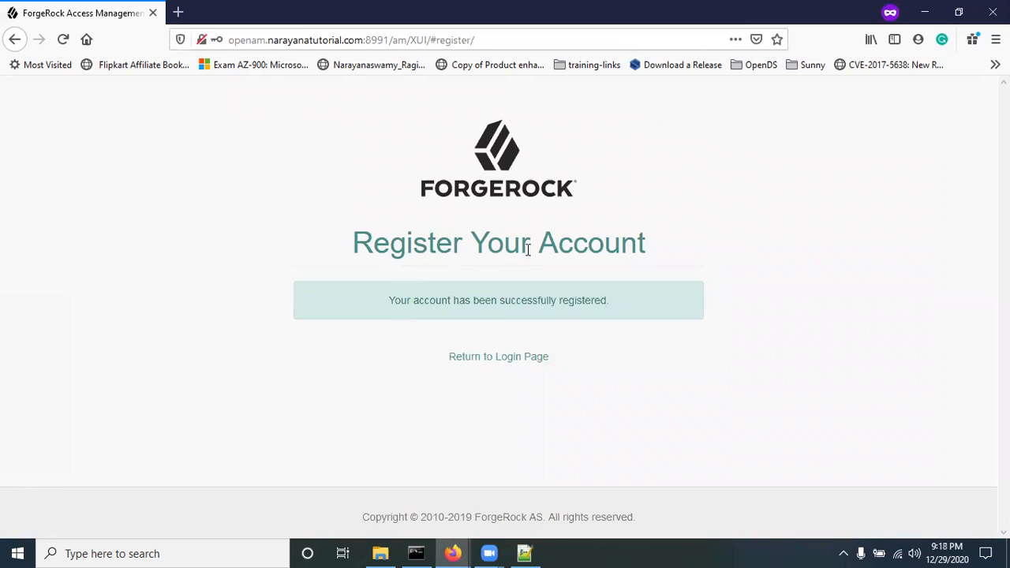
drag(381, 309, 625, 306)
click(603, 422)
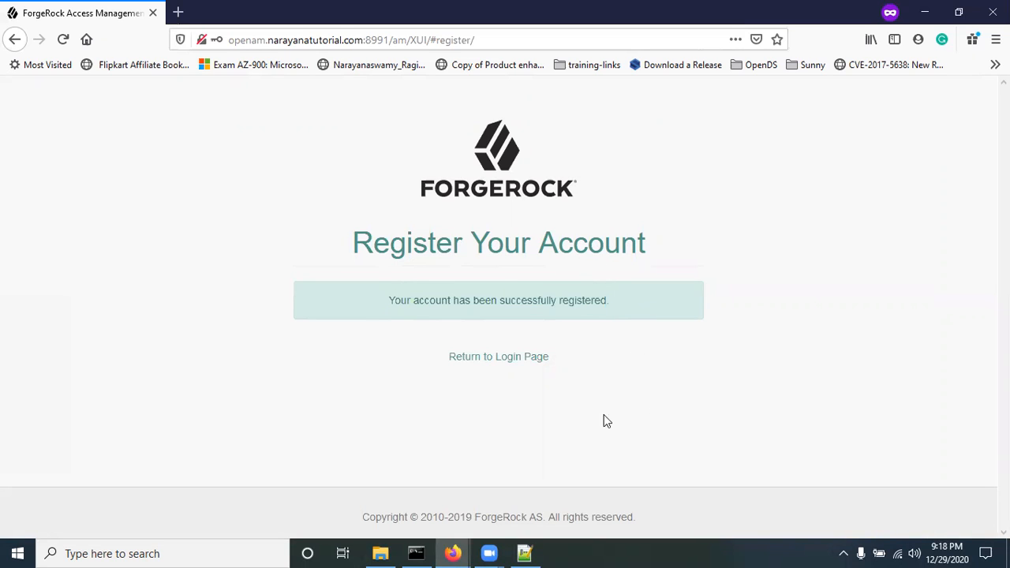
Step: Log in as the newly registered demo user with its password to reach the profile
click(516, 356)
click(325, 311)
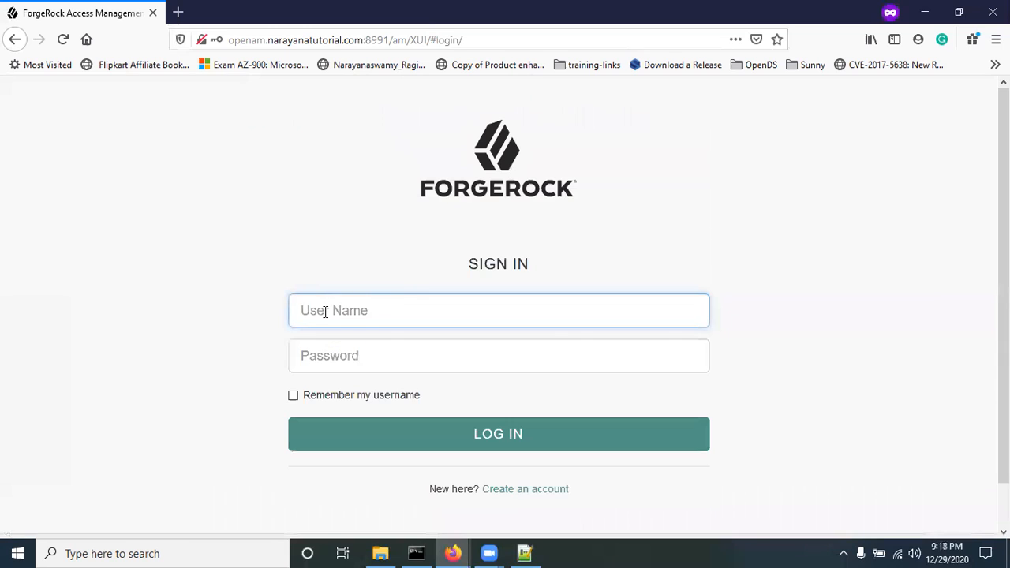
text(demo1234)
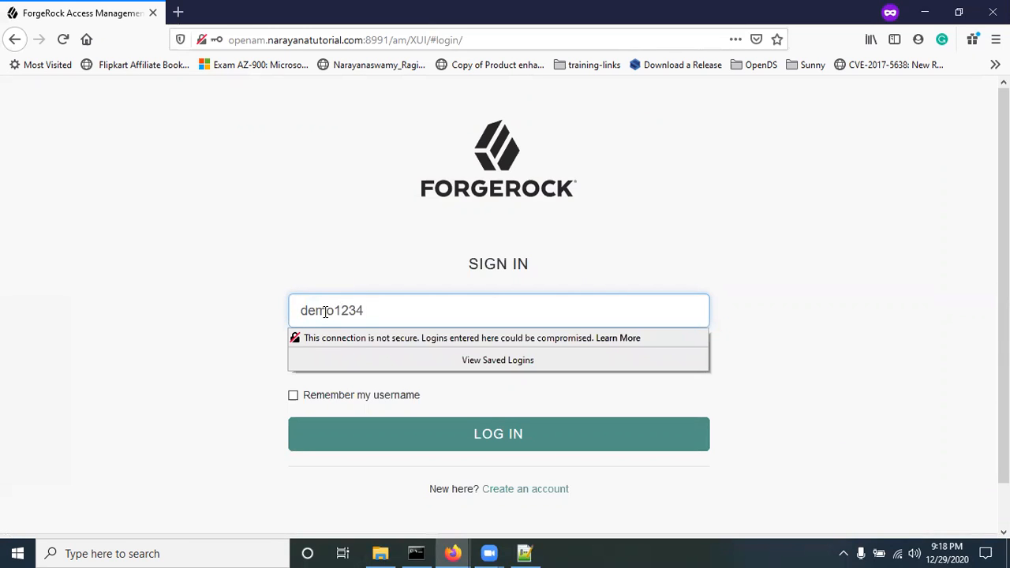
key(Tab)
text(pas)
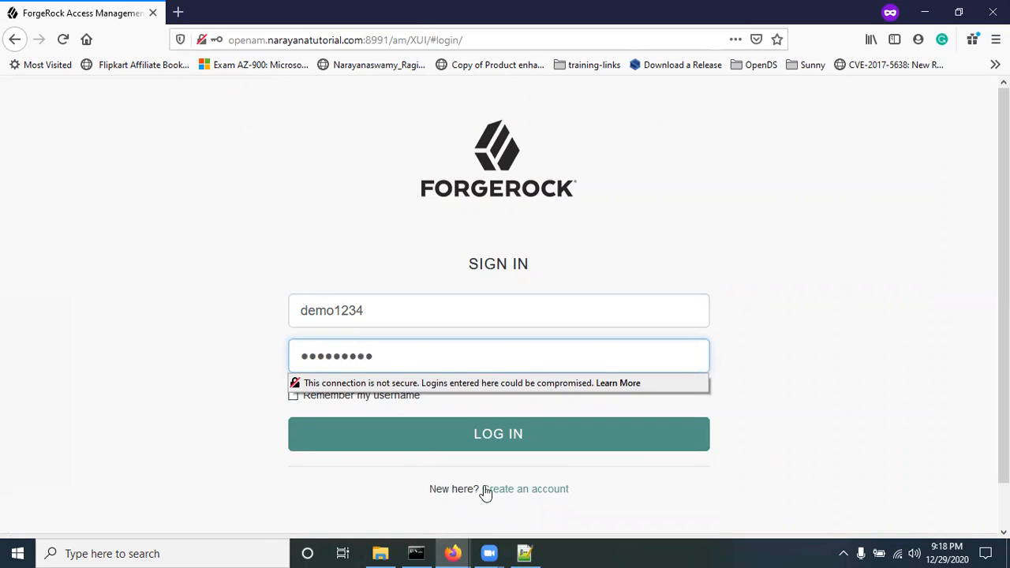
click(489, 435)
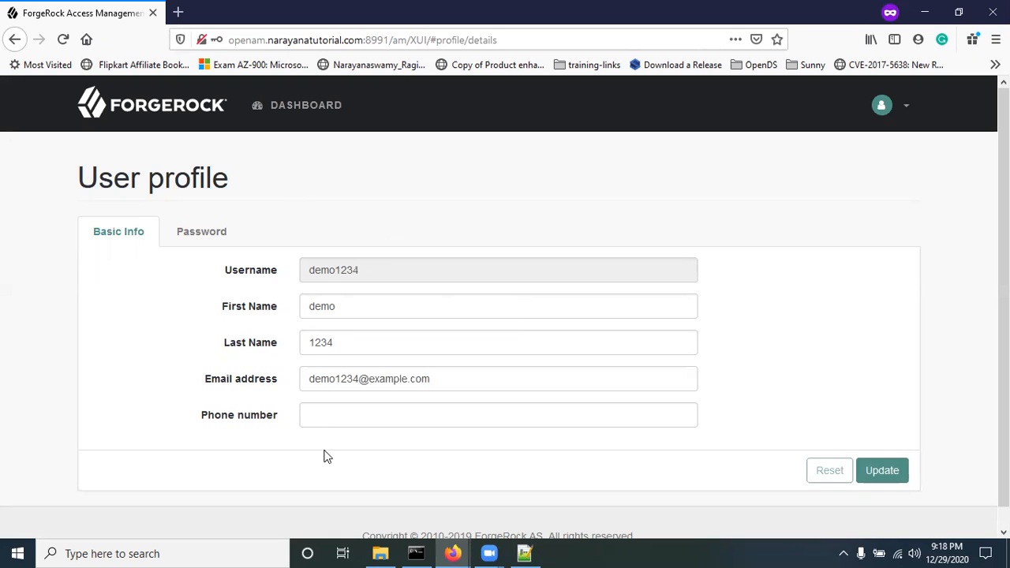
Step: Change the demo user's password on the Password tab, confirming with the current password
click(199, 241)
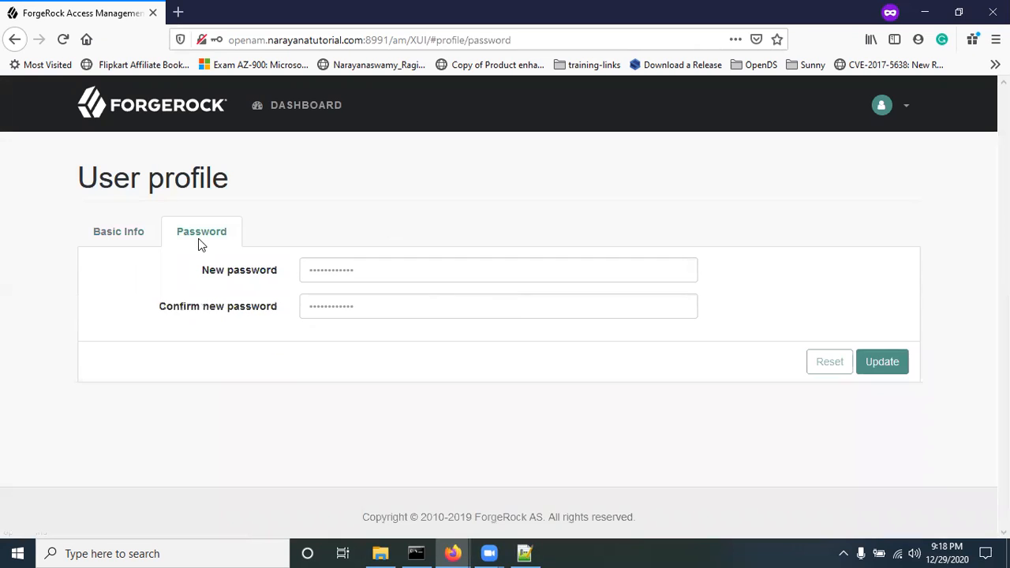
click(350, 273)
text(pas)
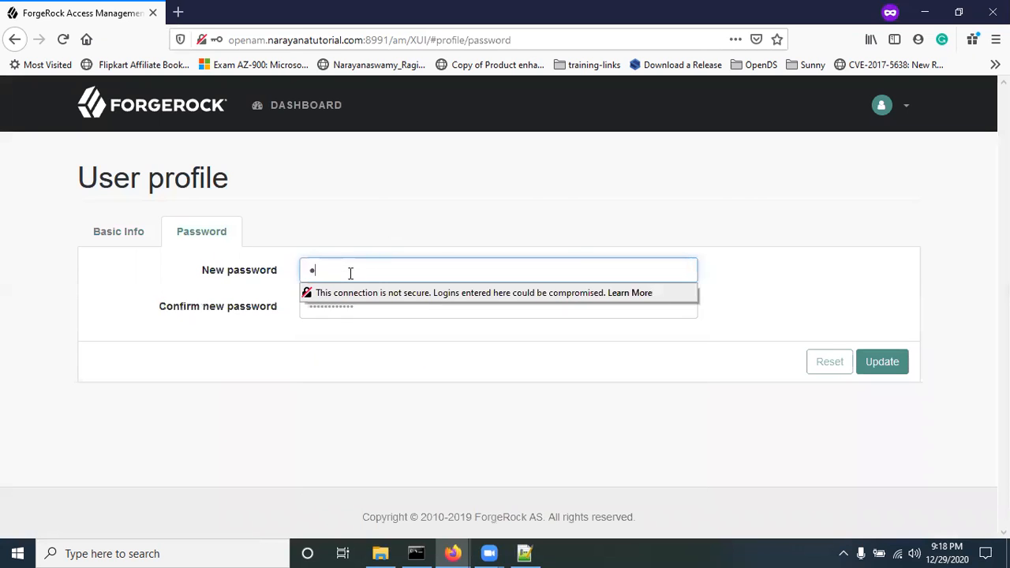
key(BackSpace)
key(BackSpace)
text(passrd)
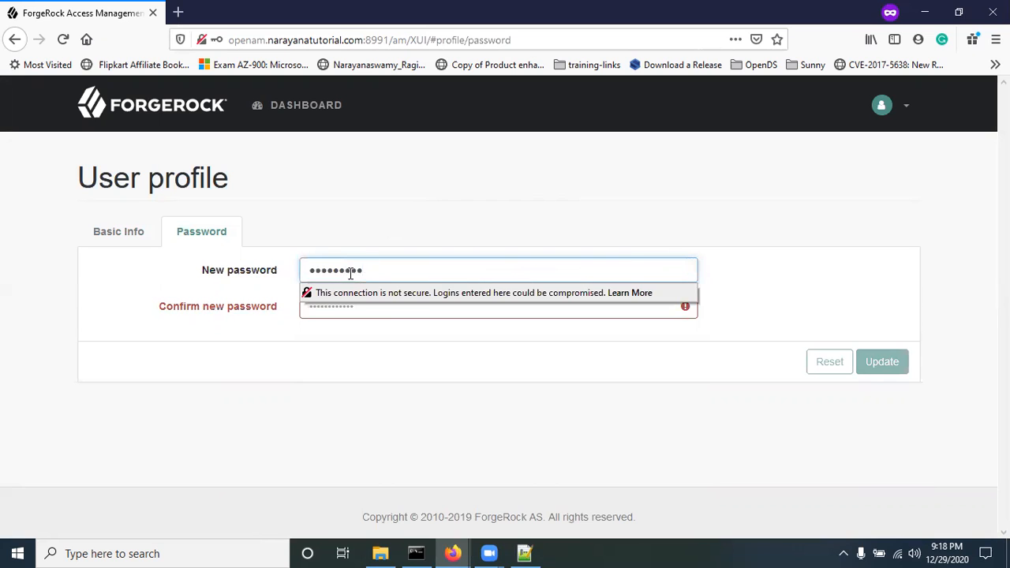
key(Tab)
text(pa)
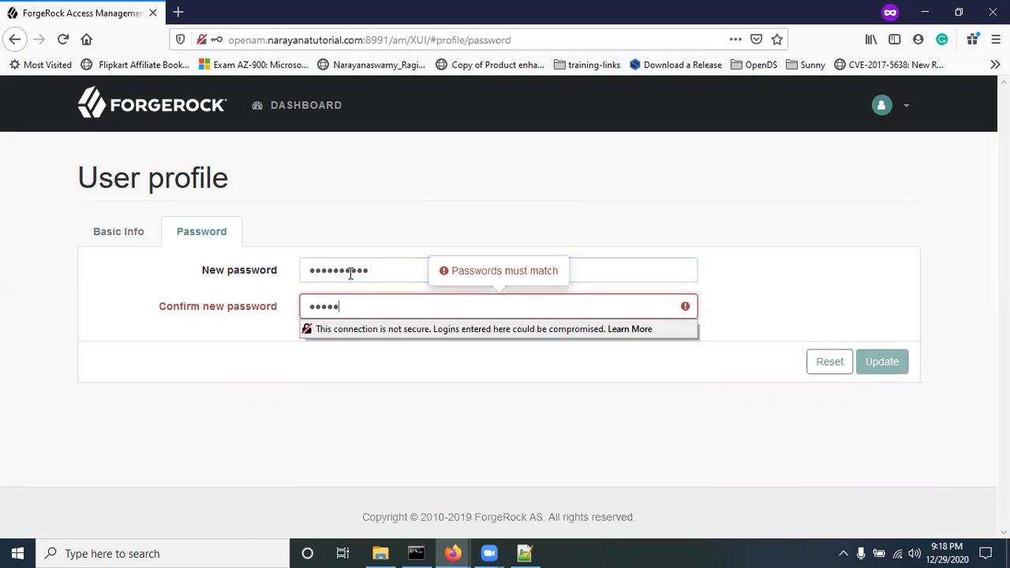
text(ssword12)
click(314, 368)
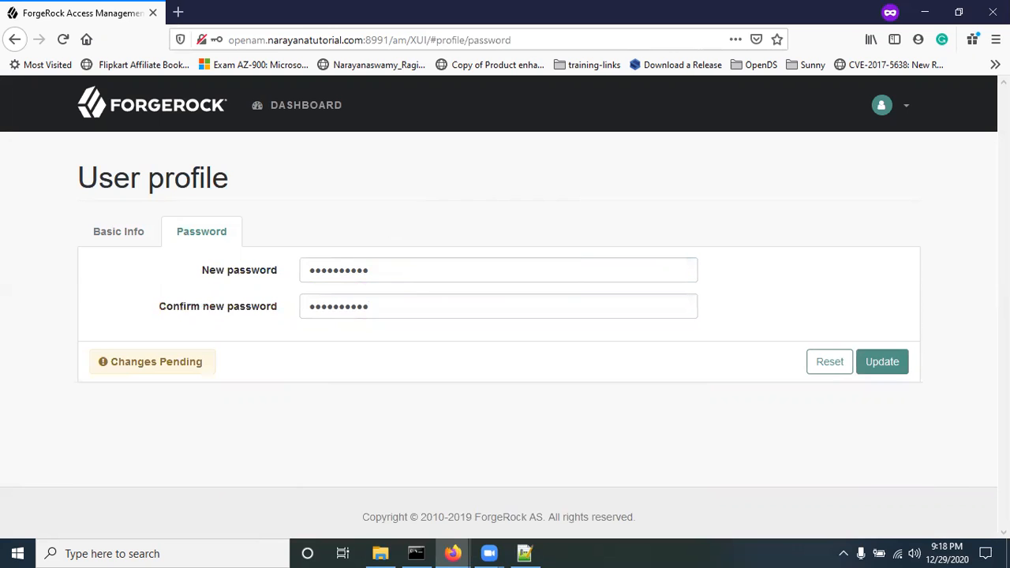
click(891, 364)
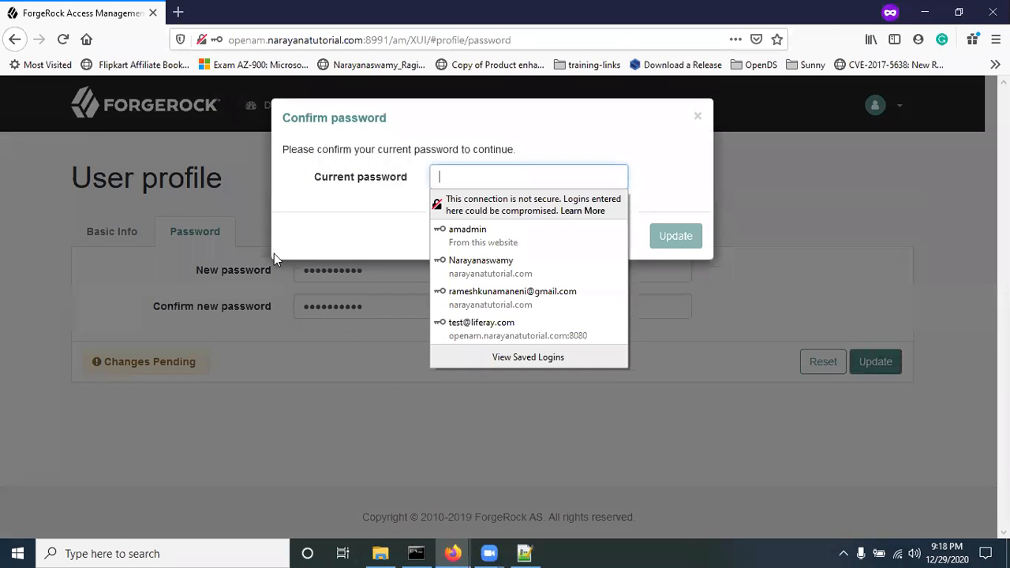
click(446, 178)
text(p)
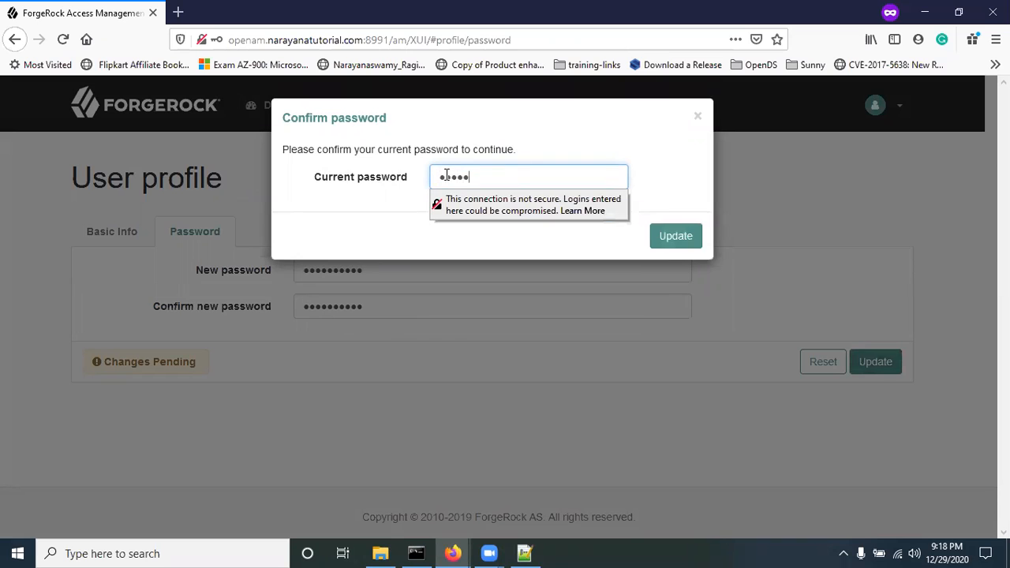
click(670, 245)
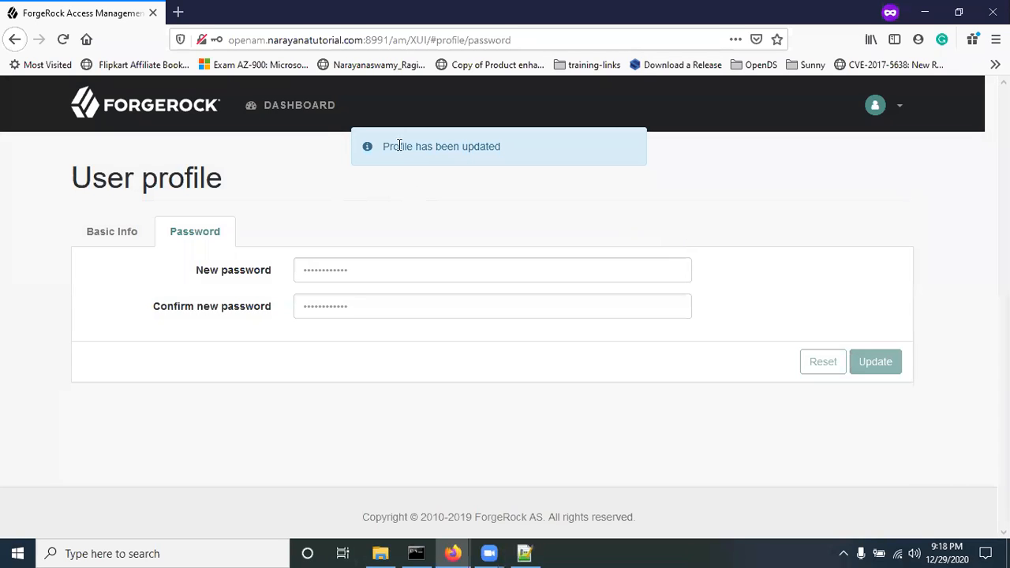
Step: Log the demo user out from the avatar menu and return to sign-in
click(899, 108)
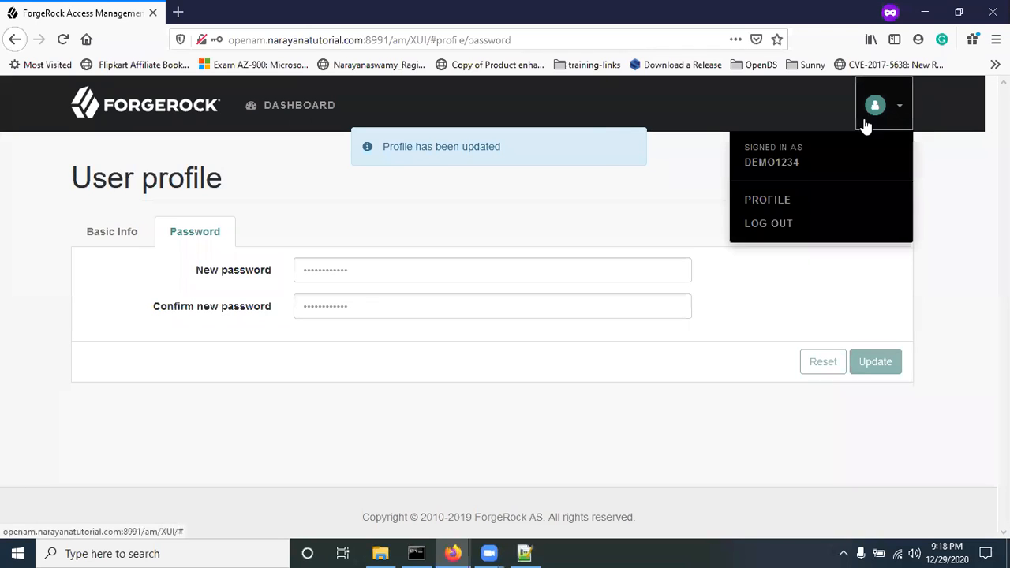
click(485, 192)
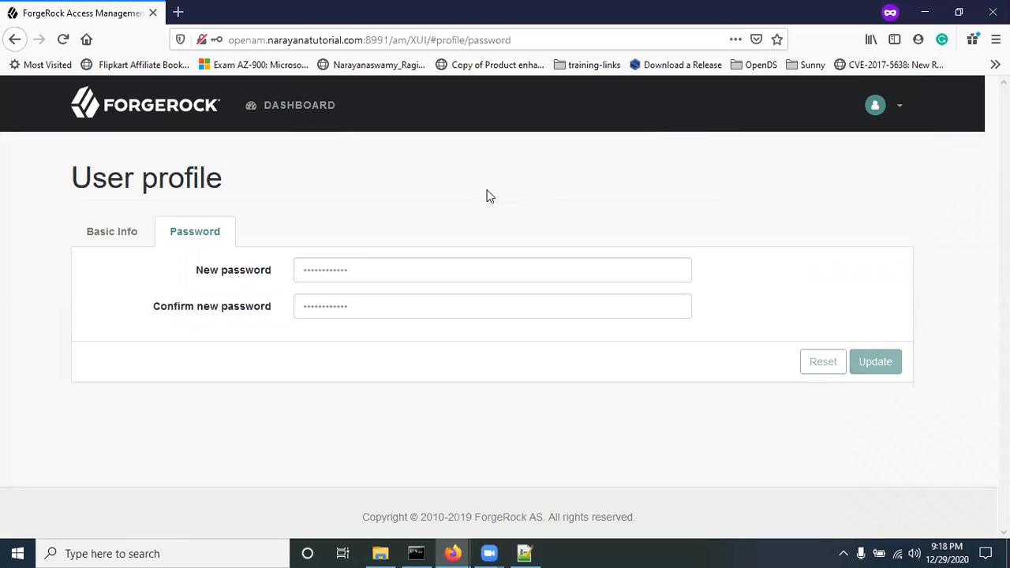
click(907, 106)
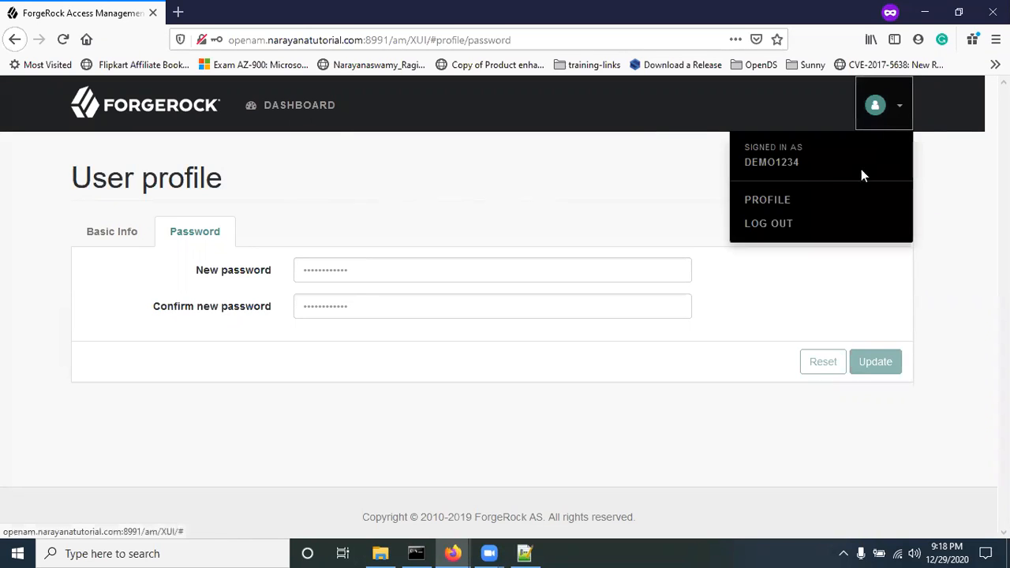
click(761, 225)
click(513, 304)
Step: Check the admin window, then dismiss the saved-logins suggestions in the private sign-in window
mouse_move(454, 552)
click(387, 479)
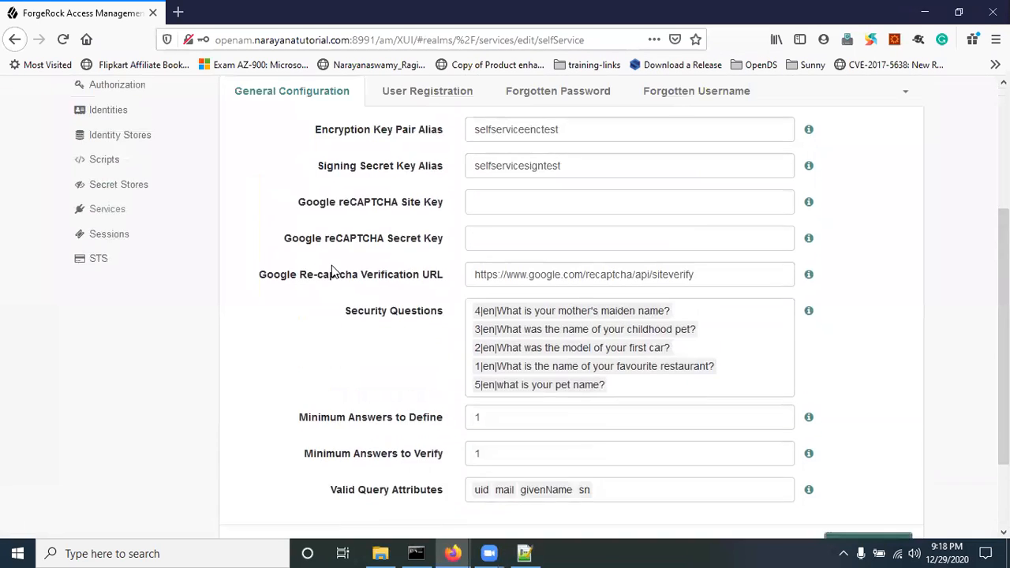
scroll(332, 265, up, 3)
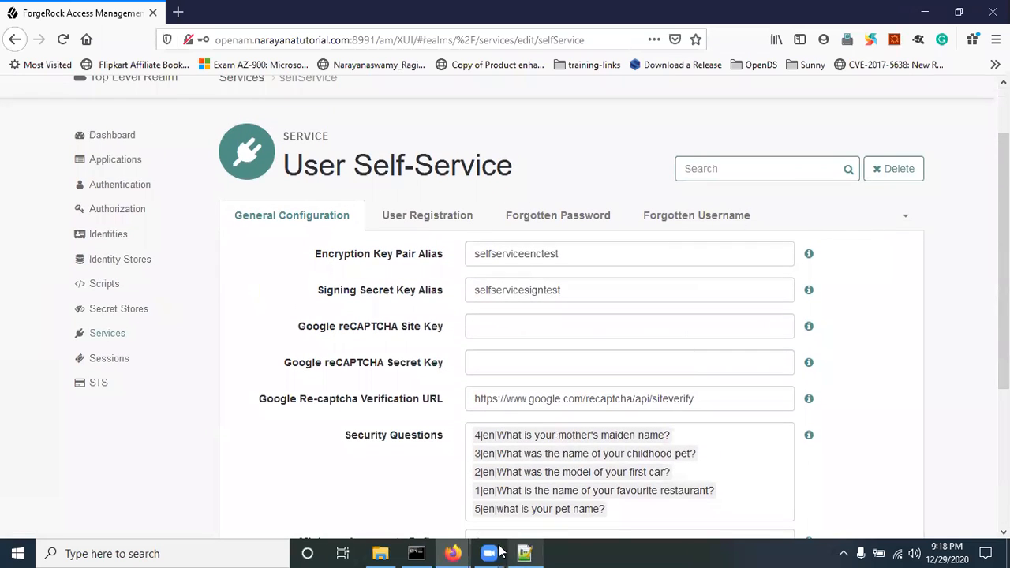
mouse_move(454, 552)
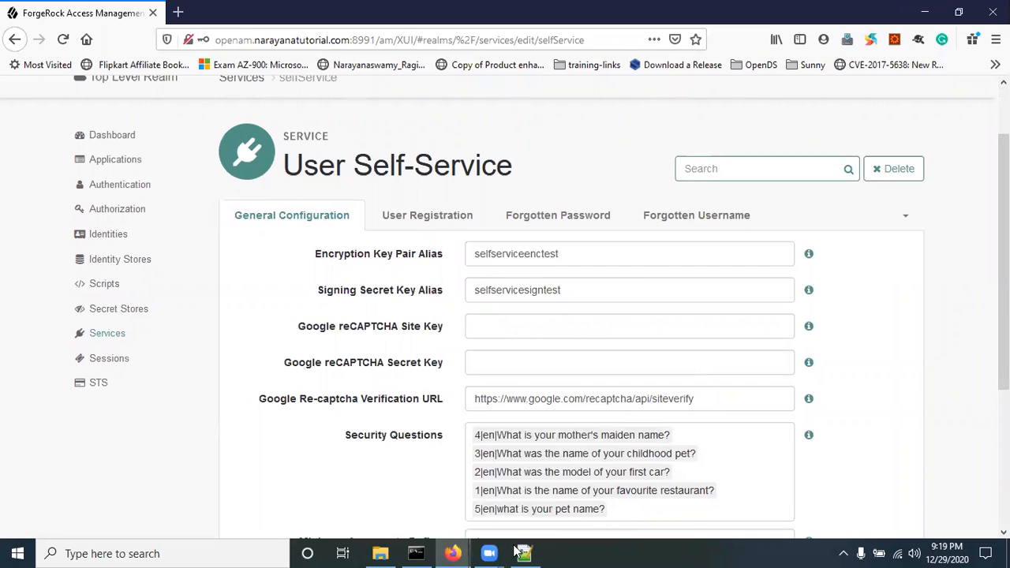
click(502, 482)
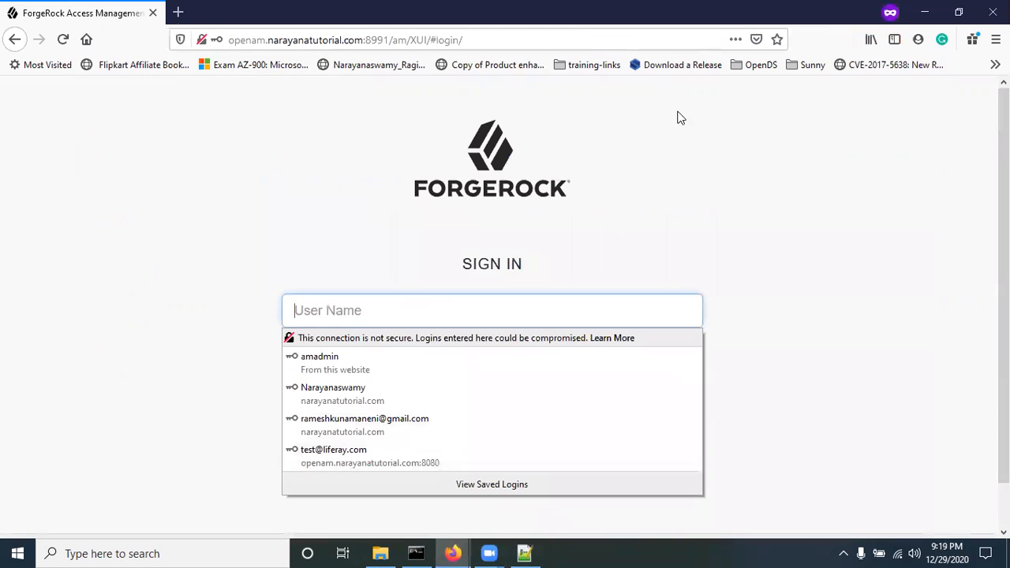
click(855, 224)
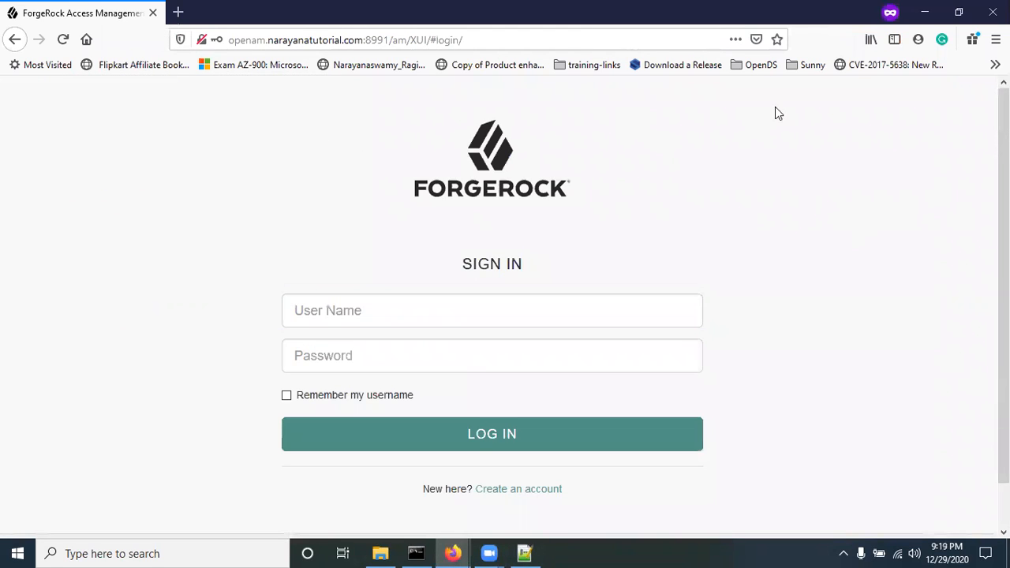
Step: Show the User Registration settings on the admin User Self-Service page
mouse_move(452, 552)
click(417, 512)
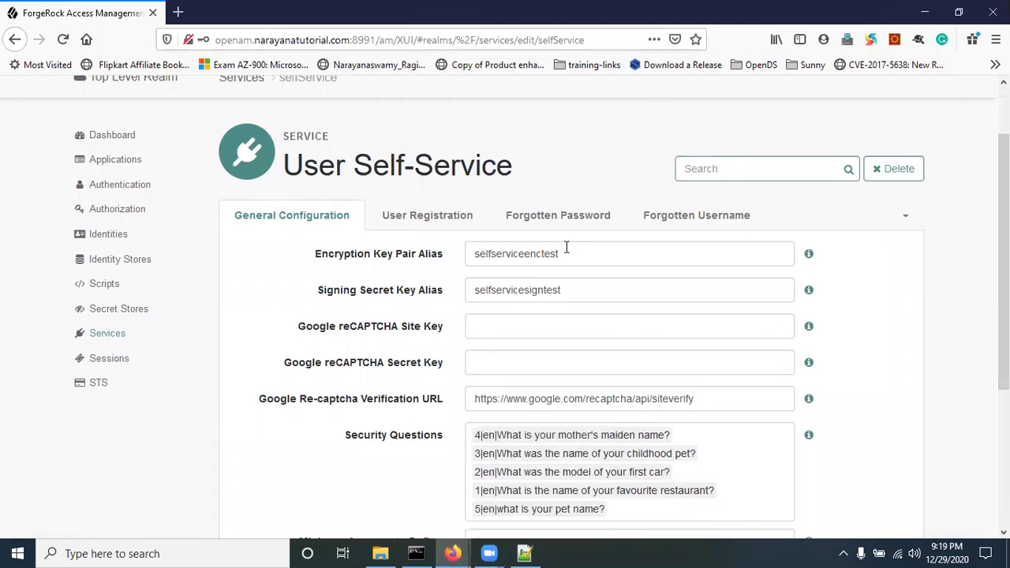
scroll(556, 362, down, 2)
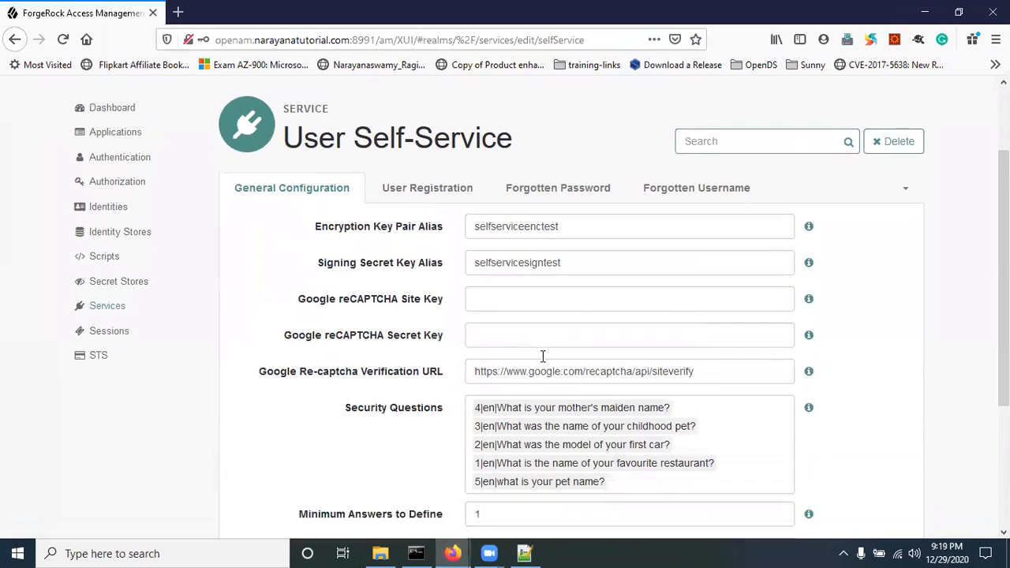
click(432, 142)
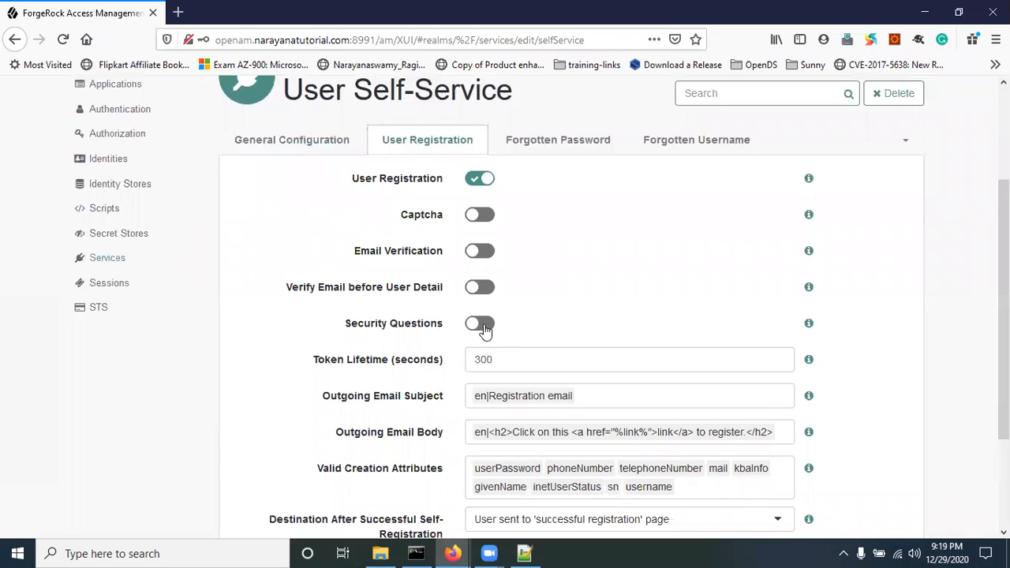
scroll(118, 268, up, 2)
Step: Browse the realm's Identities list to page 2 for the new user, then go back to Services
click(98, 240)
scroll(276, 342, down, 5)
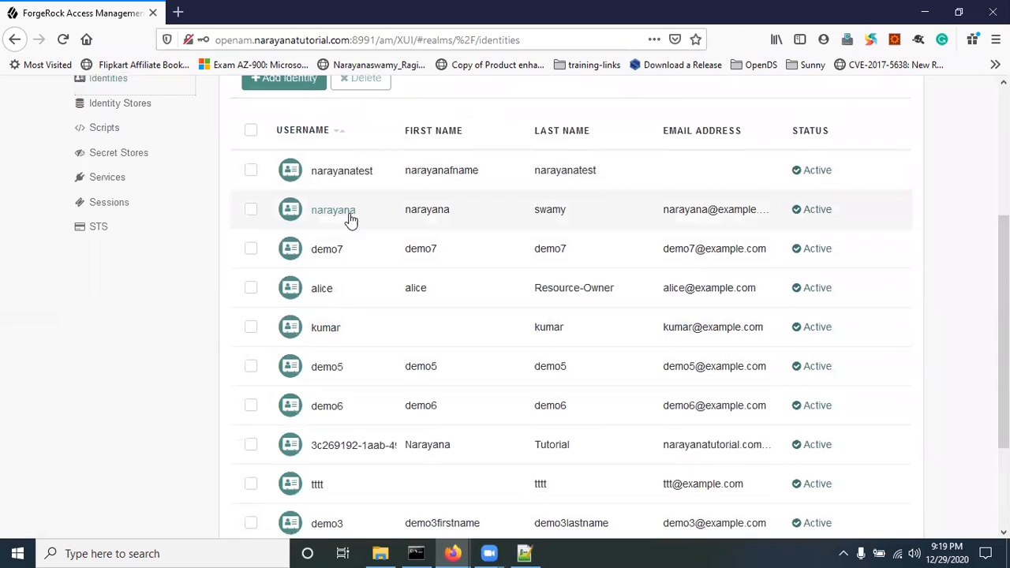
scroll(403, 386, down, 2)
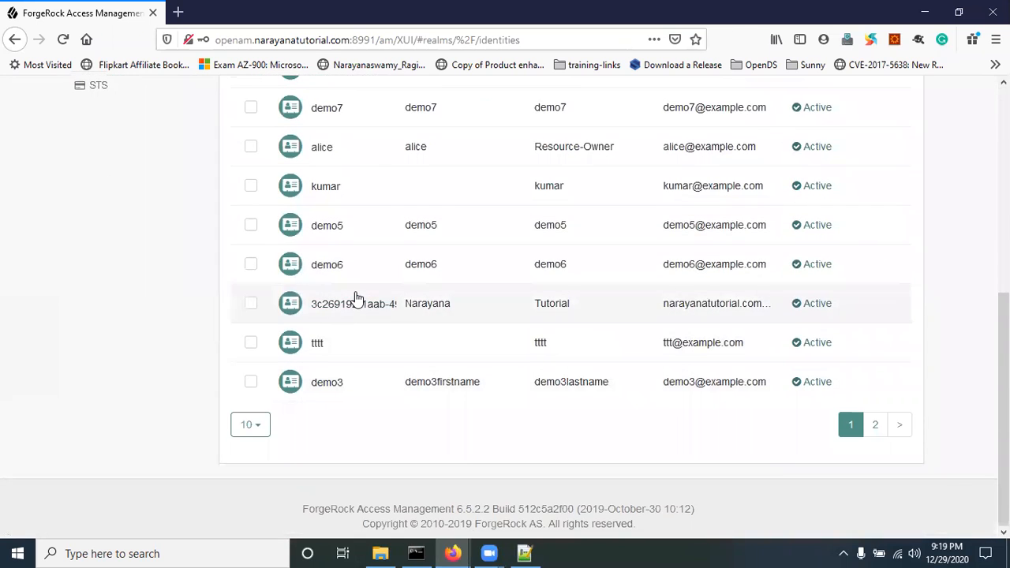
scroll(355, 299, up, 2)
click(875, 500)
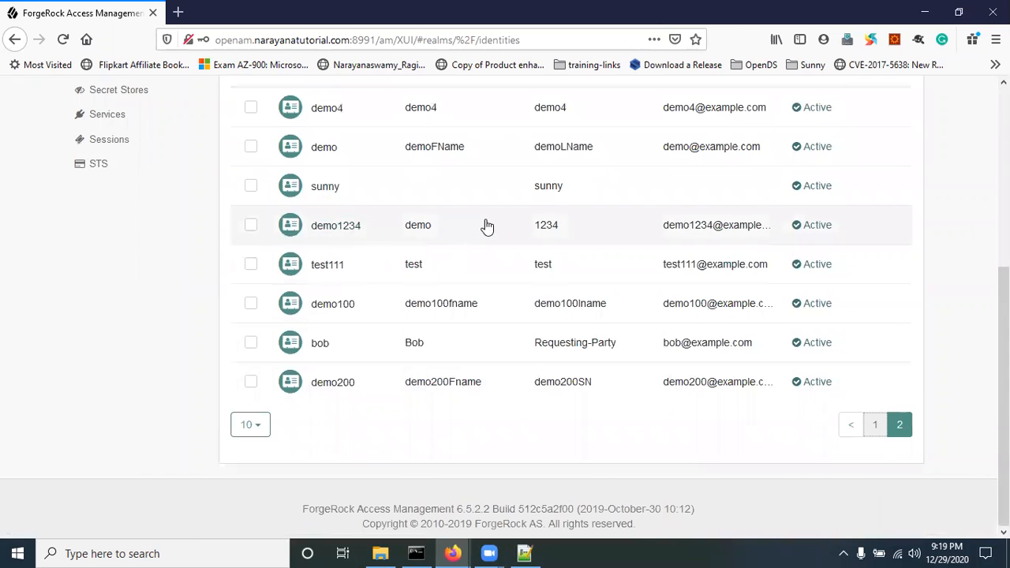
scroll(367, 277, up, 5)
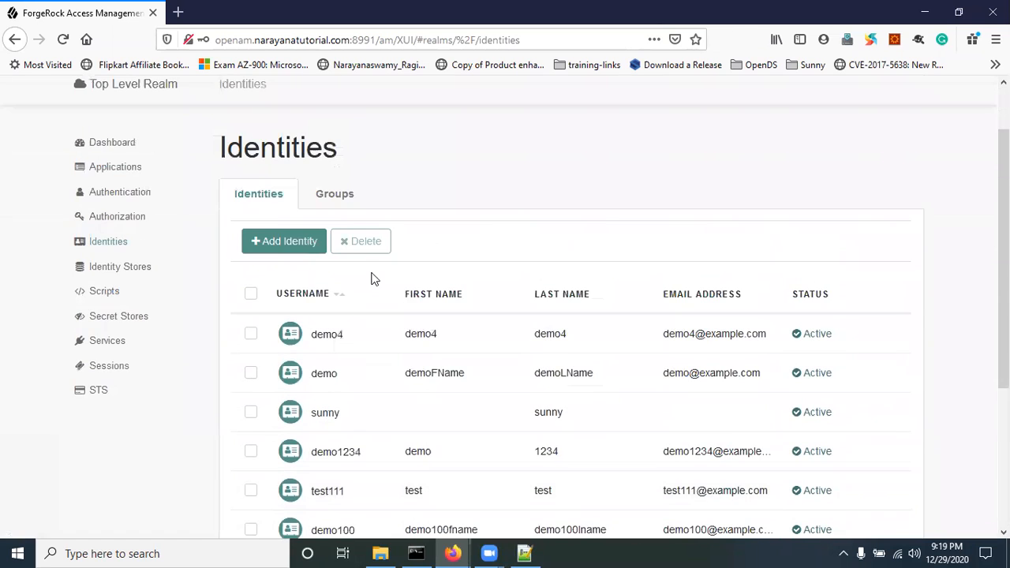
click(108, 344)
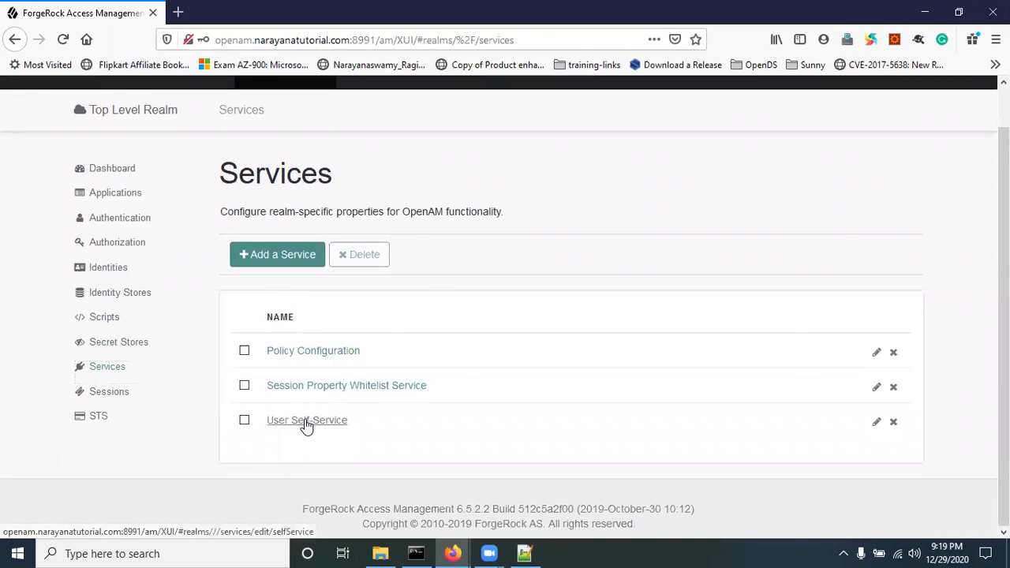
Step: Turn on Security Questions in User Self-Service's User Registration settings and save
click(306, 422)
scroll(342, 418, down, 2)
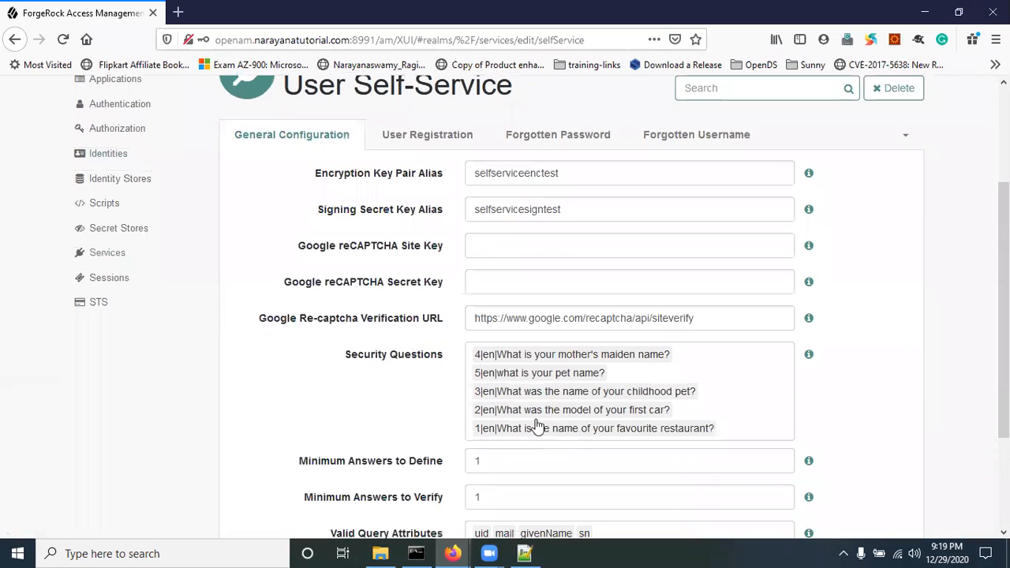
click(411, 139)
scroll(388, 288, down, 2)
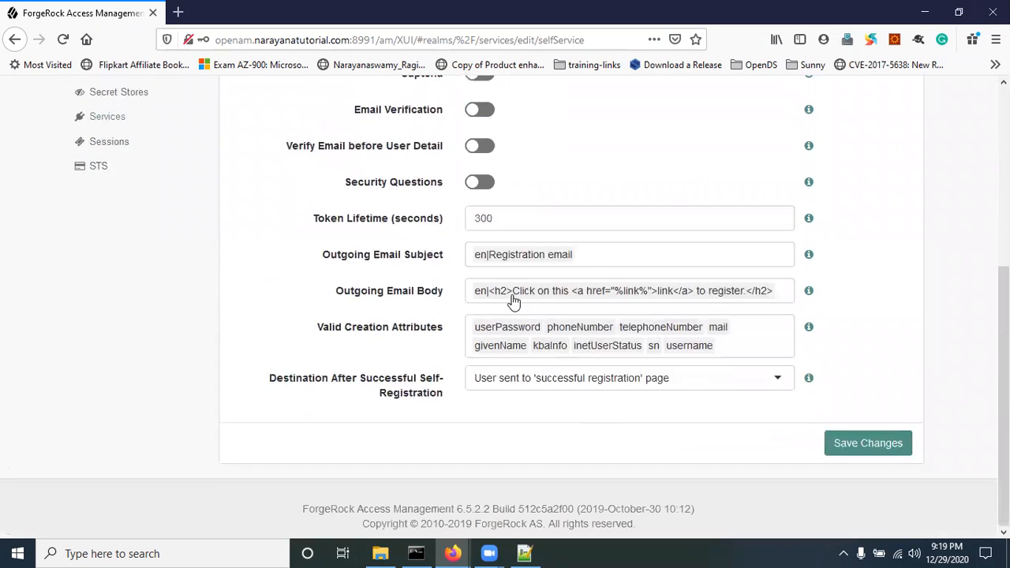
scroll(387, 288, up, 1)
click(478, 259)
click(843, 518)
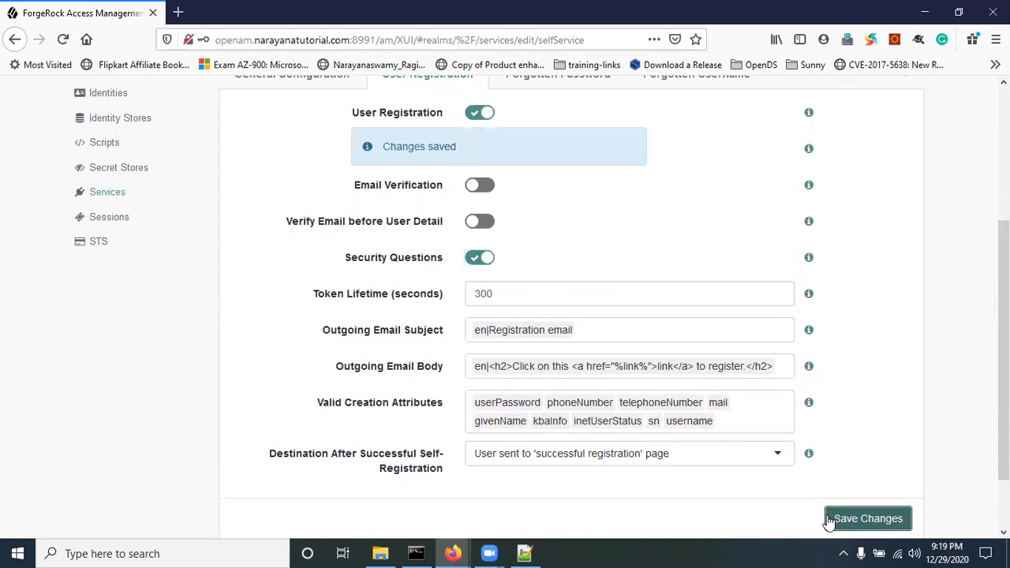
Step: Reload the sign-in page in the private browser window
mouse_move(463, 552)
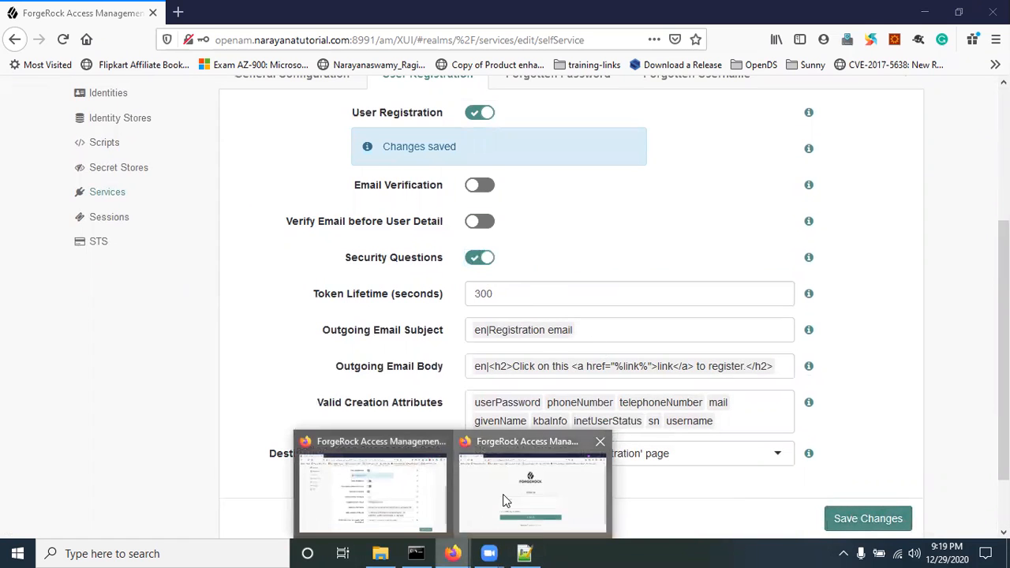
click(533, 485)
click(63, 39)
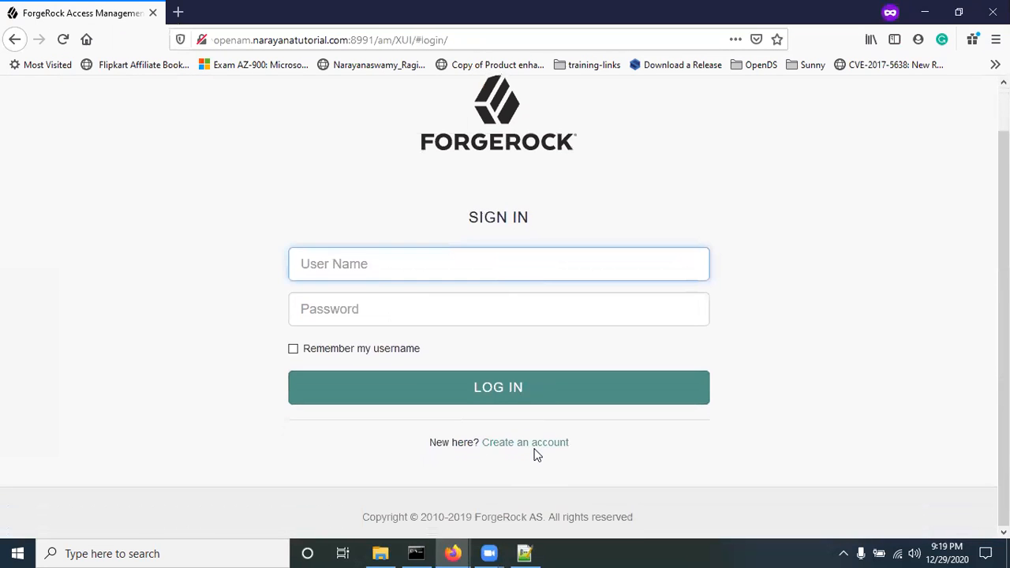
Step: Open the registration form and enter another demo username, first and last name, e-mail and password
click(539, 448)
scroll(388, 304, down, 3)
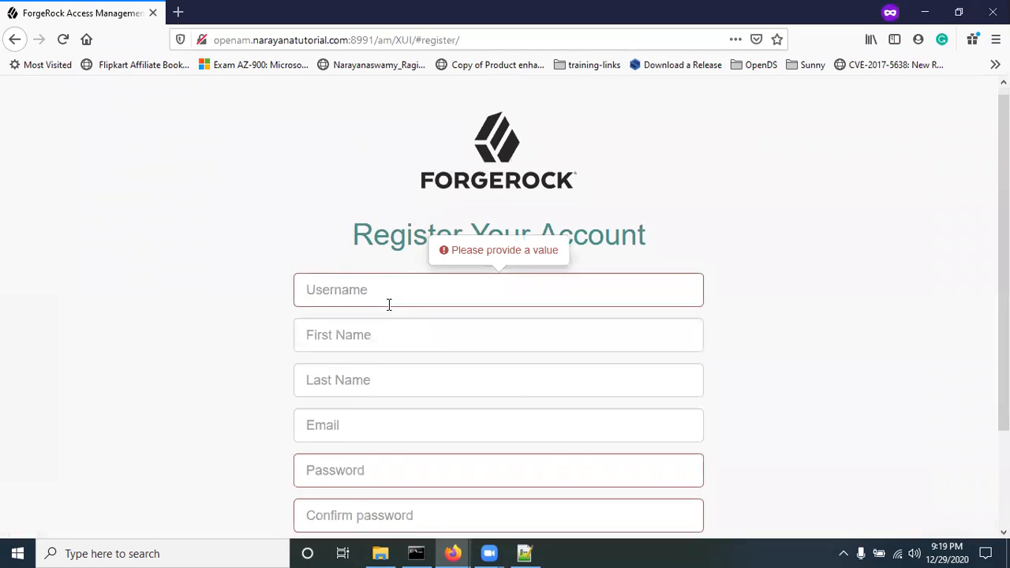
text(demo12345)
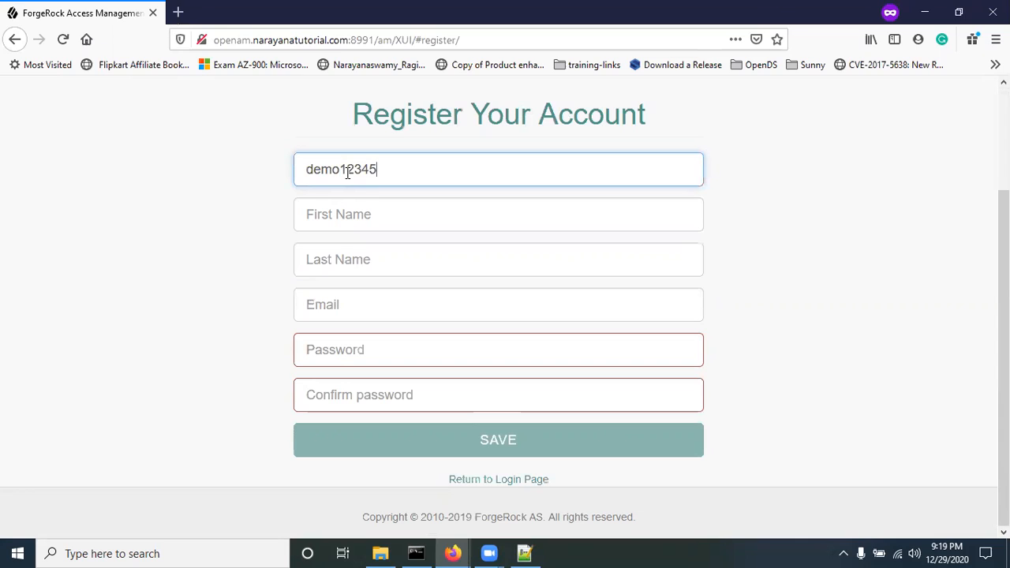
key(Tab)
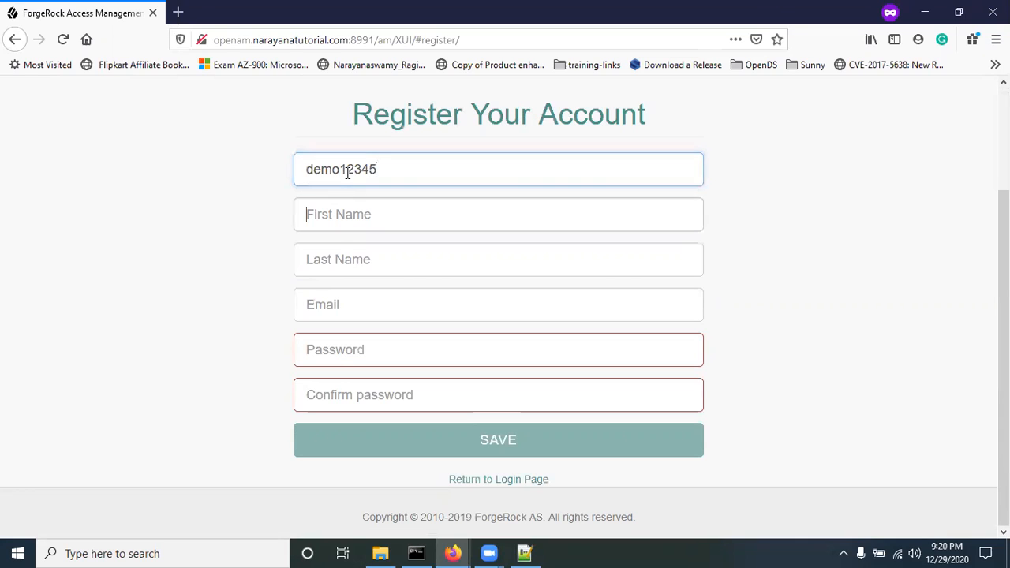
text(de)
text(A)
key(BackSpace)
text(12345)
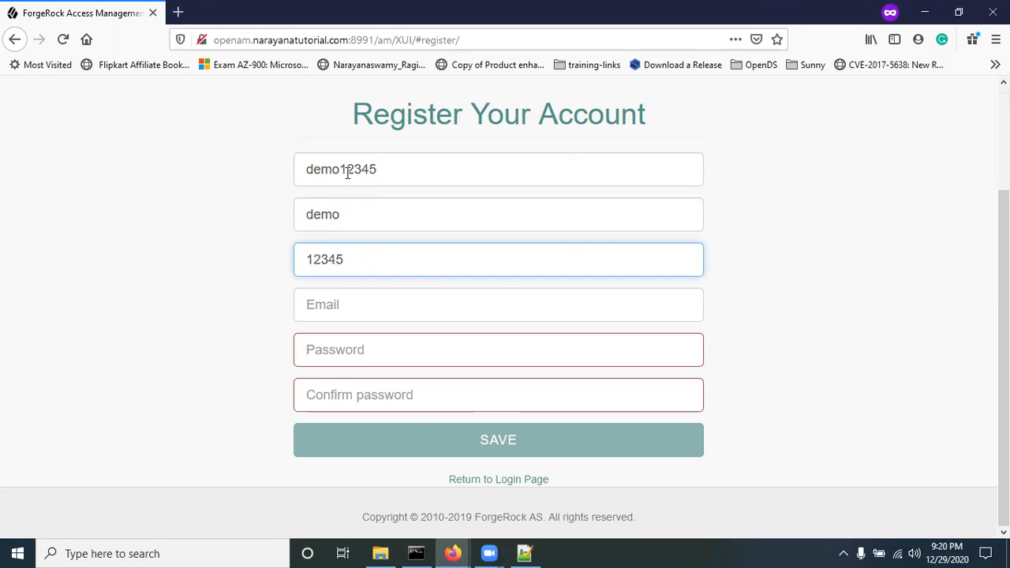
key(Tab)
text(d)
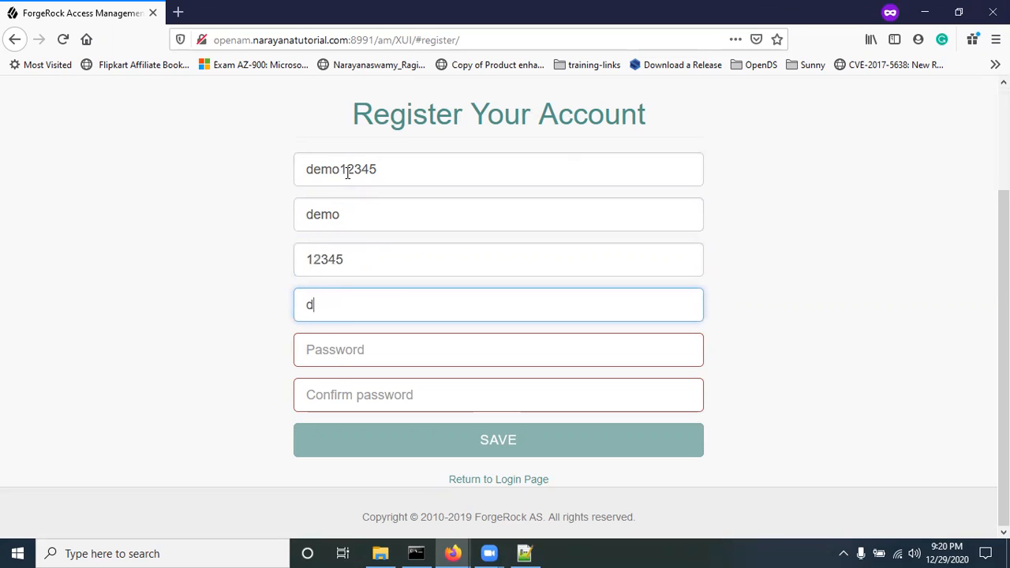
text(emo12345@example.com)
key(Tab)
text(•••••••)
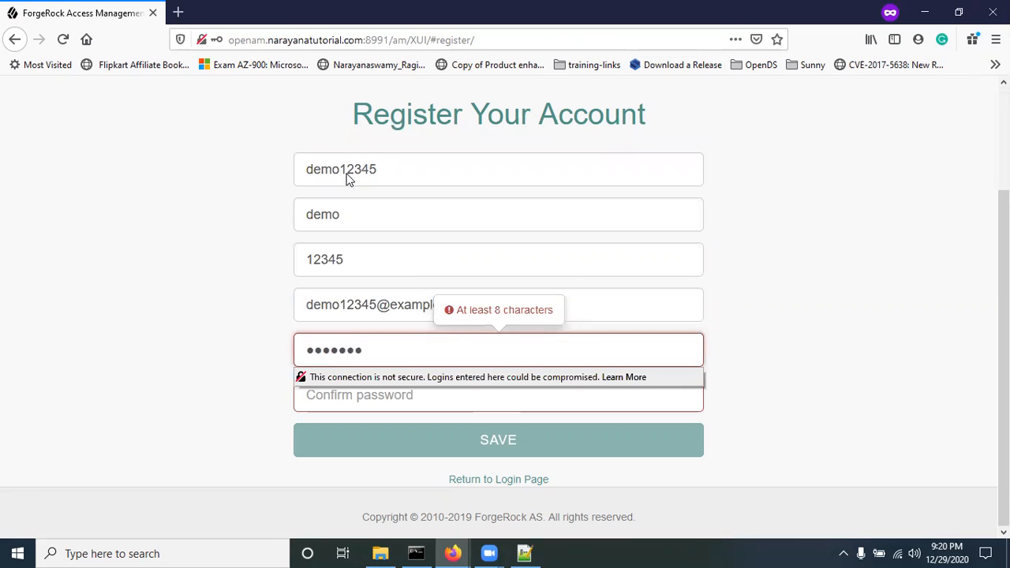
text(•)
click(336, 387)
Step: Complete the password confirmation and submit the registration details
text(•••••••••)
click(191, 394)
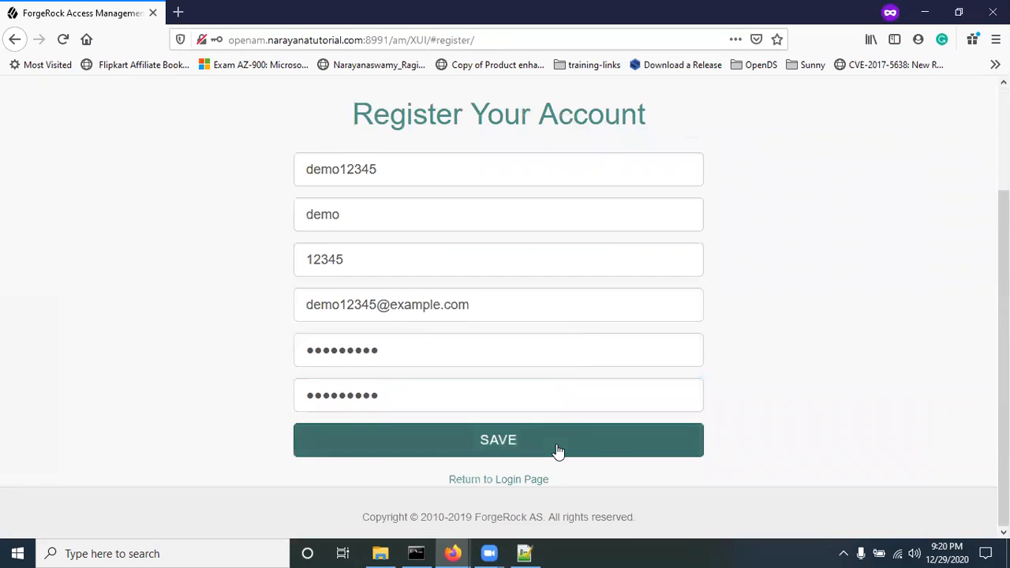
click(491, 439)
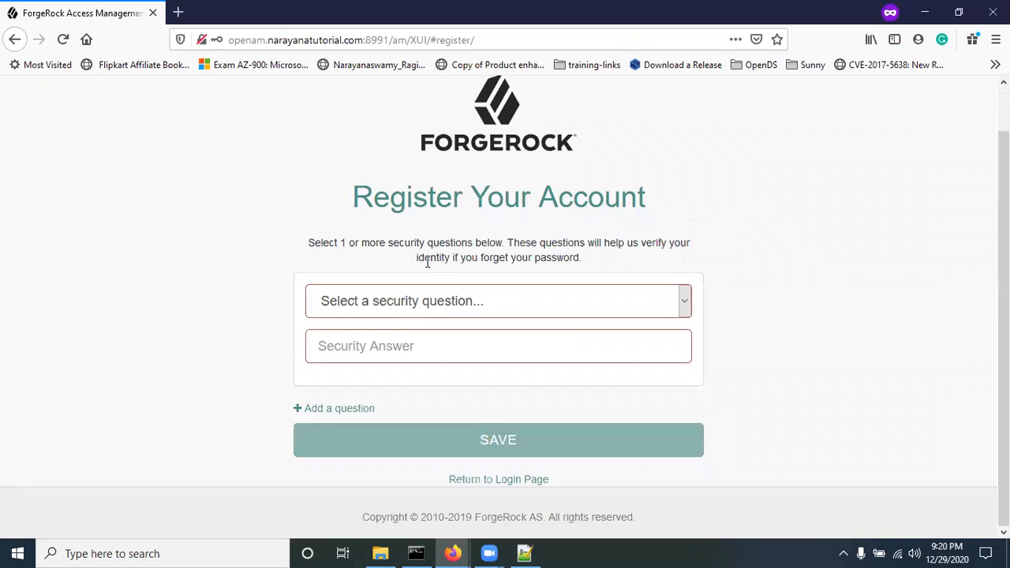
Step: Choose 'what is your pet name?' as the security question and enter its answer
drag(410, 250, 489, 246)
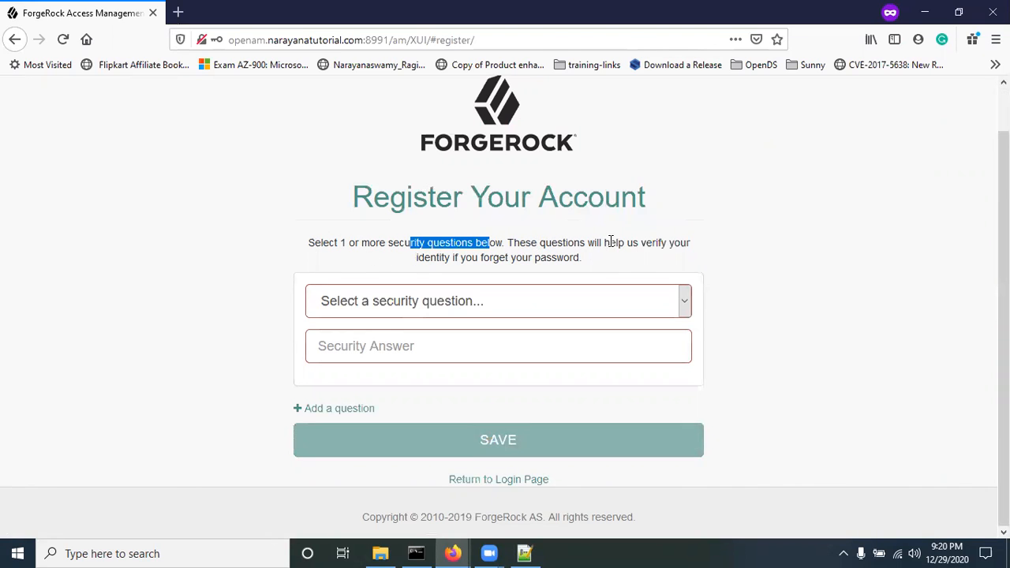
drag(640, 242, 661, 246)
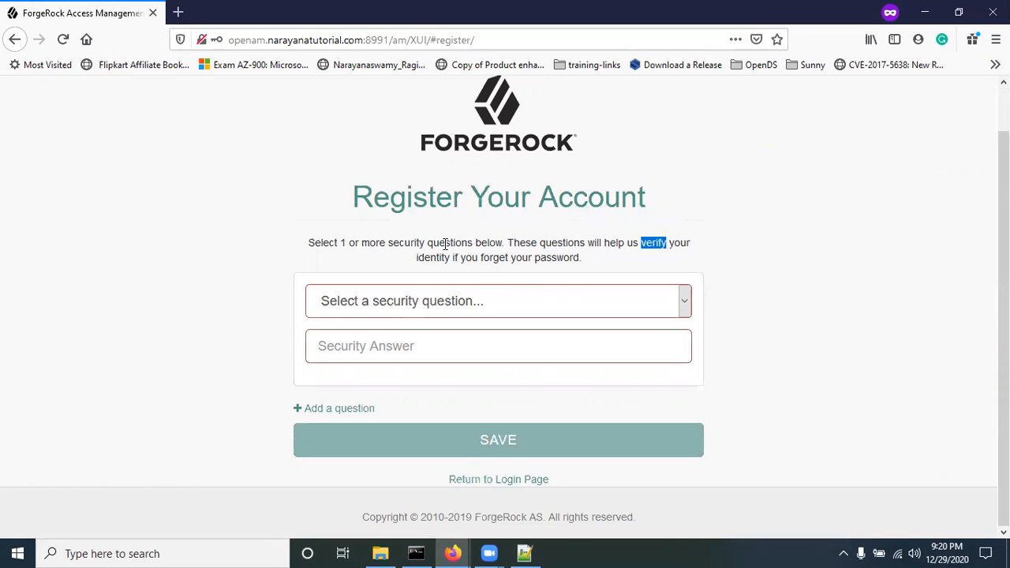
drag(465, 257, 527, 261)
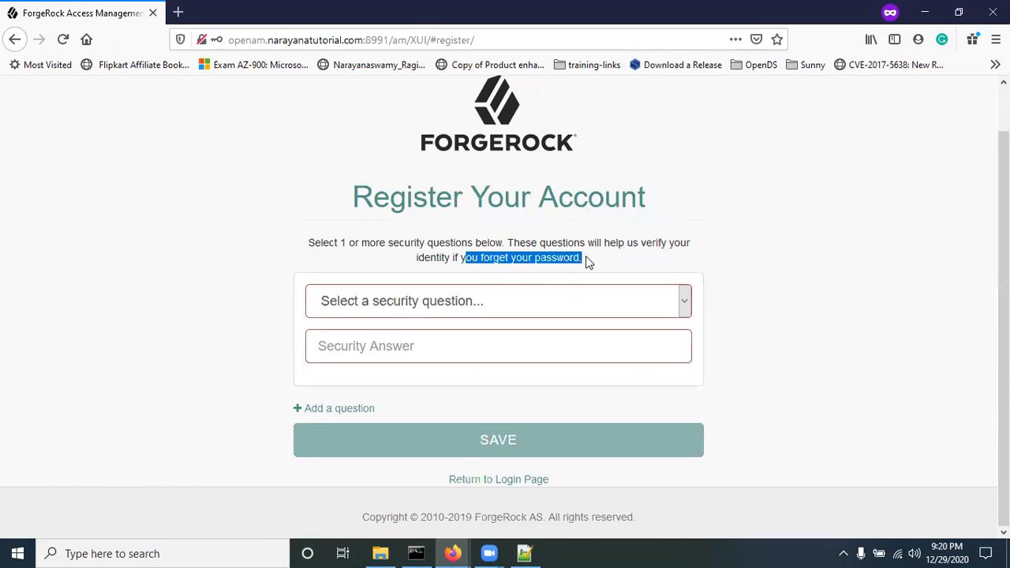
click(404, 309)
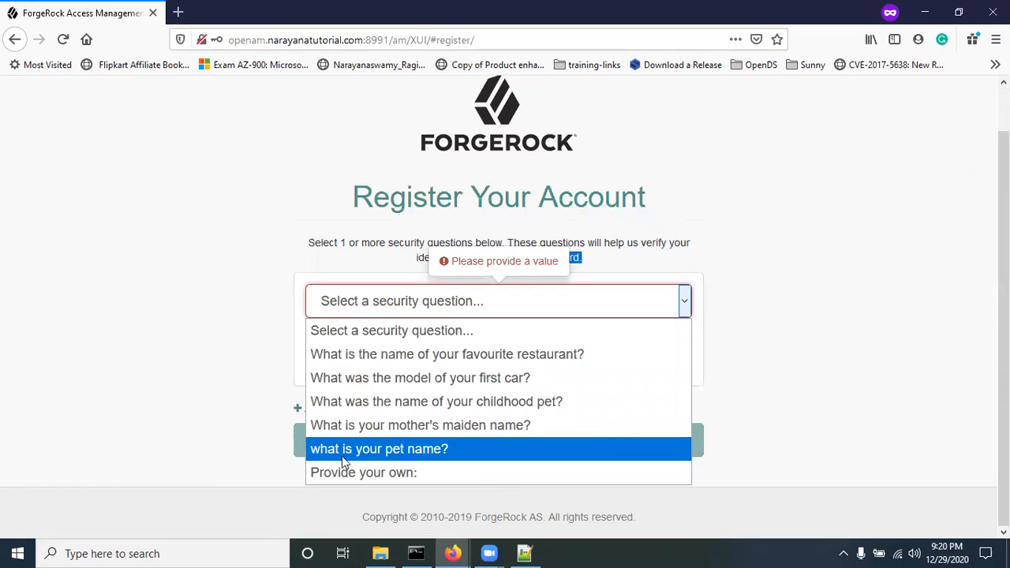
click(409, 448)
click(388, 356)
text(narayana)
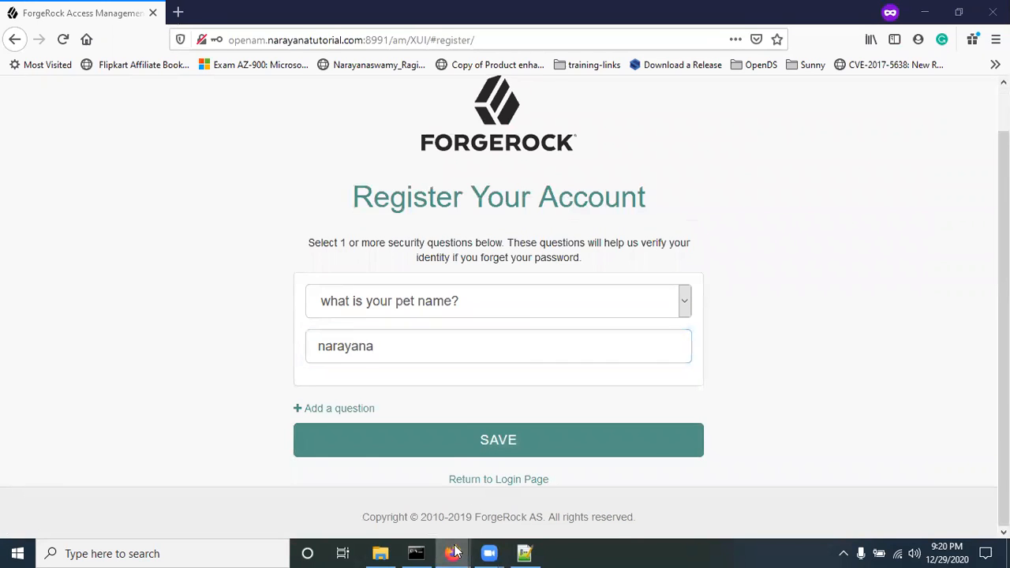
mouse_move(452, 552)
click(342, 450)
Step: In General Configuration, change Minimum Answers to Define to 2 and save the change
scroll(421, 405, up, 2)
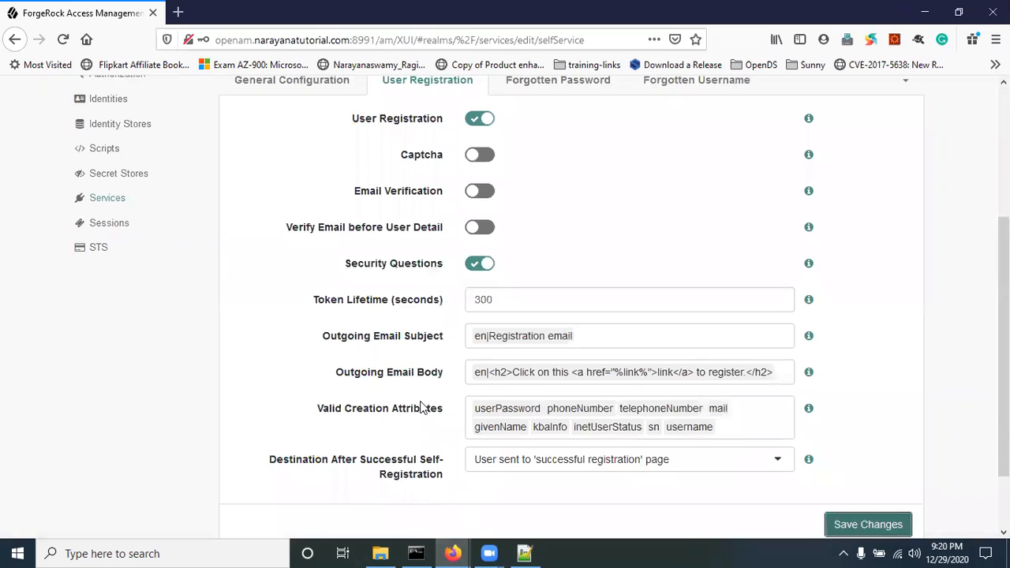
click(284, 144)
scroll(505, 401, down, 3)
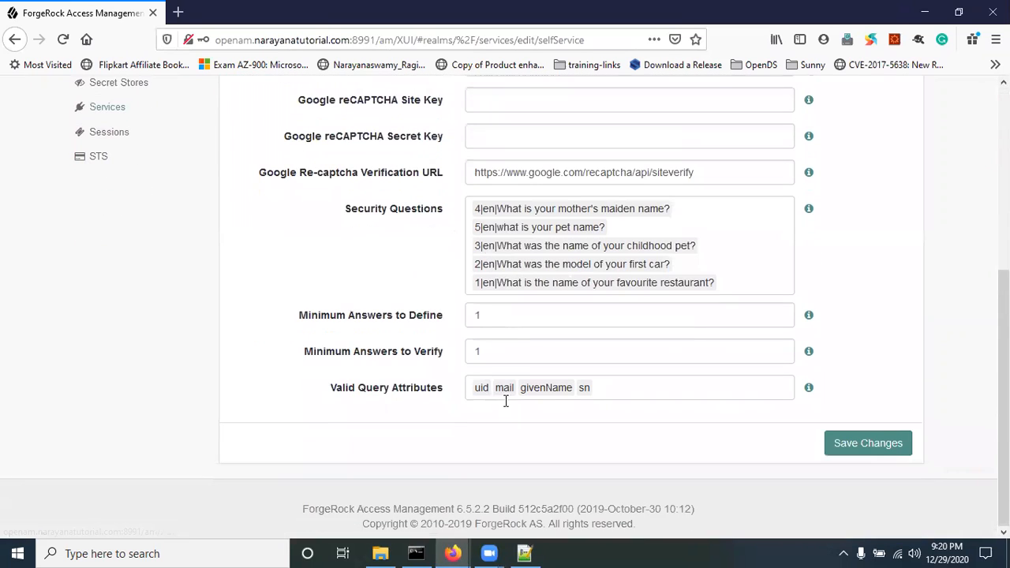
click(485, 317)
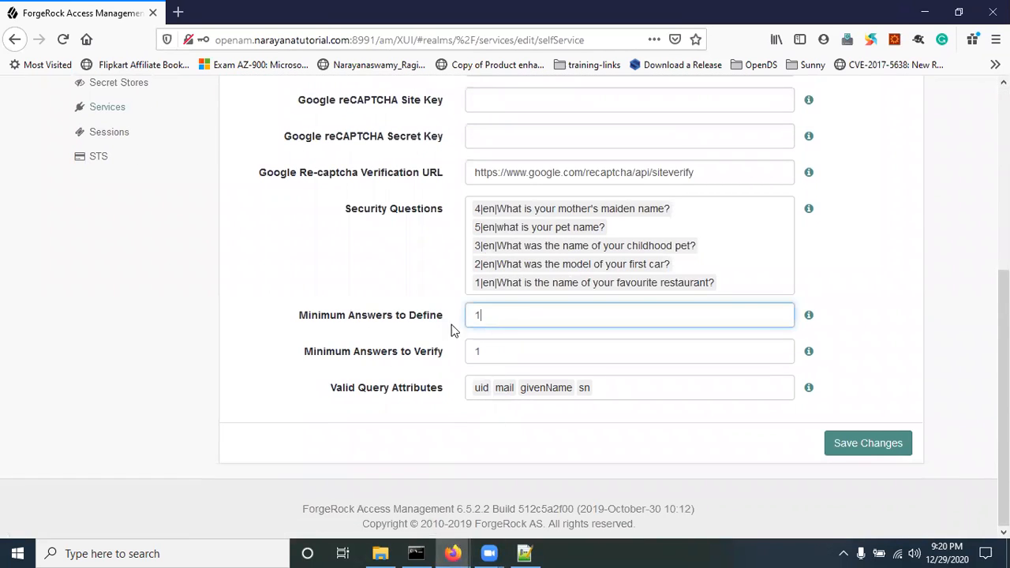
mouse_move(452, 552)
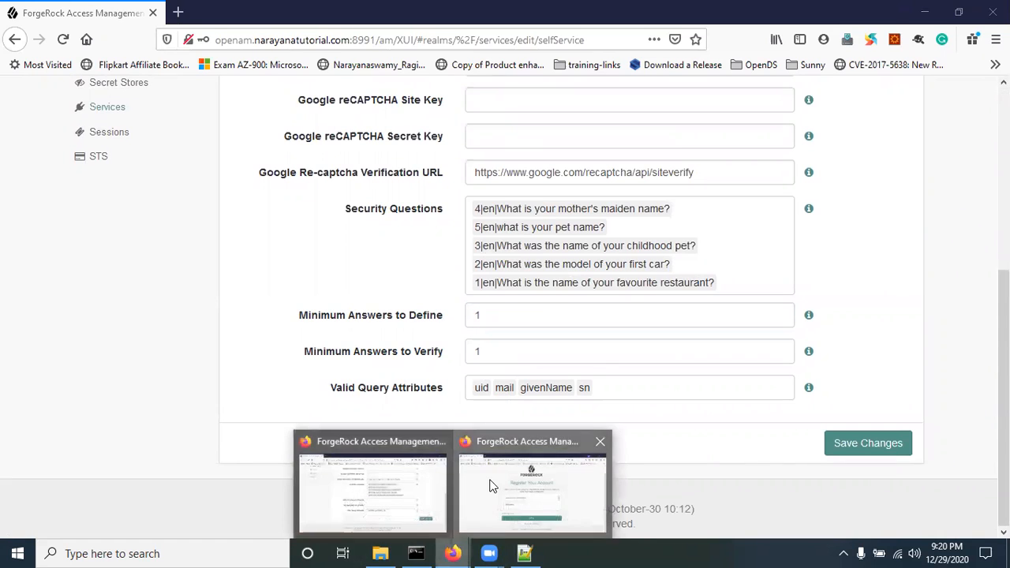
click(527, 465)
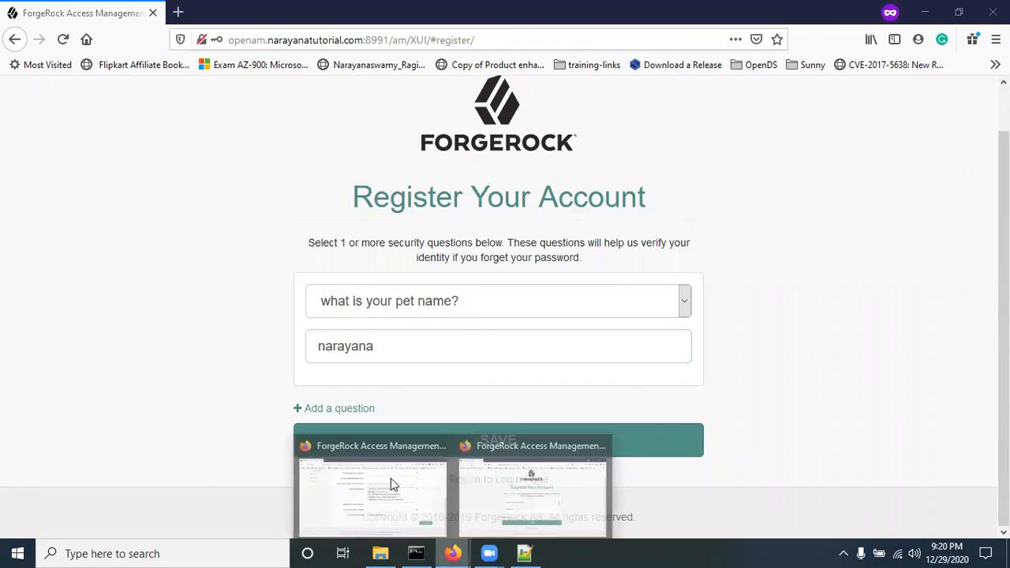
click(390, 478)
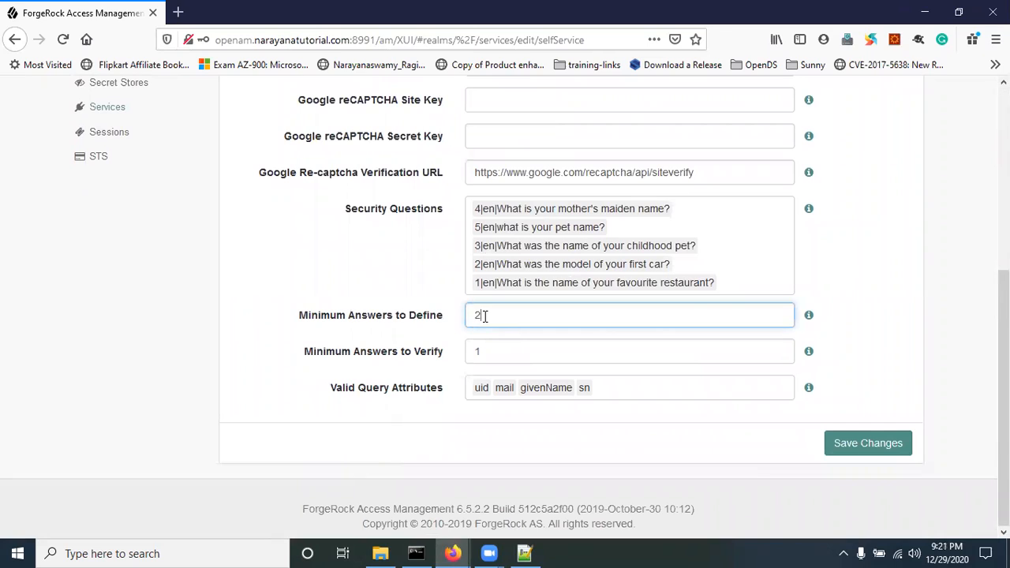
click(867, 443)
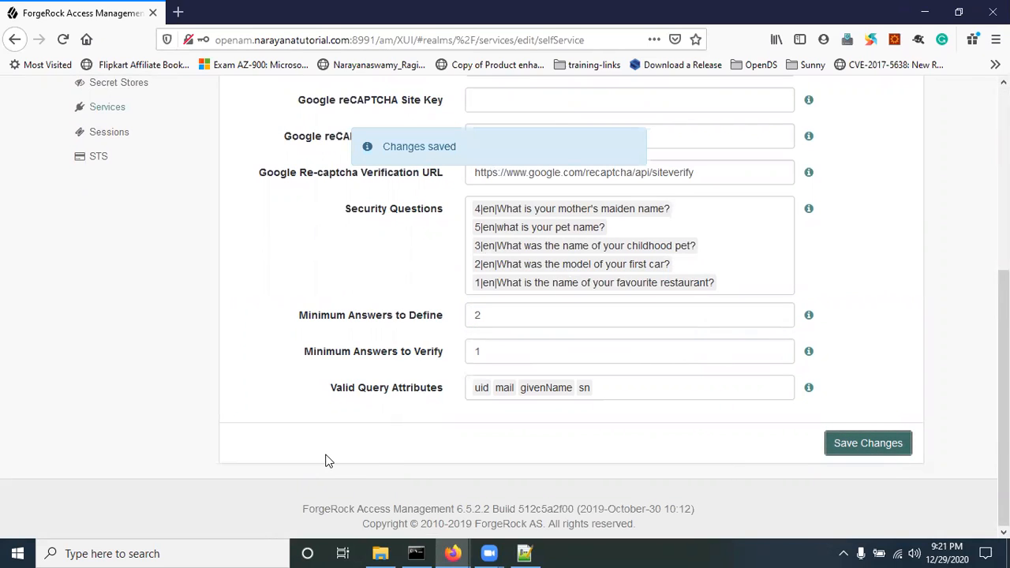
key(alt+Tab)
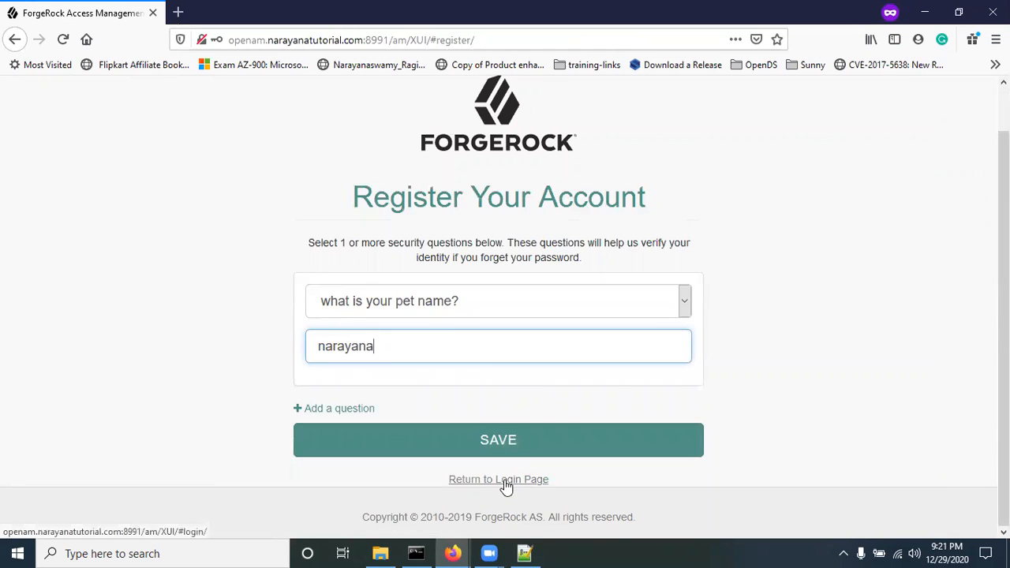
Step: Reload the sign-in page and open the new account registration form
click(506, 479)
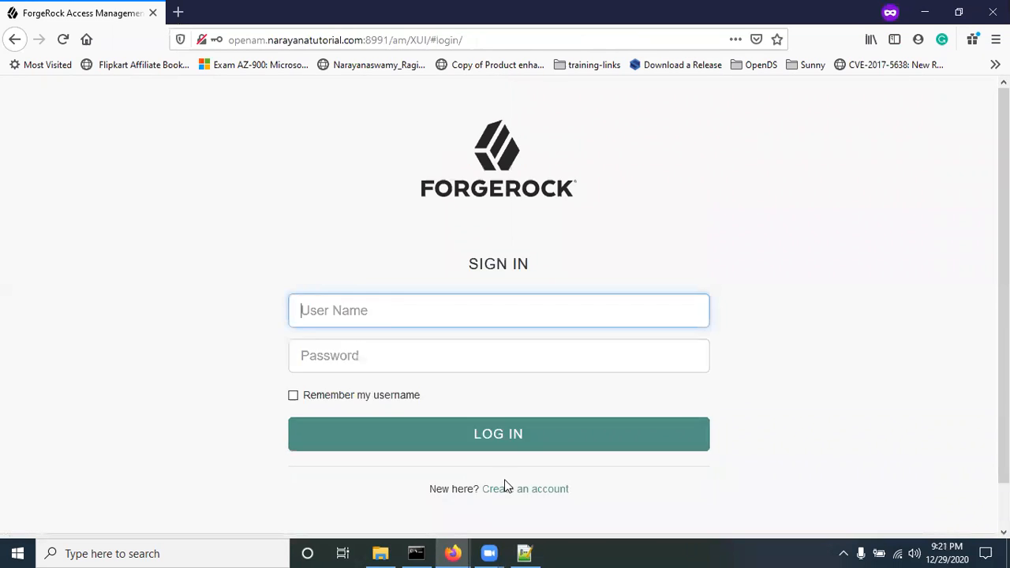
click(63, 40)
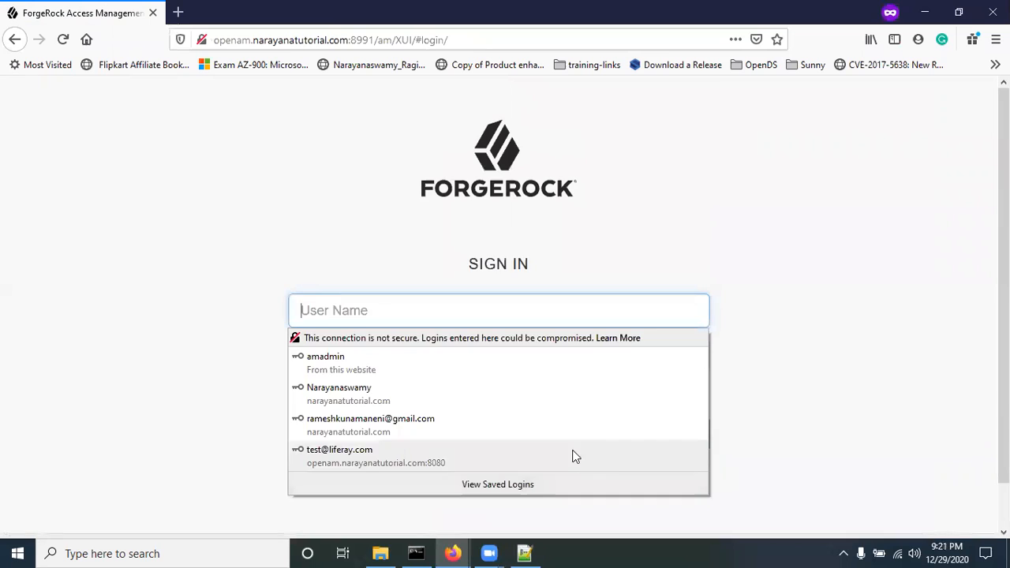
click(936, 315)
click(550, 487)
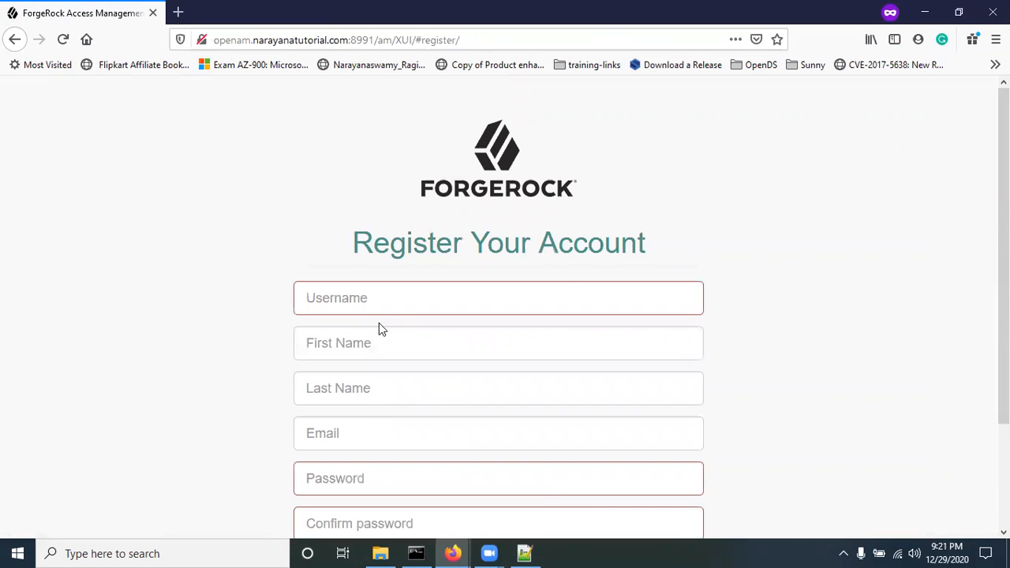
Step: Enter username demo12345 and the test user's first and last name
click(376, 307)
text(demo)
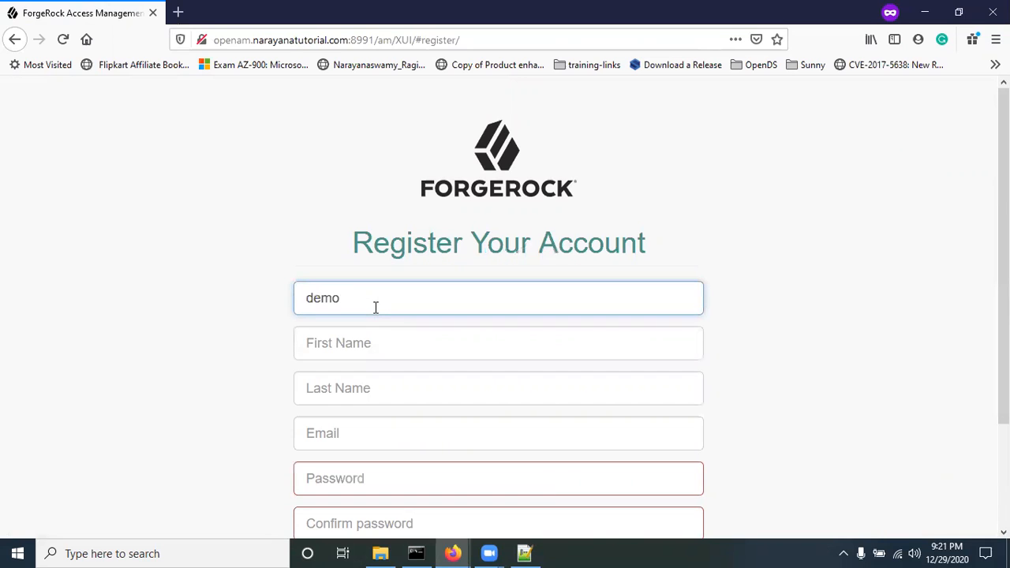
text(12345)
key(Tab)
text(A)
key(BackSpace)
text(demo)
key(Tab)
text(1)
Step: Enter the test user's e-mail address, a password and its confirmation
key(Tab)
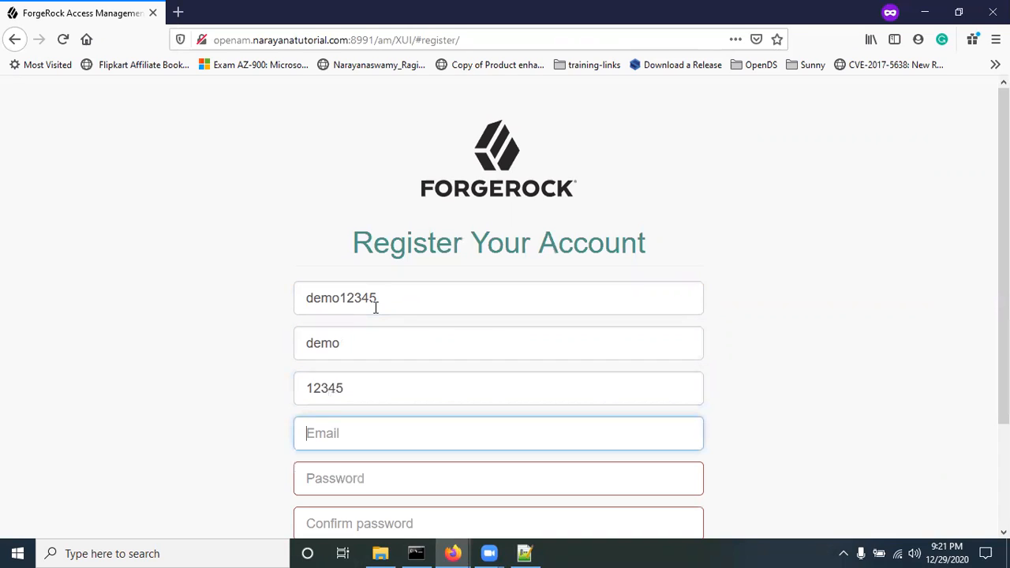
text(demo12345@exam)
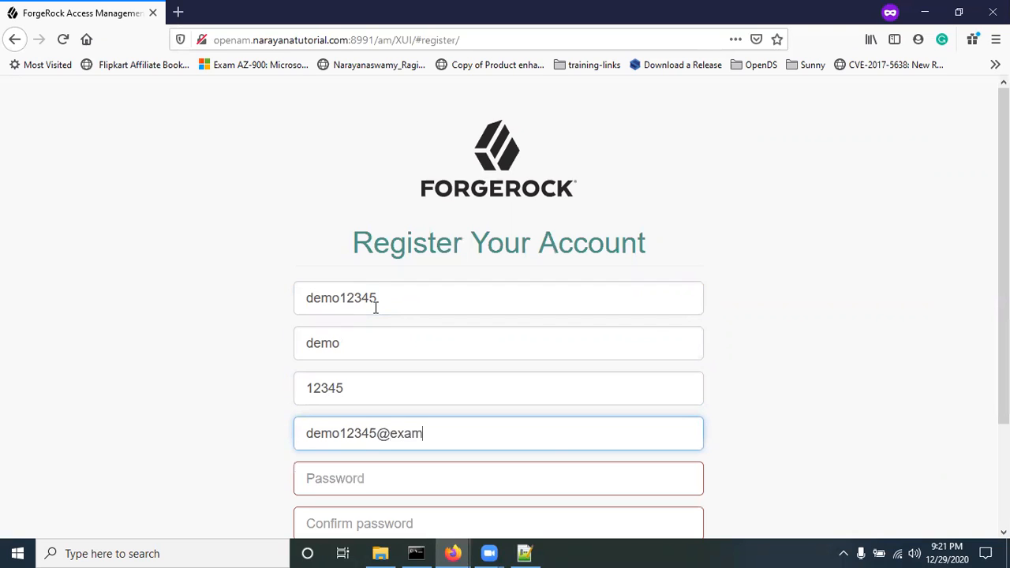
text(ple.com)
key(Tab)
text(•••••••••)
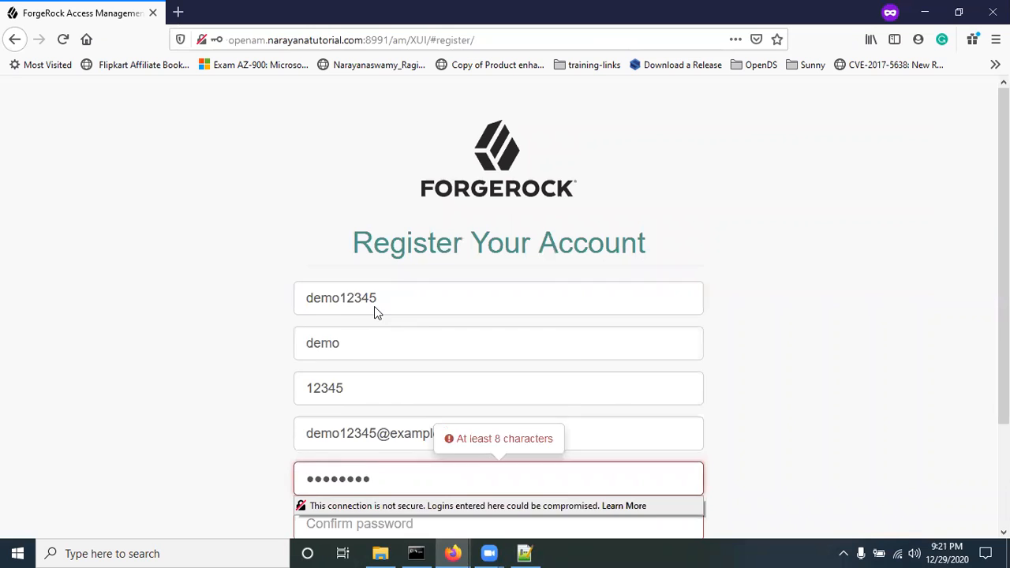
key(Tab)
text(•)
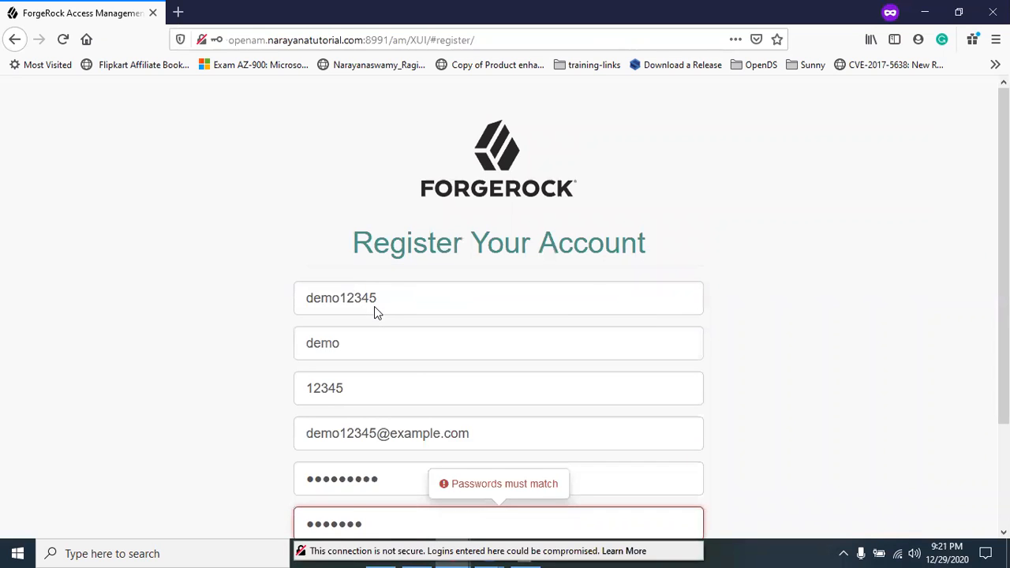
text(••••••••)
scroll(282, 378, down, 3)
Step: Submit the details, then choose the pet name security question and answer it
click(477, 449)
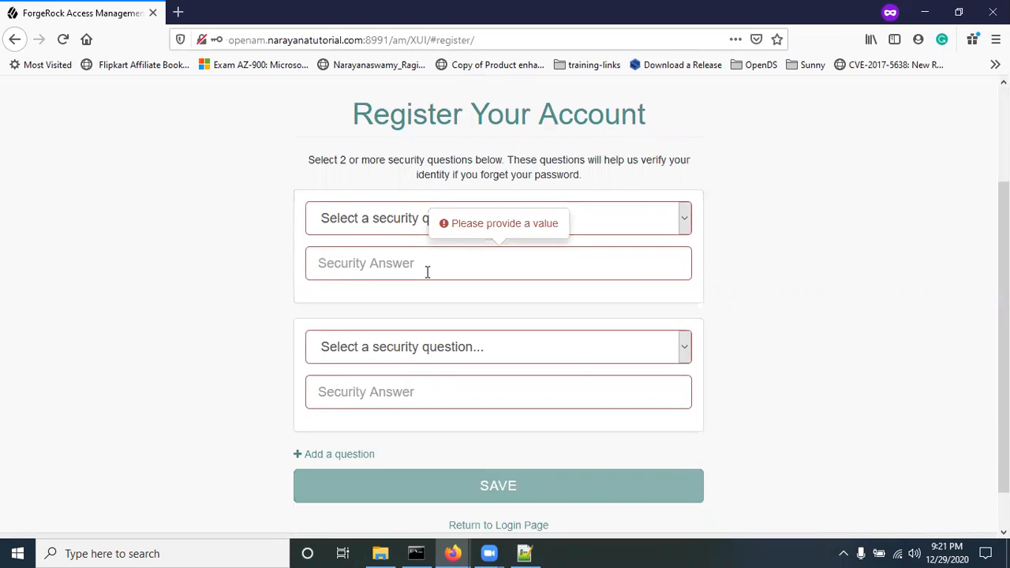
mouse_move(451, 553)
click(413, 522)
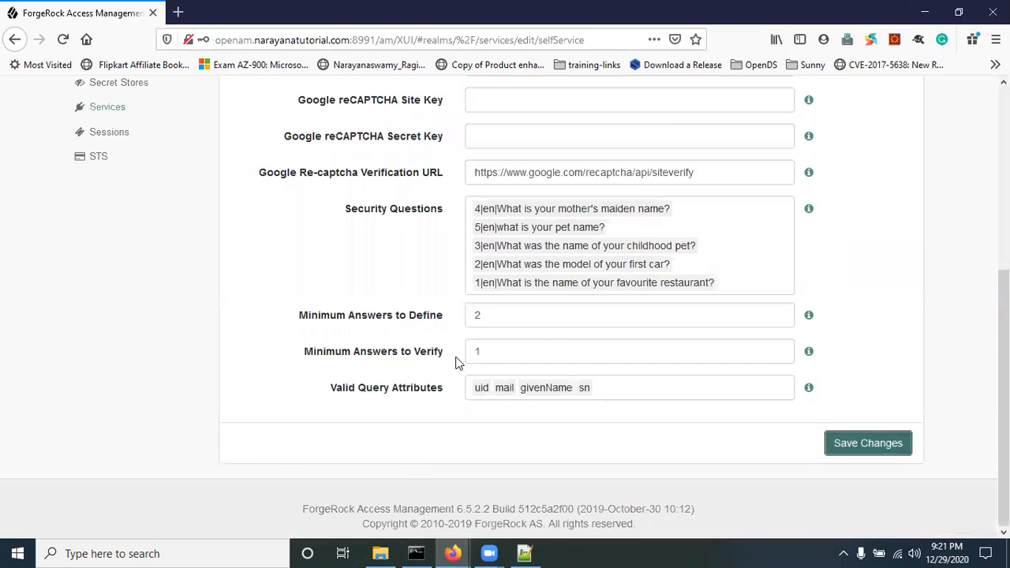
key(alt+Tab)
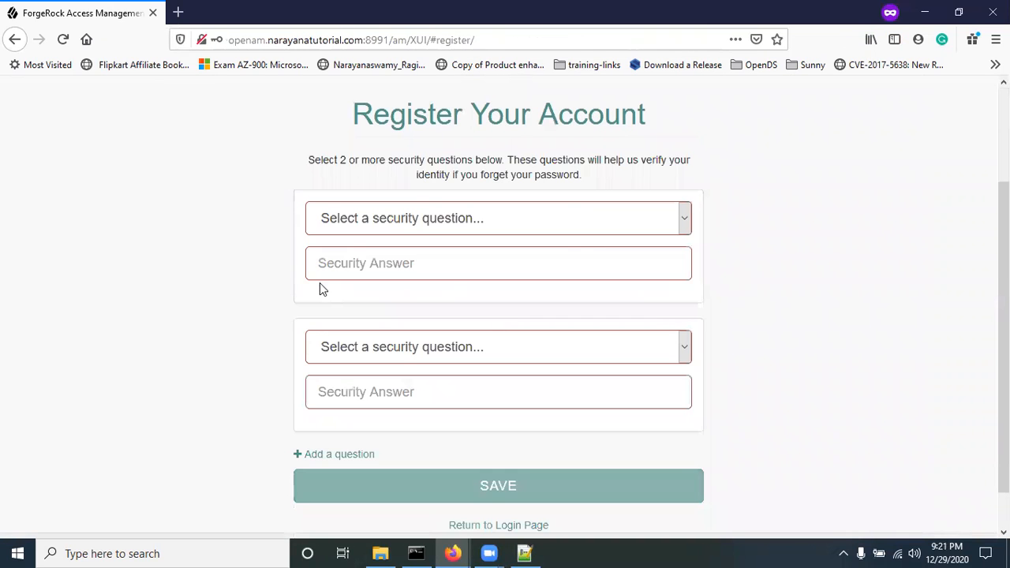
click(401, 224)
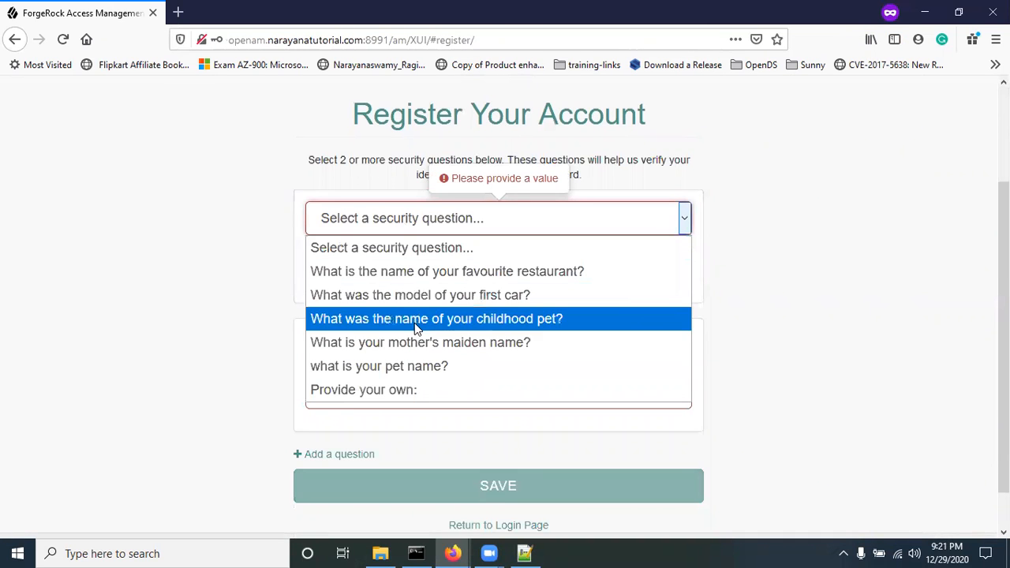
click(413, 366)
click(383, 278)
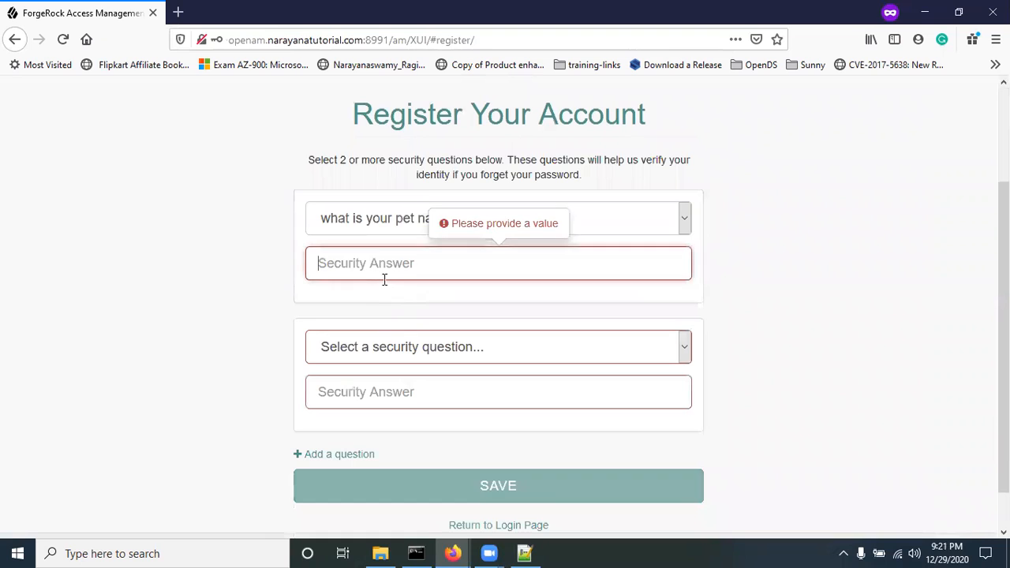
text(narayana)
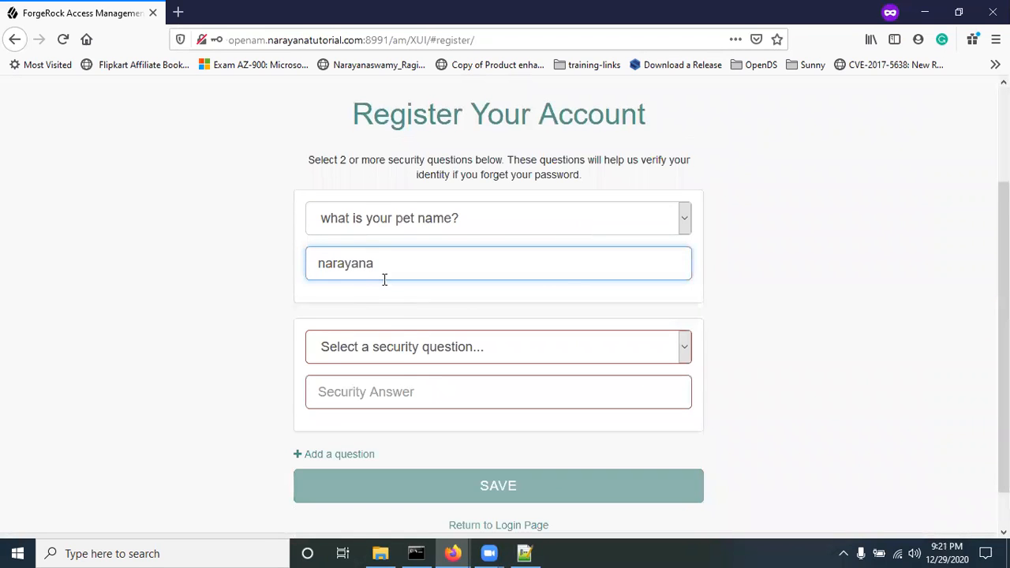
Step: Choose the first car model question as the second security question and answer it
click(410, 344)
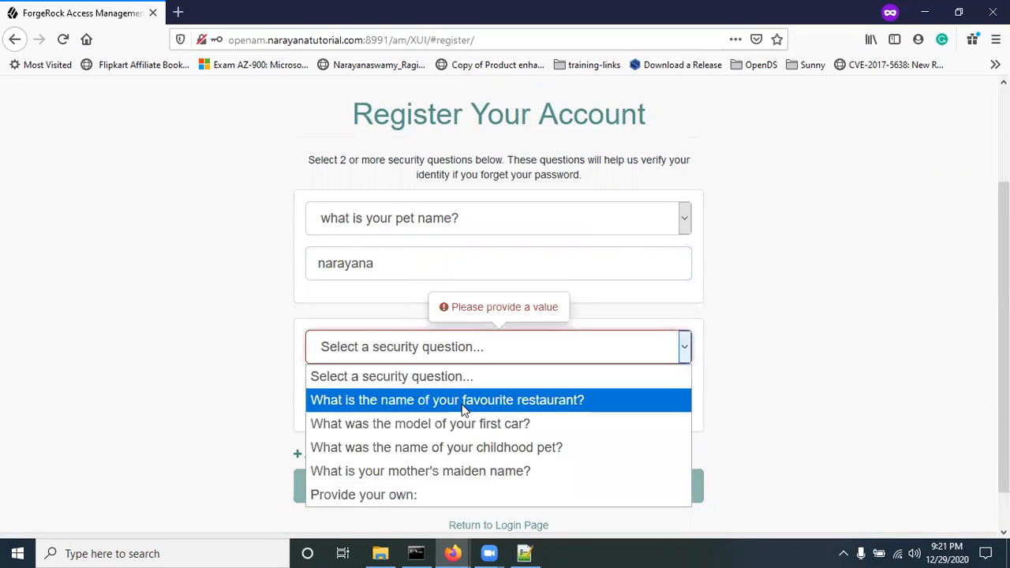
click(477, 420)
click(405, 392)
text(dezire)
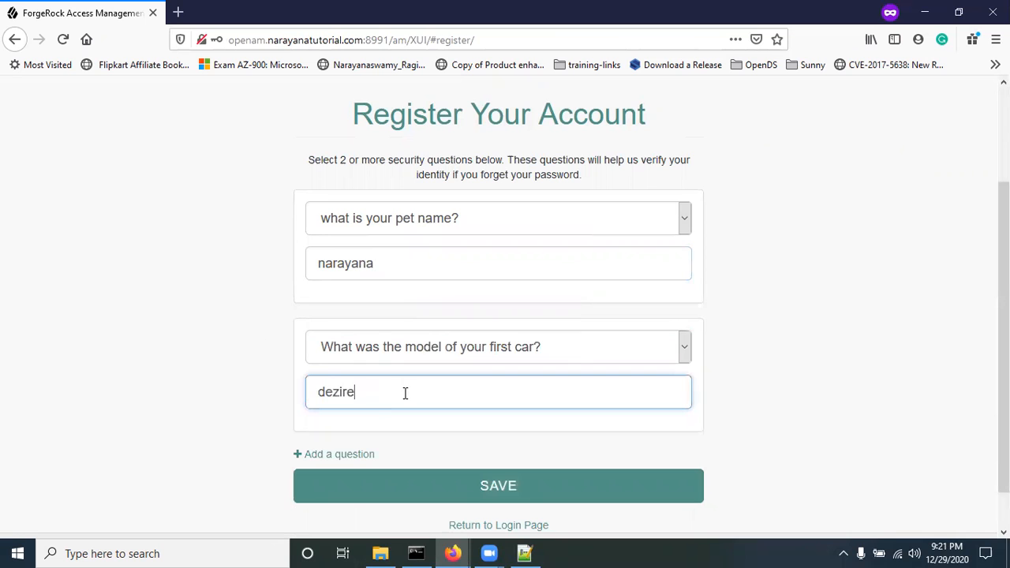
click(211, 340)
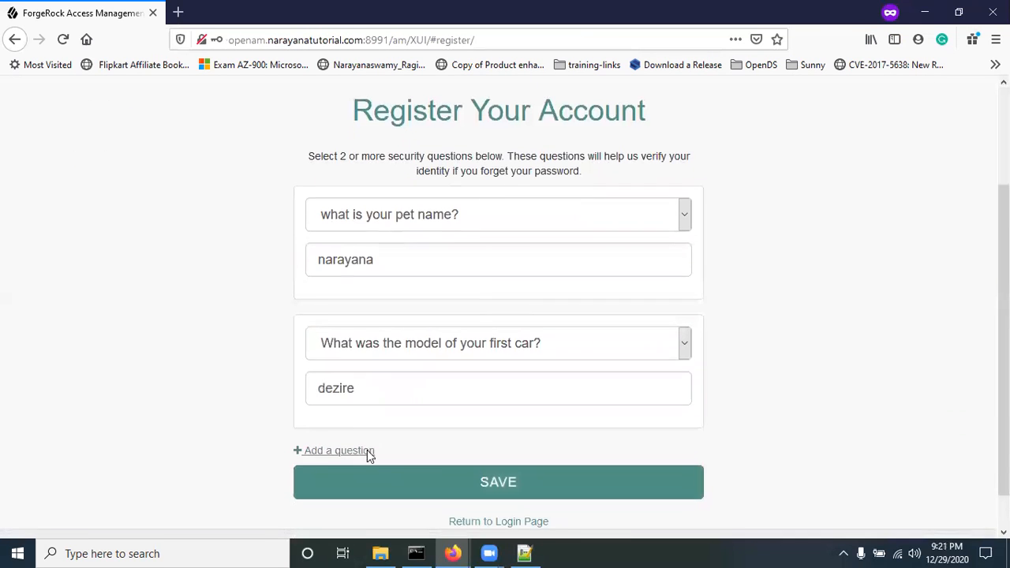
Step: Add a third security question slot, then remove it unused
scroll(367, 450, down, 1)
click(323, 408)
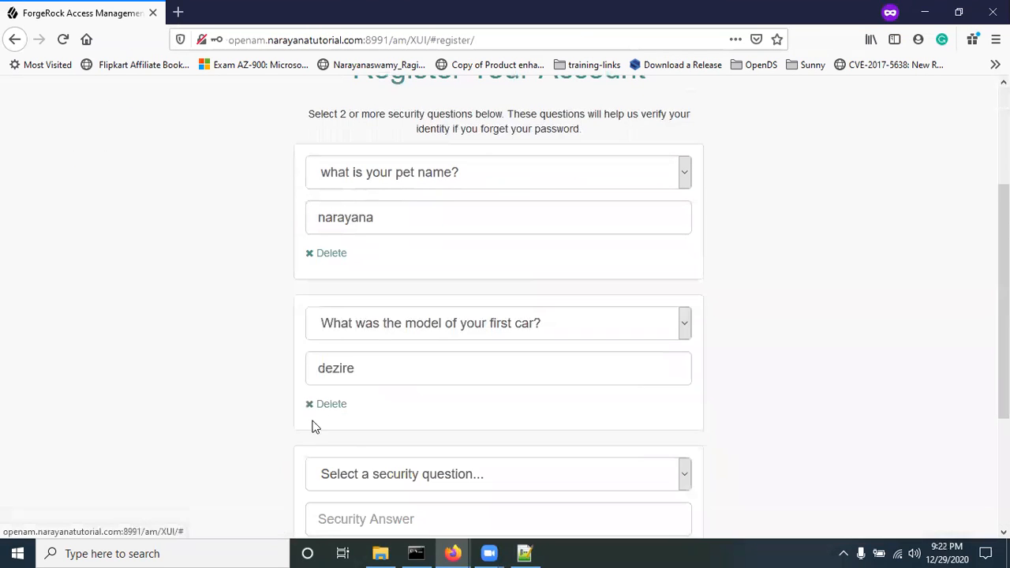
scroll(185, 434, down, 3)
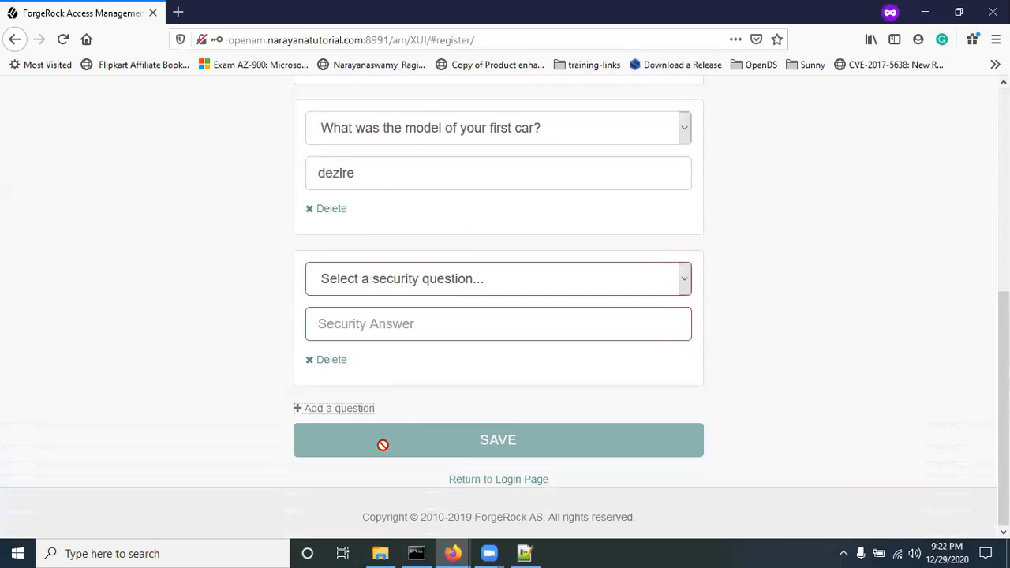
click(426, 286)
click(263, 307)
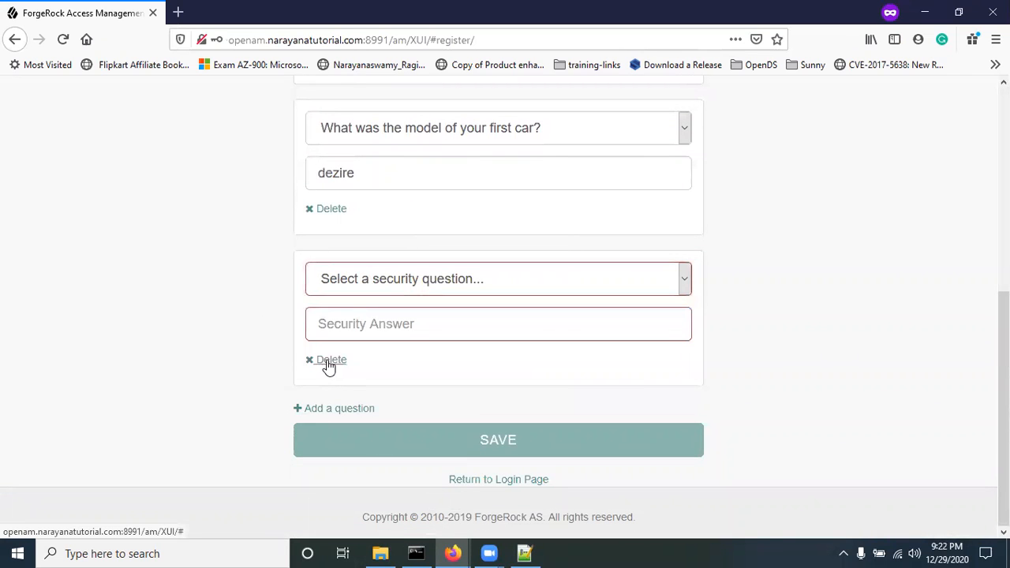
click(328, 360)
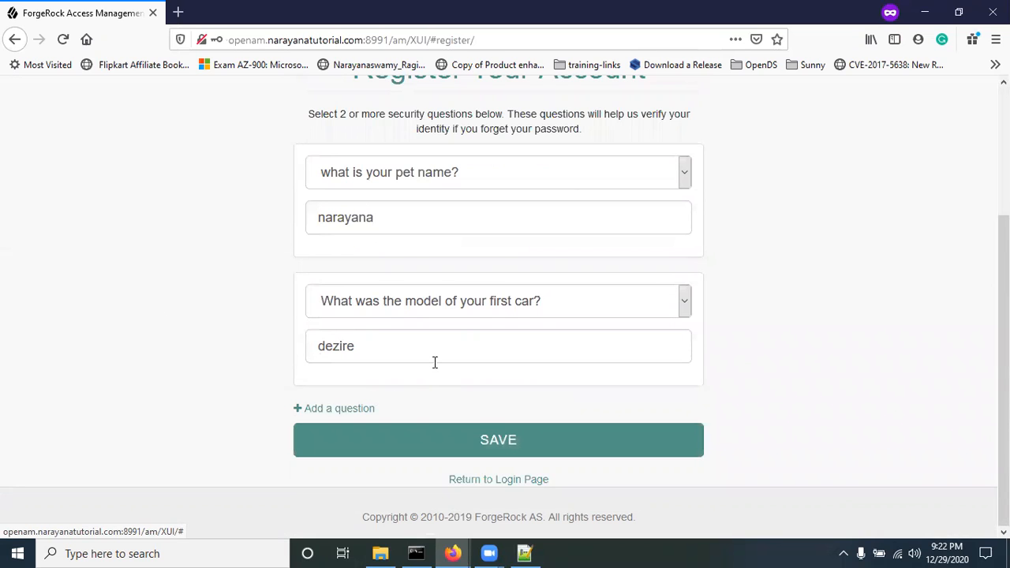
Step: Check Minimum Answers to Verify in the admin settings, then submit the security answers
key(alt+Tab)
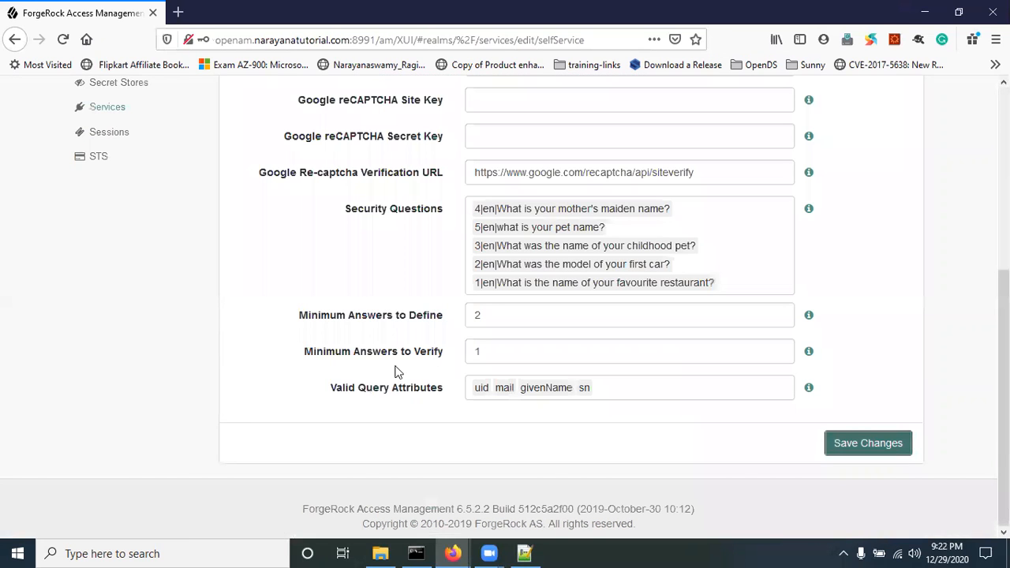
drag(307, 358, 450, 358)
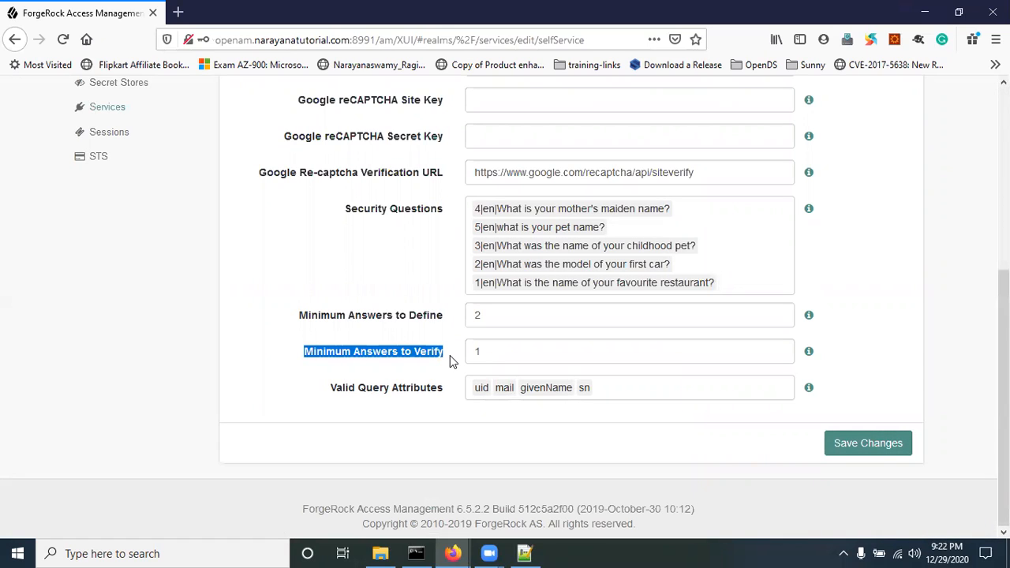
key(alt+Tab)
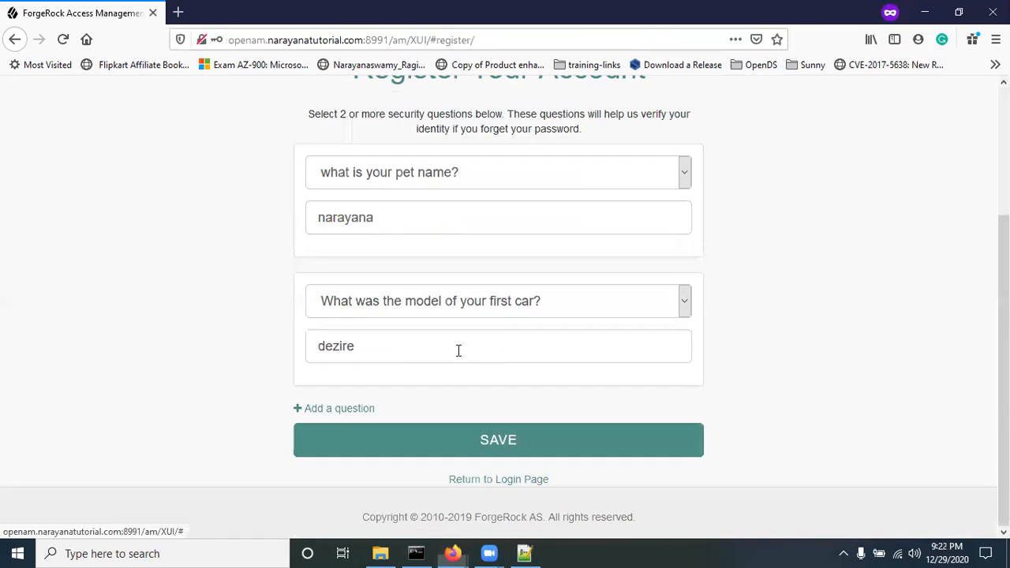
click(514, 444)
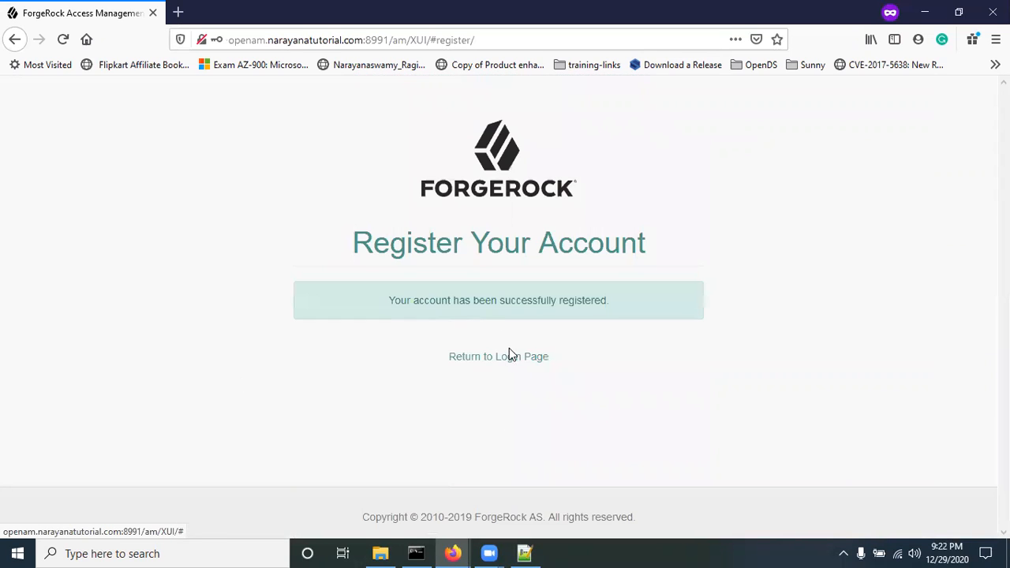
Step: Return to the sign-in page and enter the new user's username and password
click(515, 360)
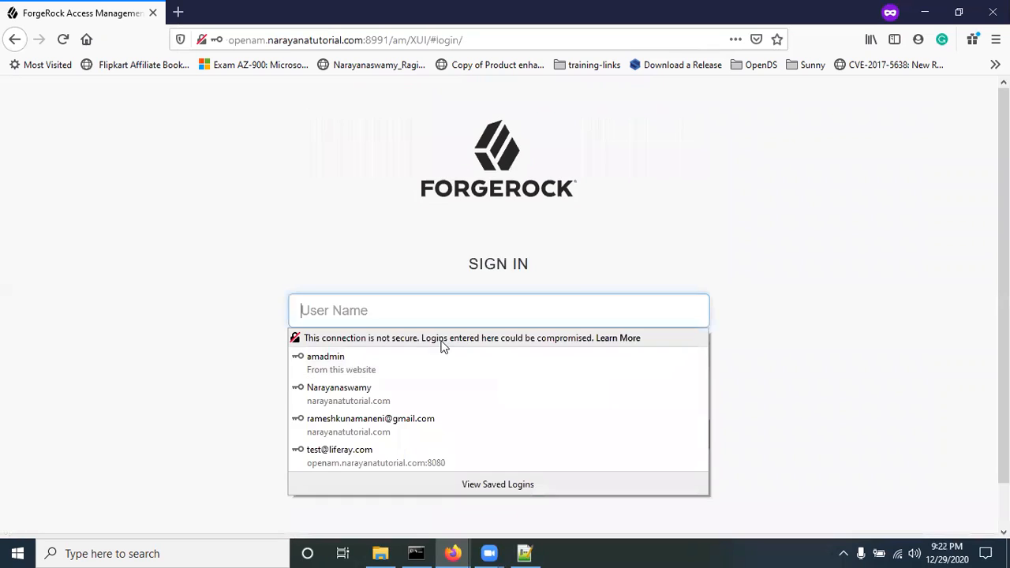
text(demo12345)
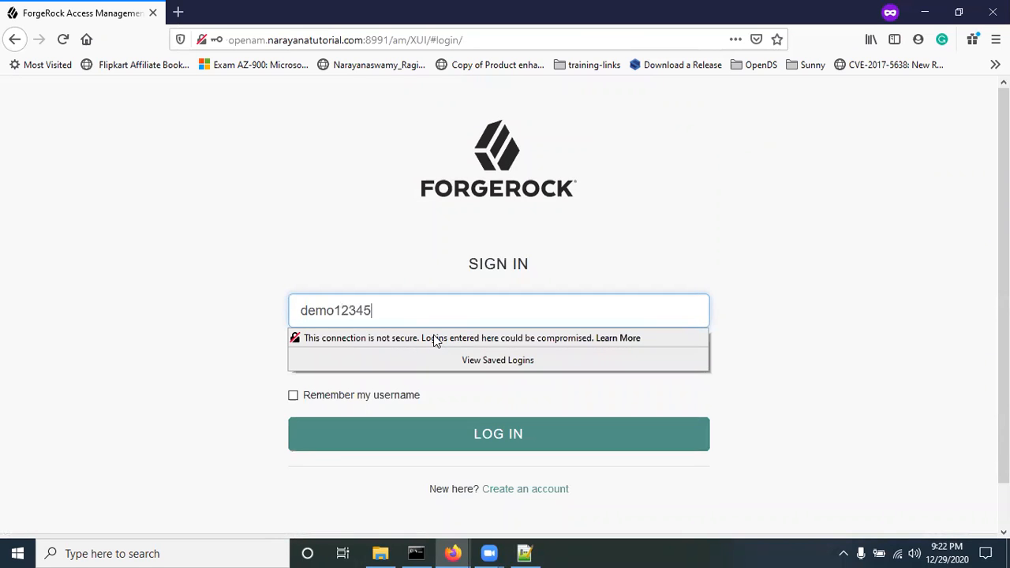
key(Tab)
text(*******)
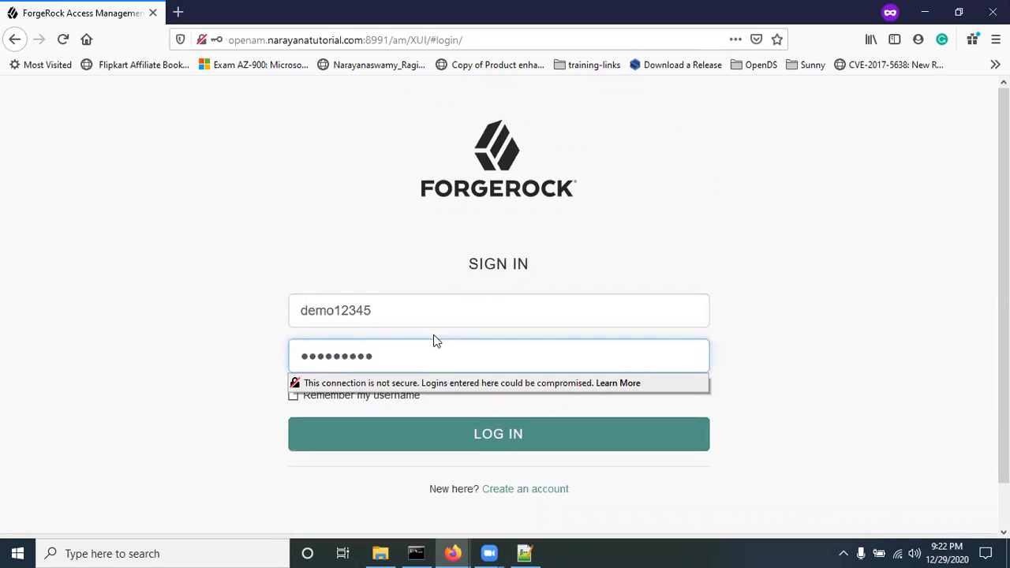
Step: Sign in as the new user and view their saved security questions
click(470, 435)
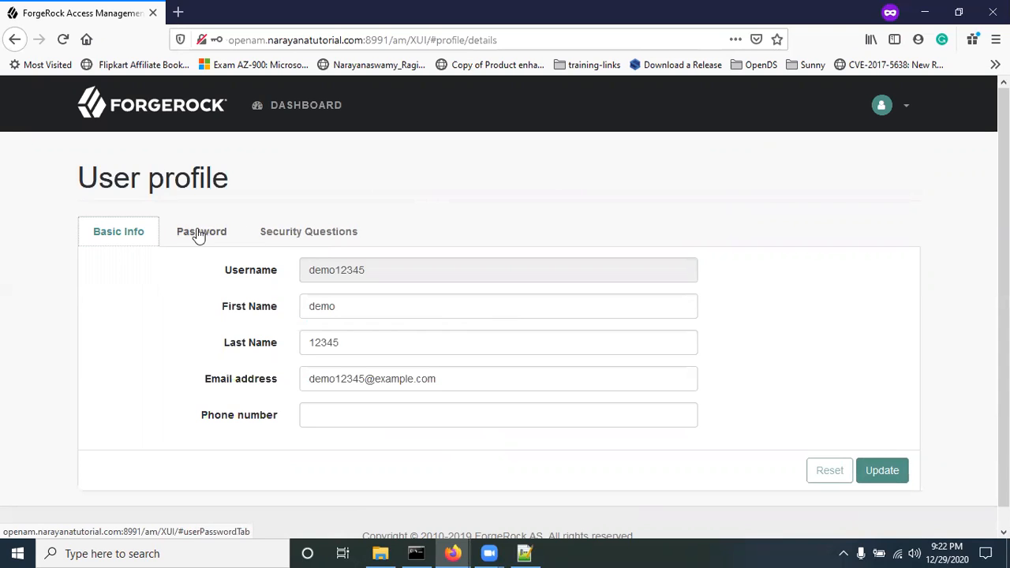
click(276, 236)
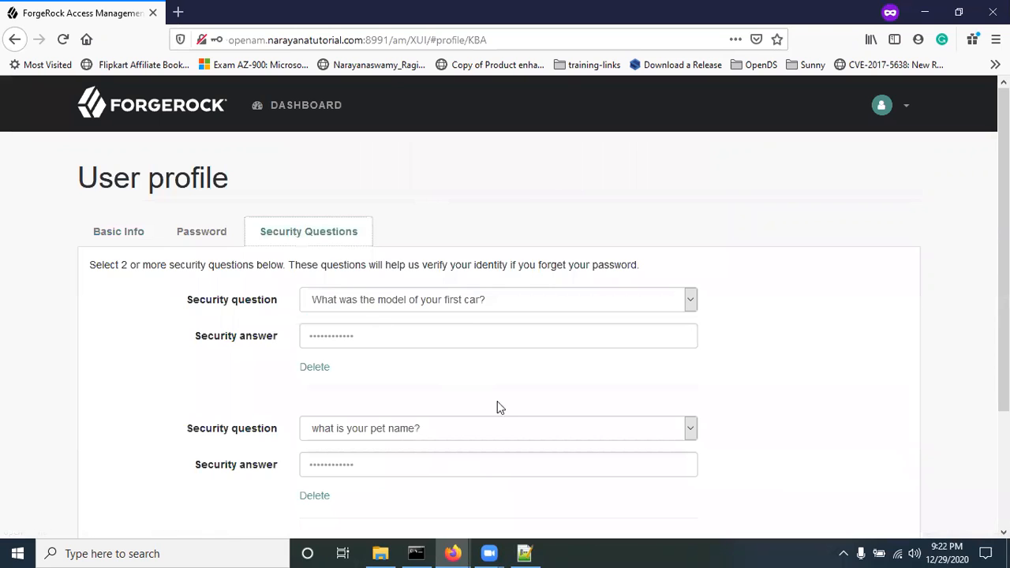
scroll(349, 259, down, 3)
scroll(417, 331, up, 3)
scroll(433, 410, down, 3)
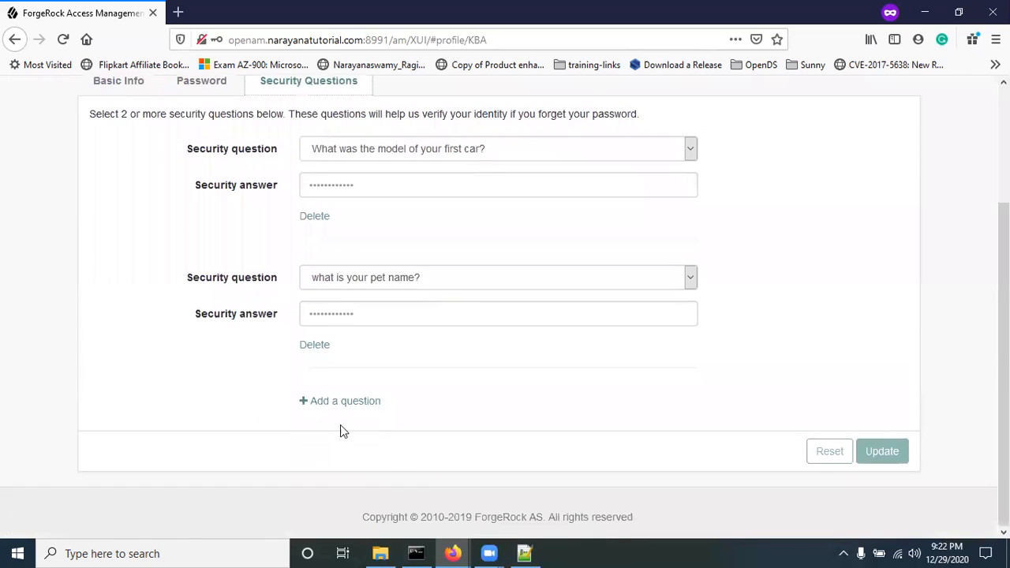
Step: Add and remove an extra security question row without changes, then log the user out
click(348, 402)
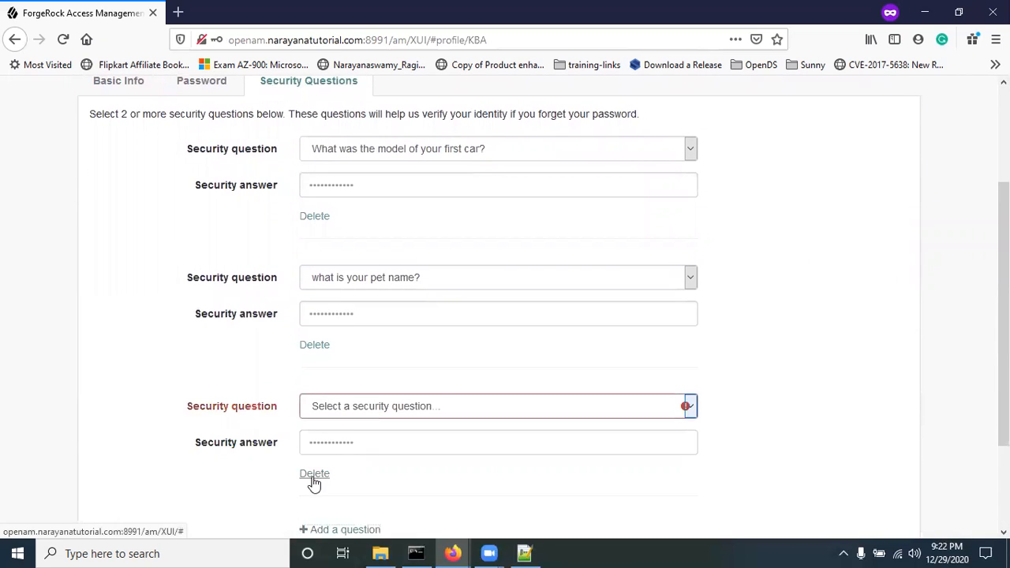
click(312, 476)
click(365, 282)
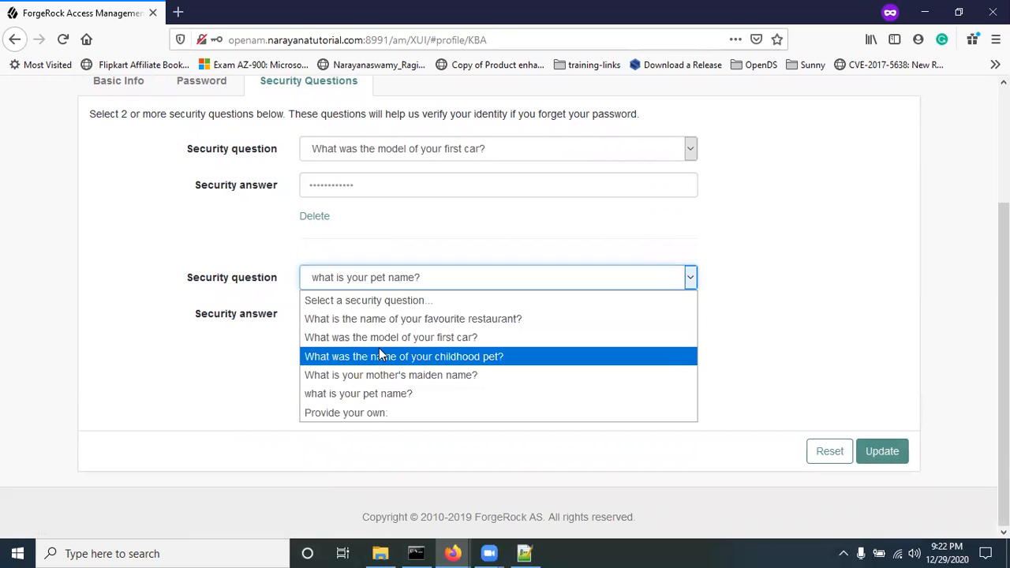
click(228, 224)
scroll(335, 279, up, 3)
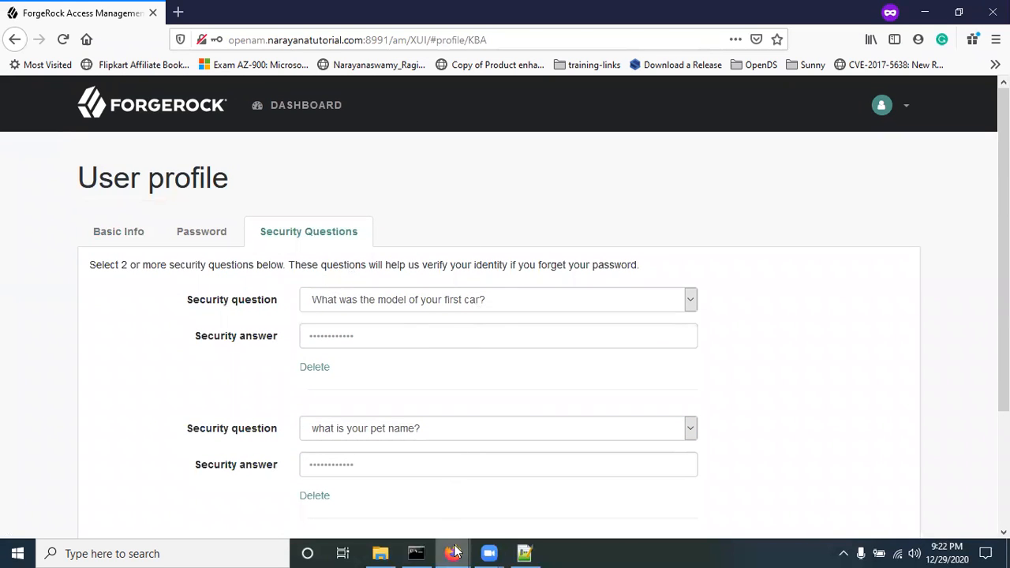
click(899, 111)
click(791, 220)
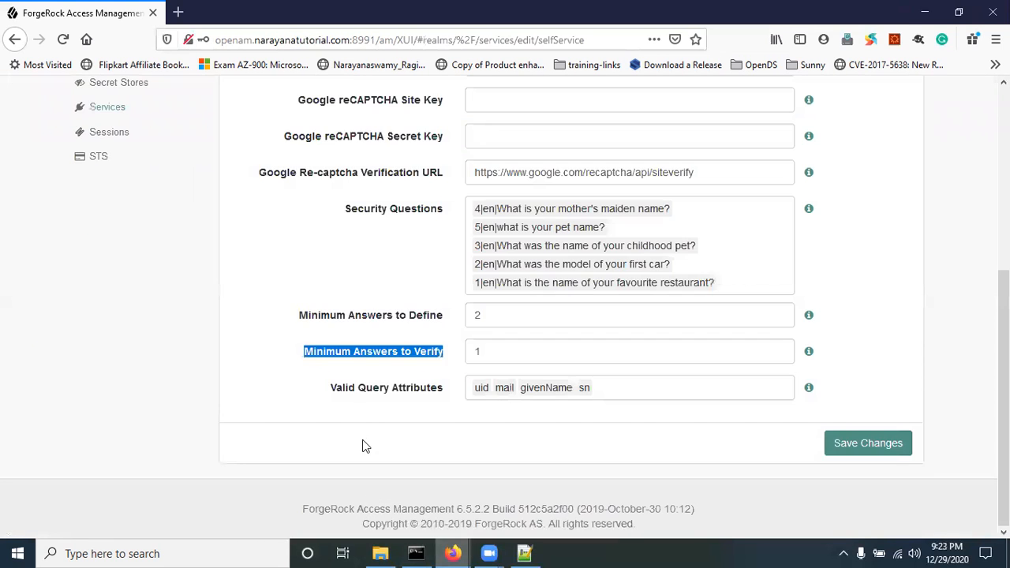
Step: On User Registration, set Destination After Successful Self-Registration to 'User is automatically logged in' and save
scroll(338, 272, up, 5)
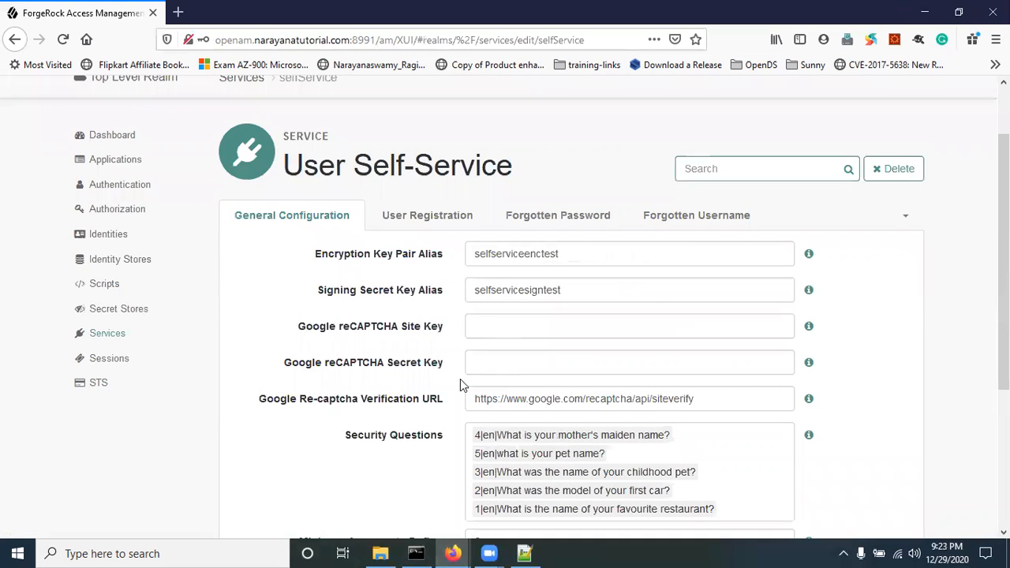
click(418, 217)
scroll(539, 398, down, 2)
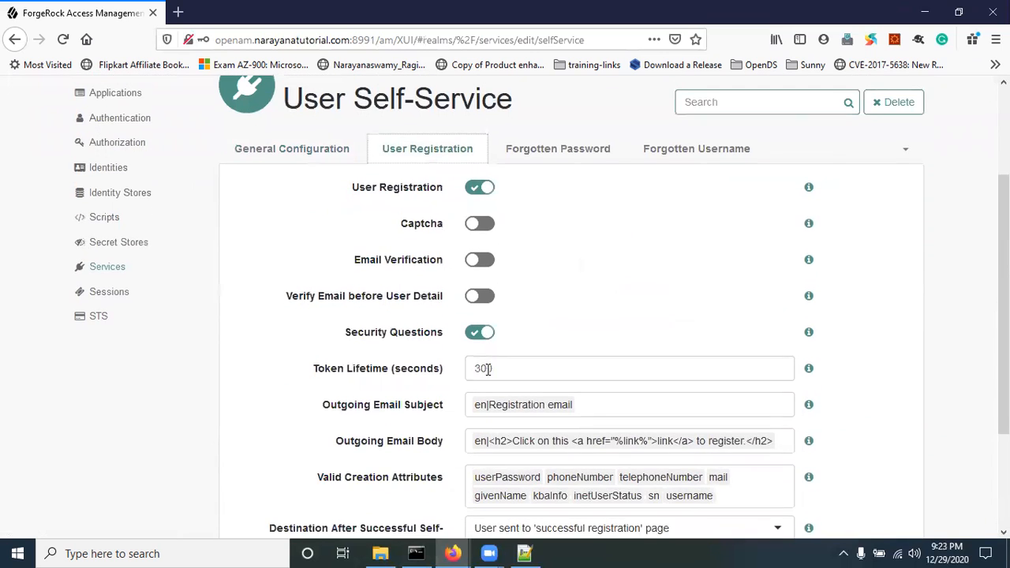
scroll(581, 421, down, 4)
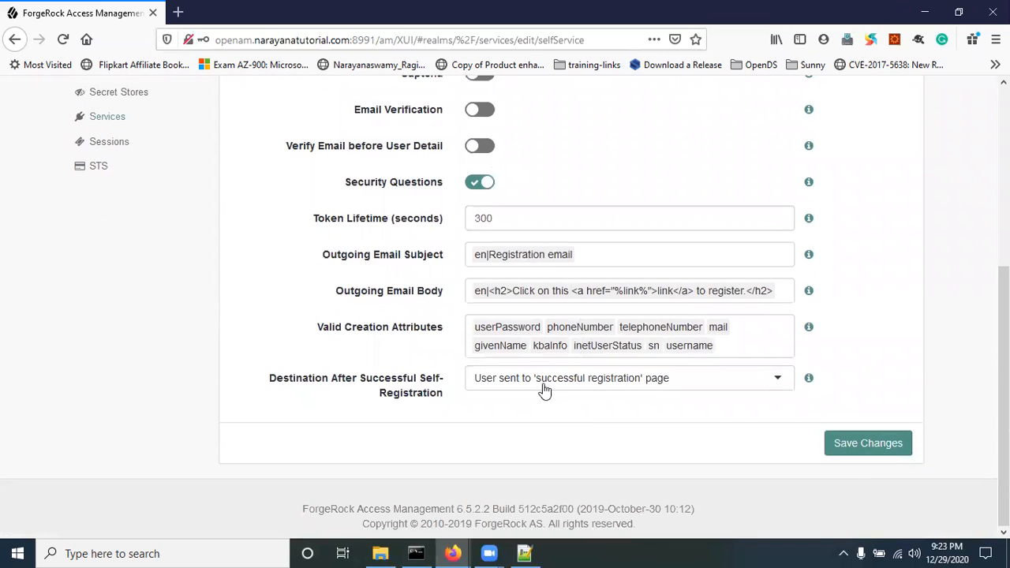
drag(283, 384, 437, 395)
click(484, 413)
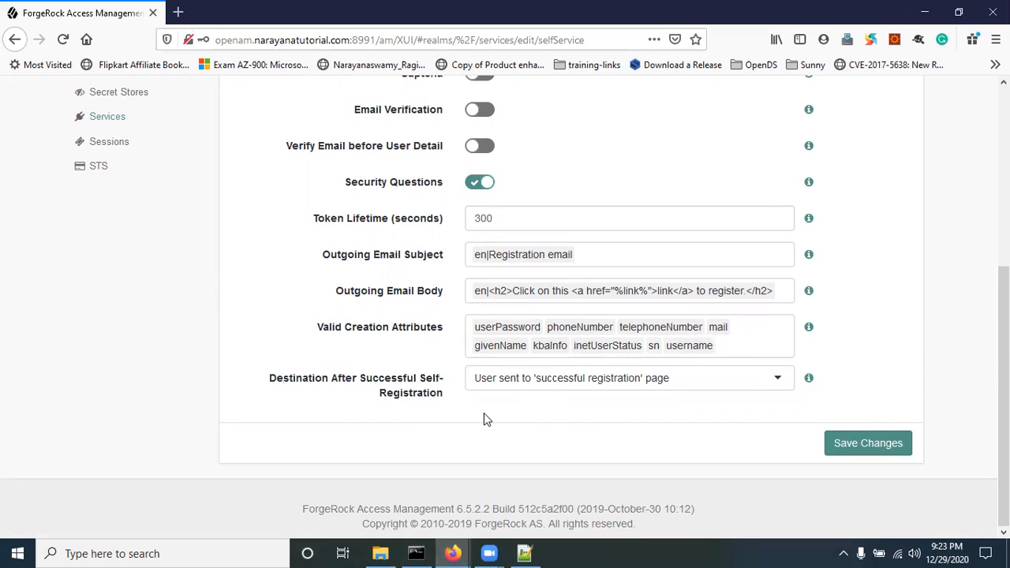
click(545, 383)
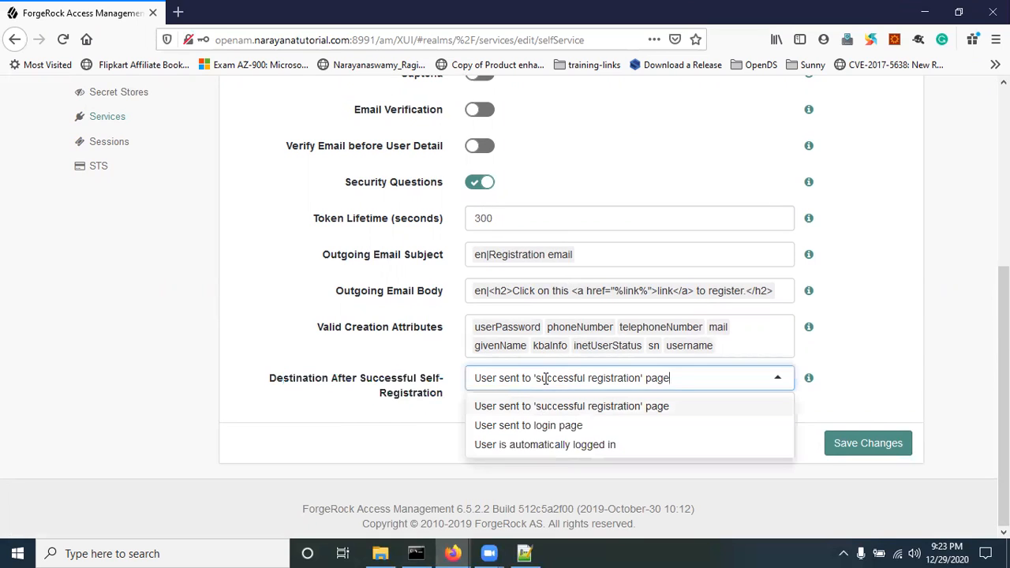
click(552, 446)
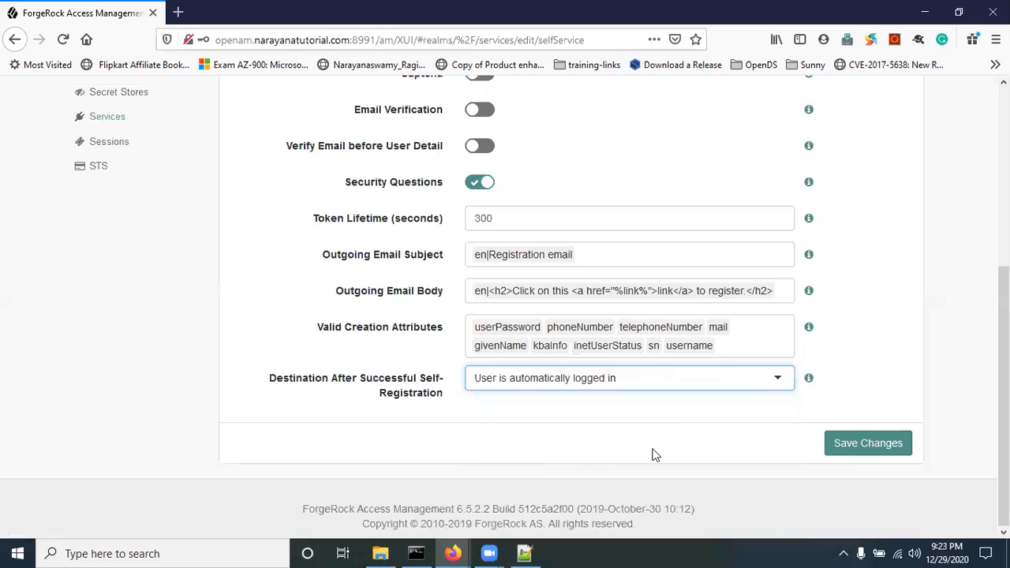
click(842, 443)
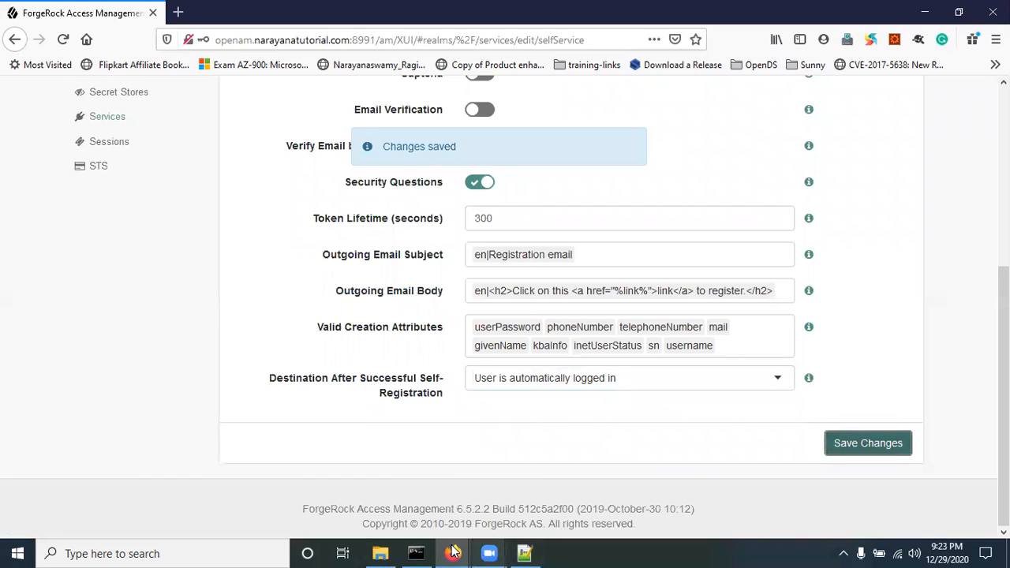
mouse_move(452, 552)
click(517, 481)
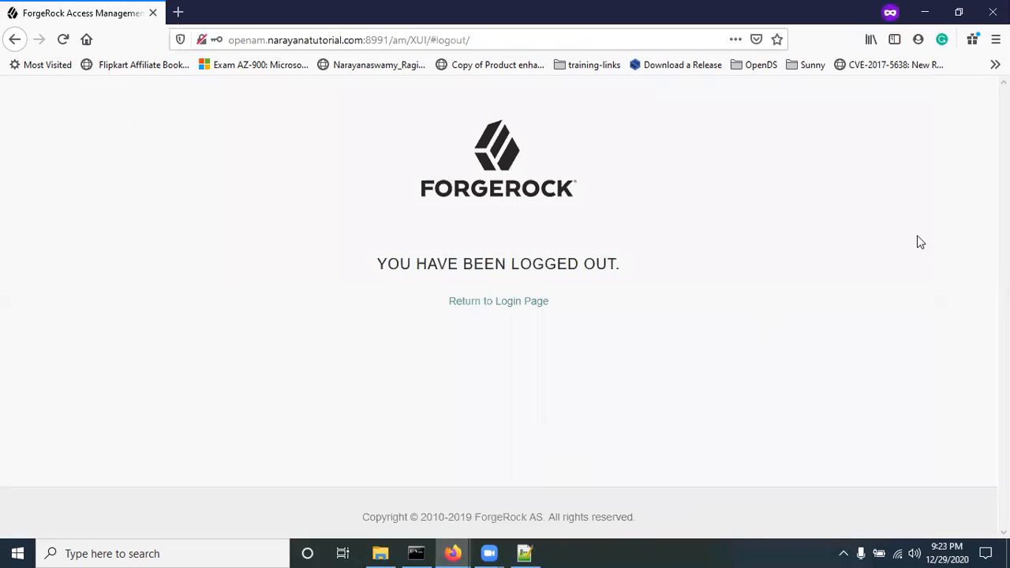
Step: Open a new registration form and enter username test1 with first and last name
click(498, 302)
click(213, 273)
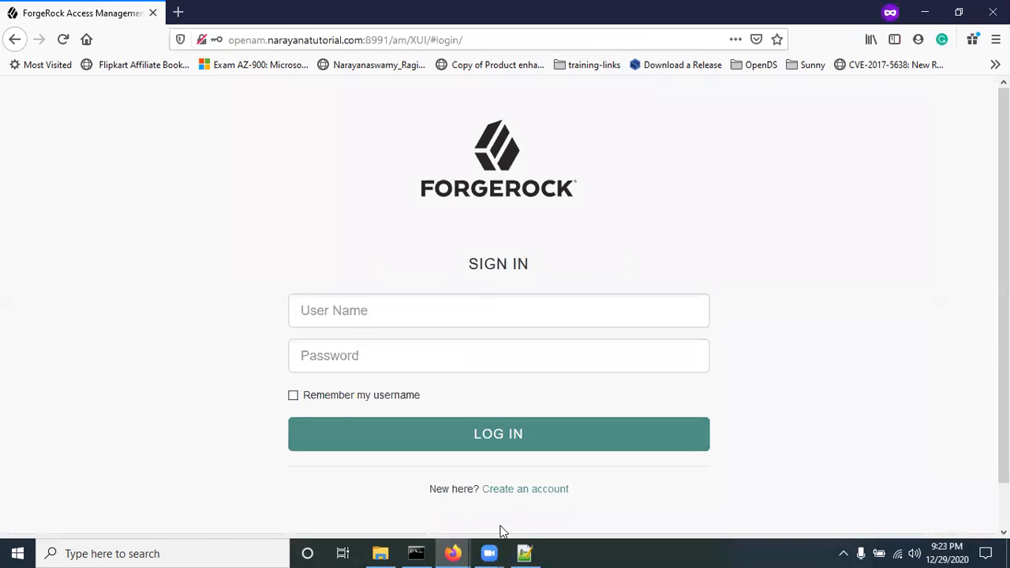
click(525, 490)
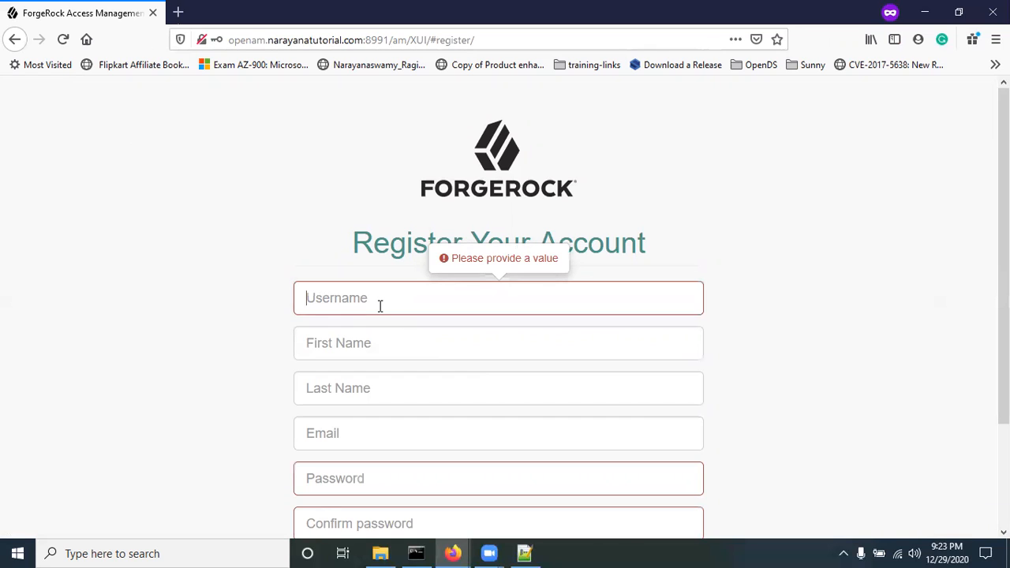
text(test12)
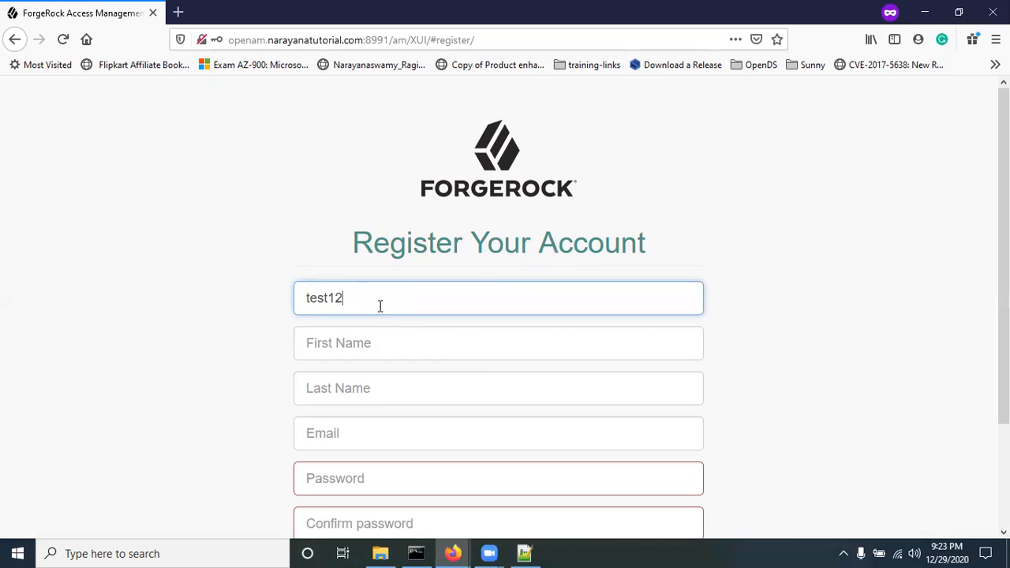
key(Tab)
text(t)
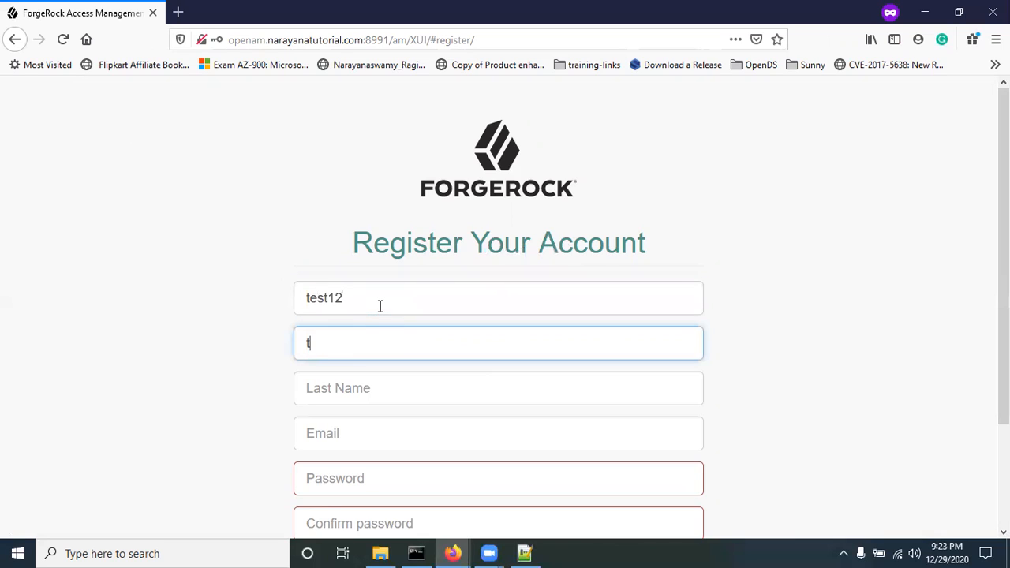
key(Tab)
text(12)
Step: Enter the e-mail address and a matching password and confirmation, then submit the details
key(Tab)
text(tes)
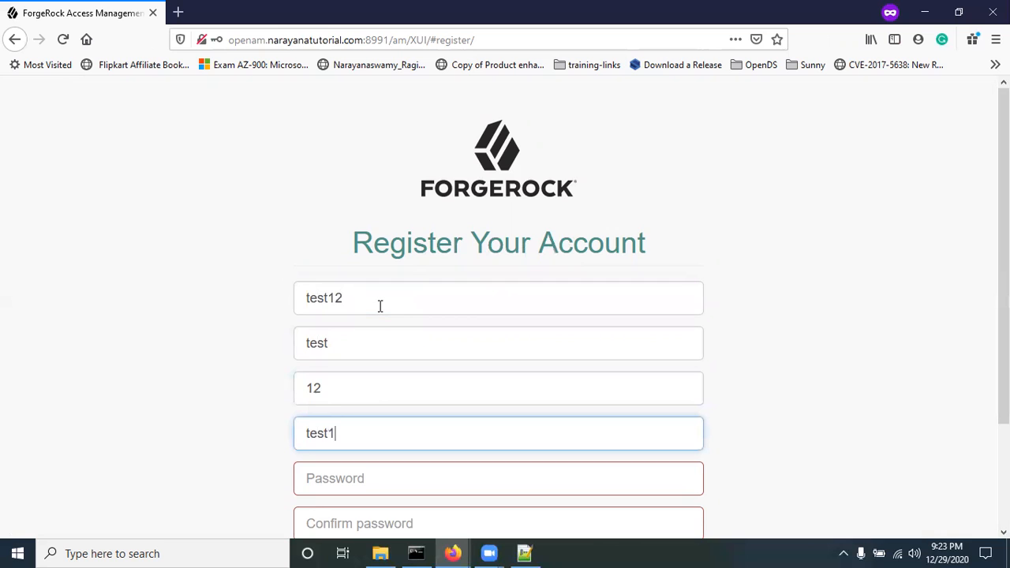
text(t12@example.com)
key(Tab)
text(Password1)
key(Tab)
text(Passwor)
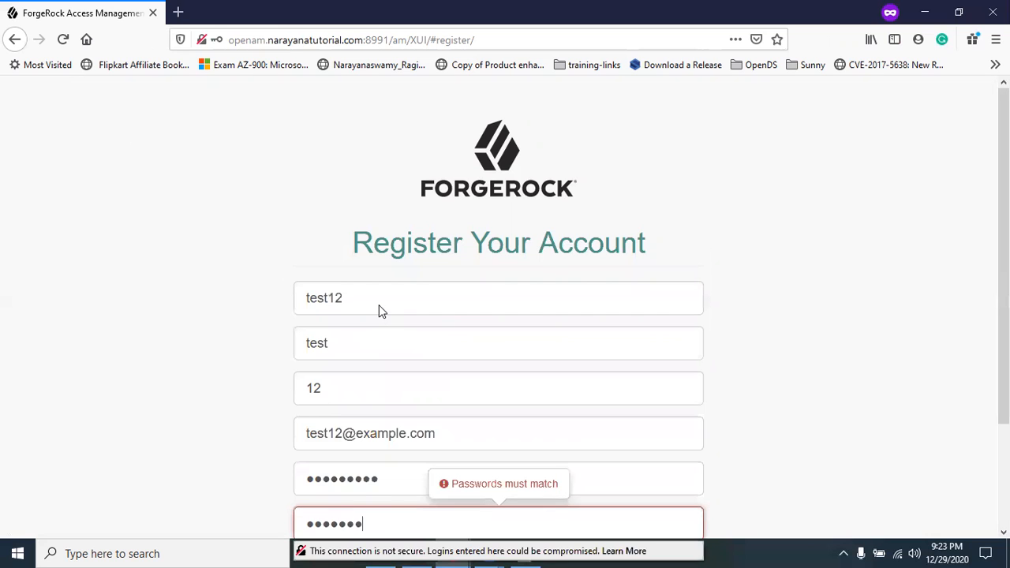
text(d1)
click(198, 353)
scroll(198, 353, down, 2)
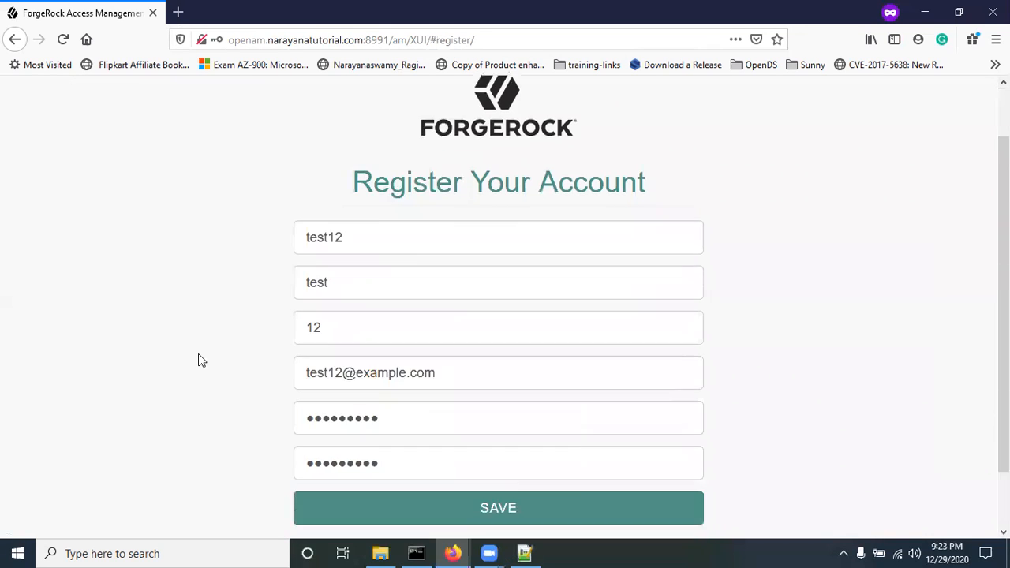
key(alt+Tab)
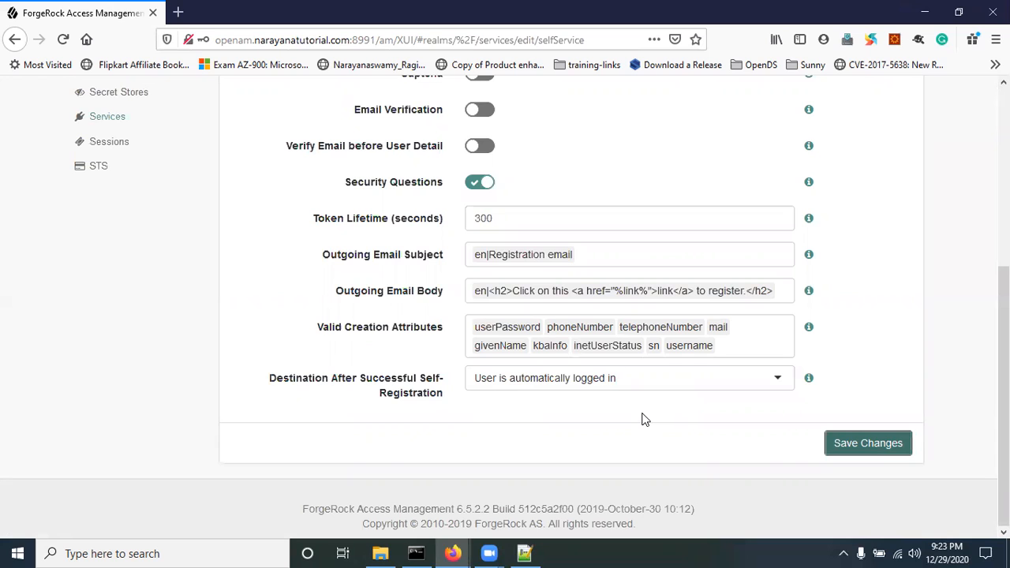
key(alt+Tab)
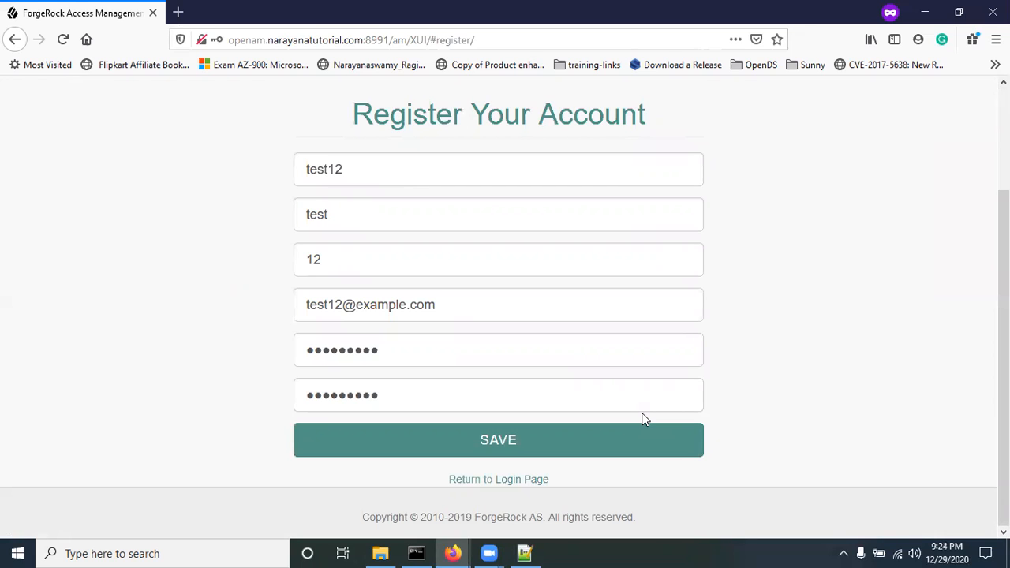
click(496, 451)
Step: Choose 'what is your pet name?' and 'What was the name of your childhood pet?', answering both
click(419, 359)
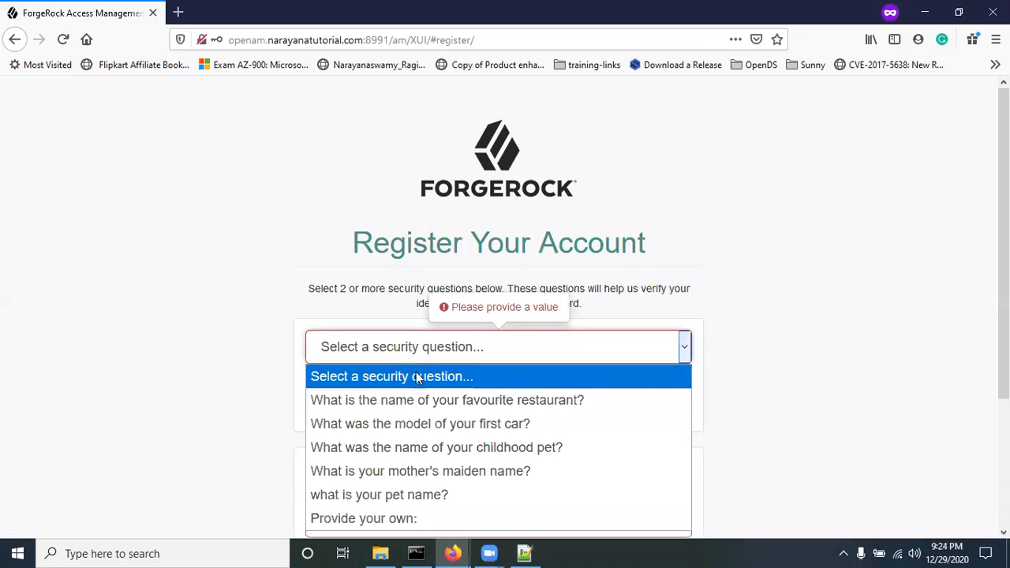
click(421, 494)
click(407, 383)
text(abc)
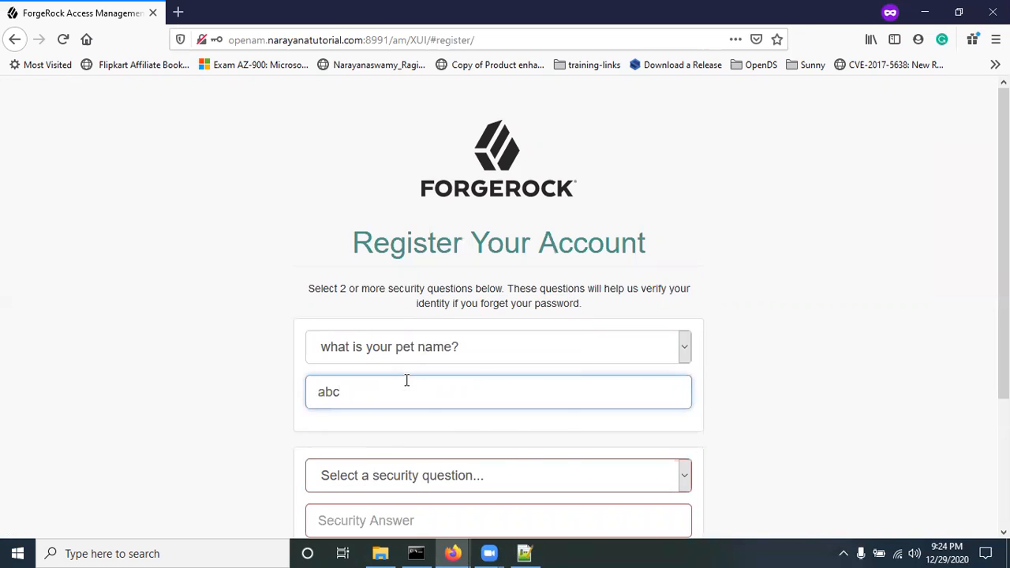
scroll(472, 439, down, 1)
scroll(471, 438, down, 3)
click(497, 324)
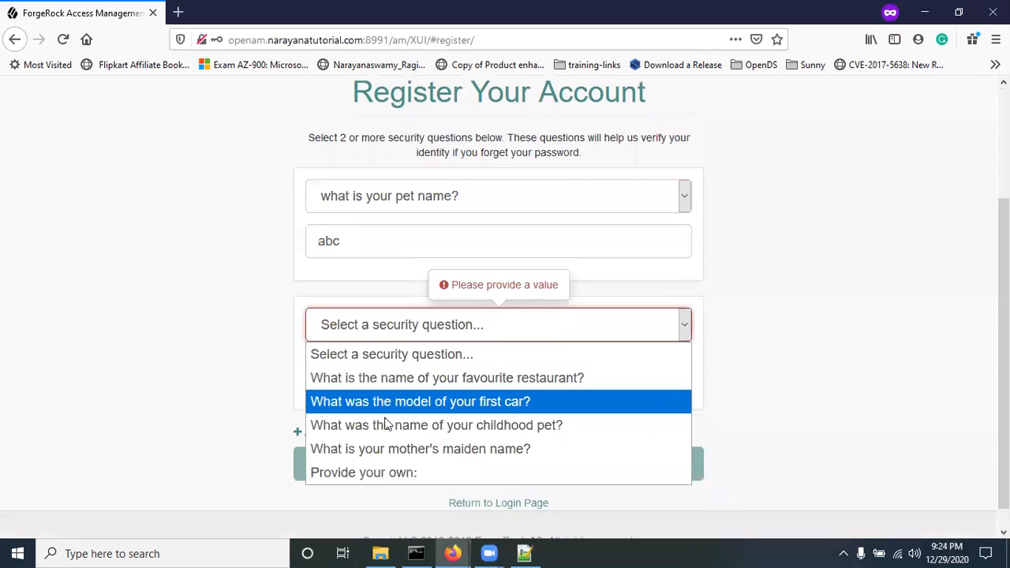
click(398, 423)
click(389, 364)
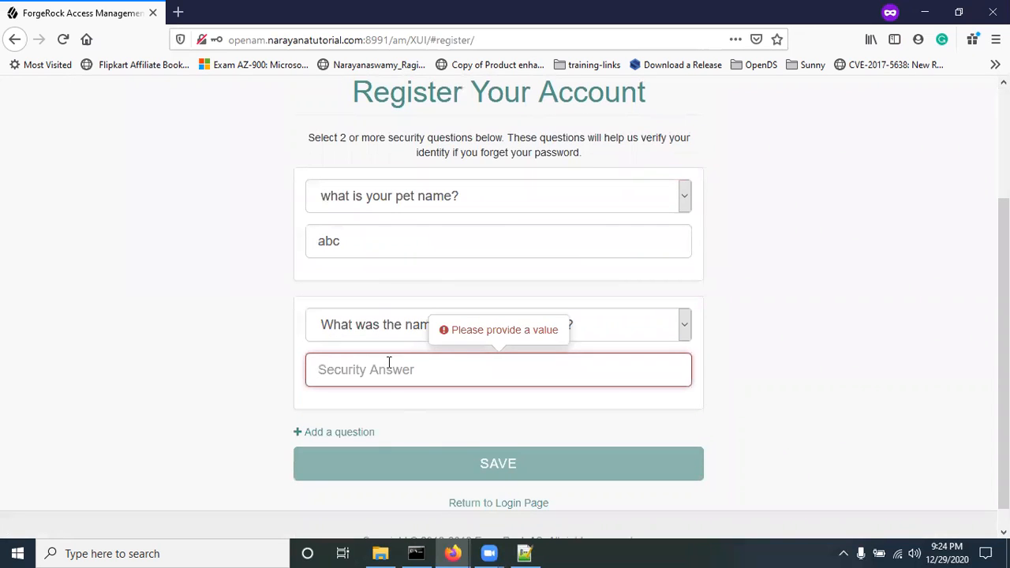
text(abc)
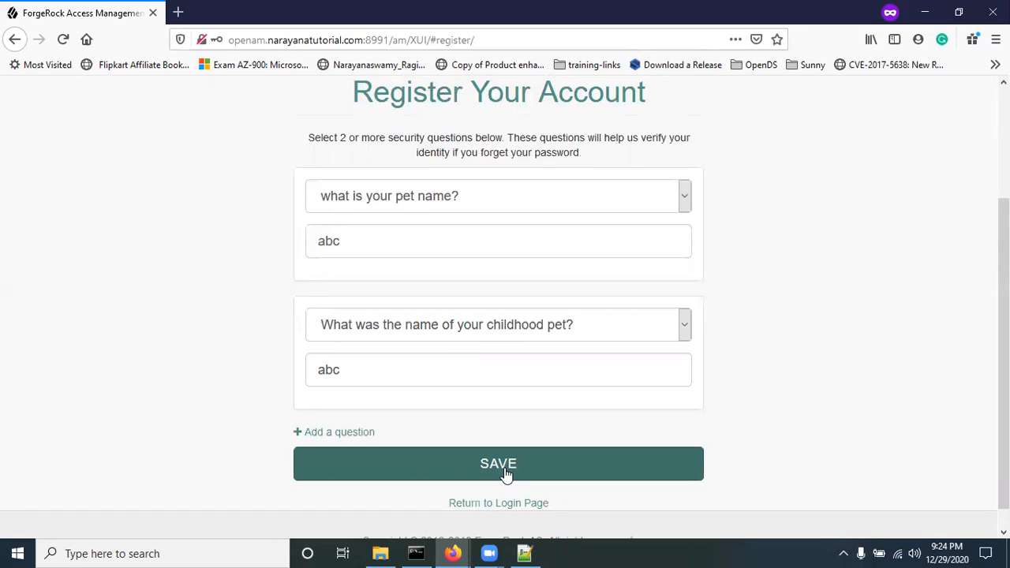
Step: Submit the answers, save the self-service settings again, and return to the sign-in page
click(506, 471)
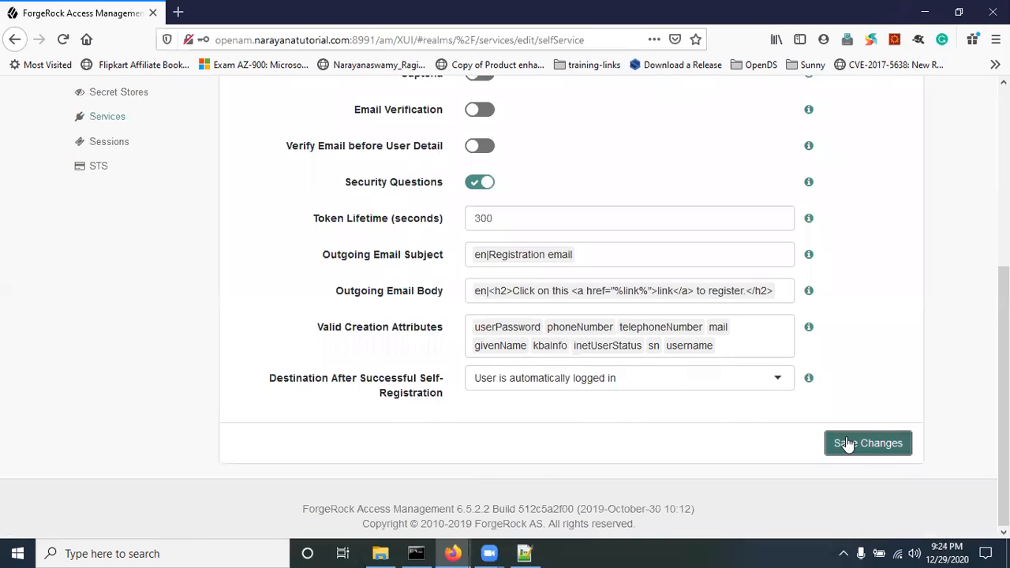
click(844, 442)
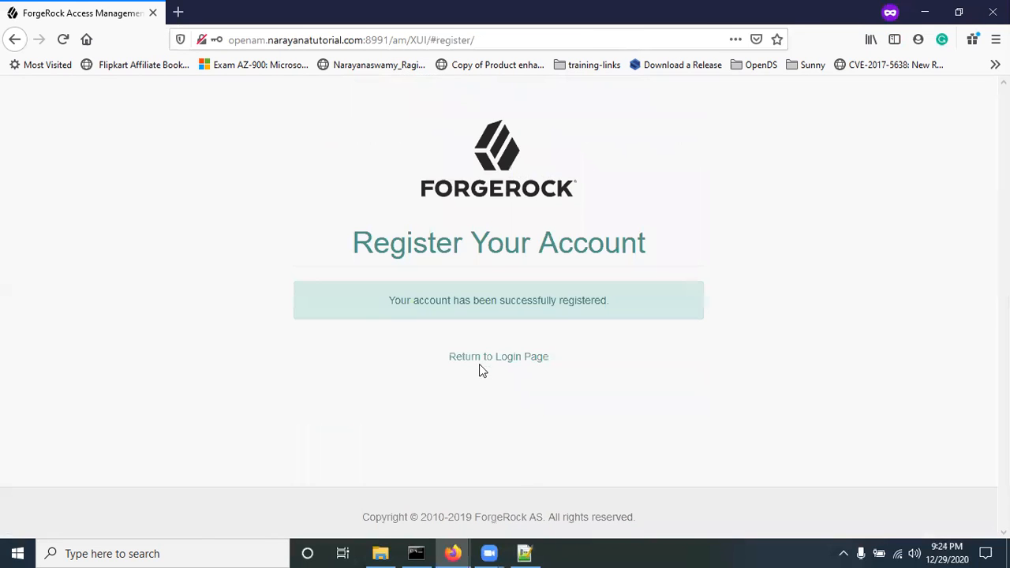
click(478, 361)
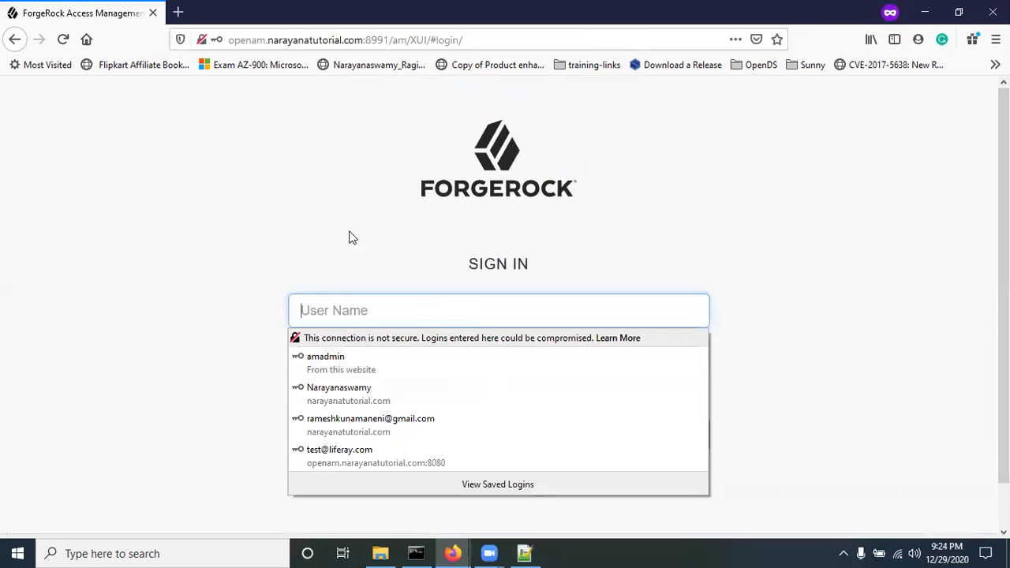
Step: Load the copied sign-in page address in a new private browsing window
click(474, 39)
key(ctrl+c)
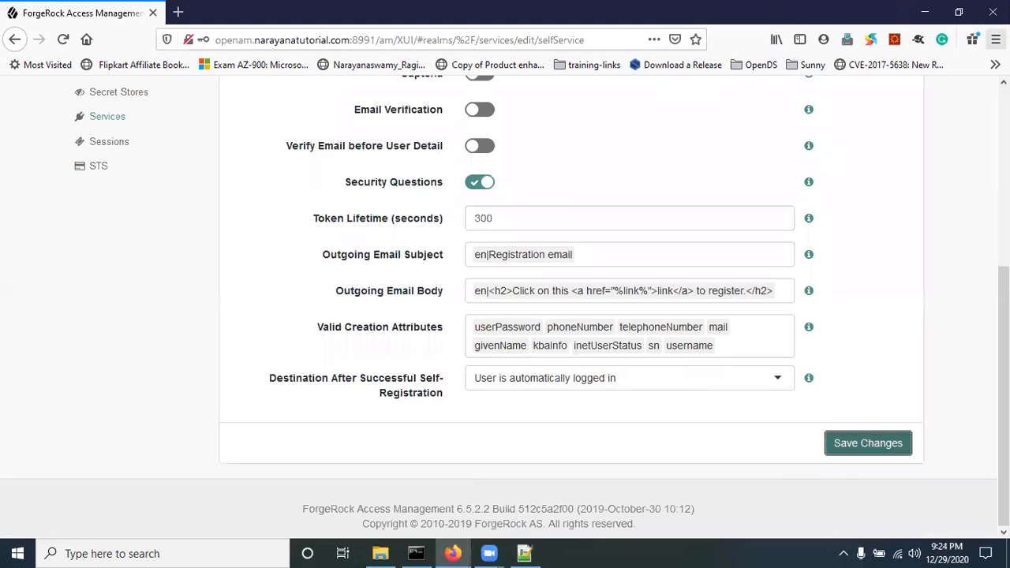
click(995, 40)
click(875, 137)
key(ctrl+v)
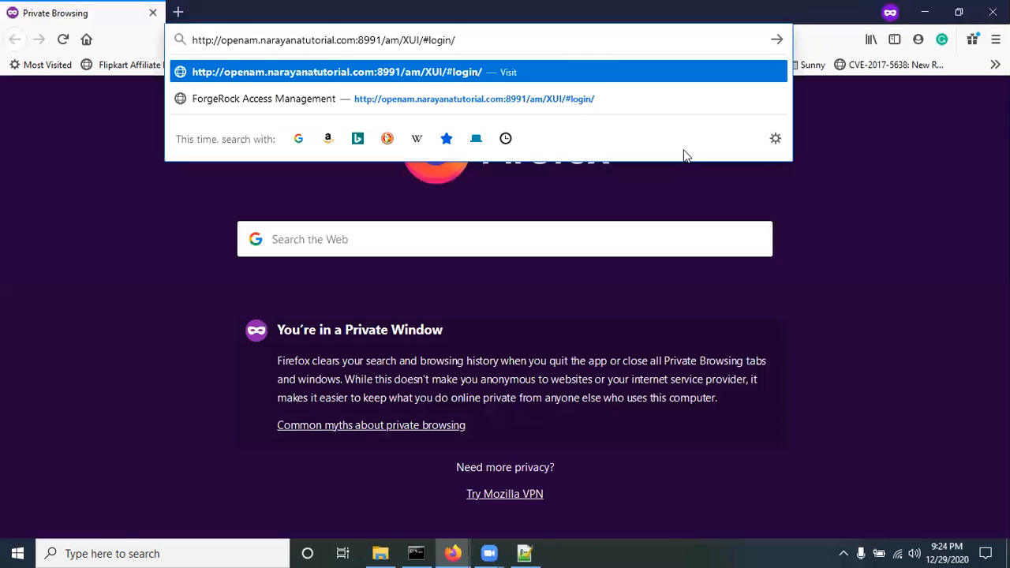
key(Return)
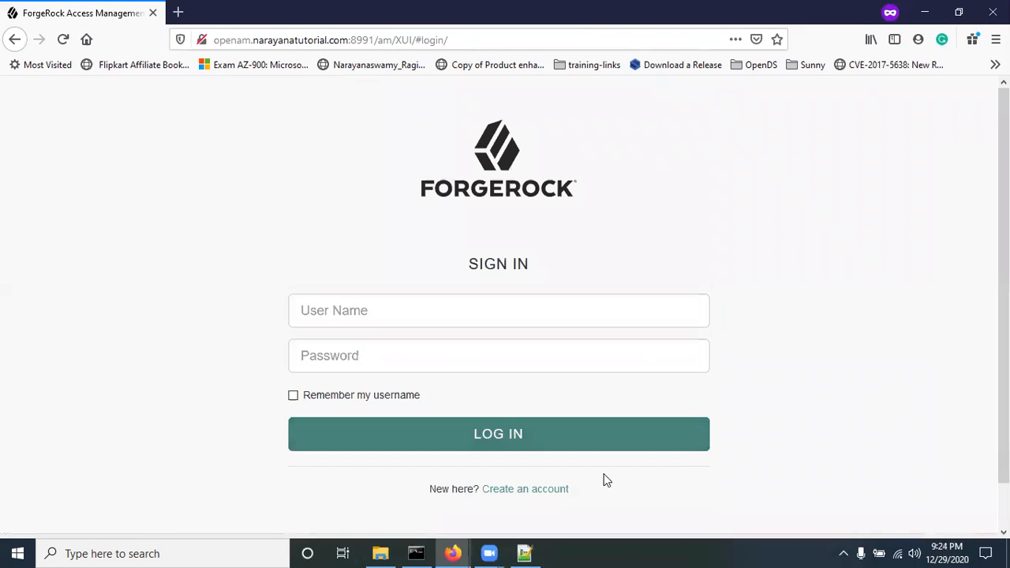
Step: Start a new account with username te, a first name, e-mail and matching password
click(534, 490)
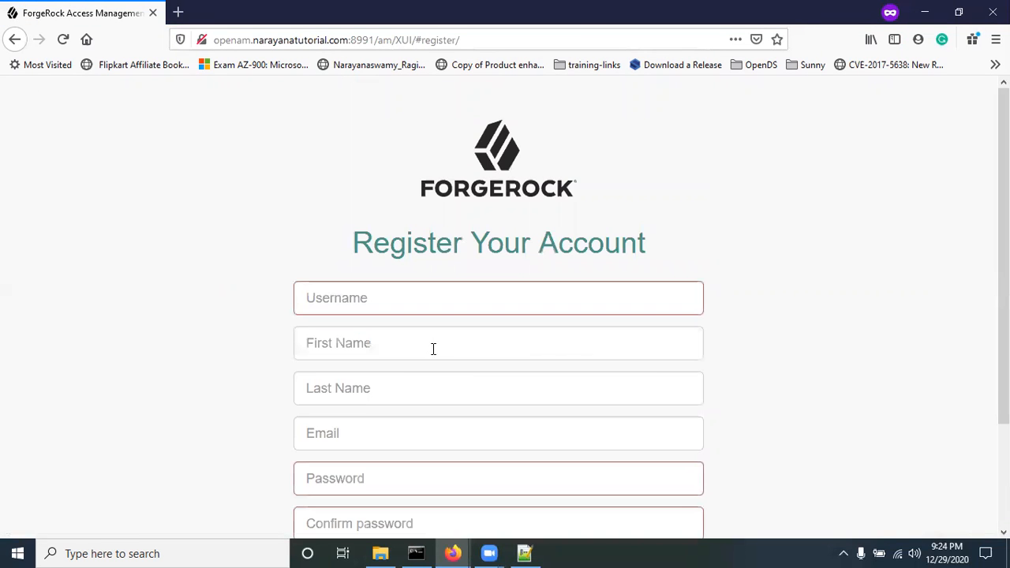
click(385, 309)
text(test123)
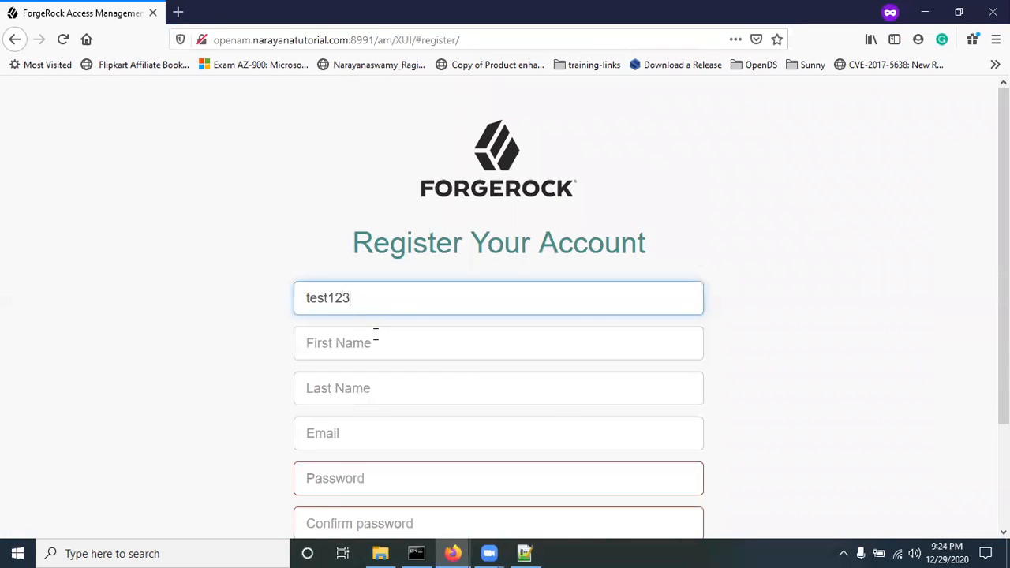
click(375, 335)
text(t)
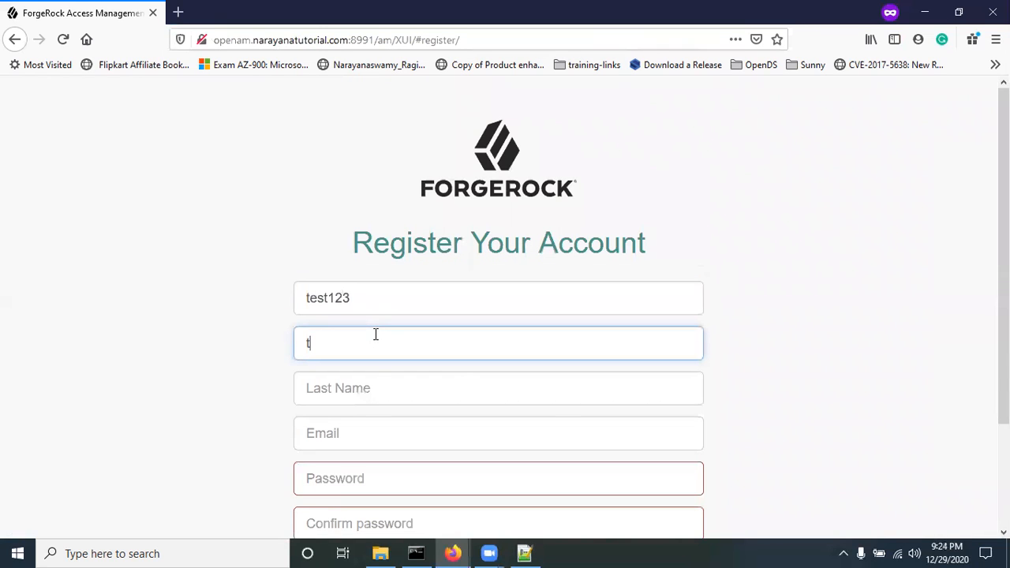
text(123)
click(347, 439)
text(test123)
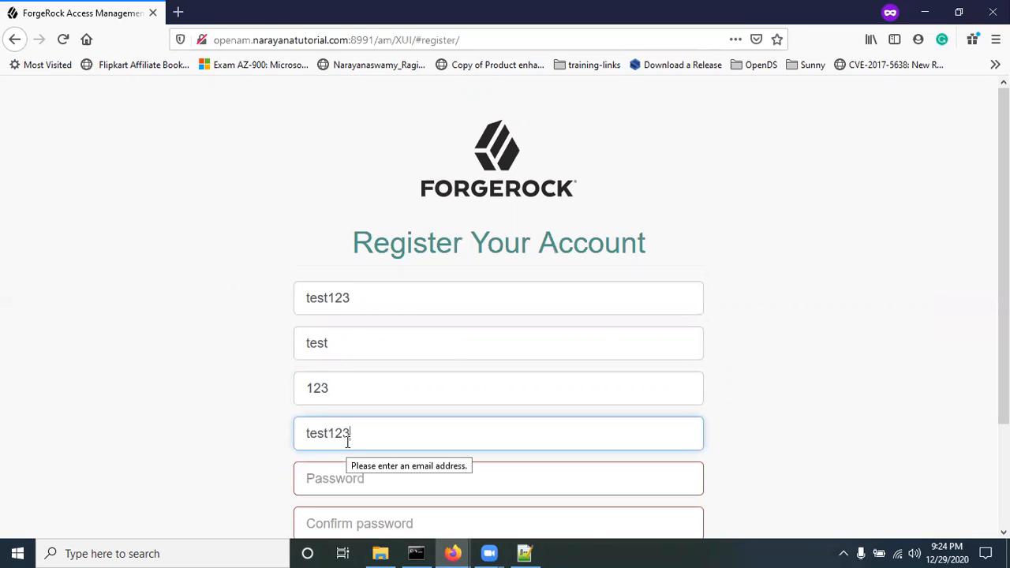
text(@example.com)
key(Tab)
text(password1)
key(Tab)
text(password1)
Step: Submit the details, then choose the favourite restaurant question and answer it
scroll(309, 500, down, 2)
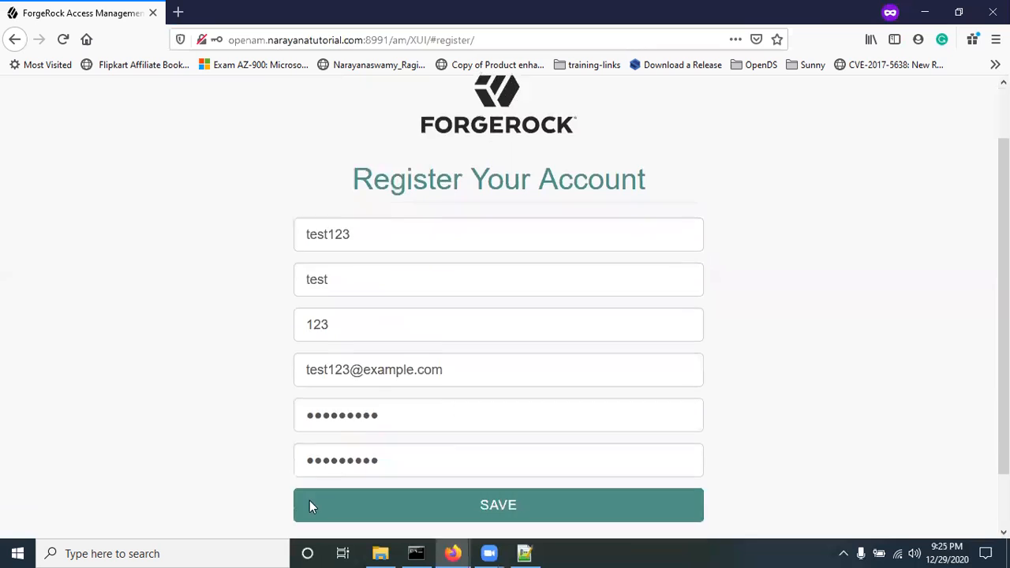
click(487, 452)
click(459, 224)
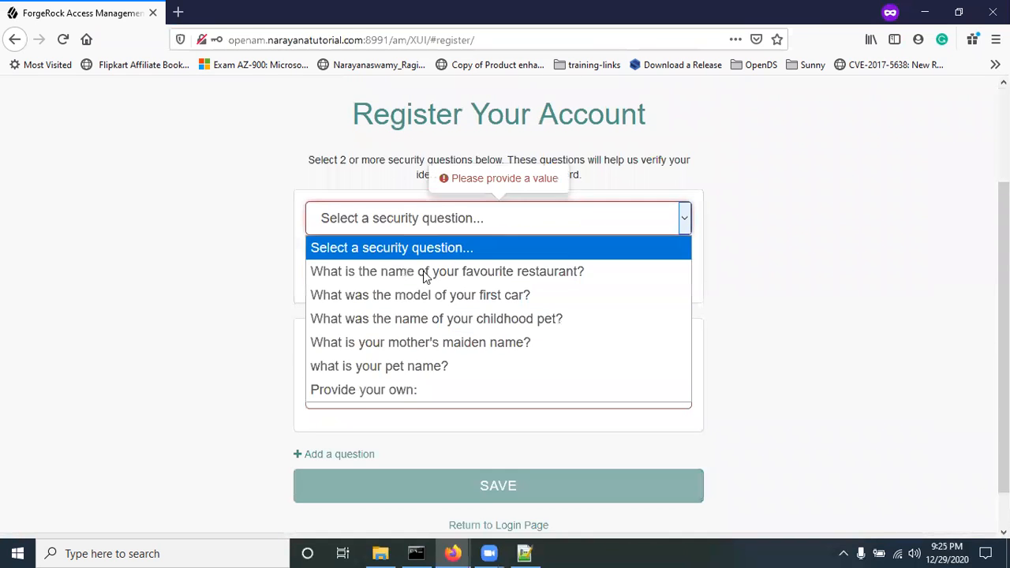
click(423, 270)
click(423, 273)
text(abc)
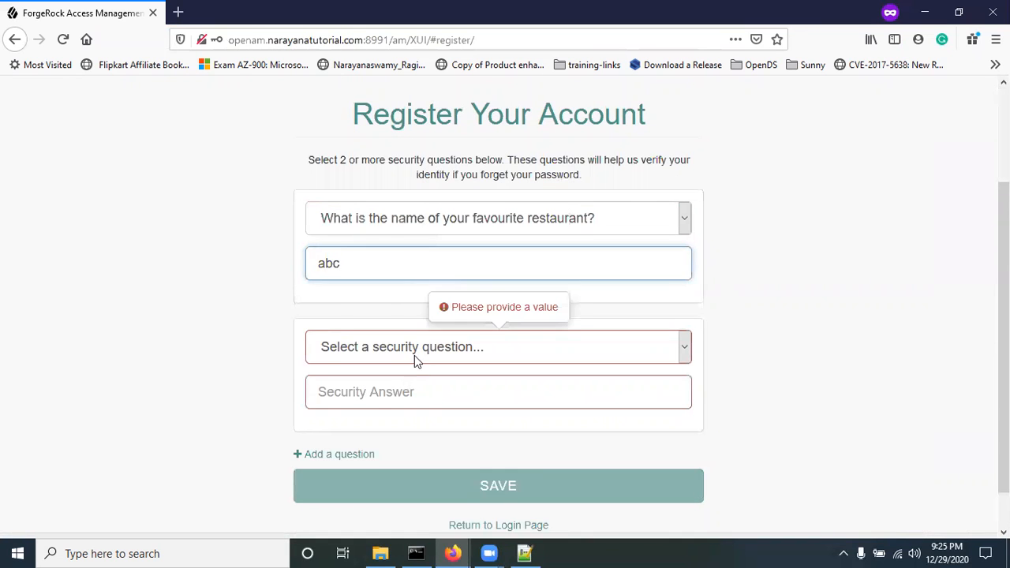
Step: Choose the childhood pet question as the second one, answer it, and finish registering
click(414, 355)
click(386, 423)
click(394, 391)
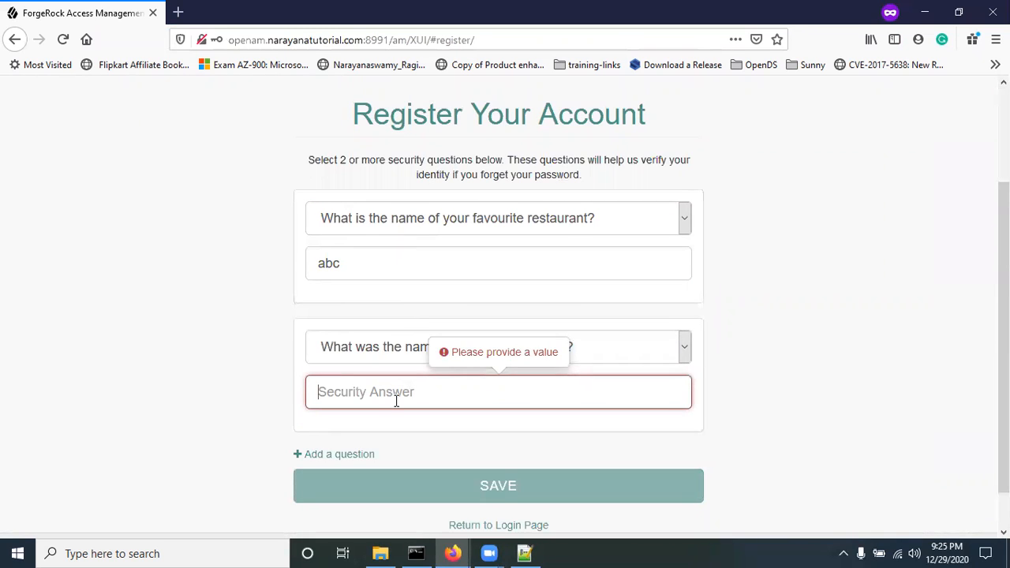
text(A)
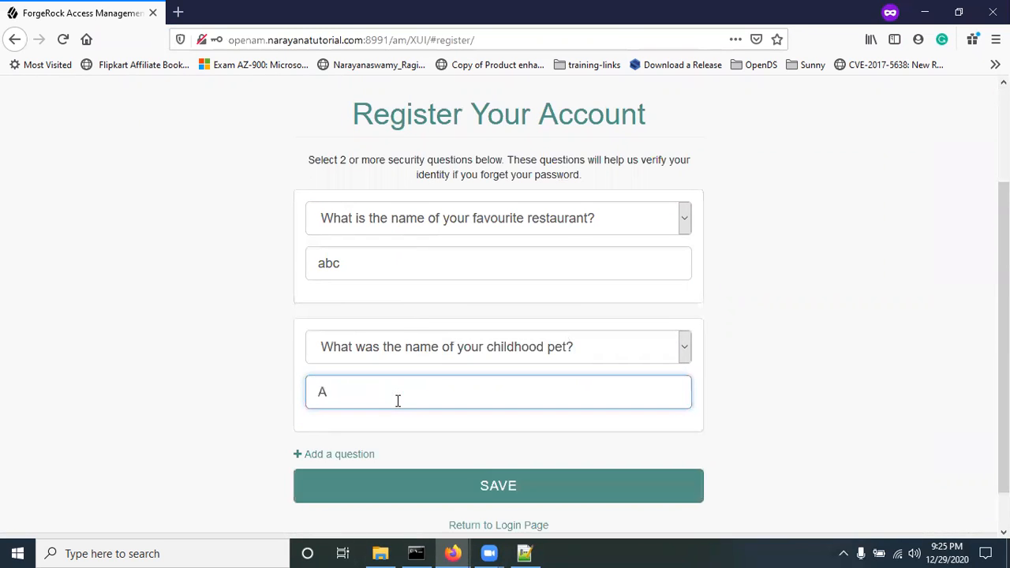
key(BackSpace)
text(abc)
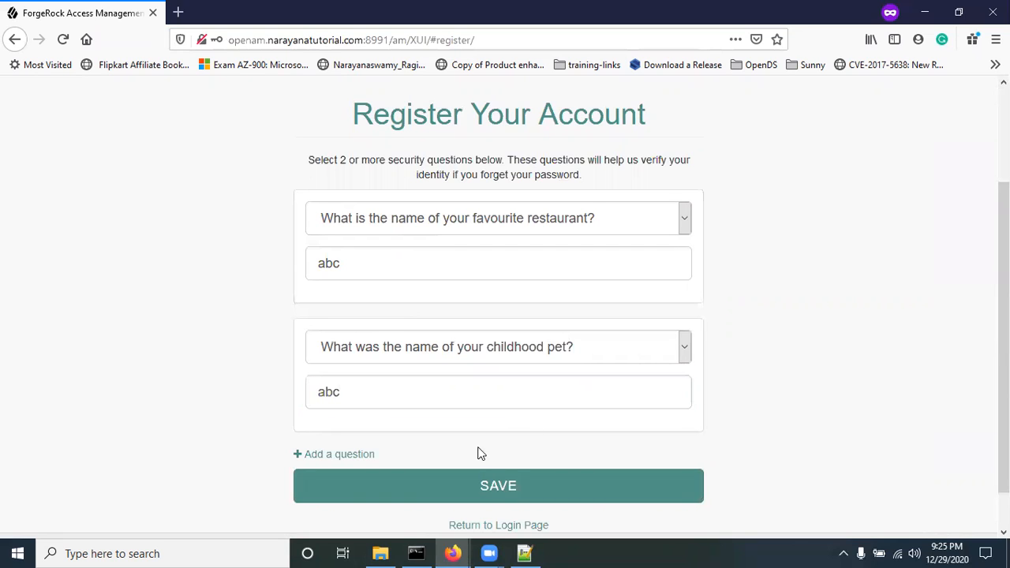
click(483, 483)
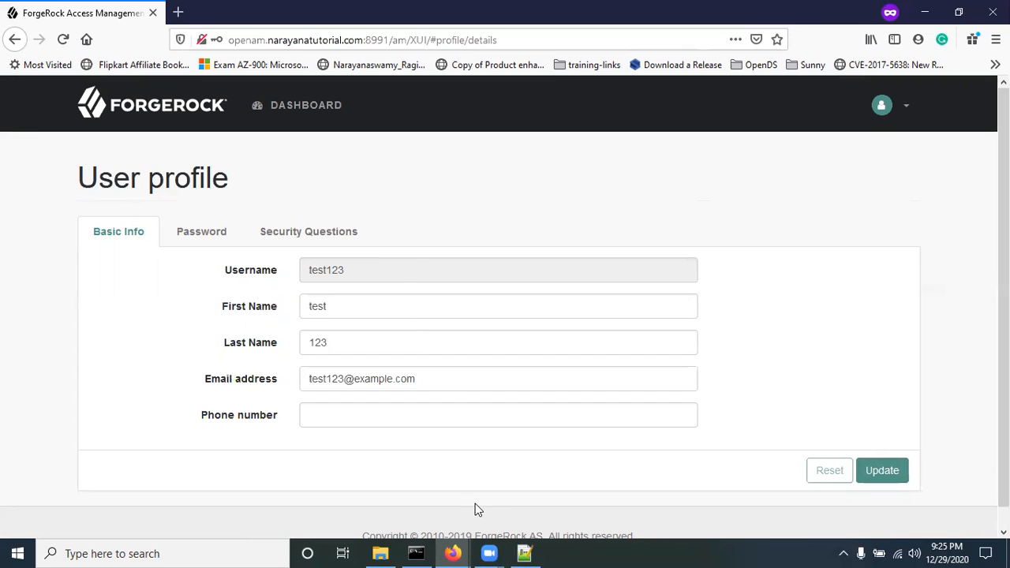
Step: Review the new test user's Security Questions, Password and Basic Info profile tabs
click(536, 493)
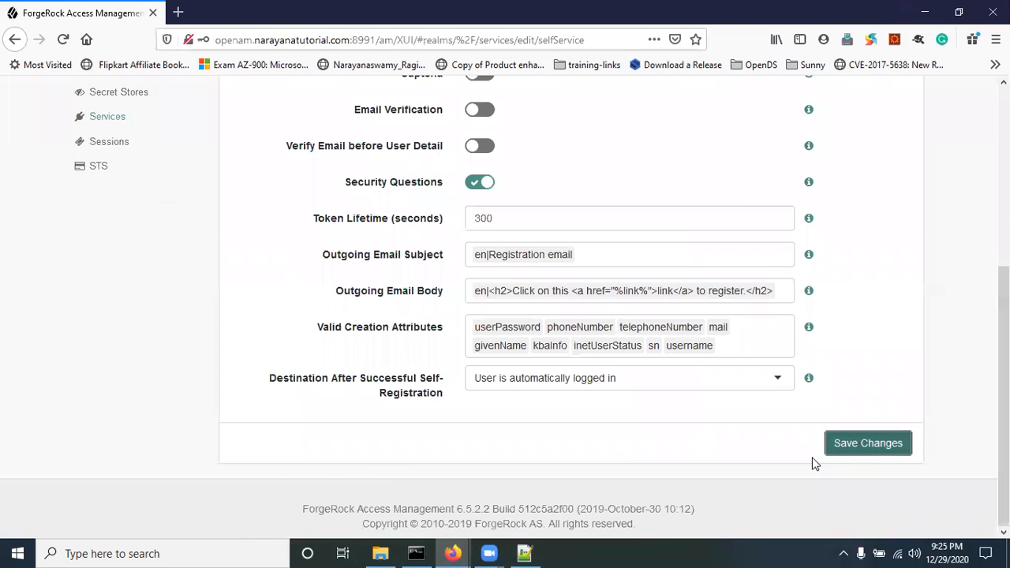
mouse_move(452, 553)
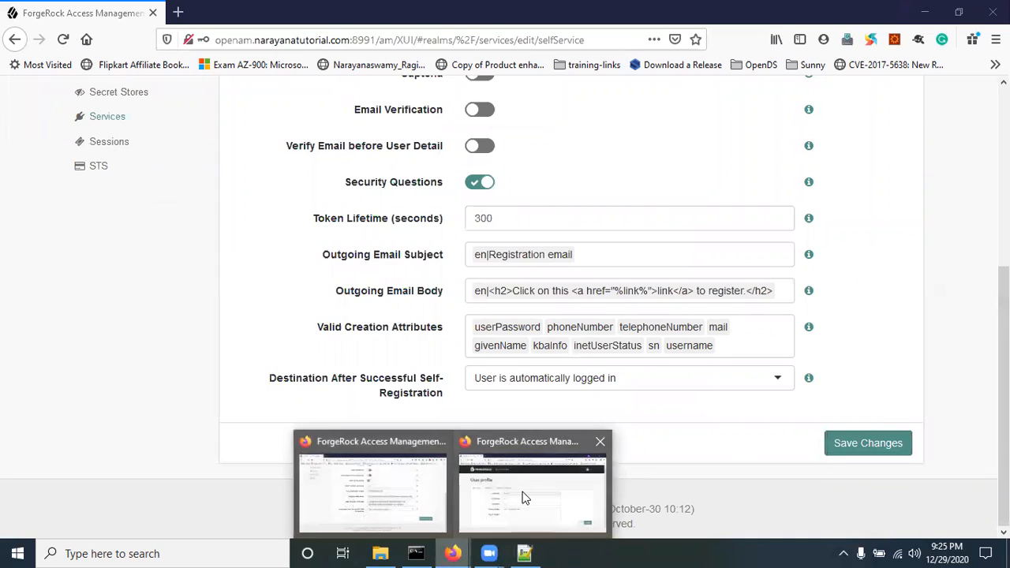
click(525, 498)
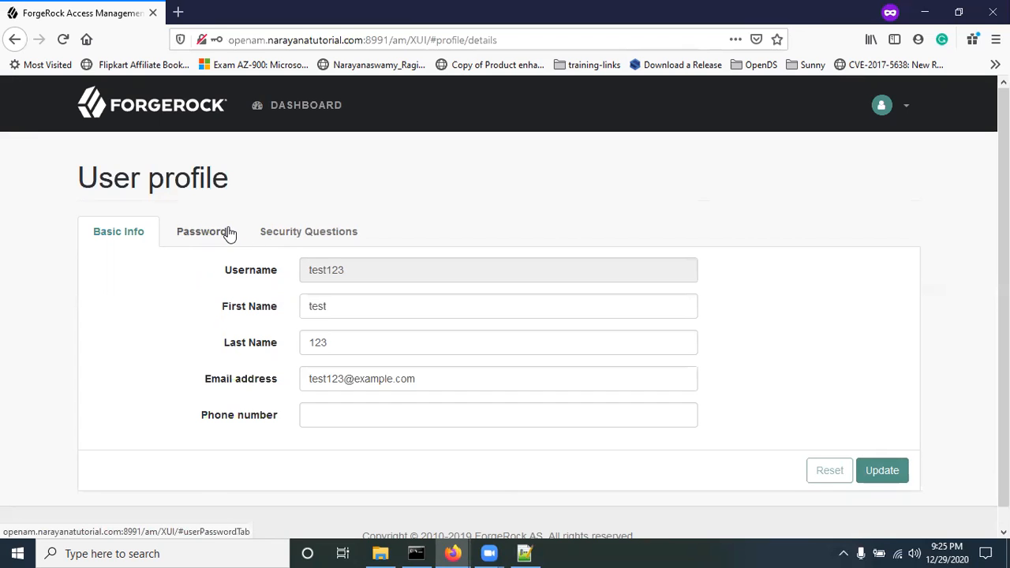
click(272, 242)
click(190, 239)
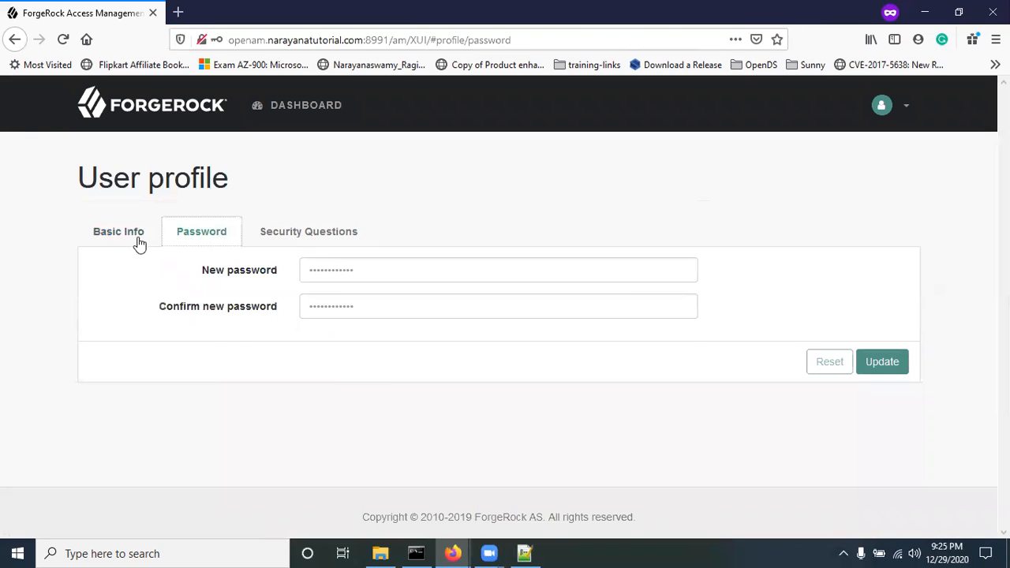
click(123, 236)
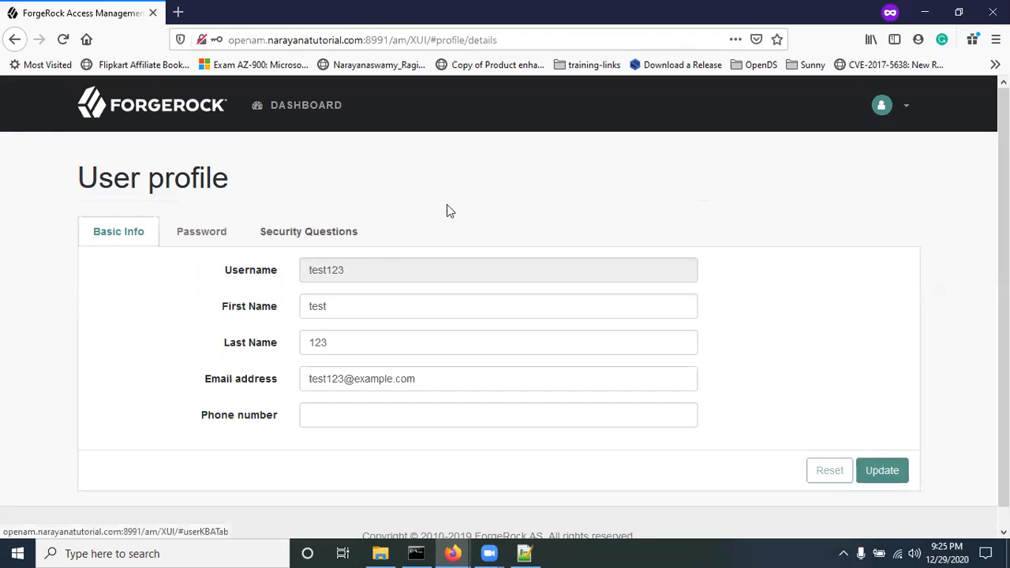
Step: Log the test user out from the avatar menu and return to the configuration window
click(900, 108)
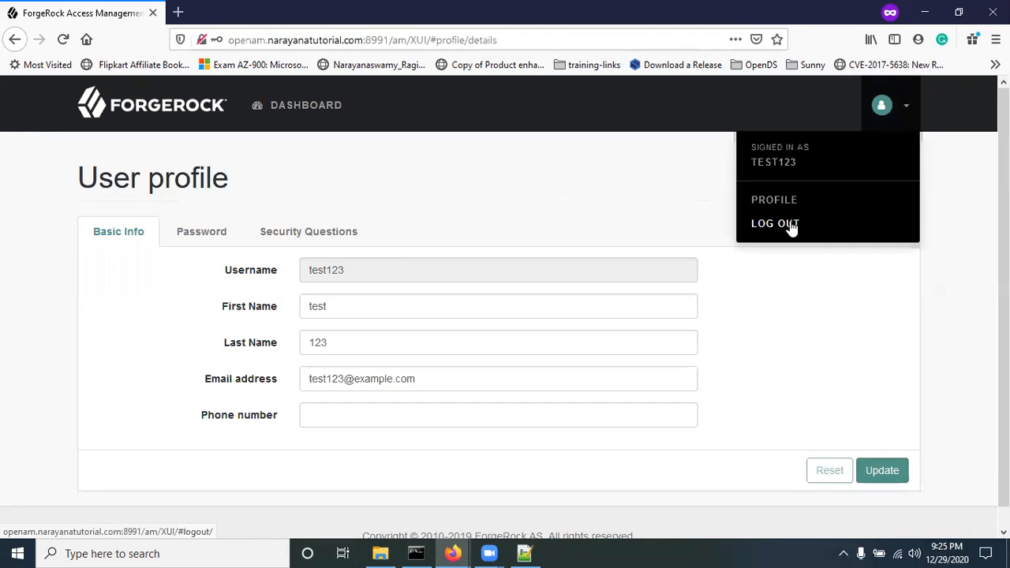
click(791, 225)
mouse_move(454, 553)
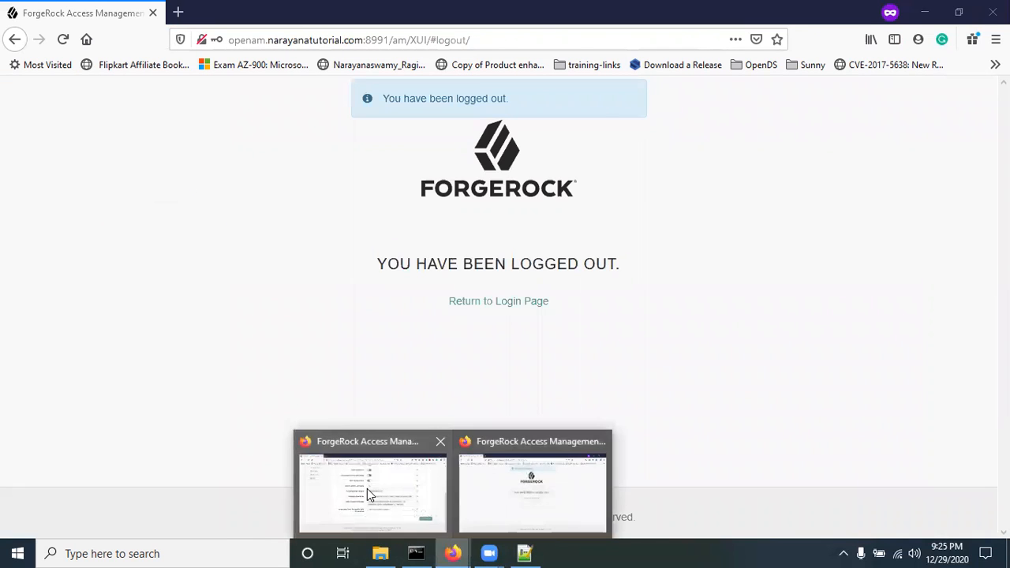
click(366, 488)
Step: Set Destination After Successful Self-Registration to the successful registration page and save
click(537, 377)
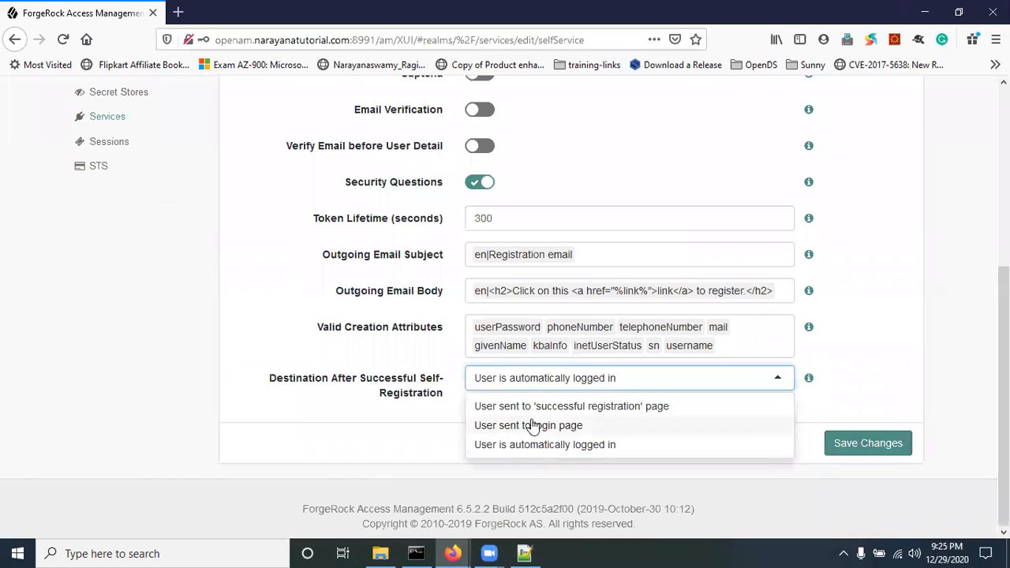
click(534, 425)
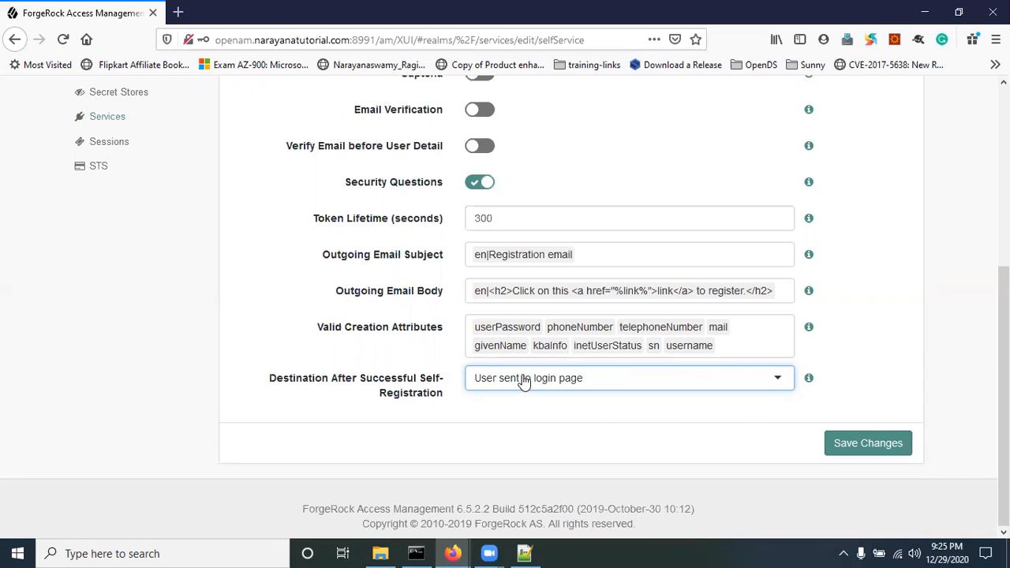
click(615, 385)
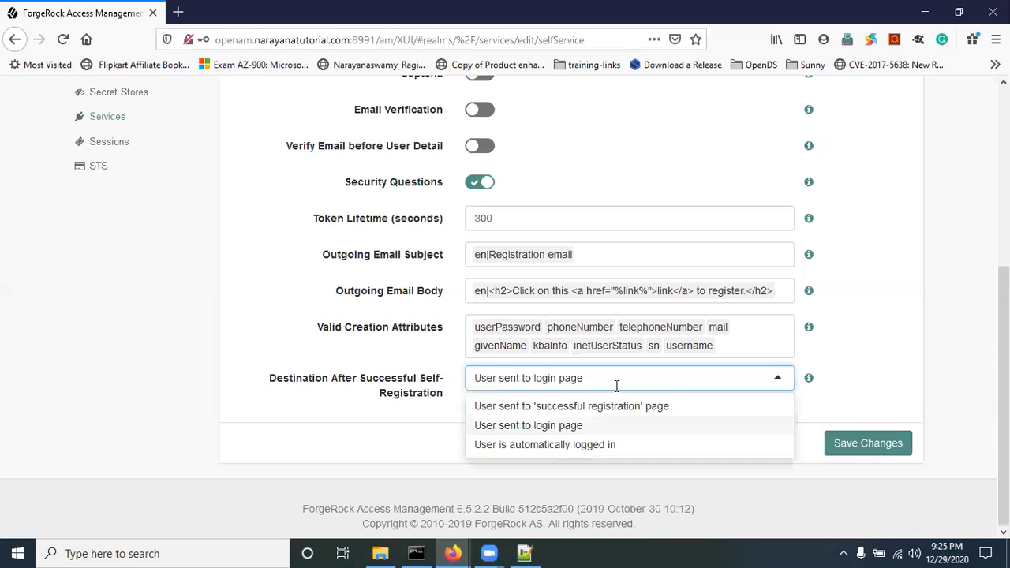
click(580, 406)
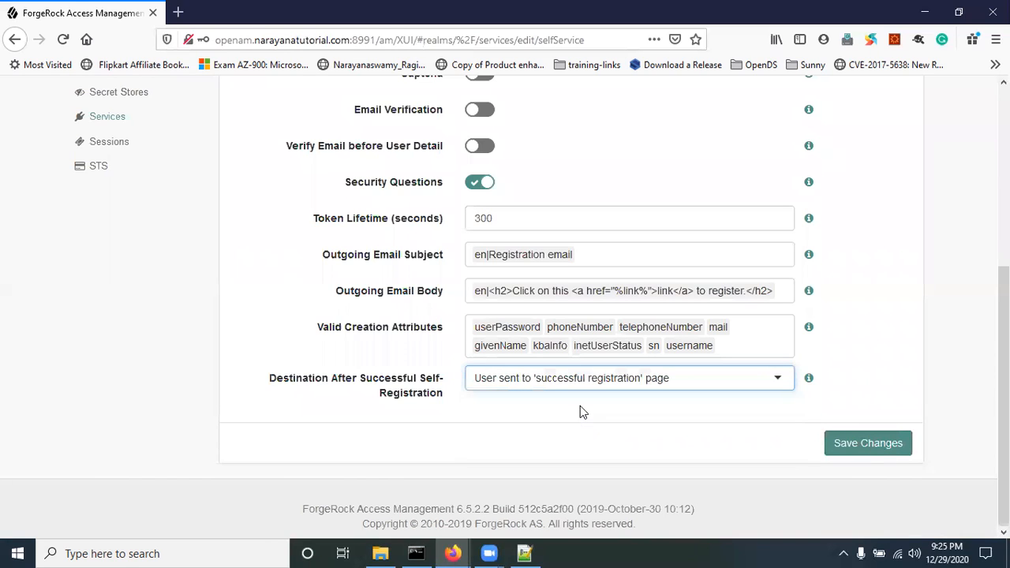
click(878, 439)
Step: Enable Email Verification for self-registration and save the change
scroll(528, 355, up, 3)
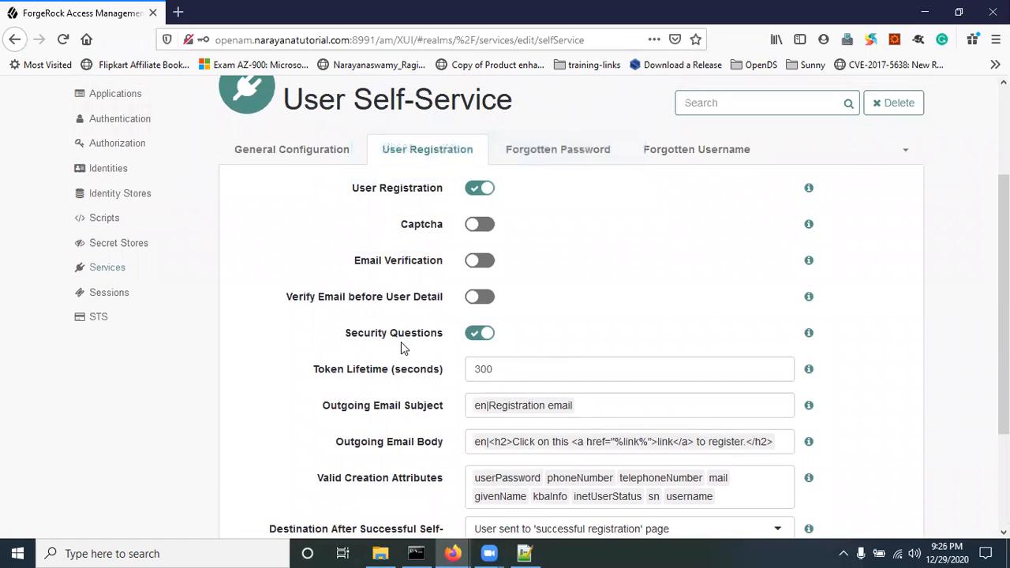
drag(369, 261, 426, 268)
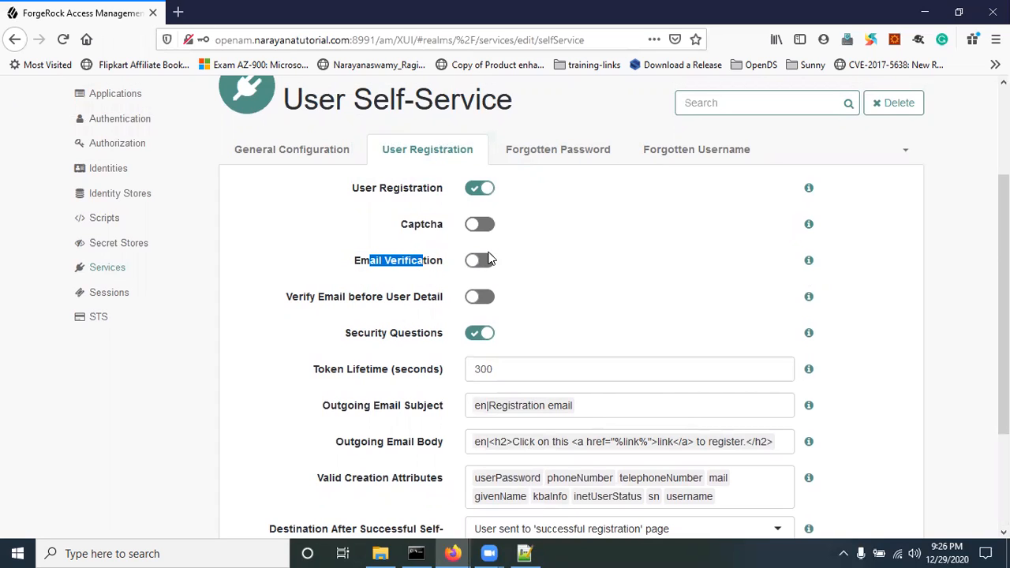
click(484, 263)
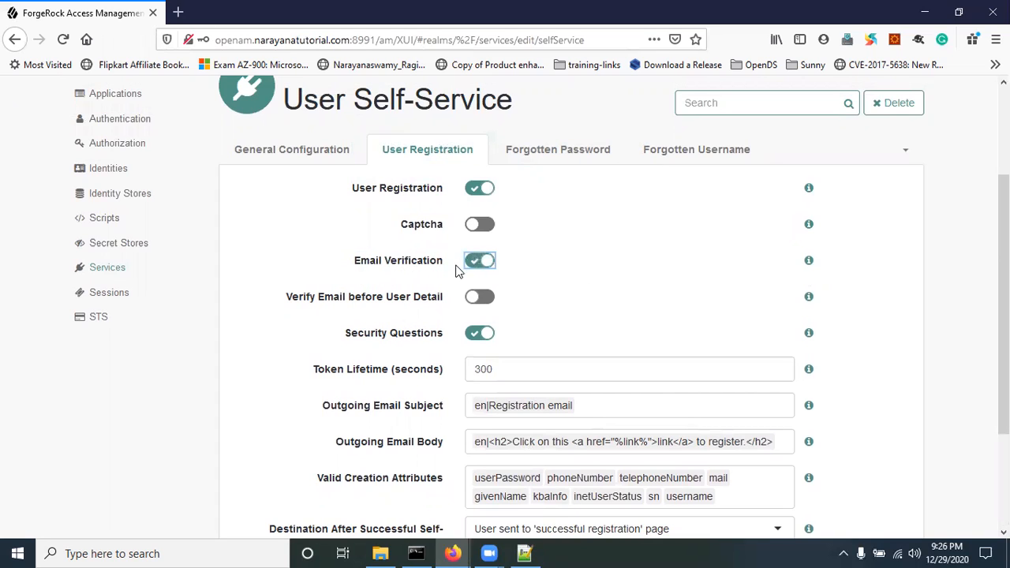
scroll(844, 462, down, 3)
click(868, 444)
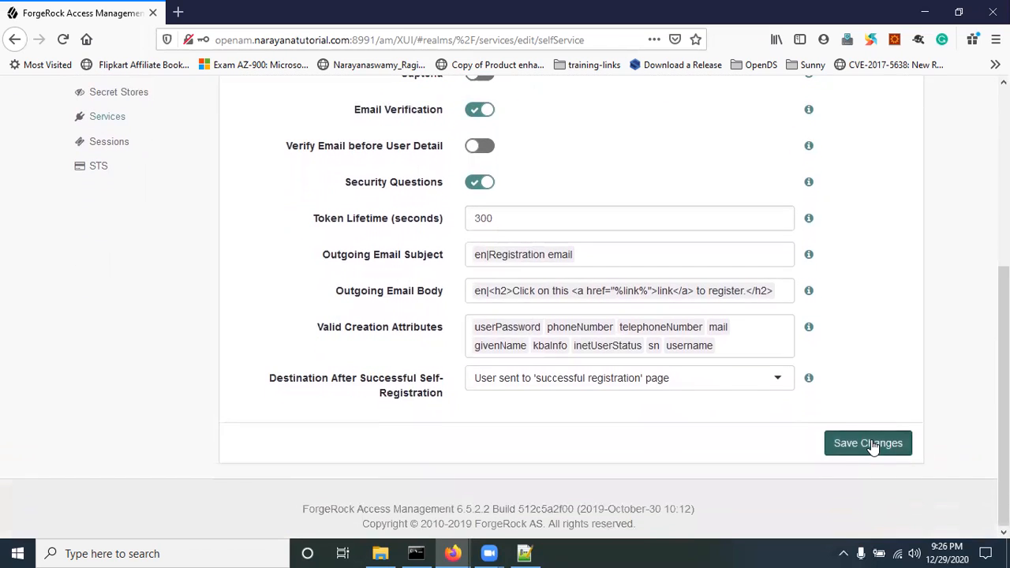
scroll(720, 377, up, 2)
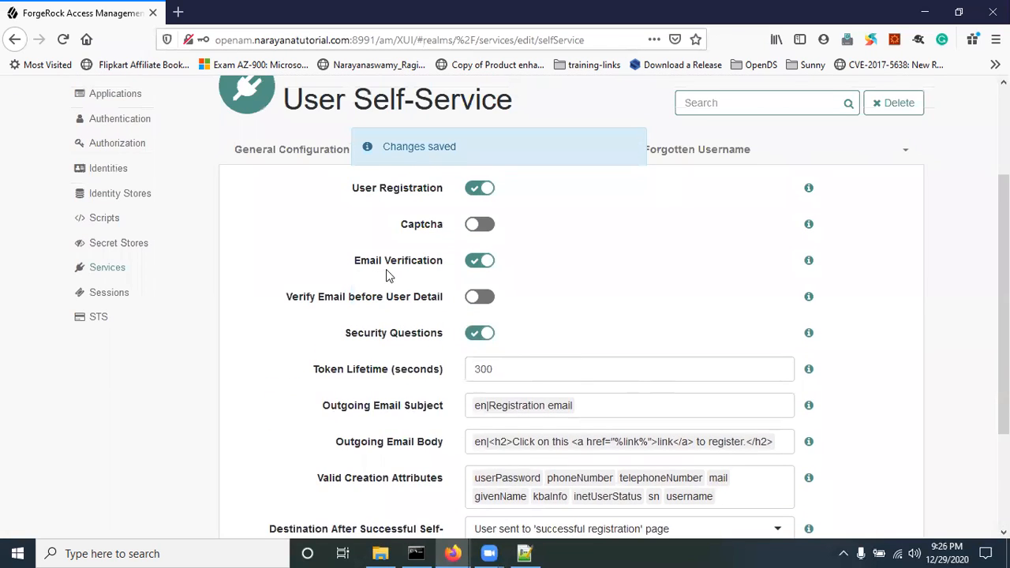
click(110, 271)
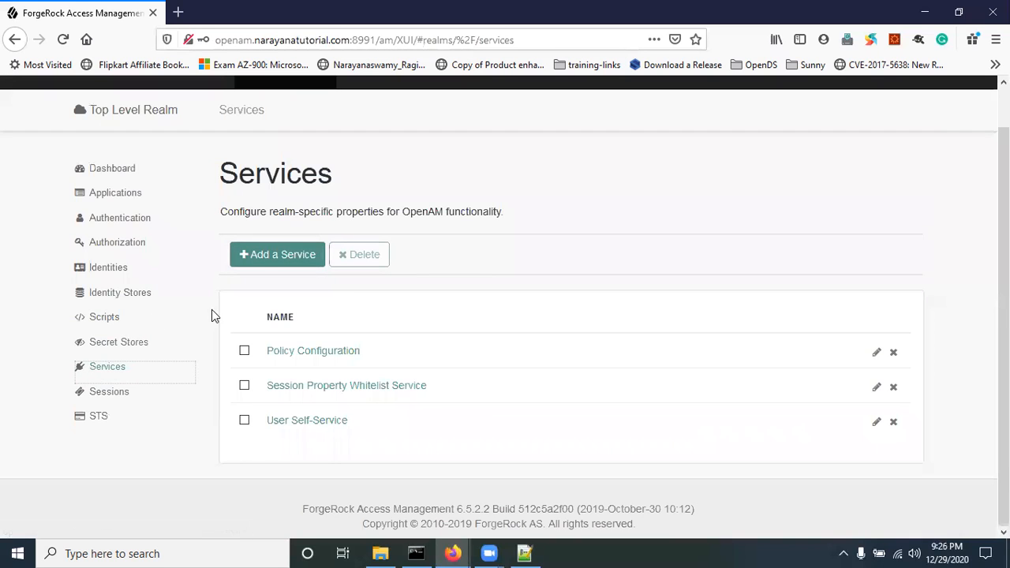
click(275, 260)
click(314, 285)
text(em)
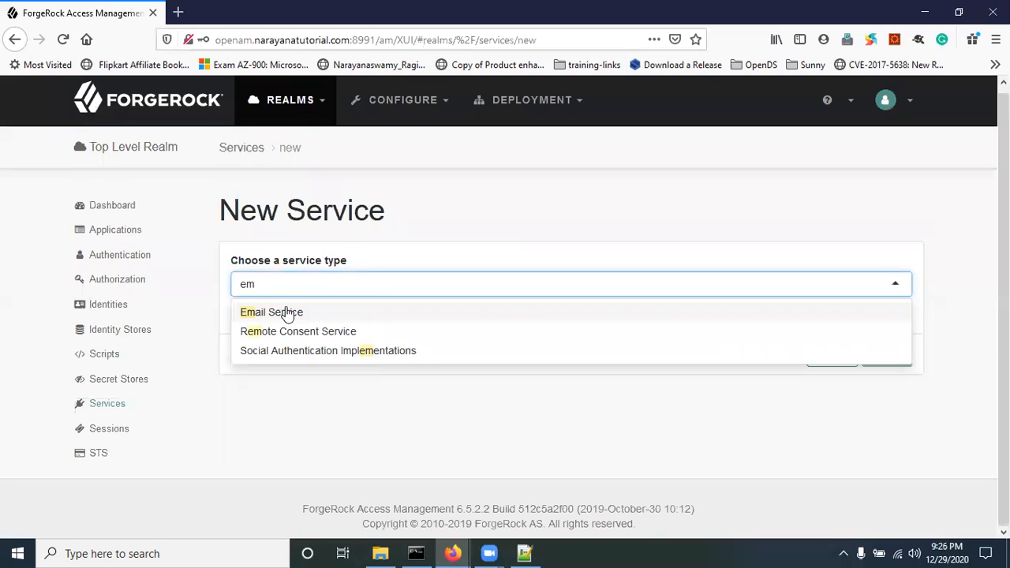
click(288, 313)
scroll(512, 343, down, 2)
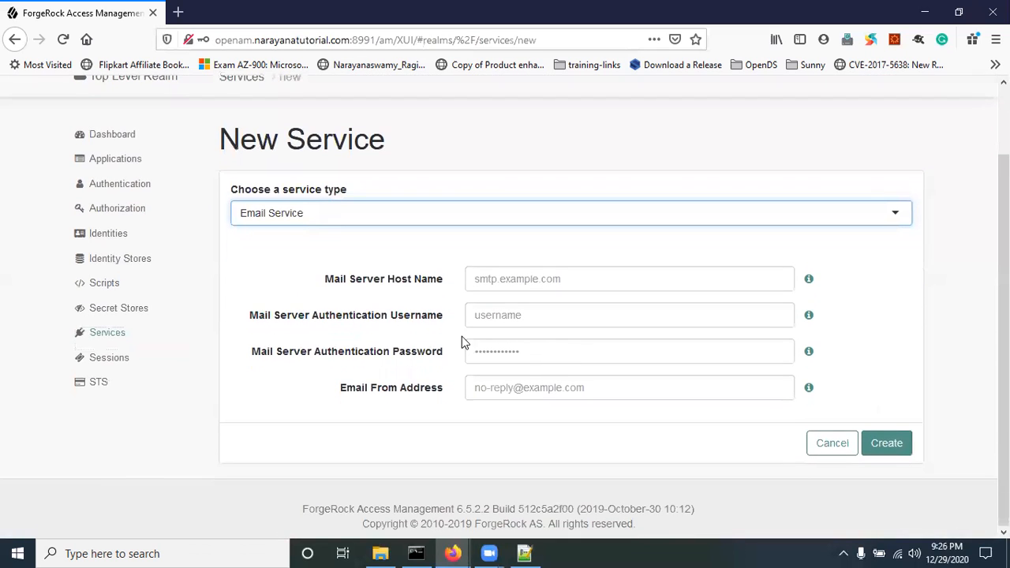
click(888, 443)
scroll(392, 392, down, 1)
scroll(392, 392, down, 1)
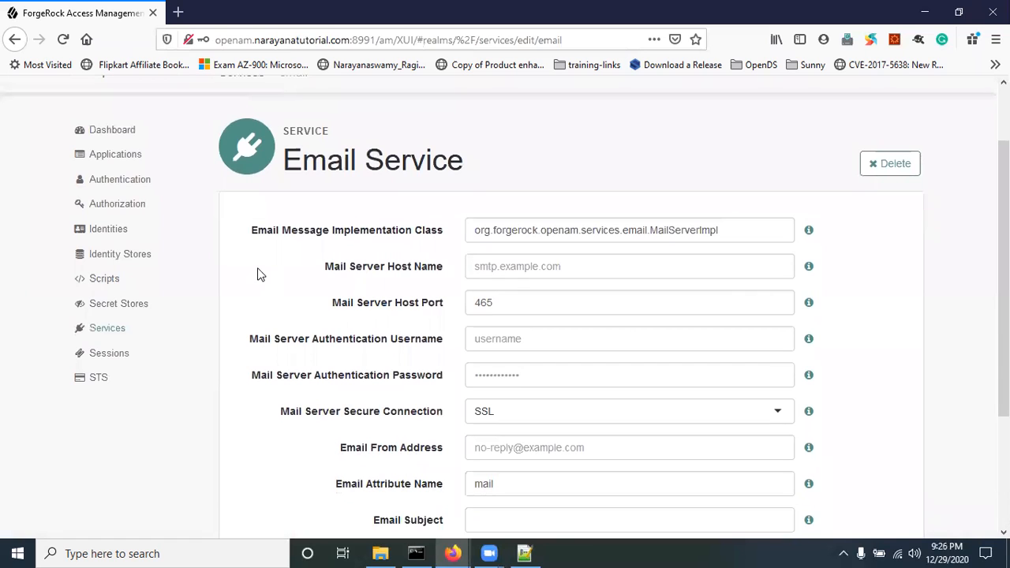
drag(368, 270, 409, 271)
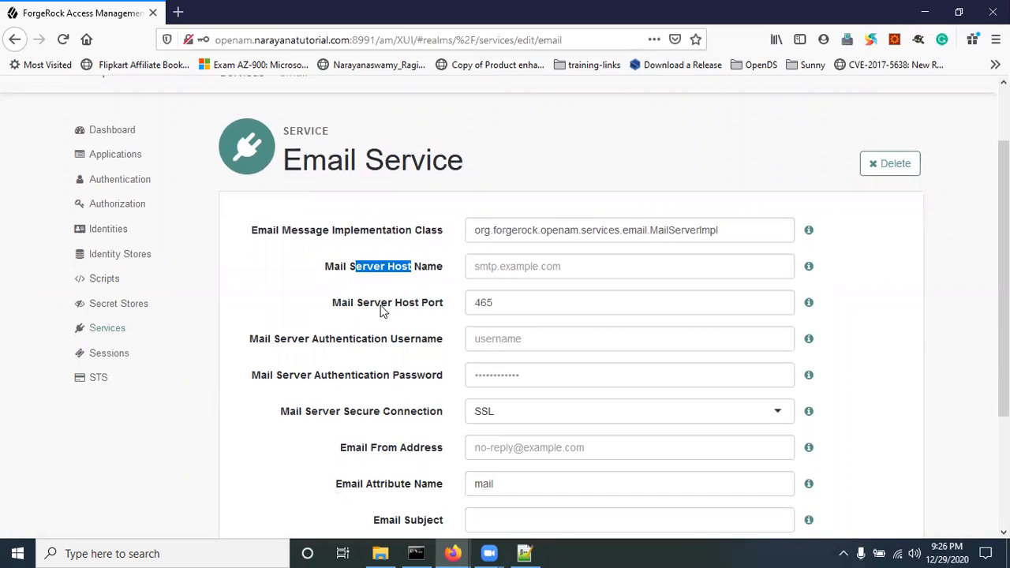
drag(374, 308, 418, 308)
scroll(434, 389, down, 2)
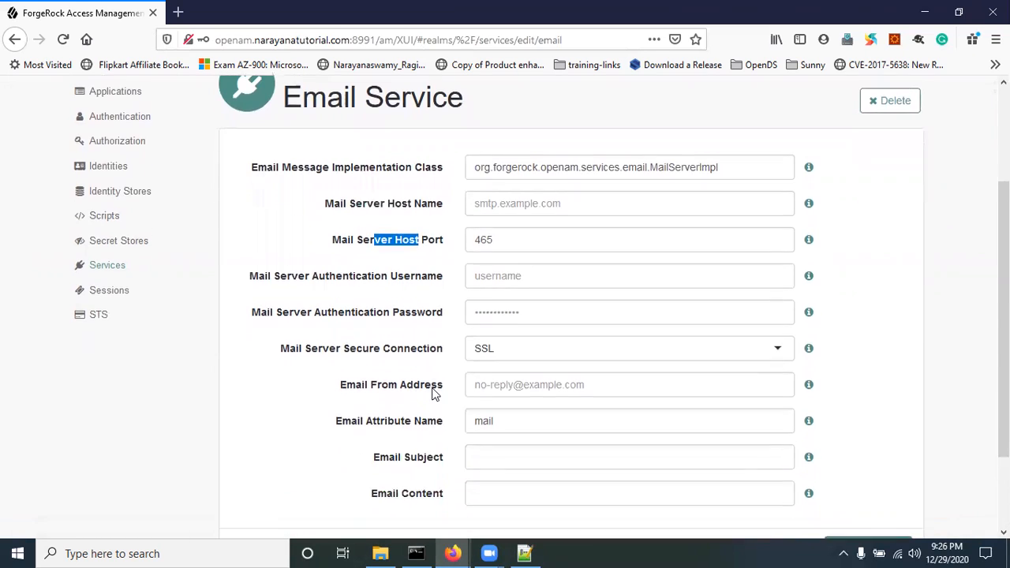
click(389, 266)
click(367, 371)
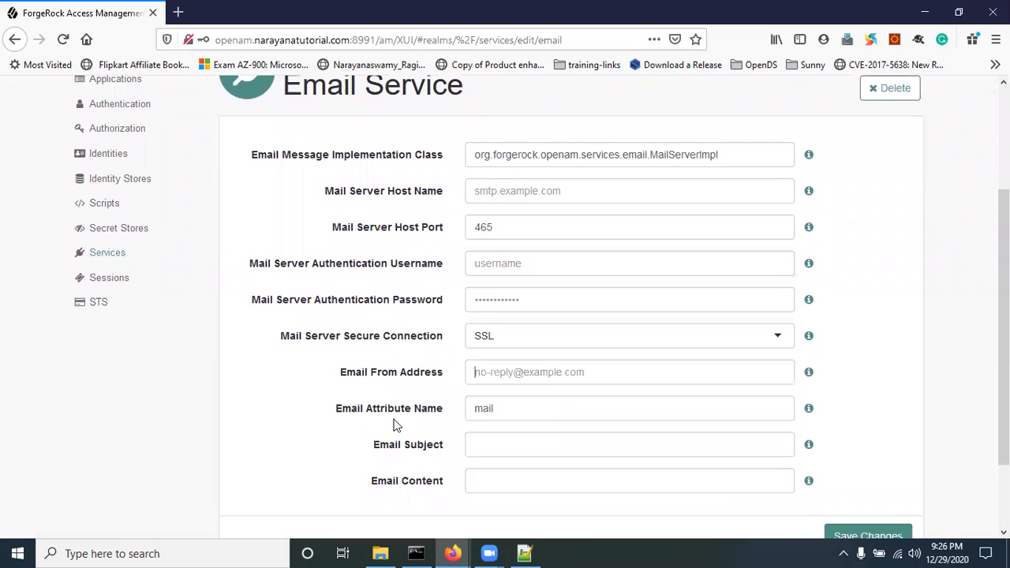
scroll(421, 417, down, 2)
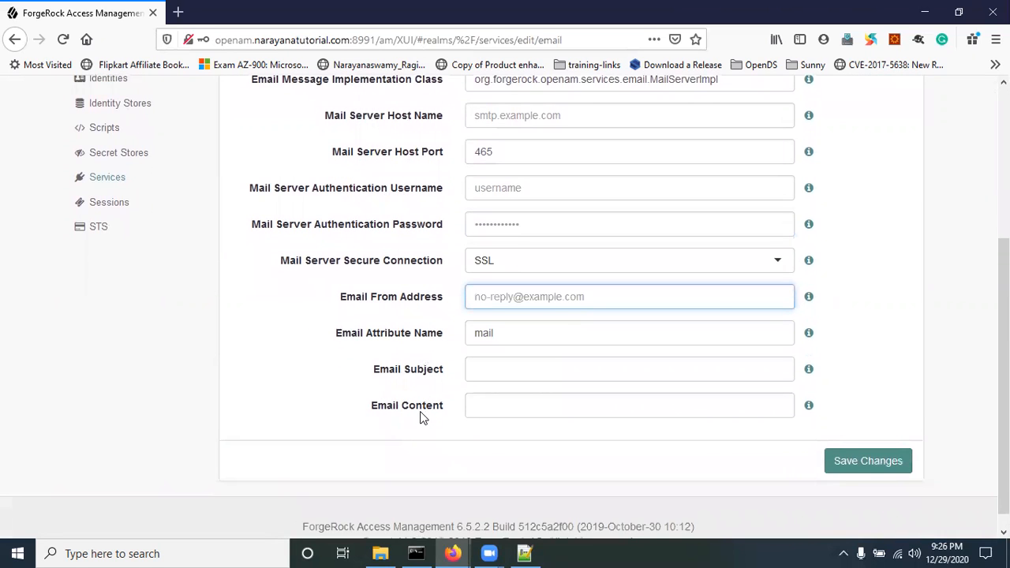
scroll(421, 418, up, 6)
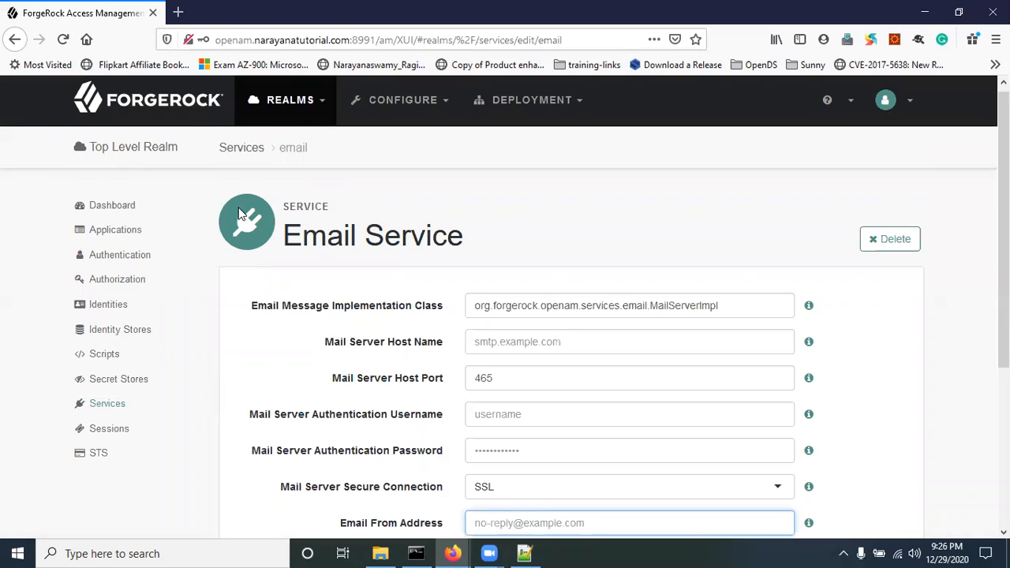
click(178, 13)
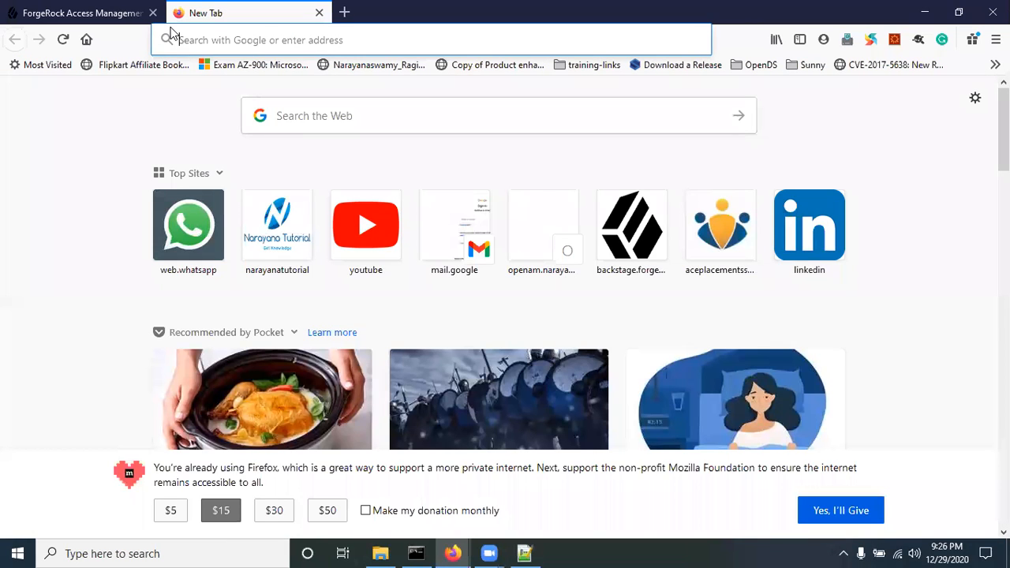
Step: Go to mailtrap.io and sign in to Mailtrap with a Google account
text(mailtrap.io/)
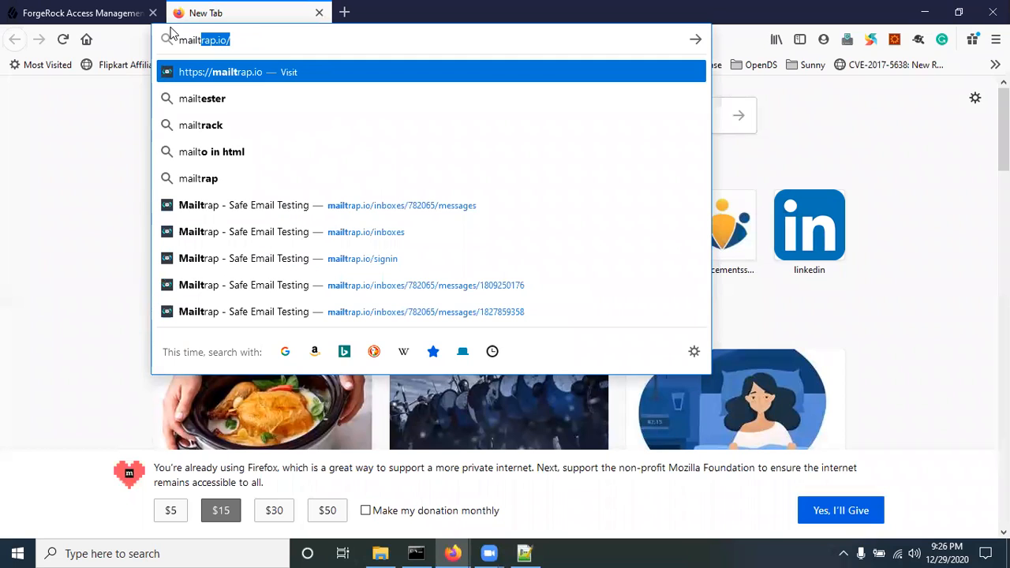
key(Return)
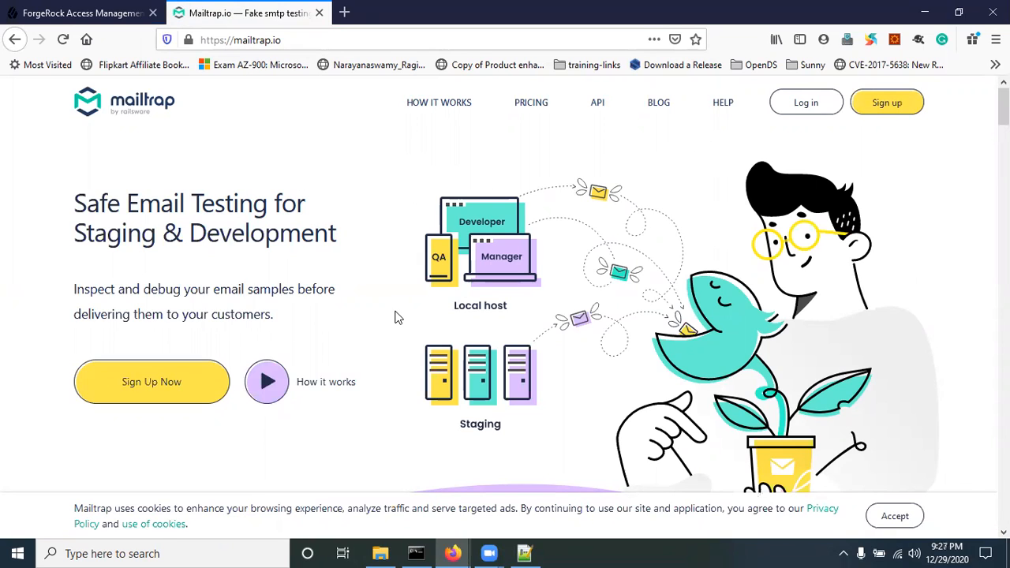
click(813, 108)
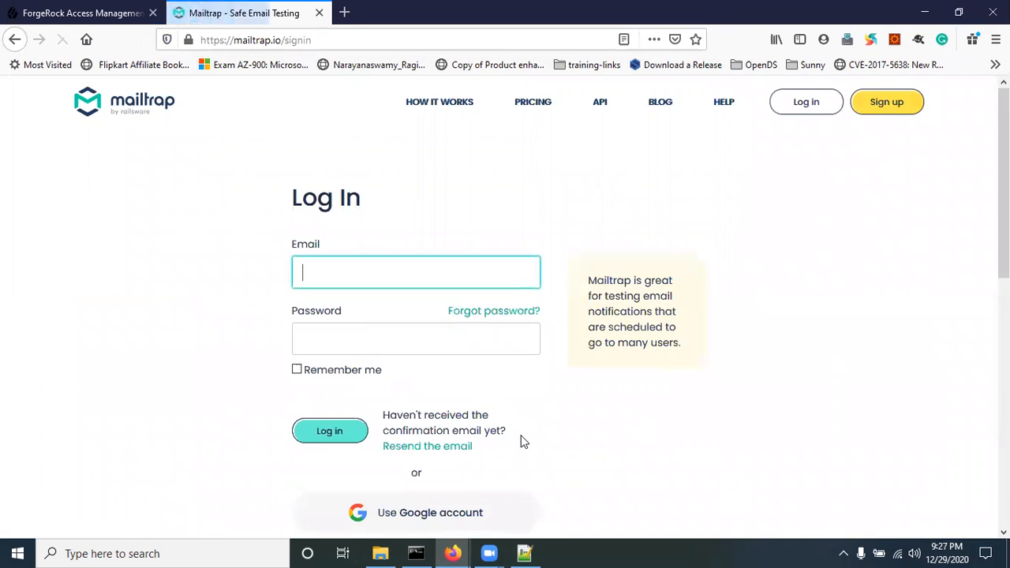
scroll(520, 442, down, 2)
click(397, 362)
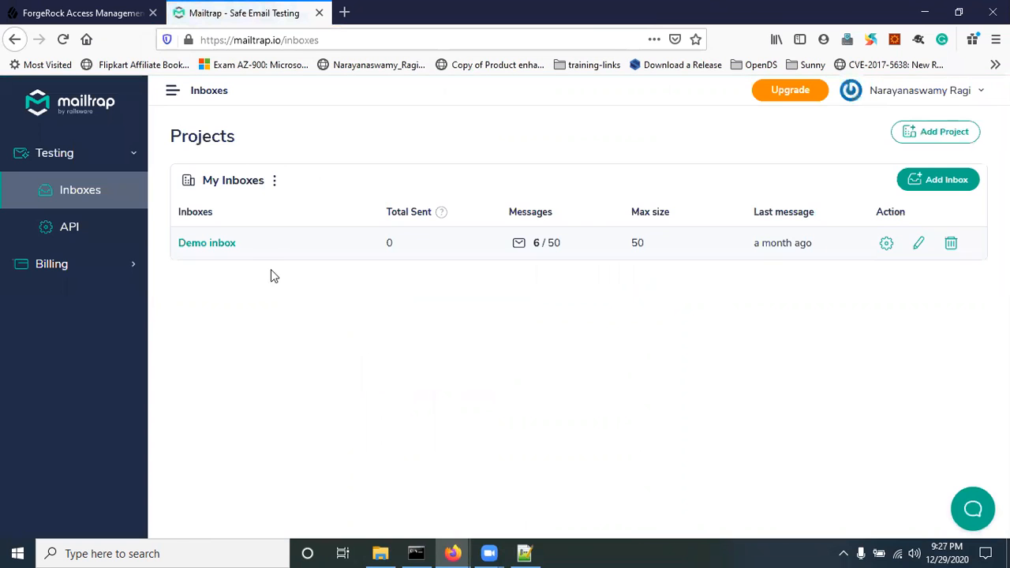
Step: Copy the Demo inbox's SMTP host smtp.mailtrap.io into ForgeRock's mail server host name field
click(214, 249)
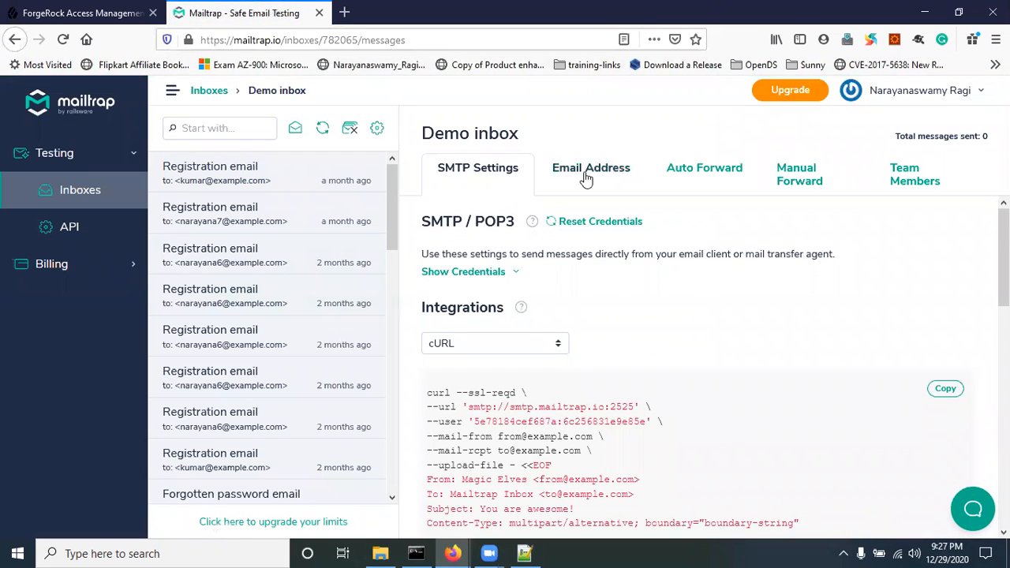
click(489, 278)
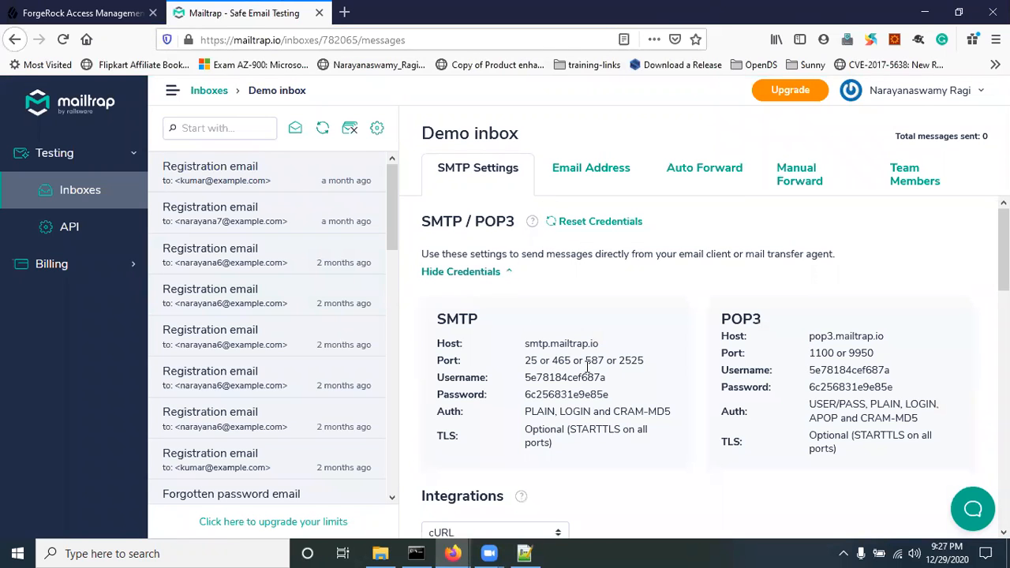
scroll(597, 380, down, 2)
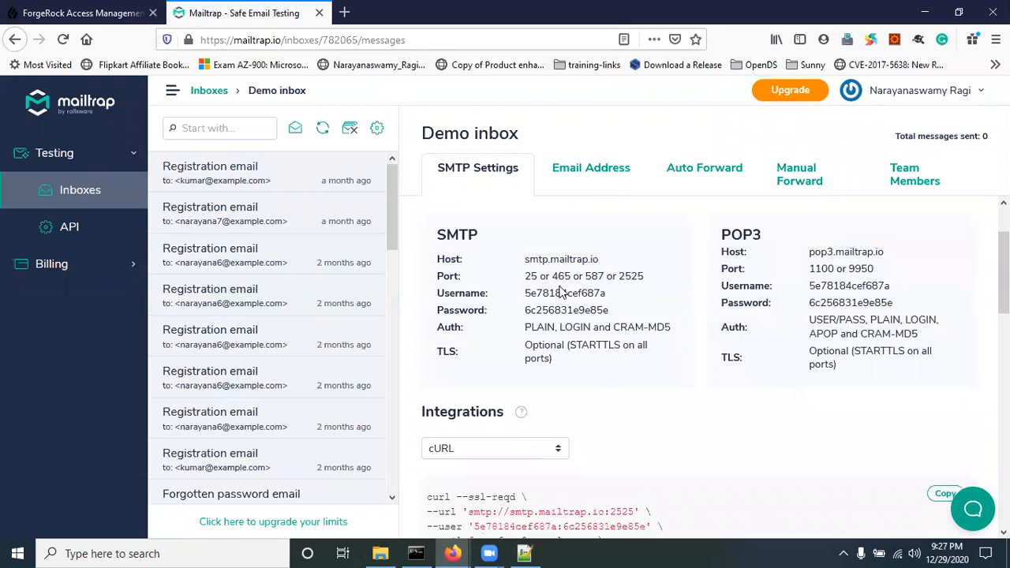
drag(522, 261, 604, 265)
key(ctrl+c)
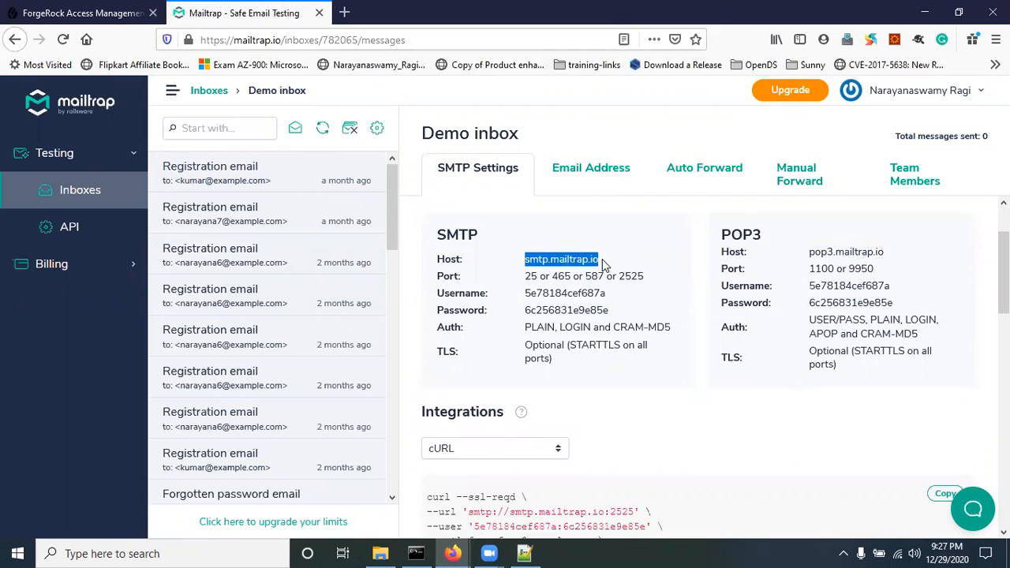
click(121, 17)
click(529, 347)
key(ctrl+v)
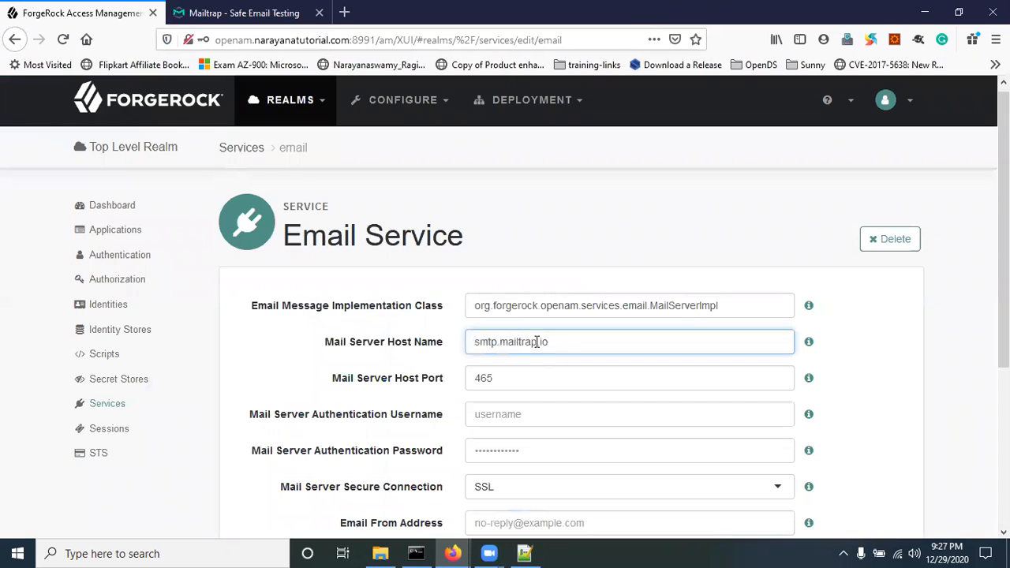
Step: Copy the Mailtrap SMTP username into ForgeRock's authentication username field
click(214, 16)
click(560, 277)
double_click(560, 278)
double_click(533, 293)
key(ctrl+c)
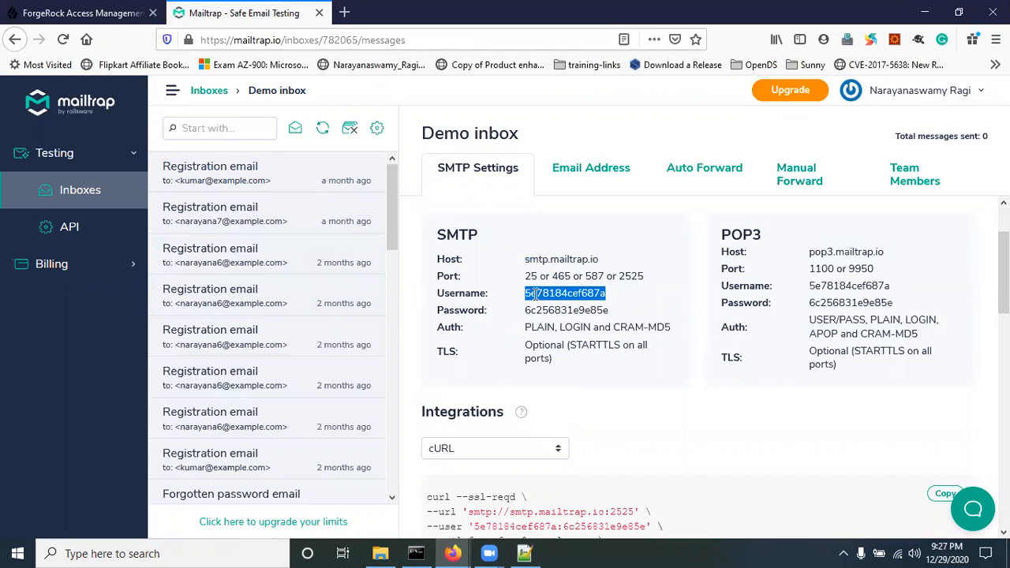
click(79, 13)
click(521, 413)
key(ctrl+v)
Step: Copy the Mailtrap SMTP password into ForgeRock's authentication password field
click(236, 12)
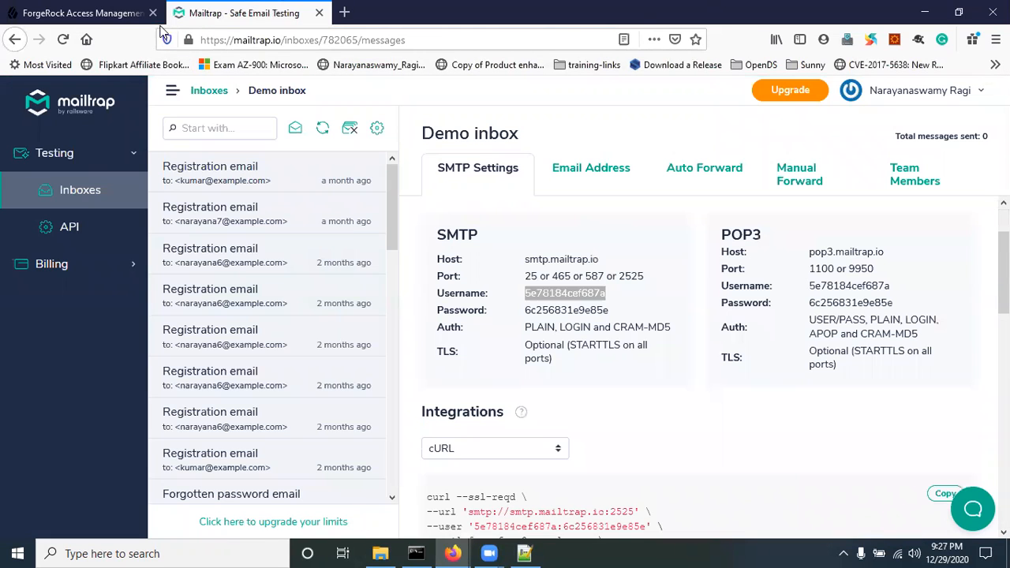
double_click(566, 311)
click(79, 13)
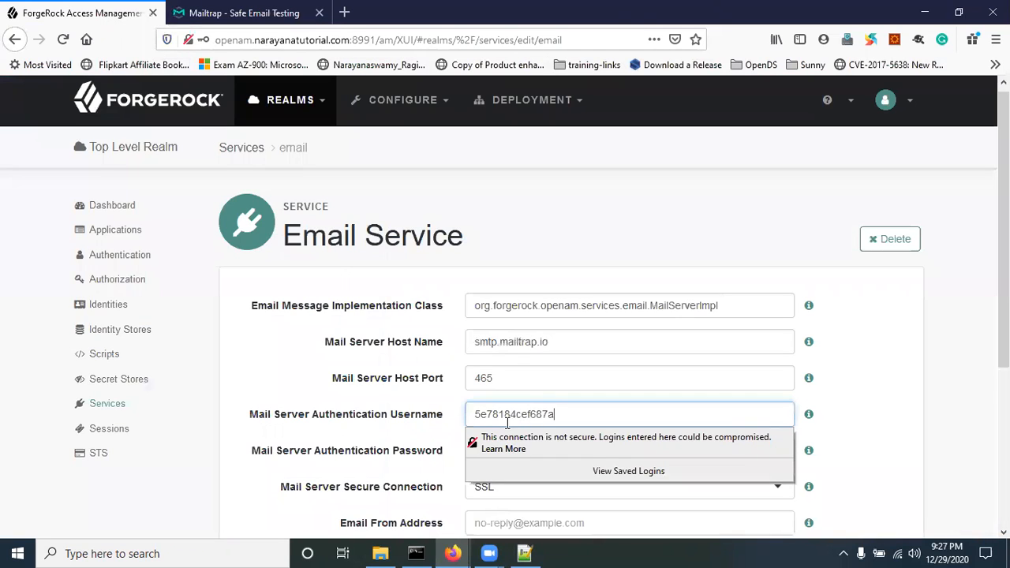
click(621, 464)
key(ctrl+v)
click(867, 451)
Step: Set the secure connection to Non SSL, clear the email subject, and save the email service
scroll(868, 451, down, 1)
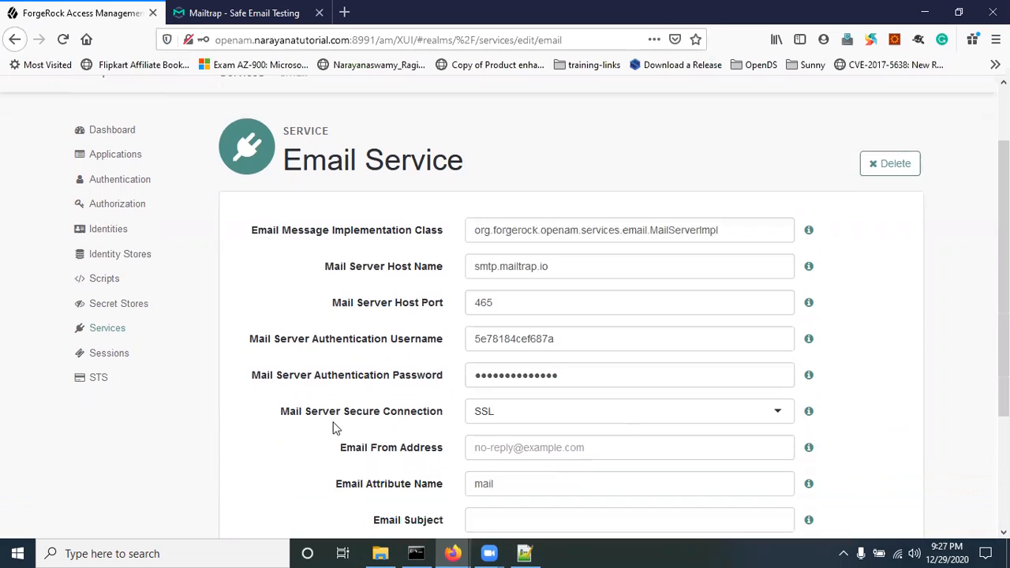
click(529, 406)
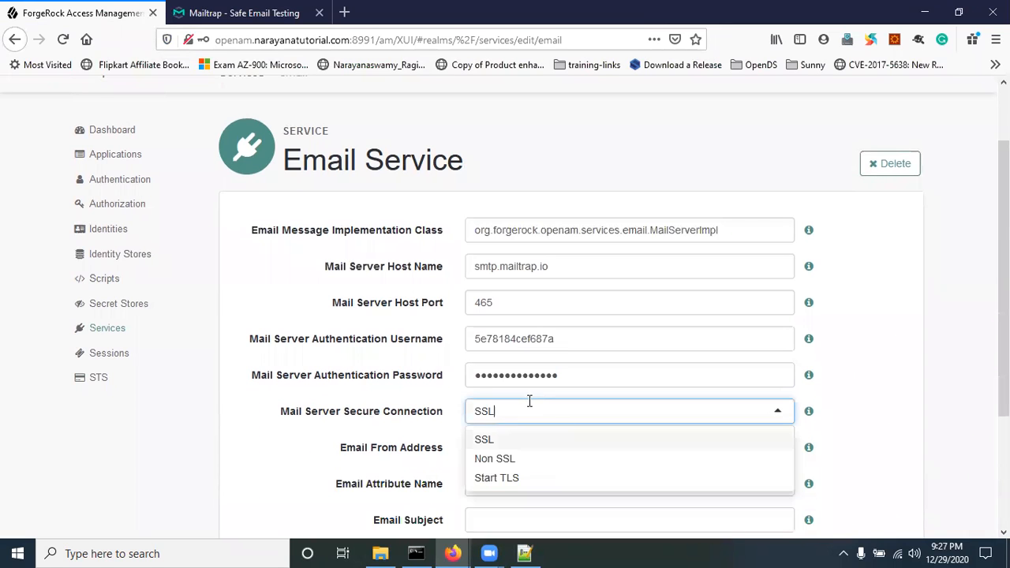
click(505, 460)
scroll(900, 426, down, 2)
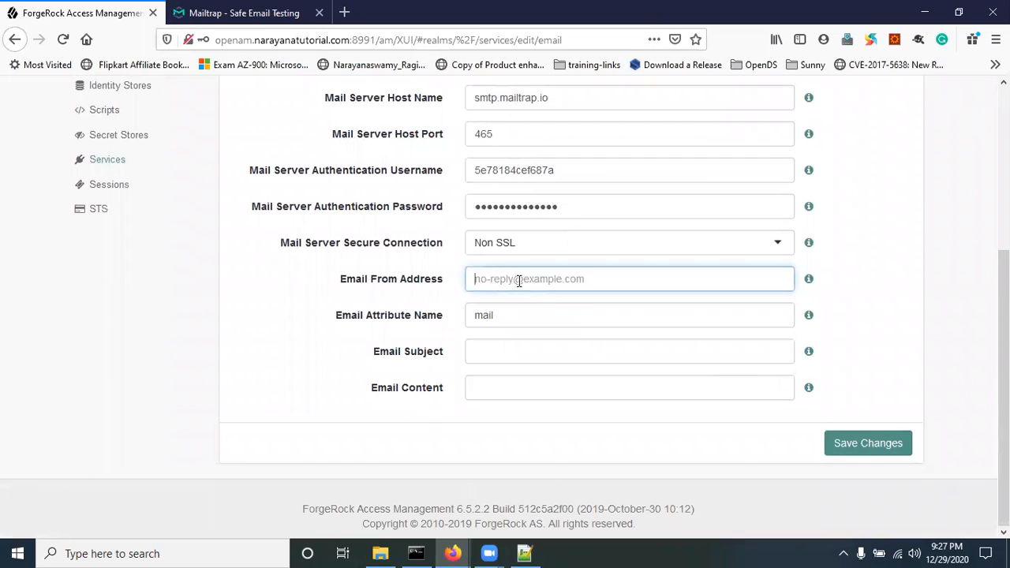
text(registration@example.com)
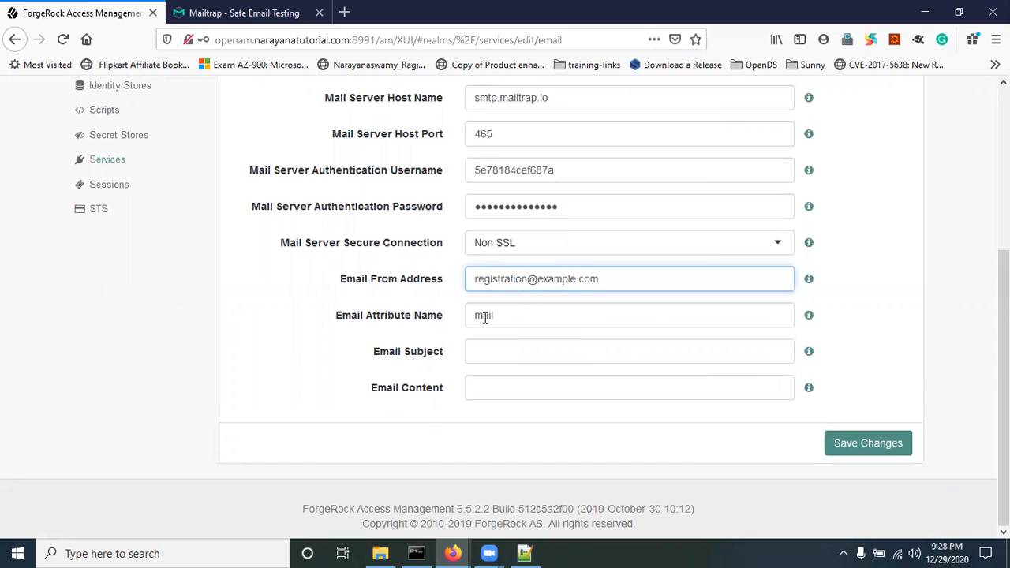
click(494, 358)
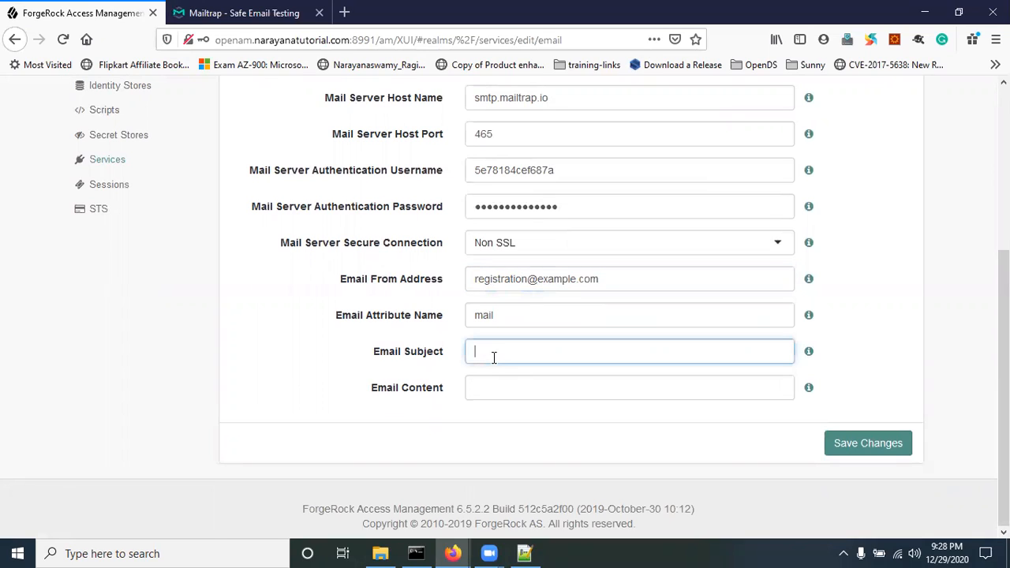
text(Registration Email)
key(Tab)
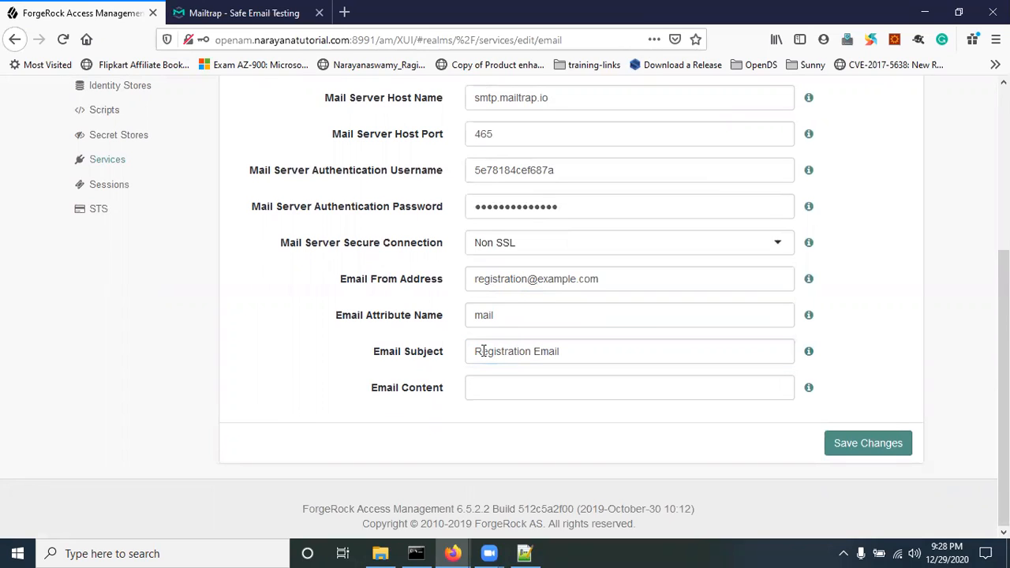
click(483, 351)
drag(581, 351, 473, 341)
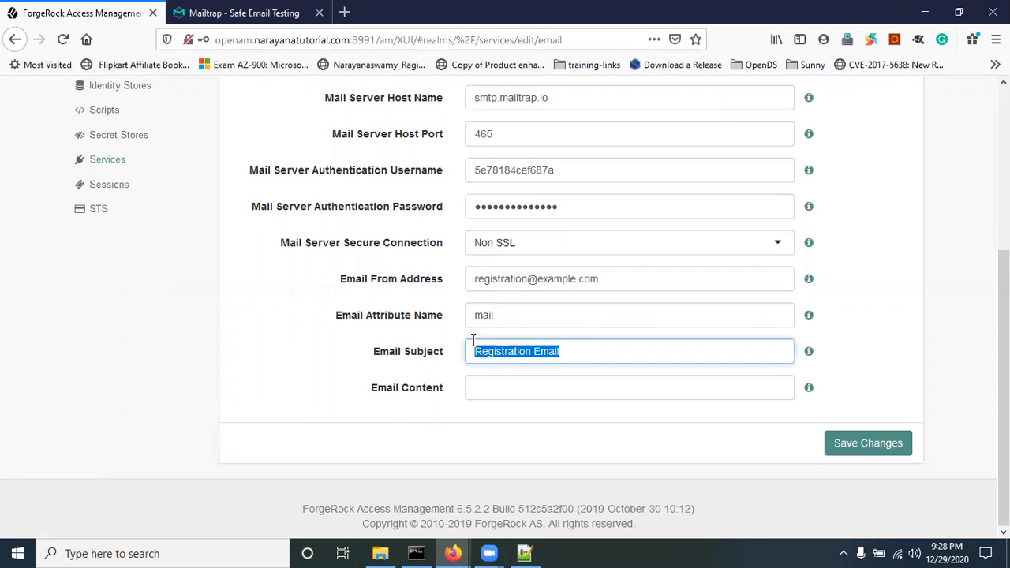
key(BackSpace)
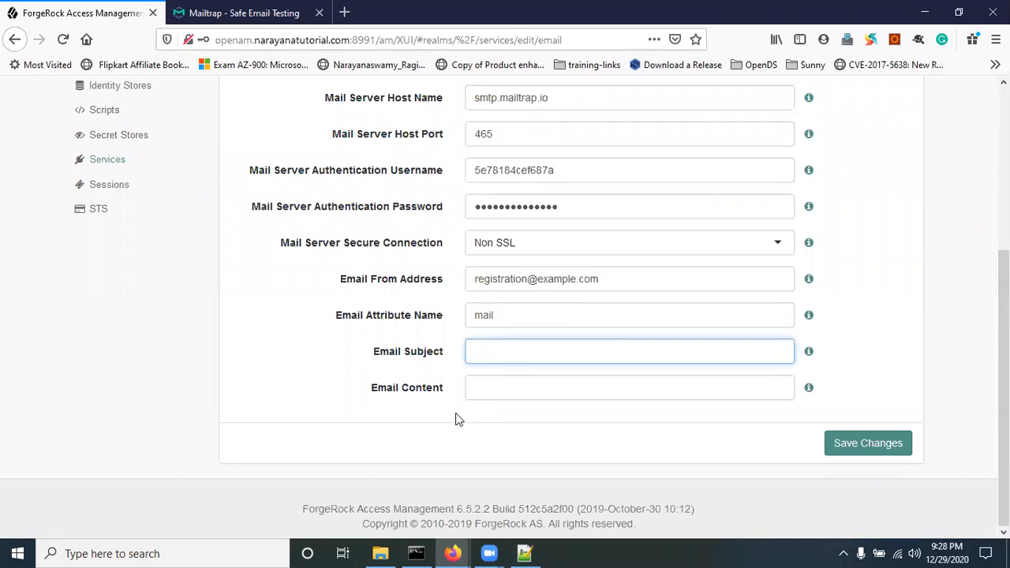
click(863, 449)
Step: Confirm Email Verification is on in User Self-Service registration, then bring up the logged-out window
scroll(401, 379, up, 3)
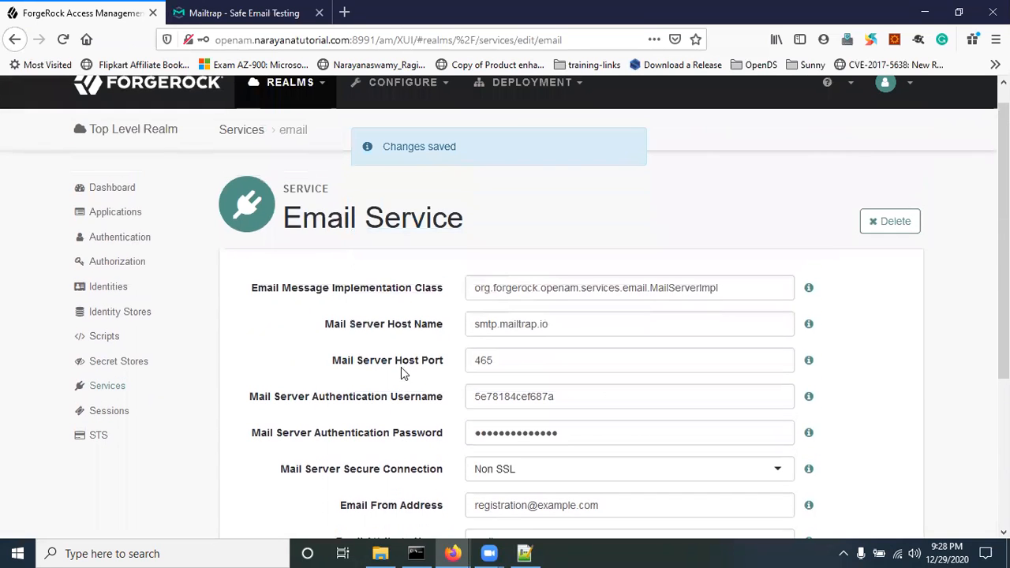
click(123, 392)
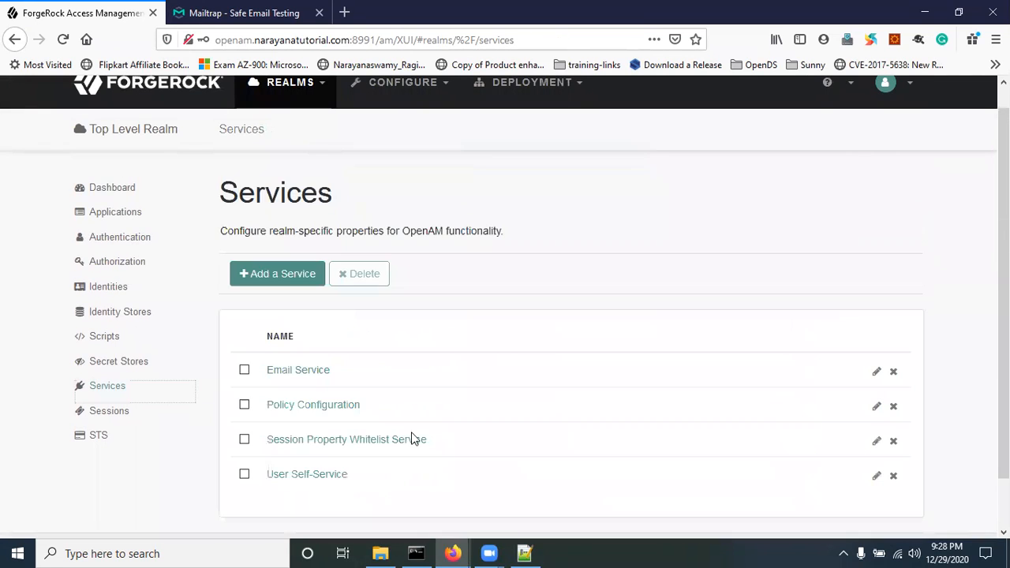
scroll(384, 374, down, 1)
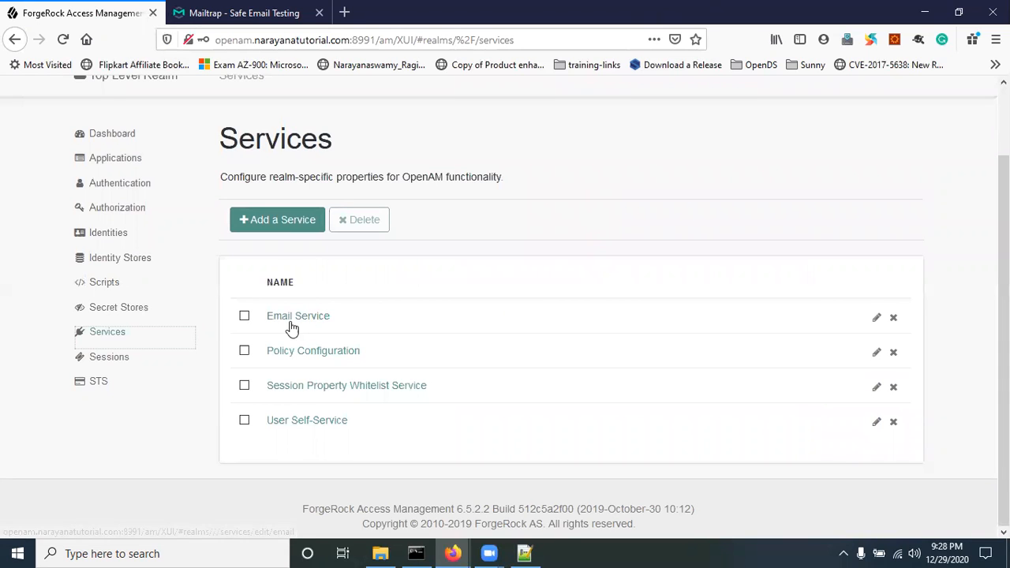
click(311, 422)
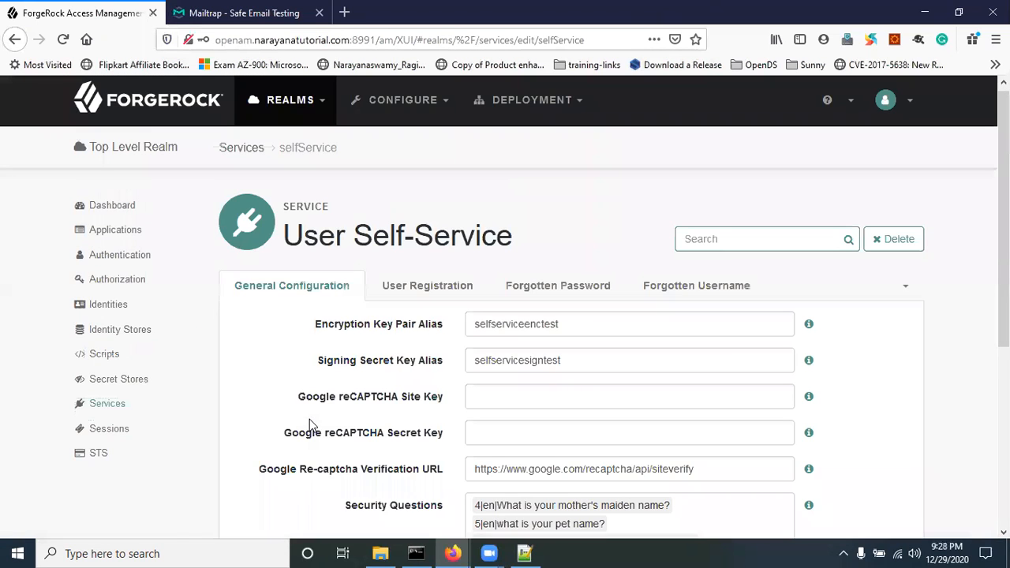
click(418, 290)
scroll(410, 290, down, 3)
click(478, 284)
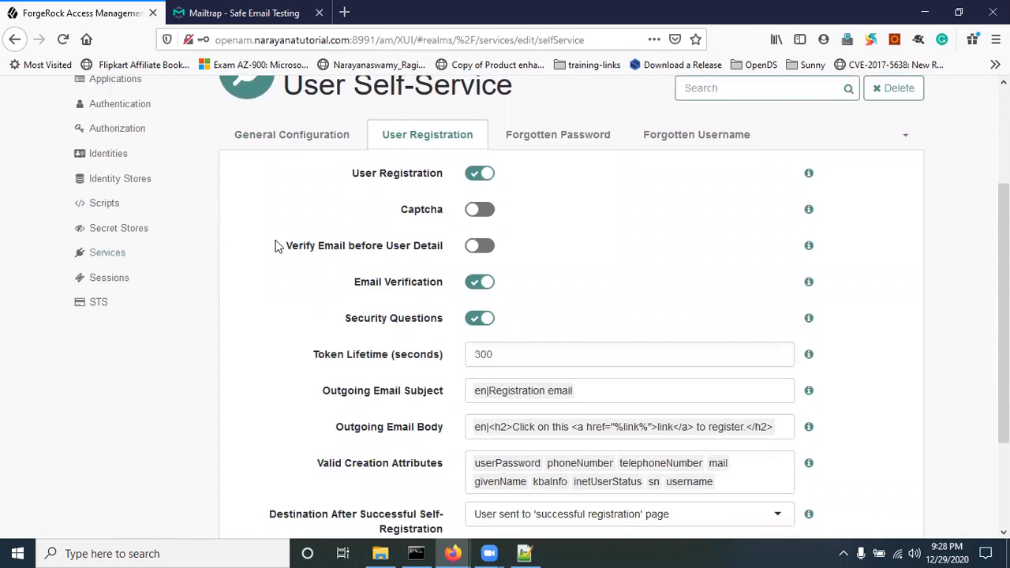
click(456, 552)
click(532, 461)
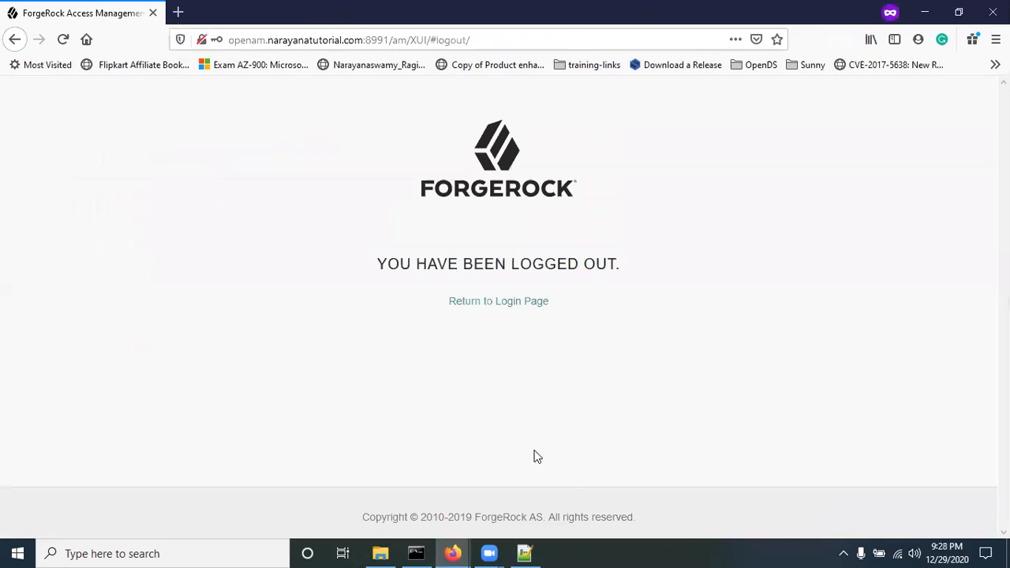
Step: Return to the sign-in page and open the Create an account form
click(498, 309)
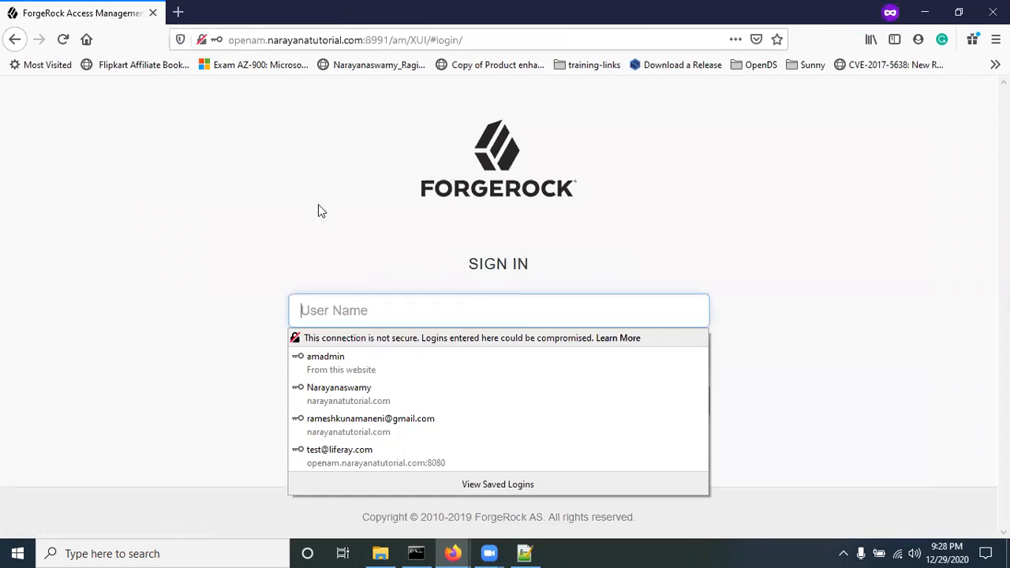
click(63, 38)
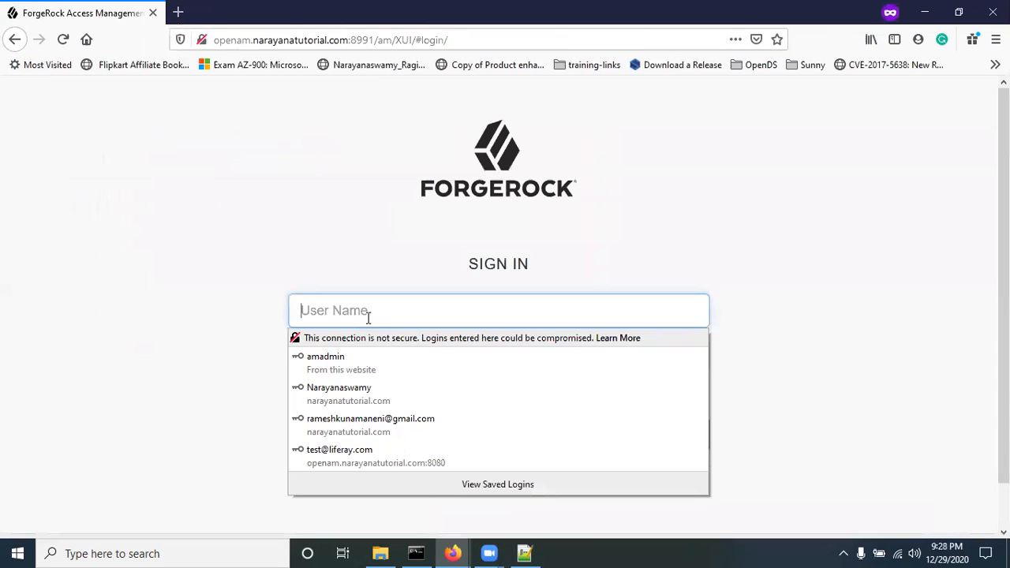
click(27, 269)
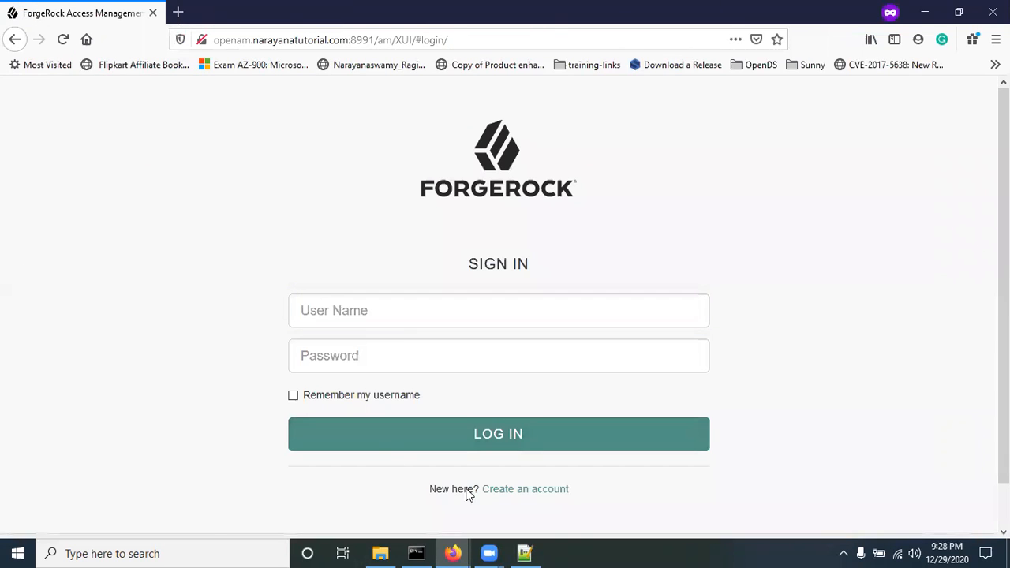
click(515, 489)
Step: Register username test12345 with names t / 12345, a test email address and matching passwords
click(367, 306)
text(t)
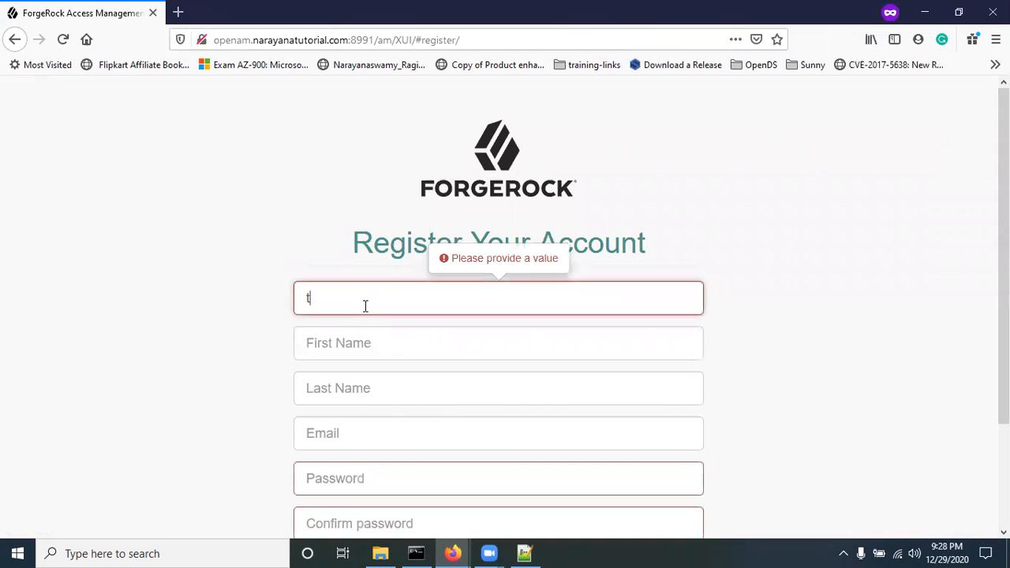
text(est12345)
key(Tab)
text(t)
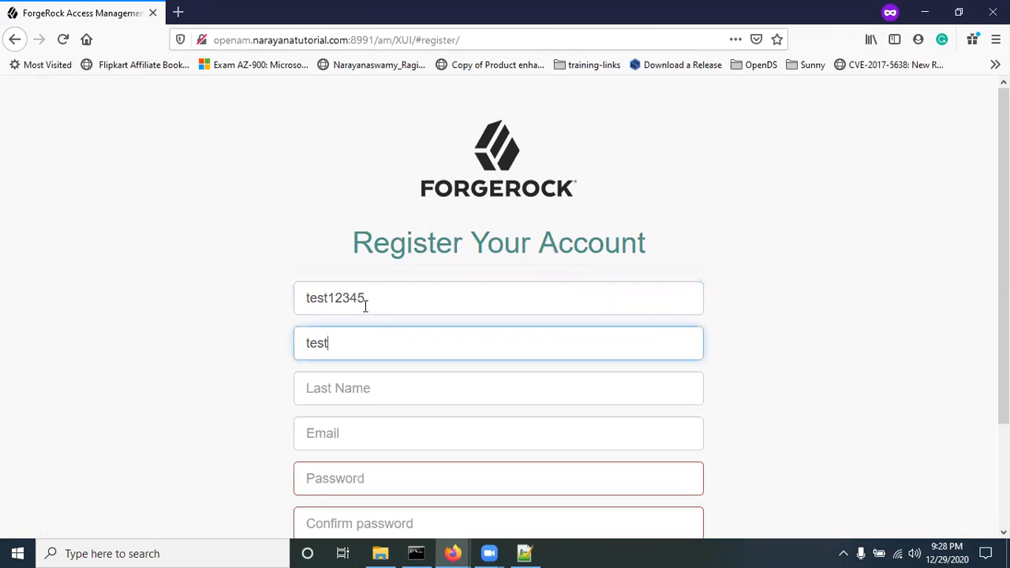
key(Tab)
text(12345)
click(335, 433)
text(test1234)
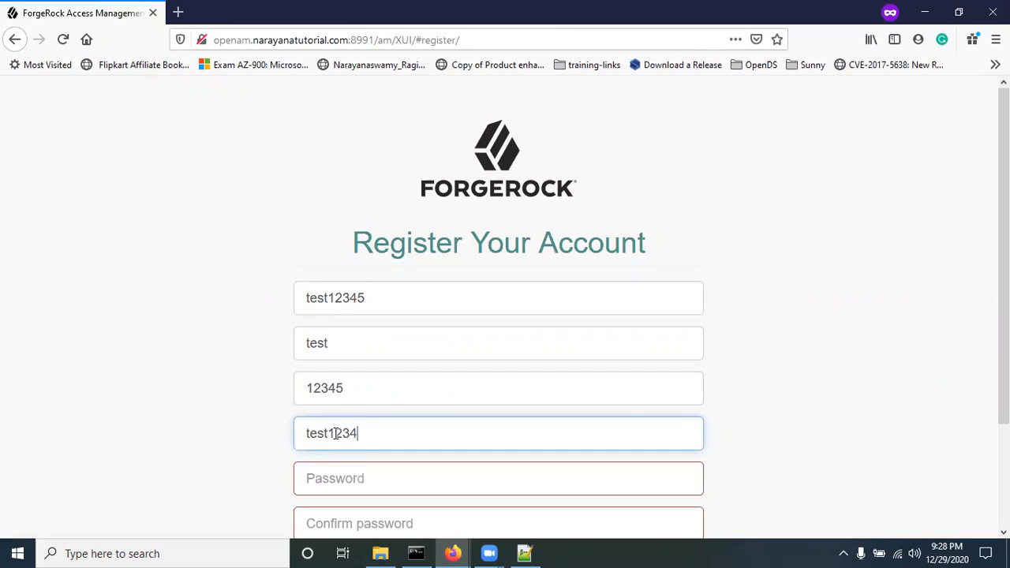
text(5@)
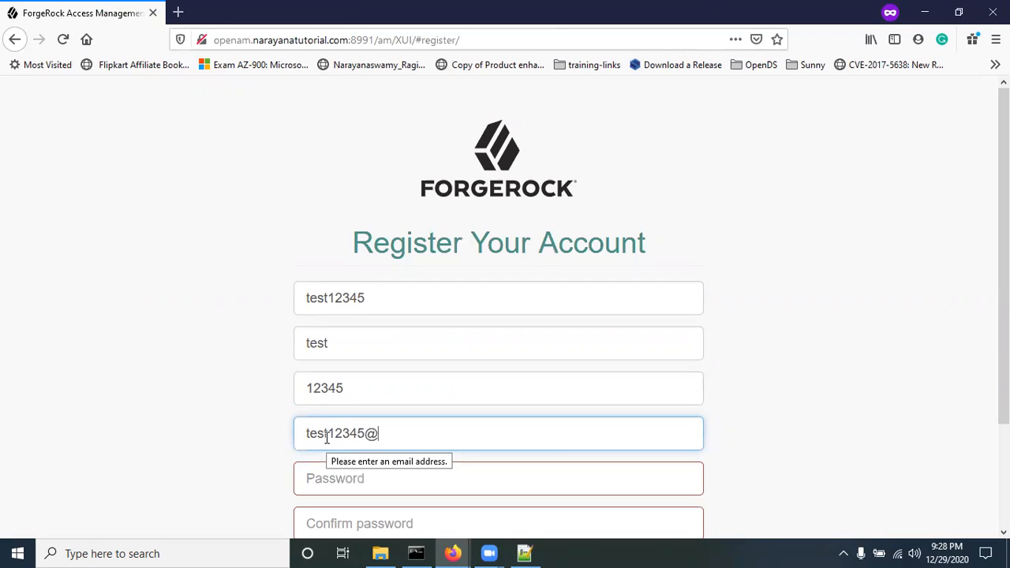
text(example.com)
key(Tab)
text(test12345)
key(Tab)
text(tes)
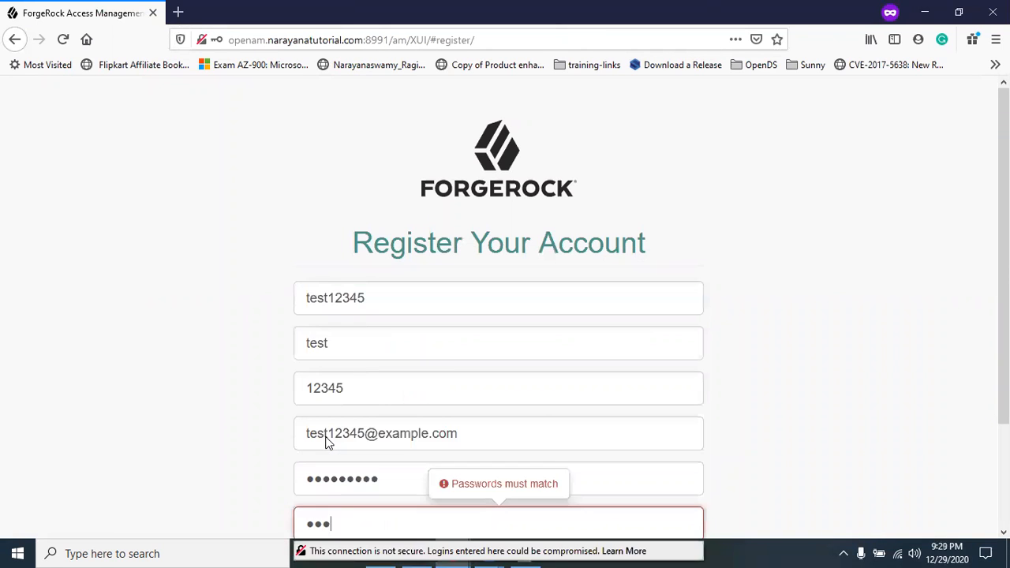
text(t12345)
scroll(203, 407, down, 3)
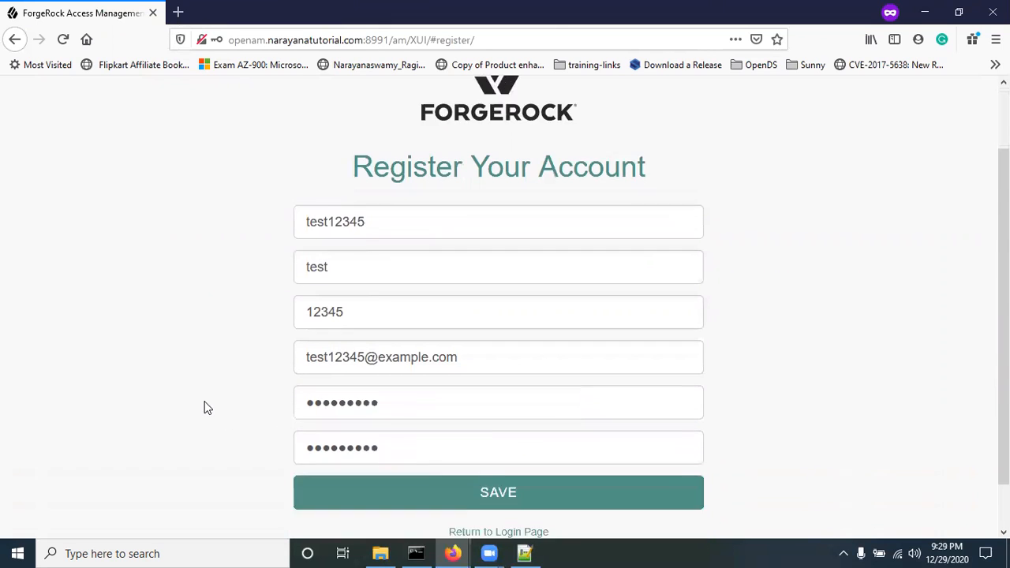
click(485, 452)
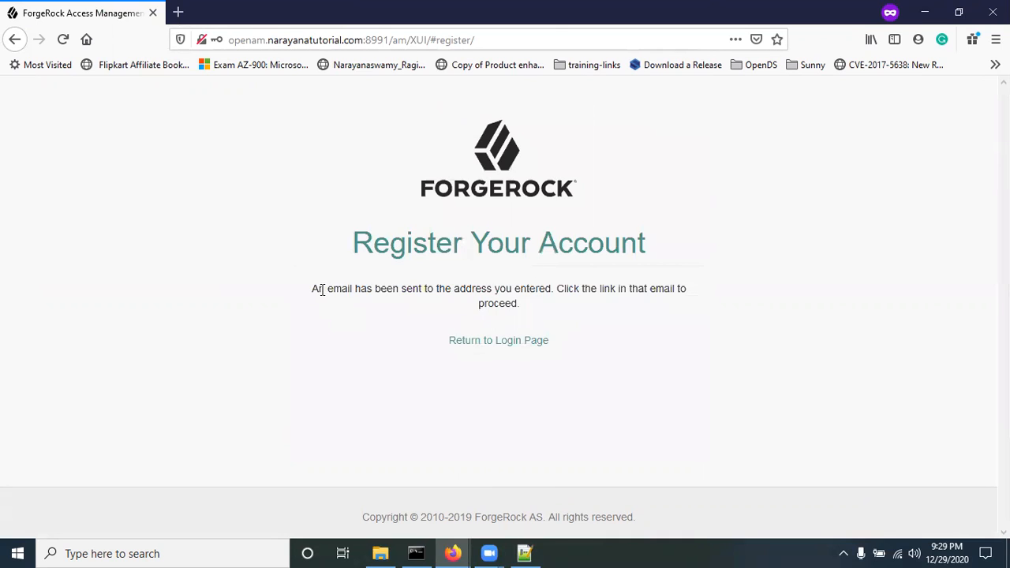
Step: Highlight the verification-email-sent confirmation and switch to the admin settings window
drag(315, 290, 548, 285)
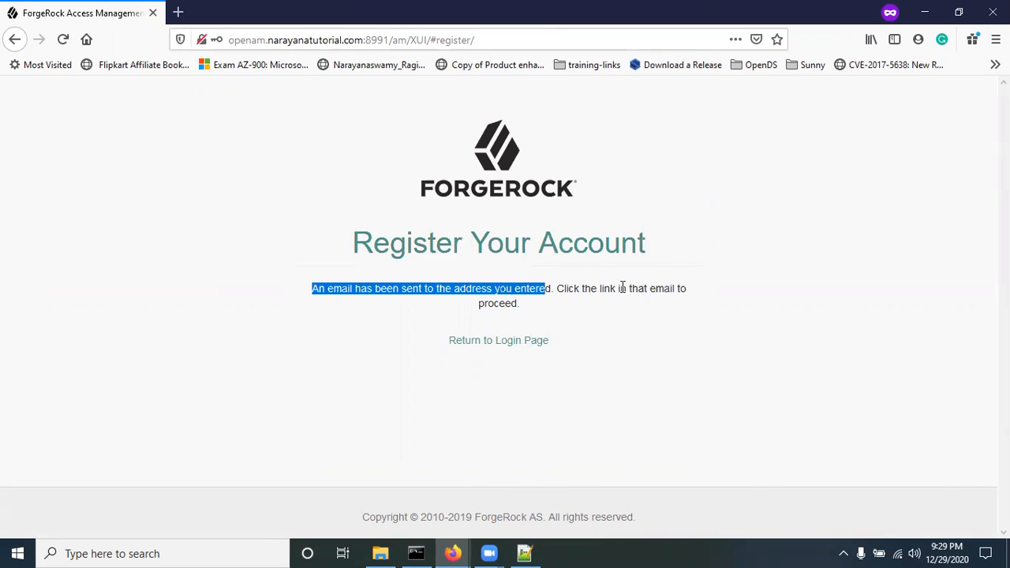
click(577, 311)
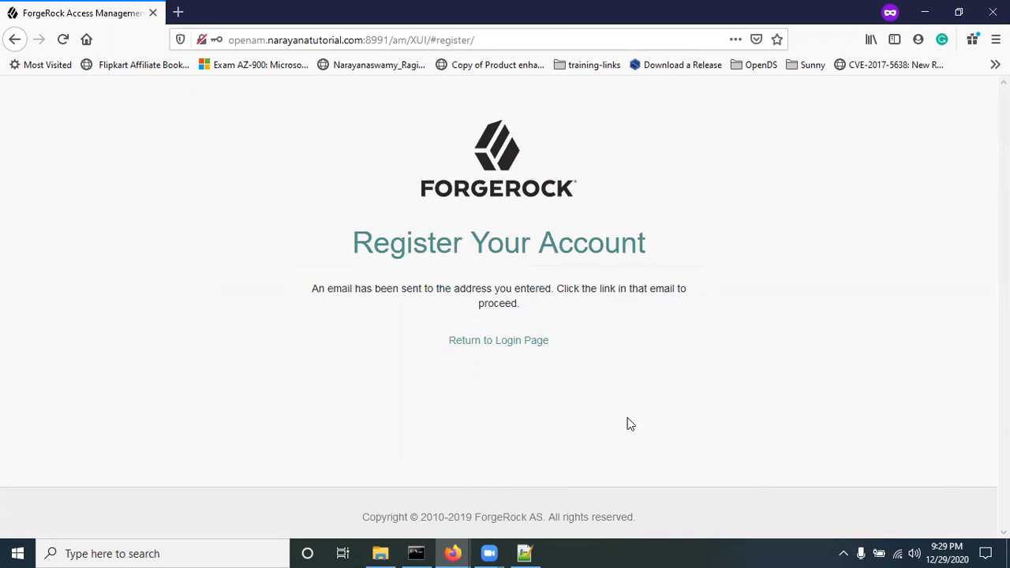
mouse_move(452, 552)
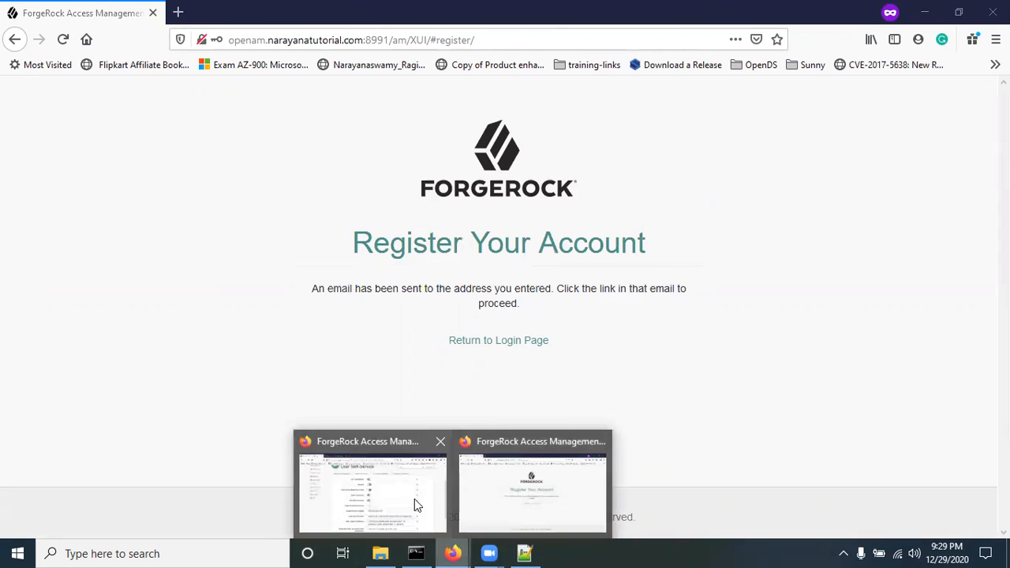
click(415, 504)
Step: Open the newest Registration email in the Demo inbox and copy its registration link address
click(237, 13)
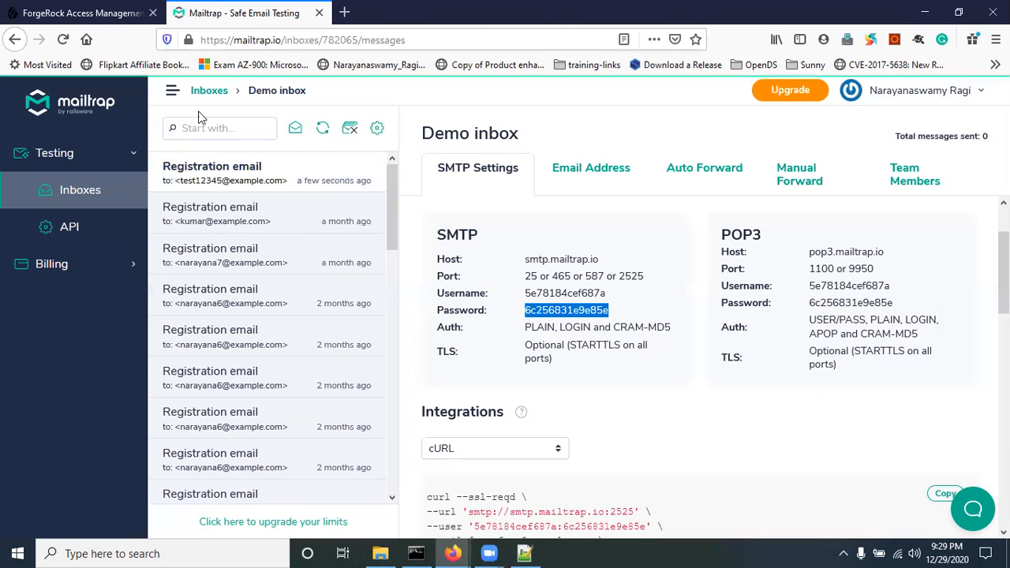
click(230, 180)
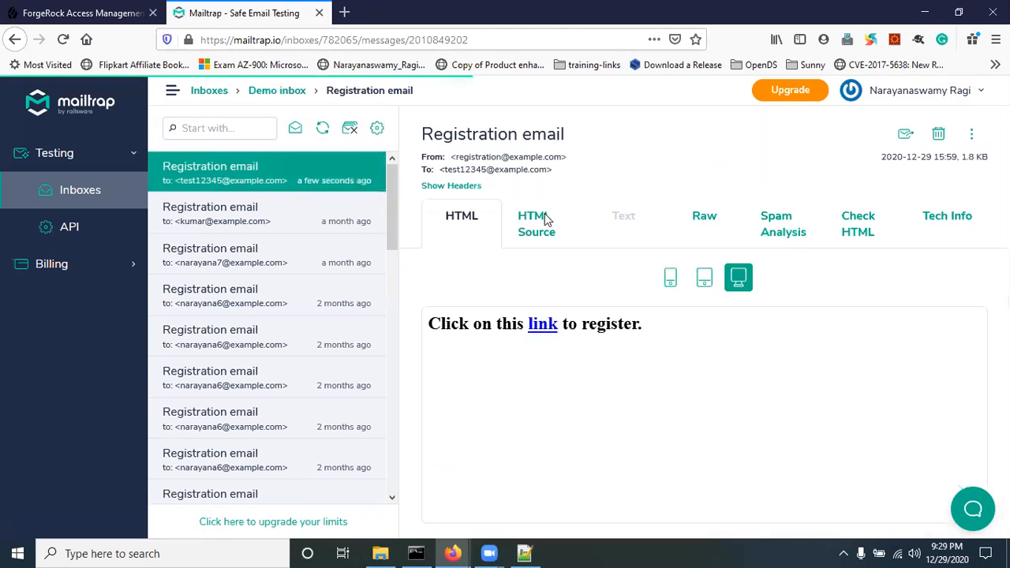
drag(453, 132, 566, 139)
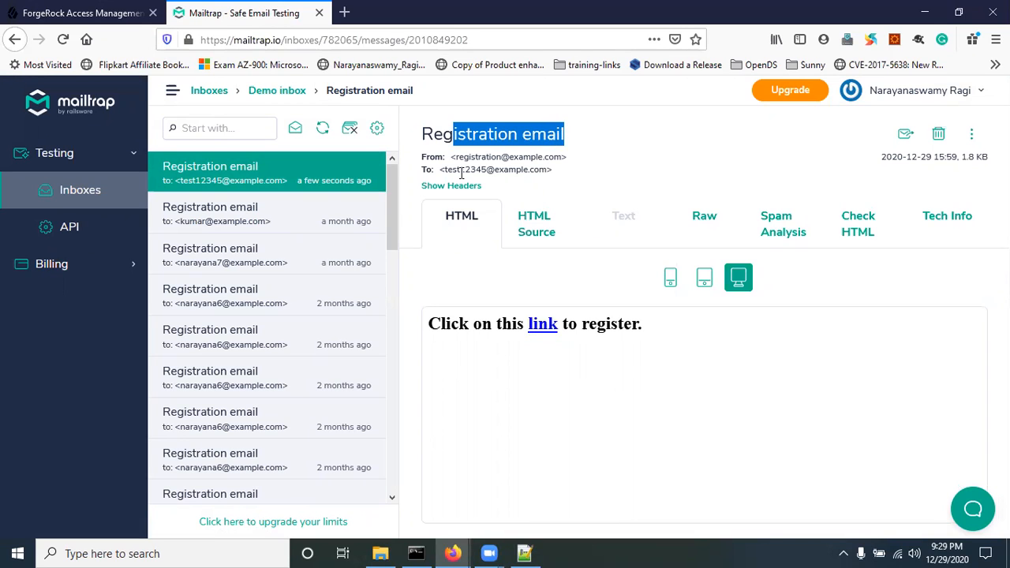
drag(470, 156, 527, 158)
drag(460, 168, 541, 170)
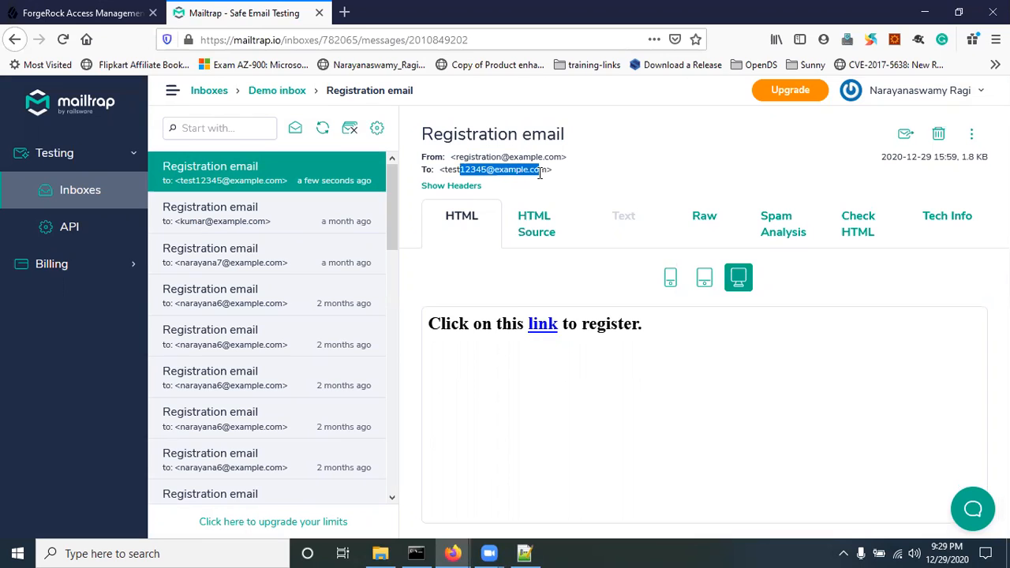
right_click(544, 331)
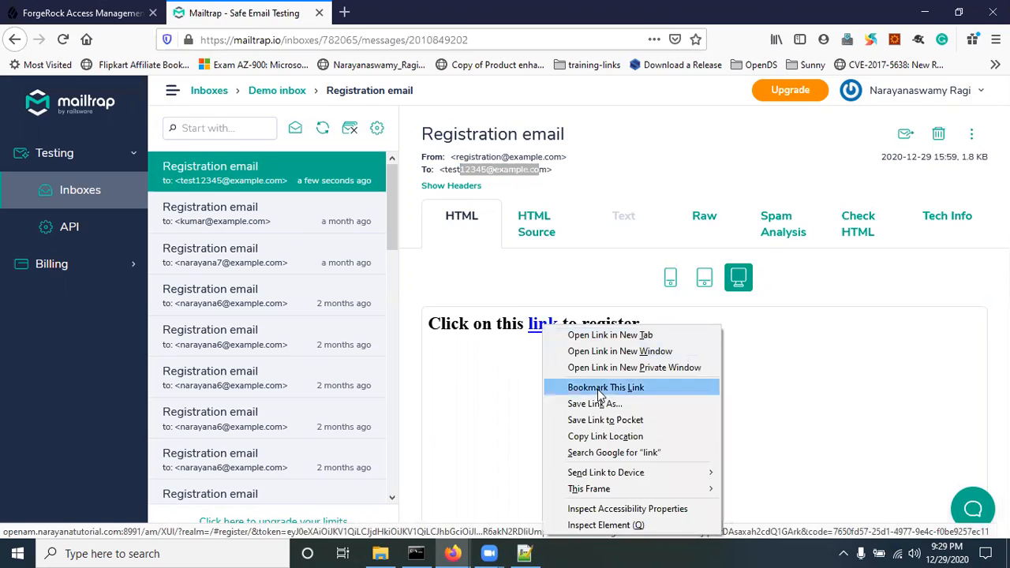
click(607, 437)
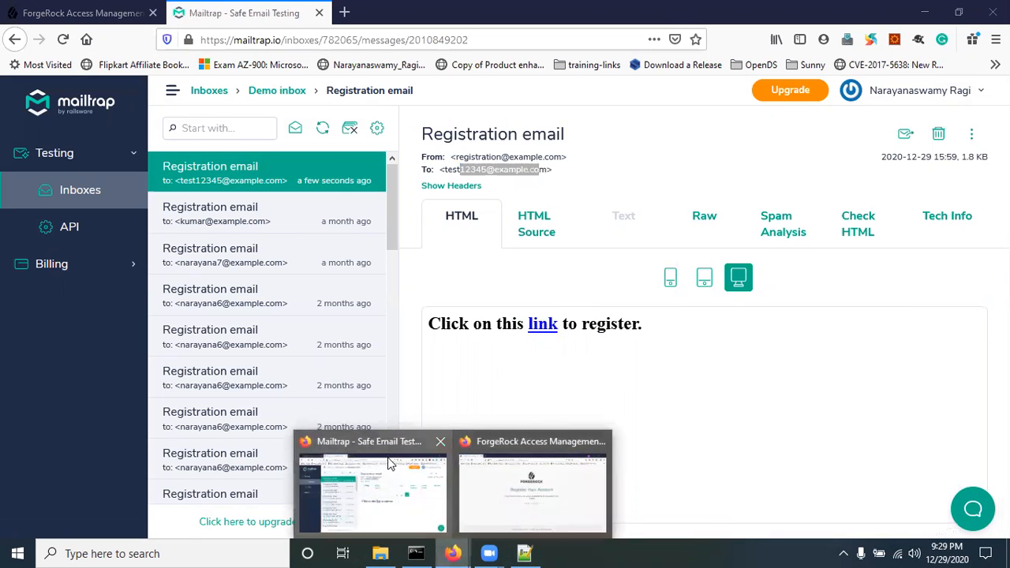
Step: In the logged-out window's sign-in page, paste the copied registration link into the address bar
click(79, 12)
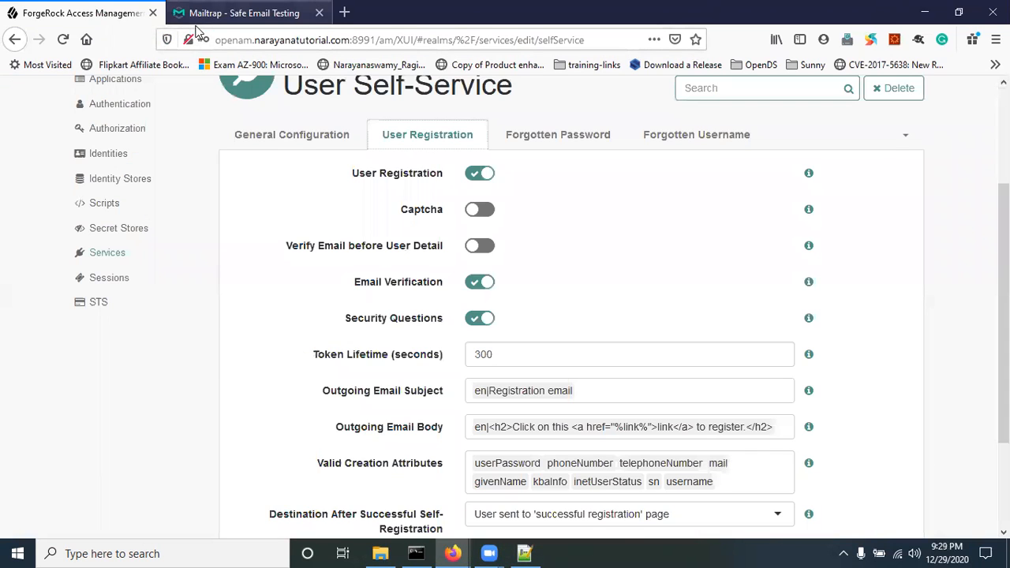
click(236, 13)
click(452, 553)
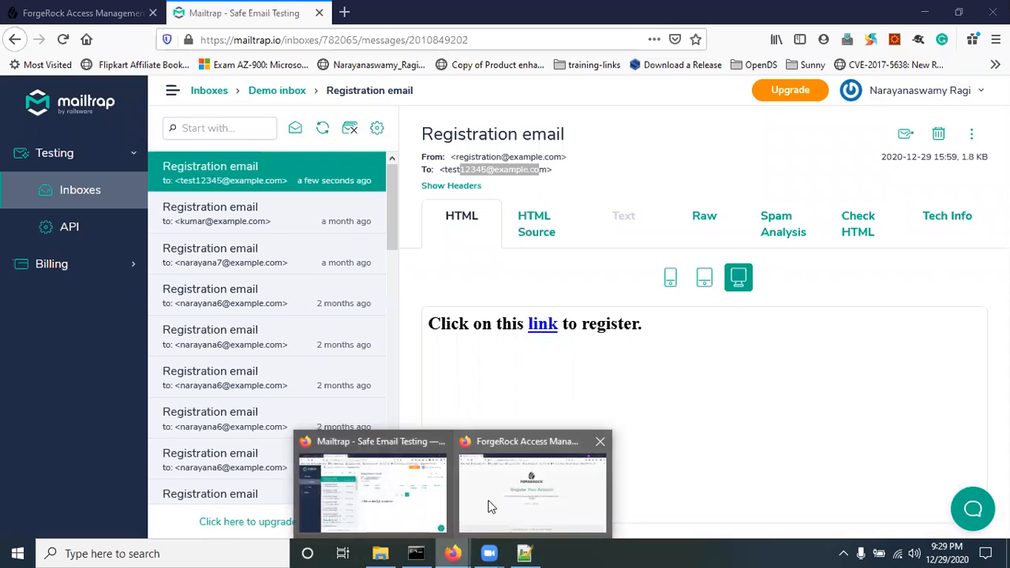
click(517, 469)
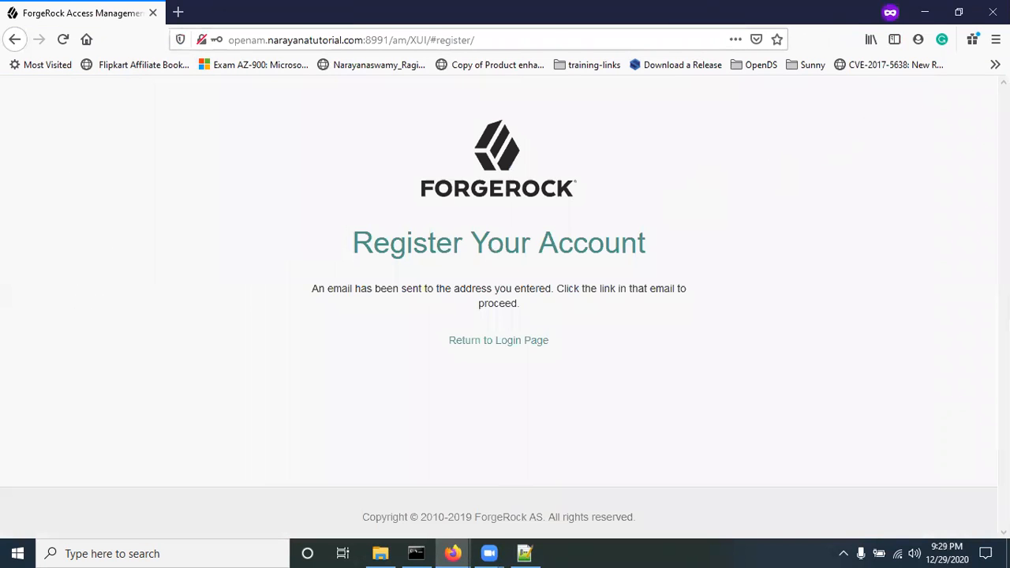
click(475, 341)
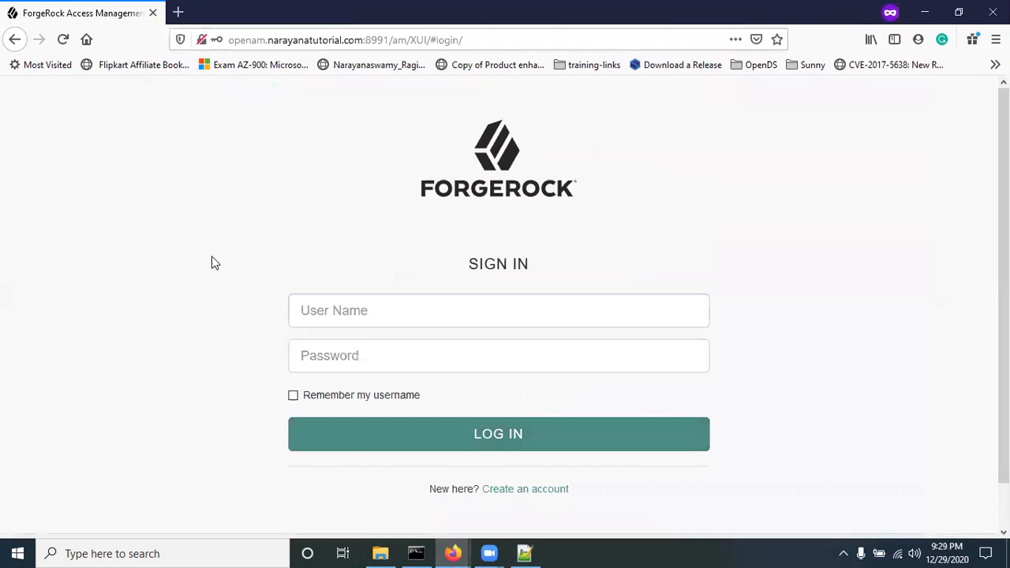
click(278, 39)
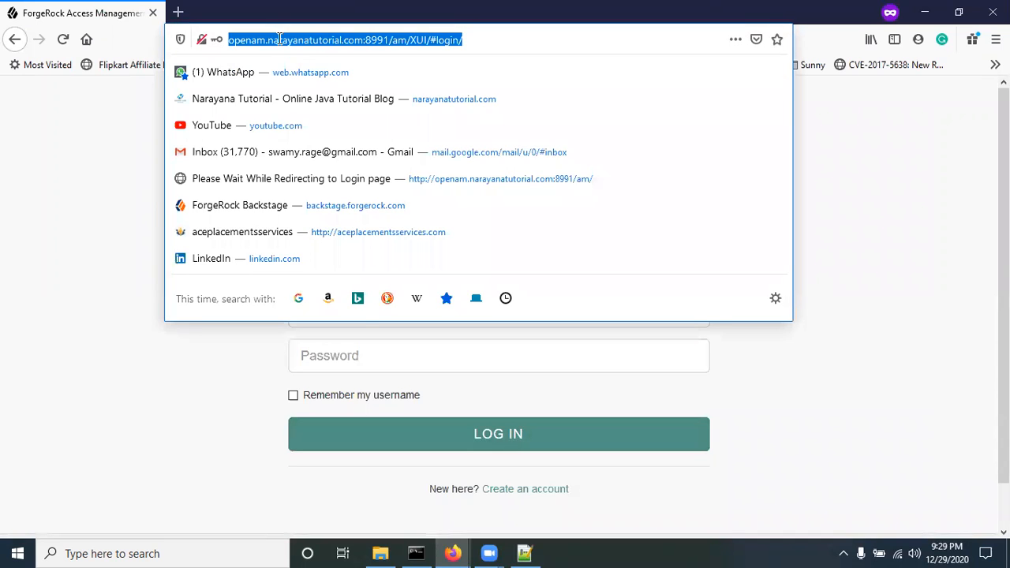
key(ctrl+v)
key(Home)
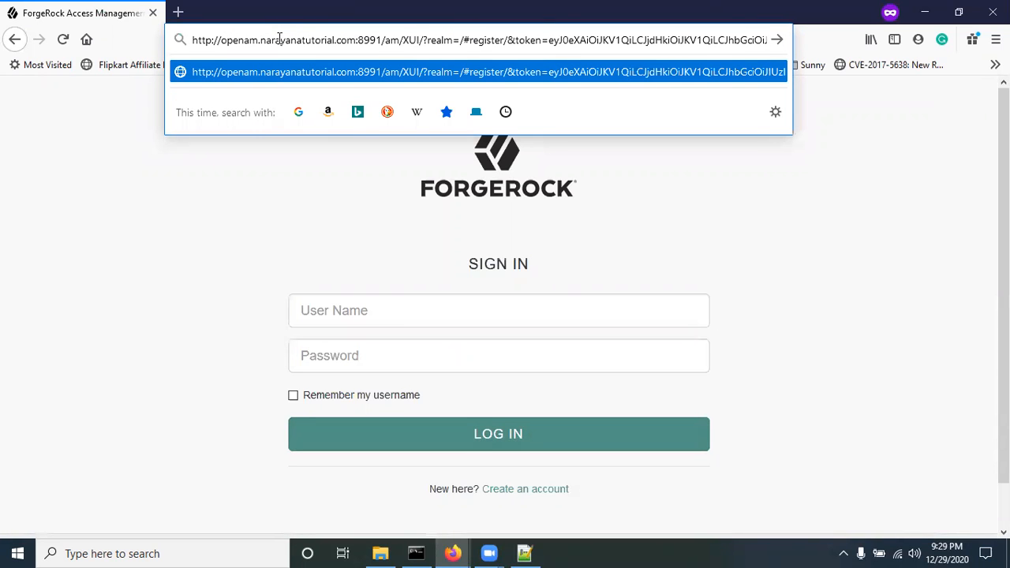
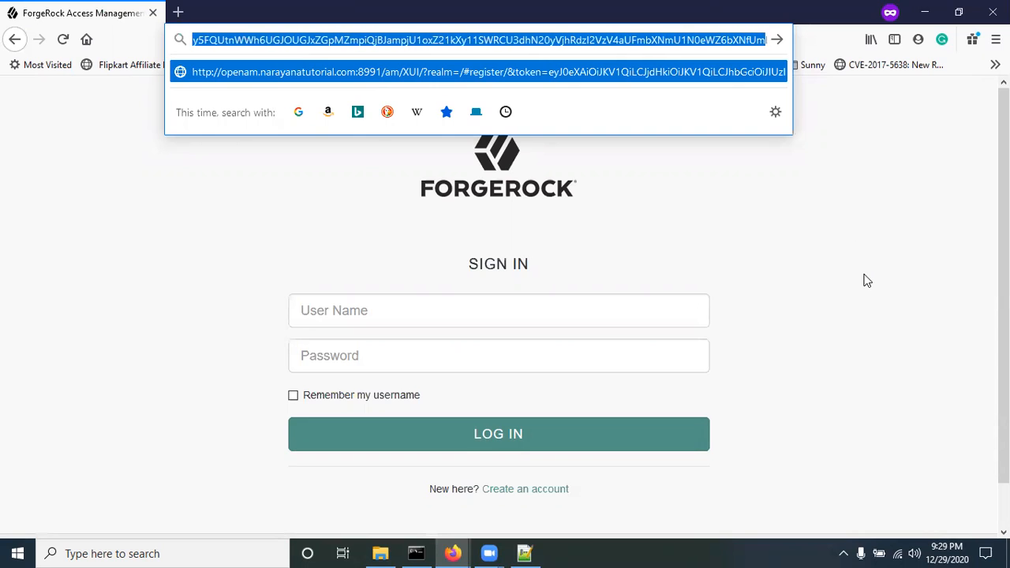
Step: Load the pasted registration link to reach the Register Your Account security-questions page
click(880, 211)
click(725, 41)
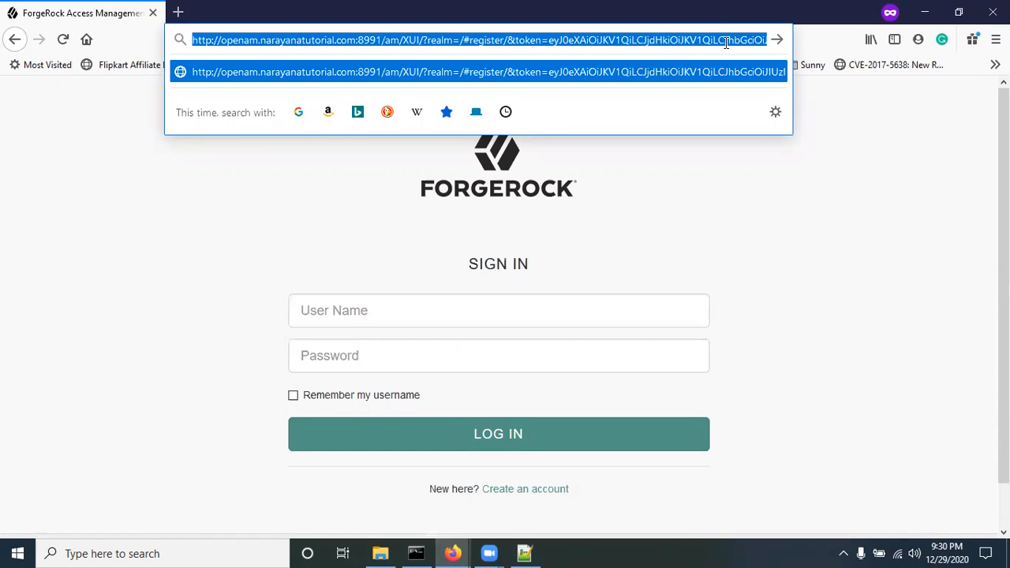
key(Return)
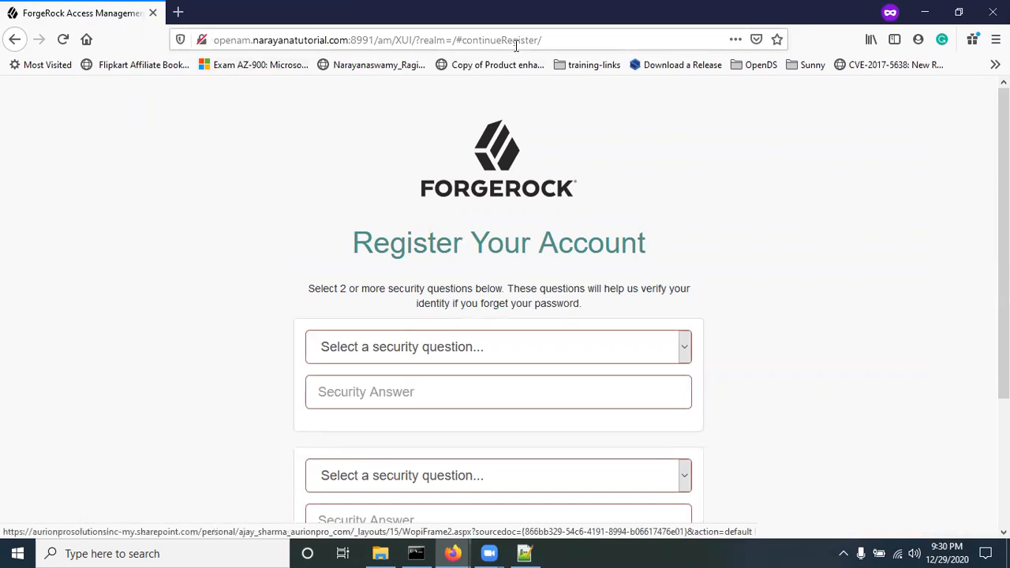
drag(487, 46, 523, 37)
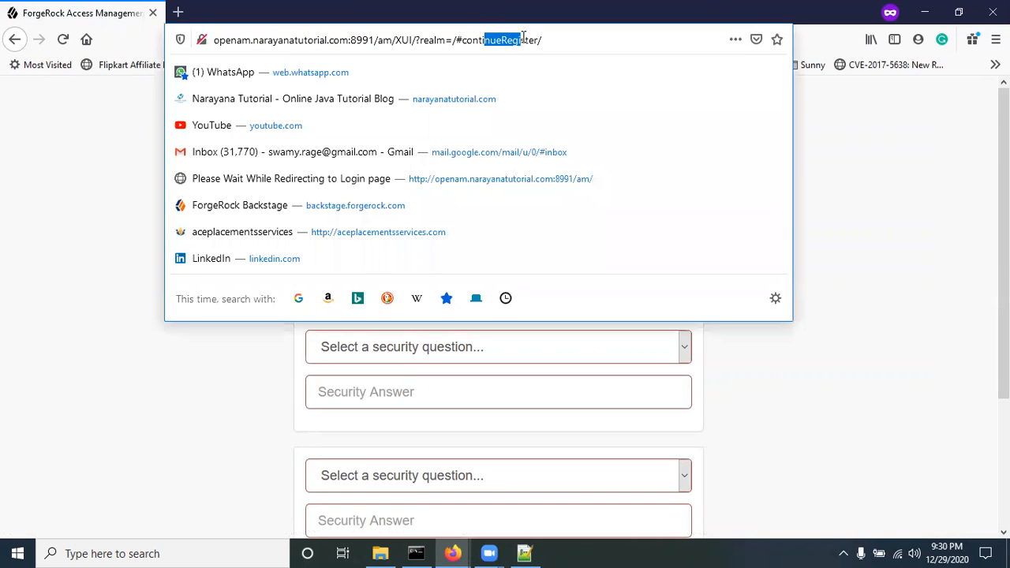
click(45, 203)
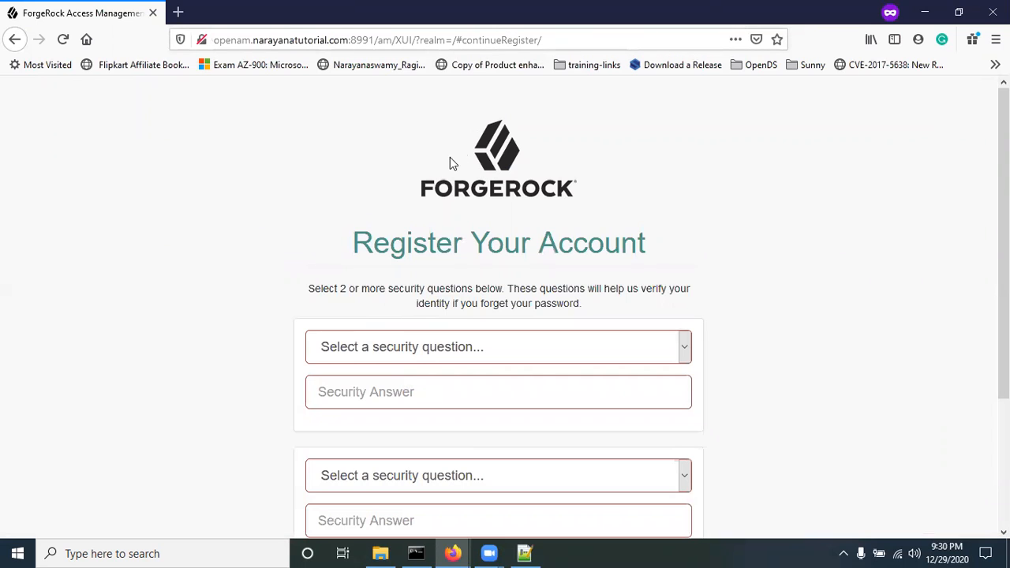
scroll(272, 266, down, 2)
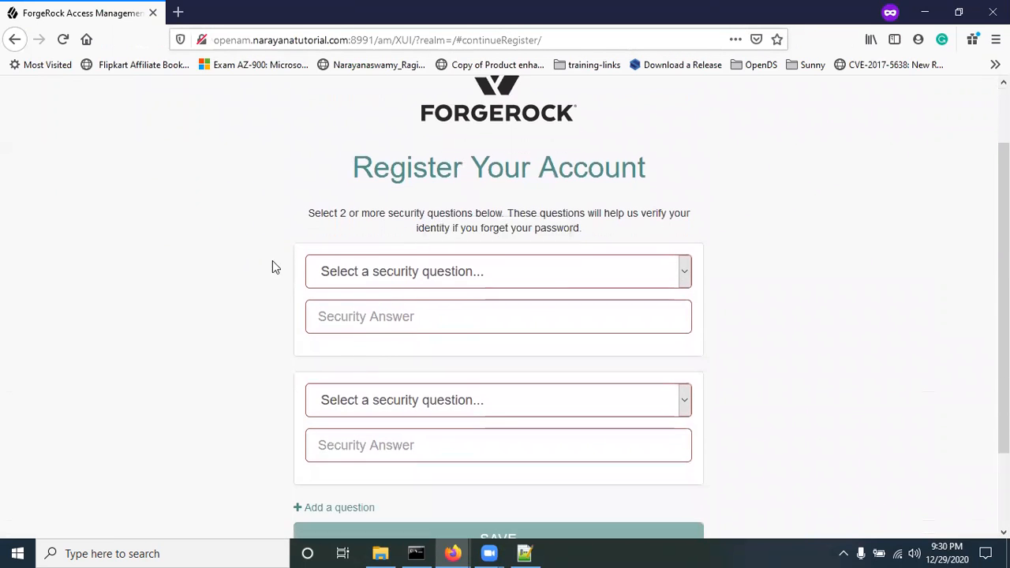
click(389, 270)
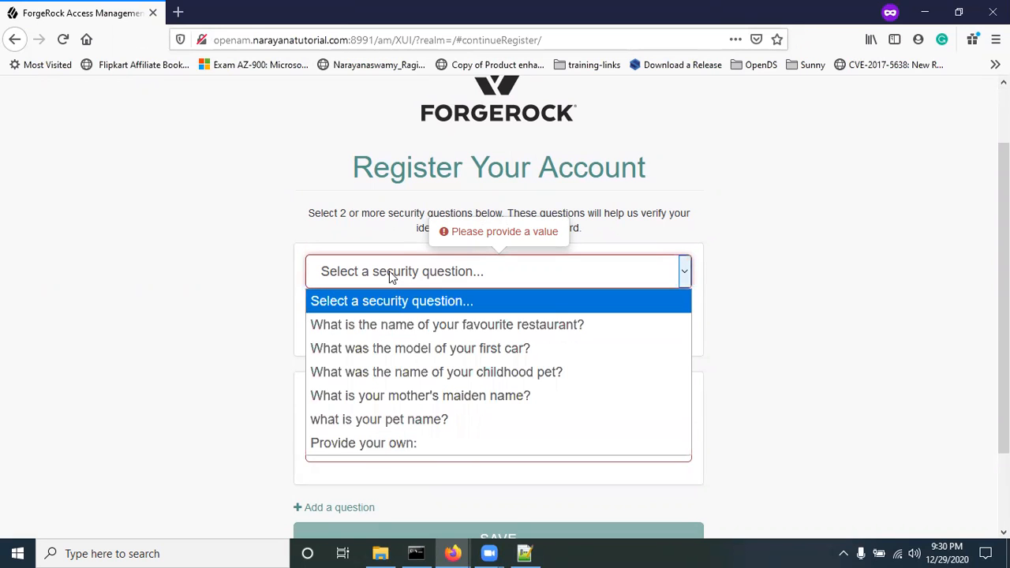
click(427, 330)
click(427, 332)
text(a)
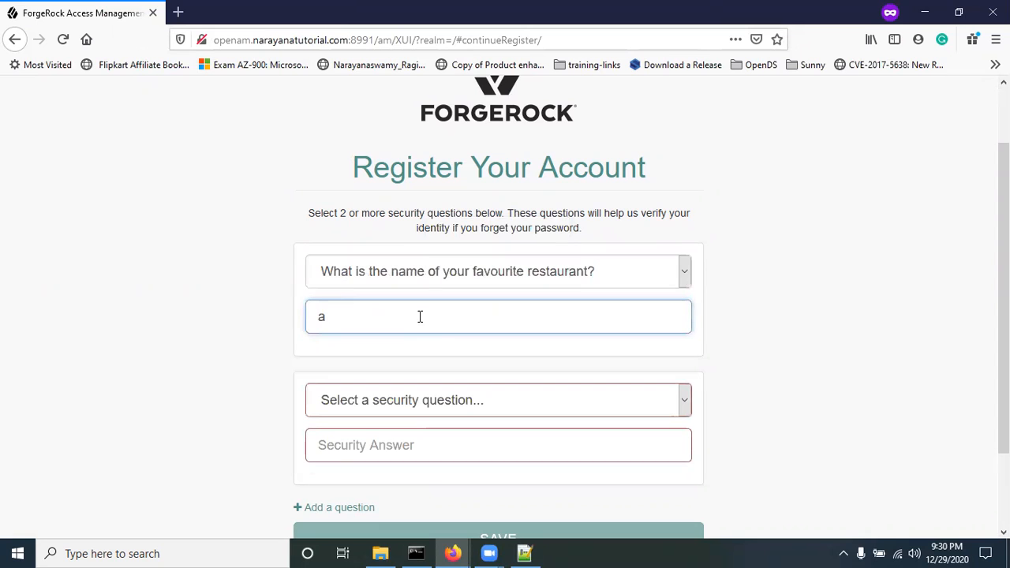
text(bc)
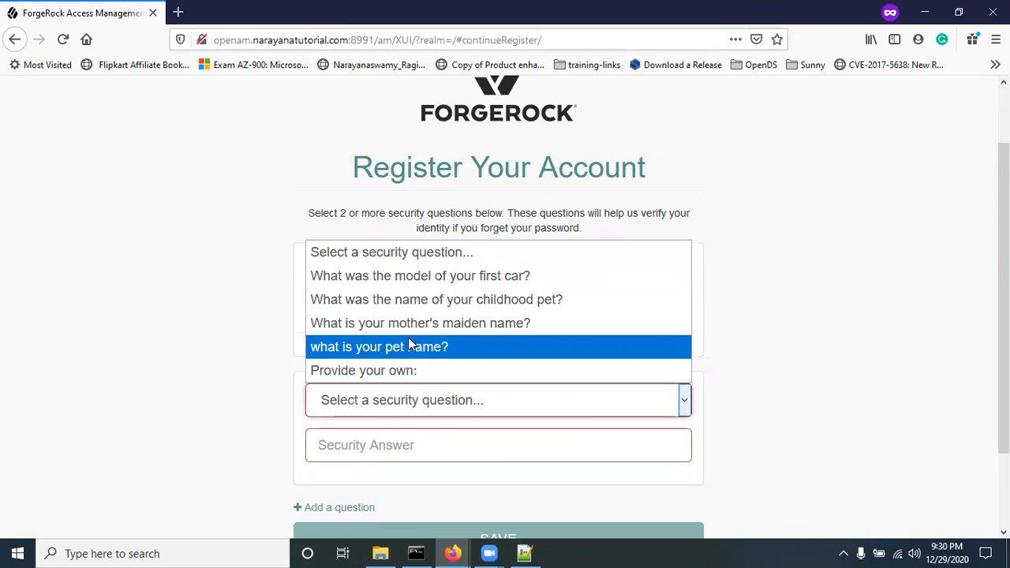
Step: Answer the pet-name question with 'abc', save the answers, and return to the login page
click(349, 346)
click(401, 442)
text(abc)
click(180, 384)
scroll(182, 385, down, 2)
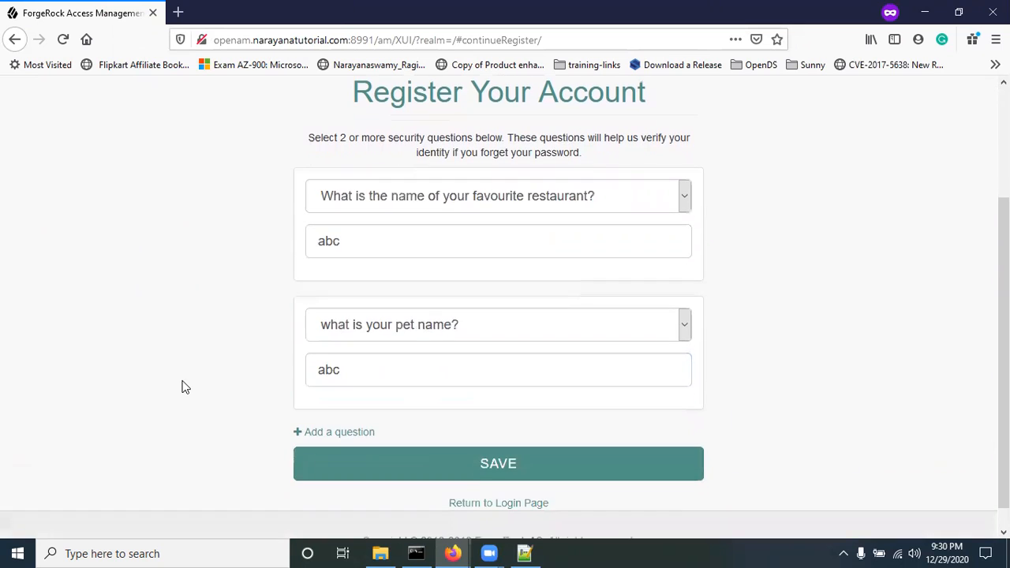
click(492, 468)
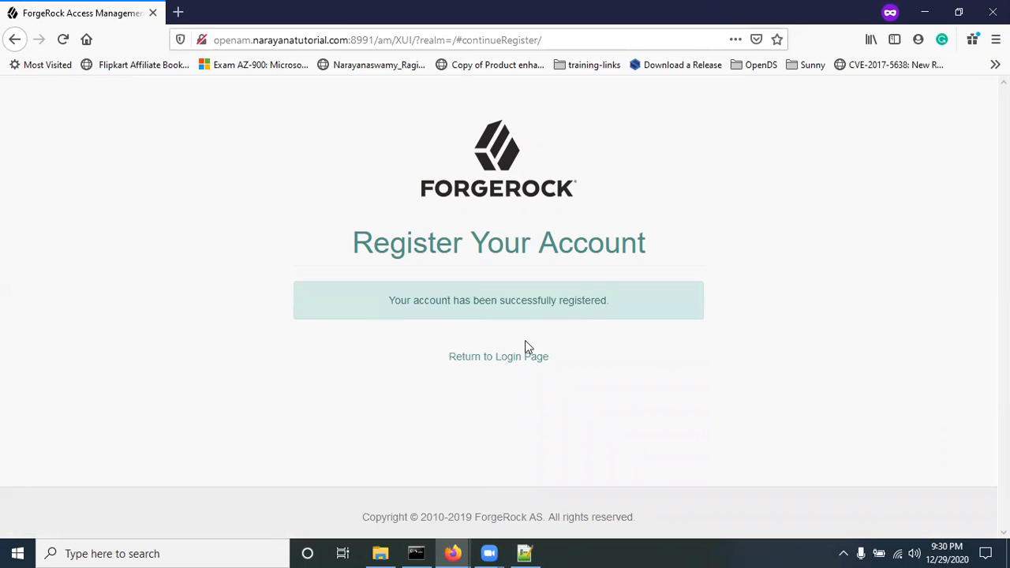
click(484, 359)
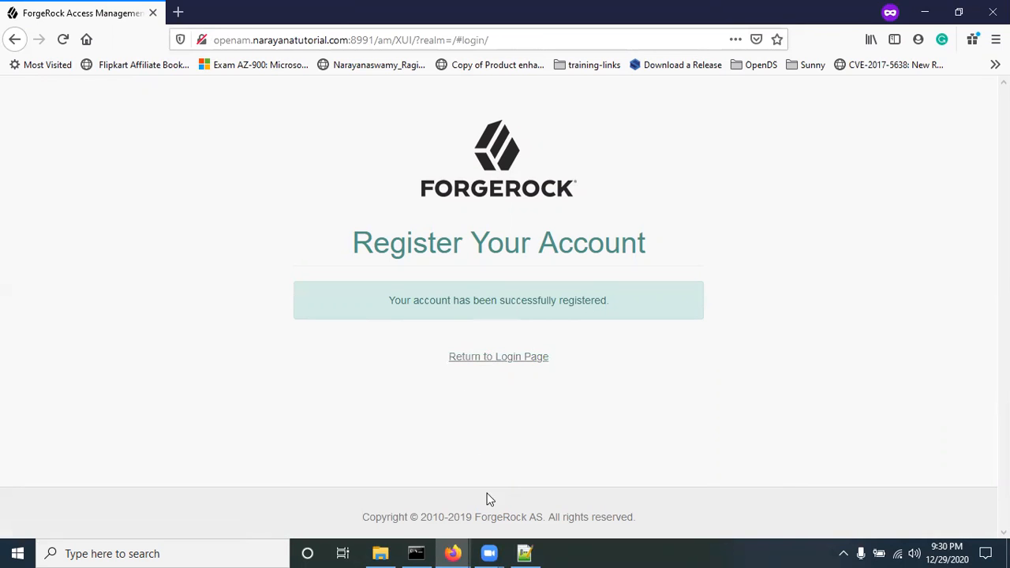
Step: Turn off Email Verification and turn on Verify Email before User Detail, saving after each change
mouse_move(452, 552)
click(333, 484)
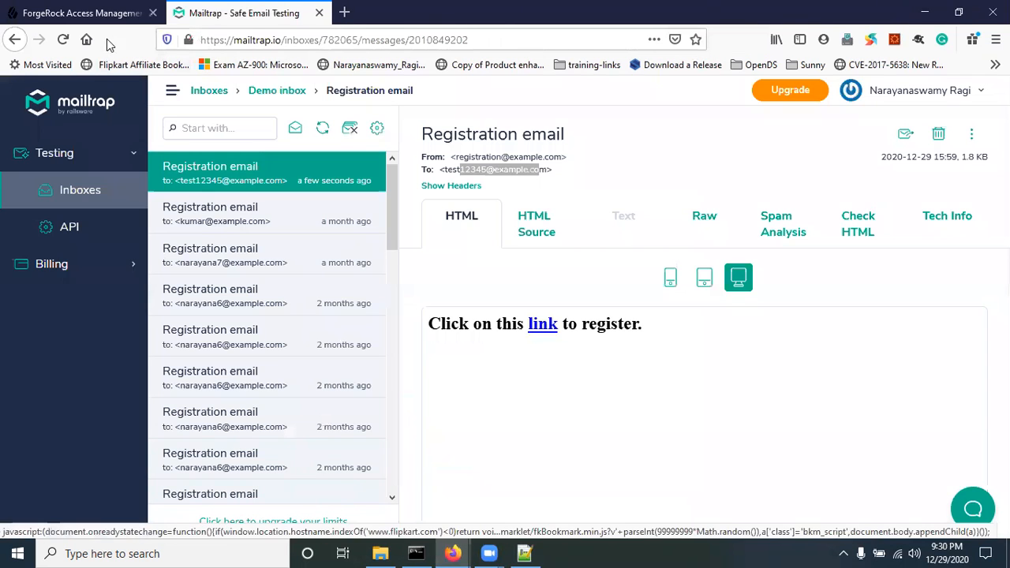
click(87, 13)
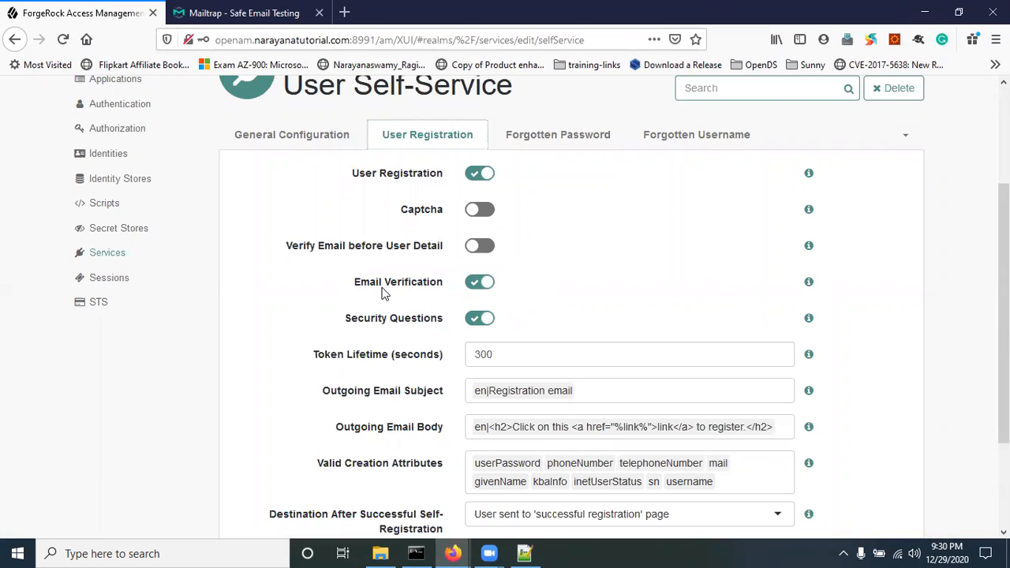
drag(358, 284, 414, 289)
click(309, 285)
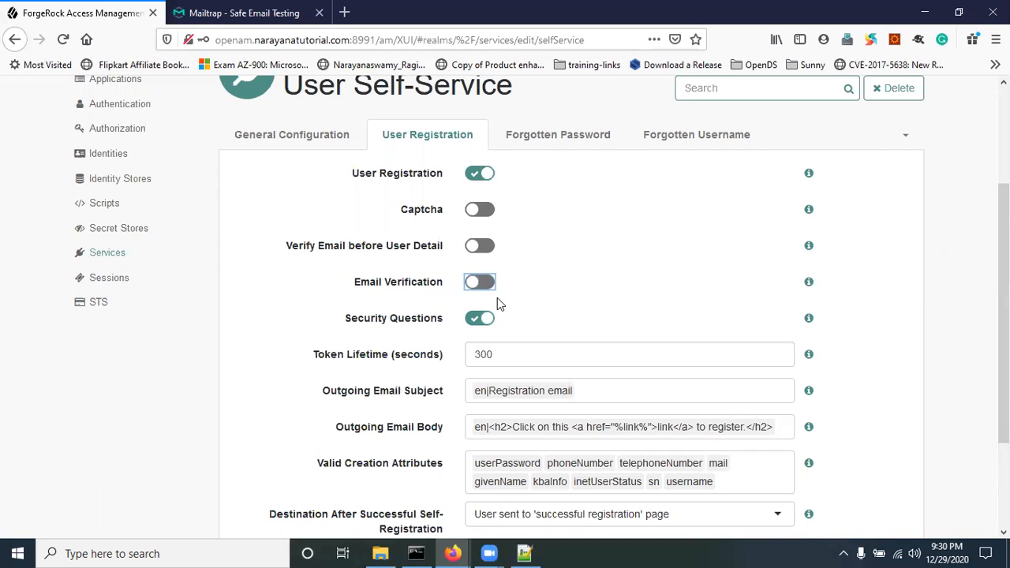
scroll(497, 308, down, 2)
click(864, 518)
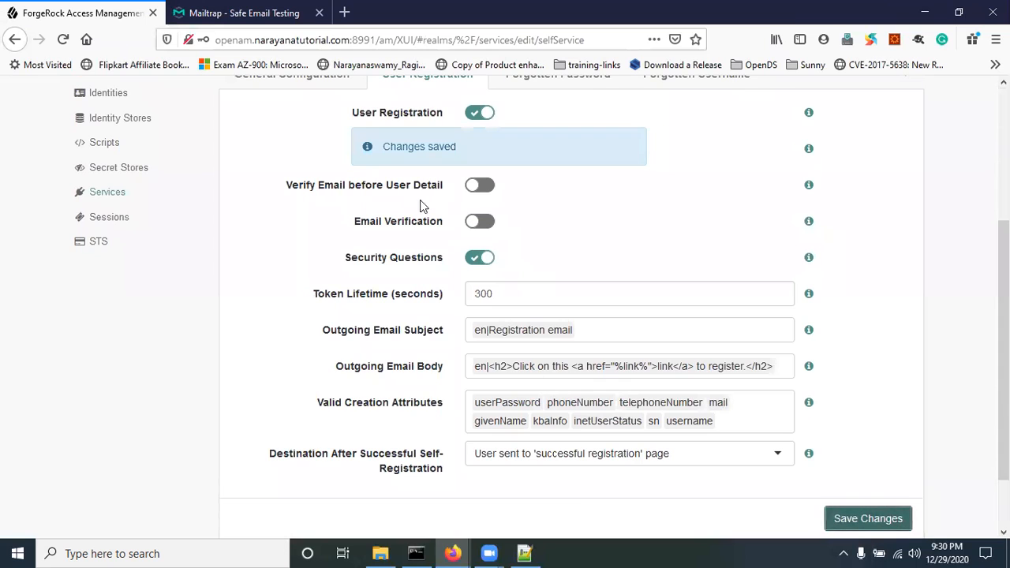
click(479, 185)
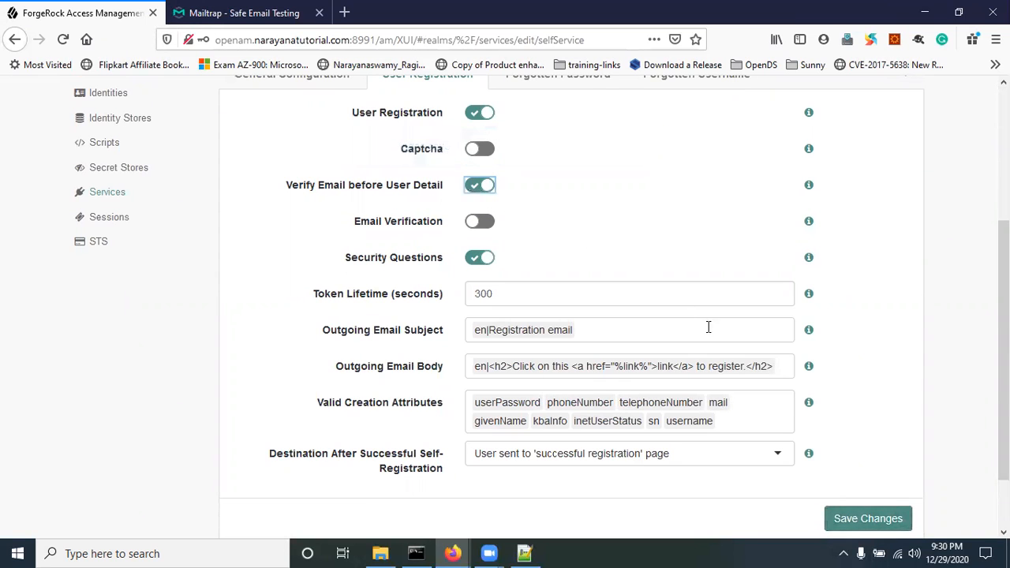
click(874, 523)
Step: Reload the sign-in page in the other window, then return to the self-service settings
mouse_move(452, 553)
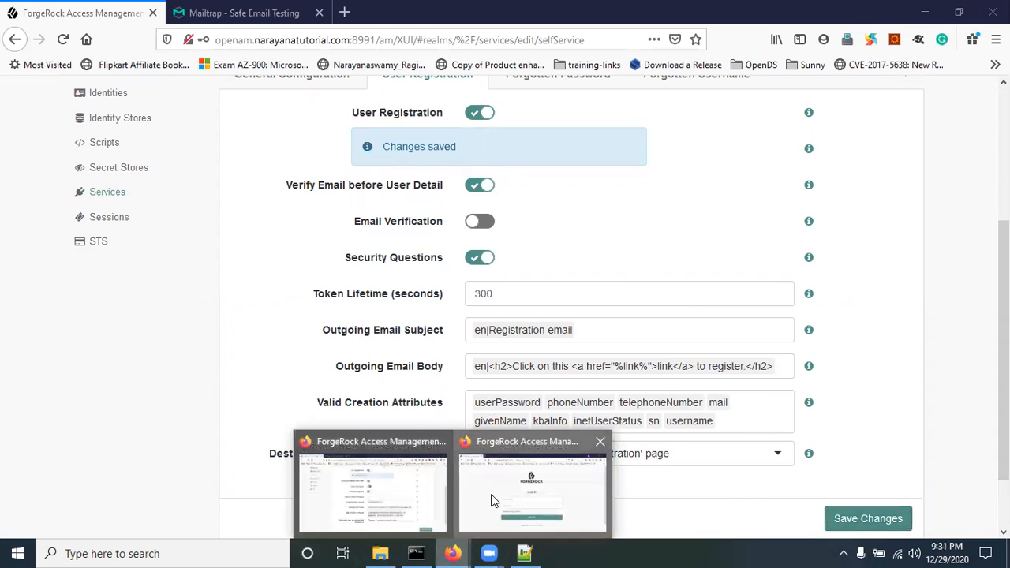
click(491, 500)
click(63, 39)
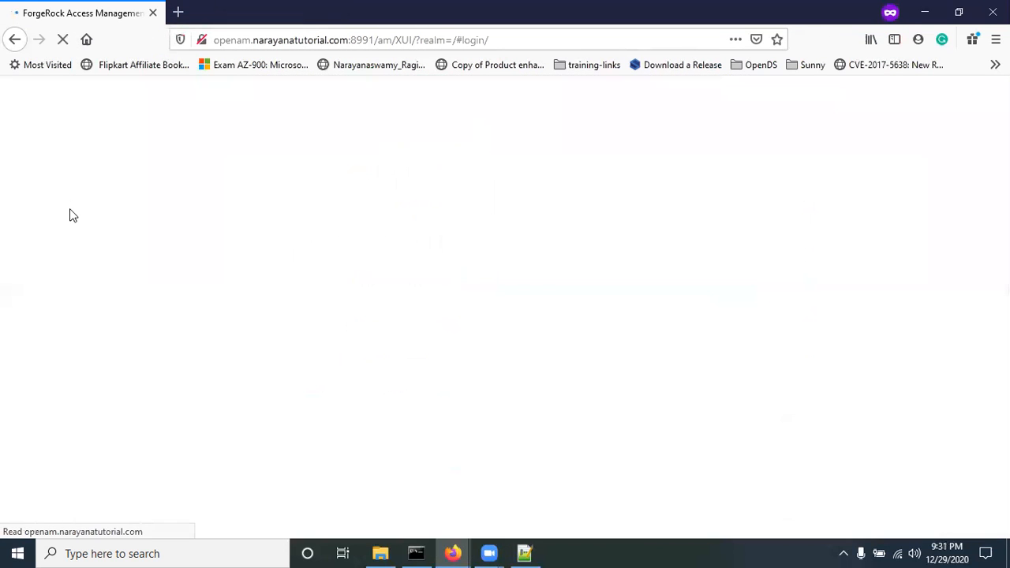
mouse_move(449, 544)
click(407, 501)
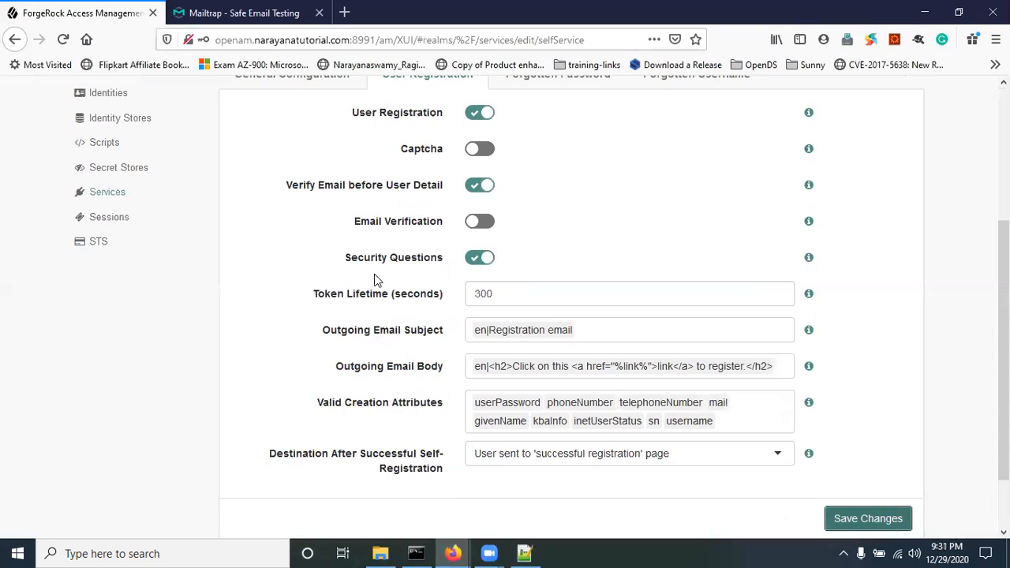
drag(300, 190, 340, 193)
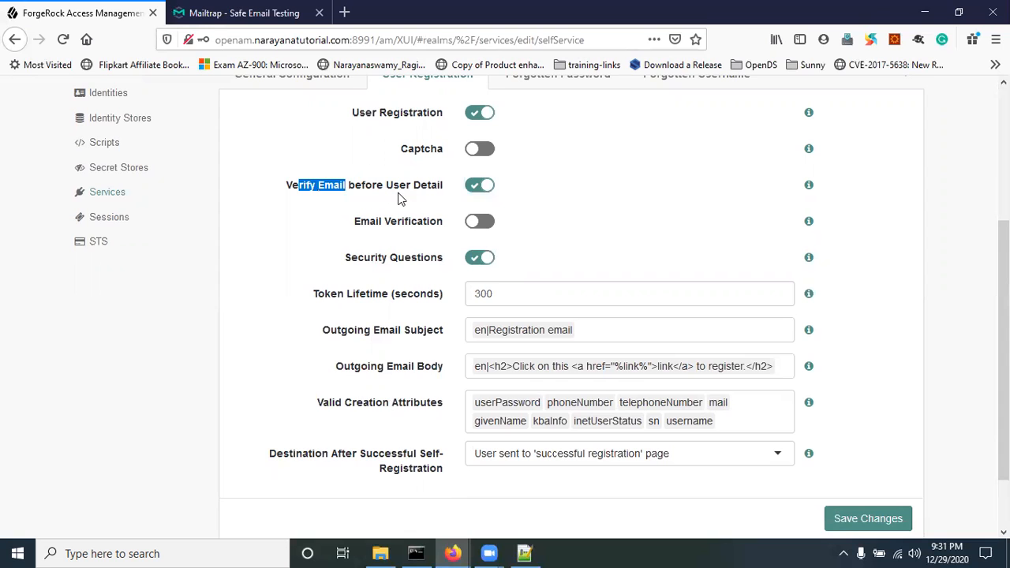
Step: Open the Create an account registration form from the sign-in page, then go back to admin settings
click(462, 551)
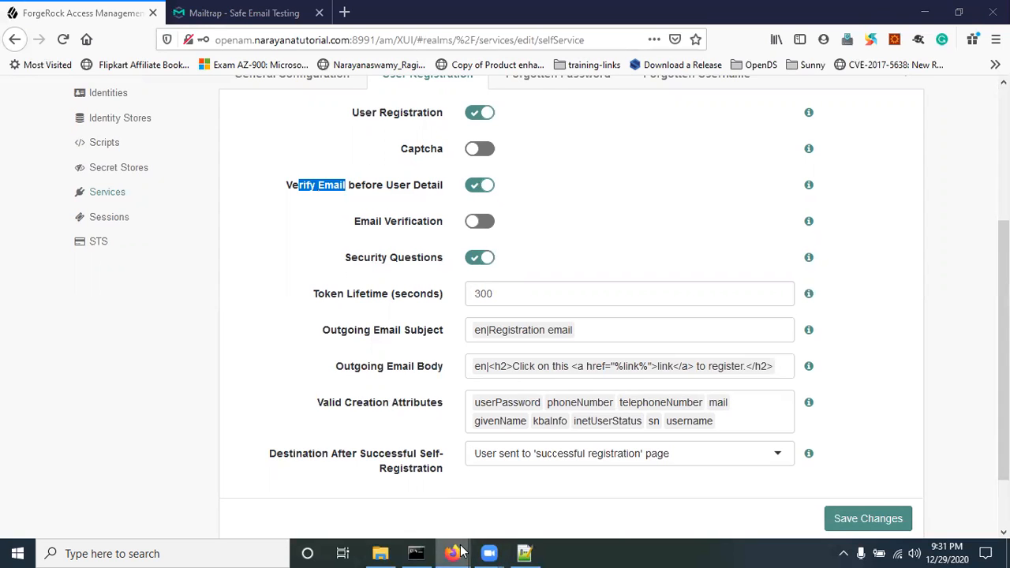
click(505, 497)
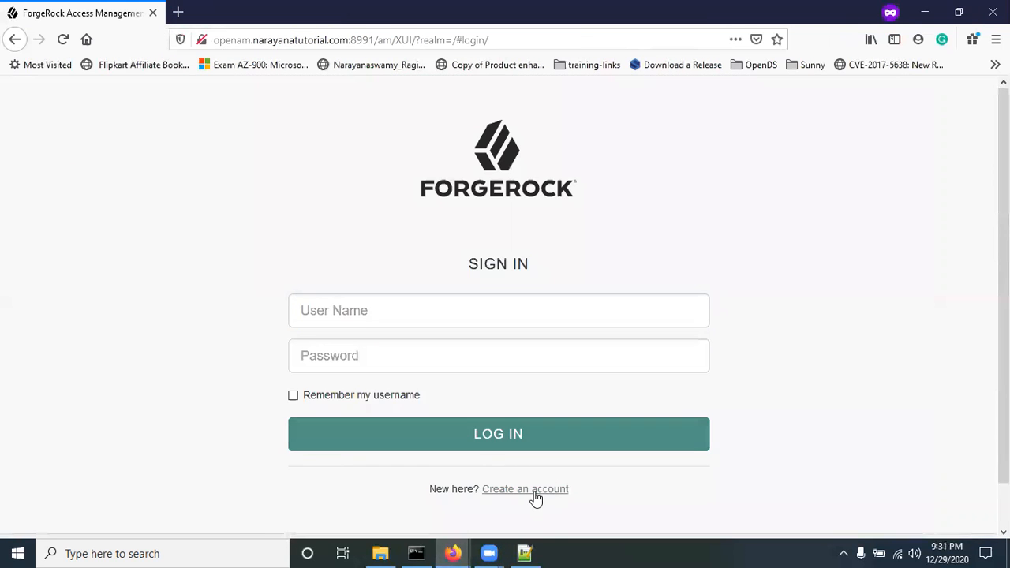
click(524, 489)
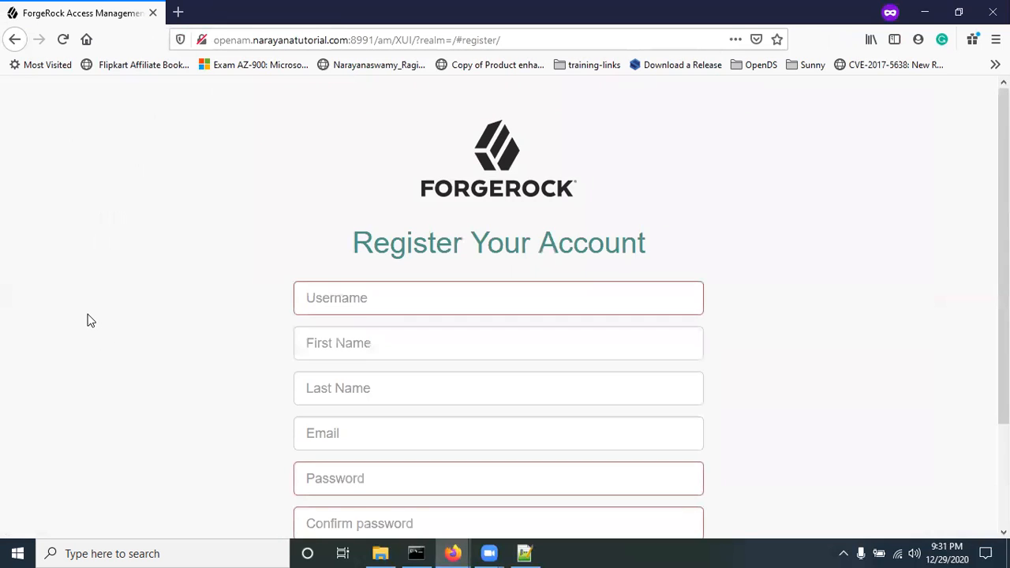
scroll(89, 315, down, 2)
mouse_move(453, 553)
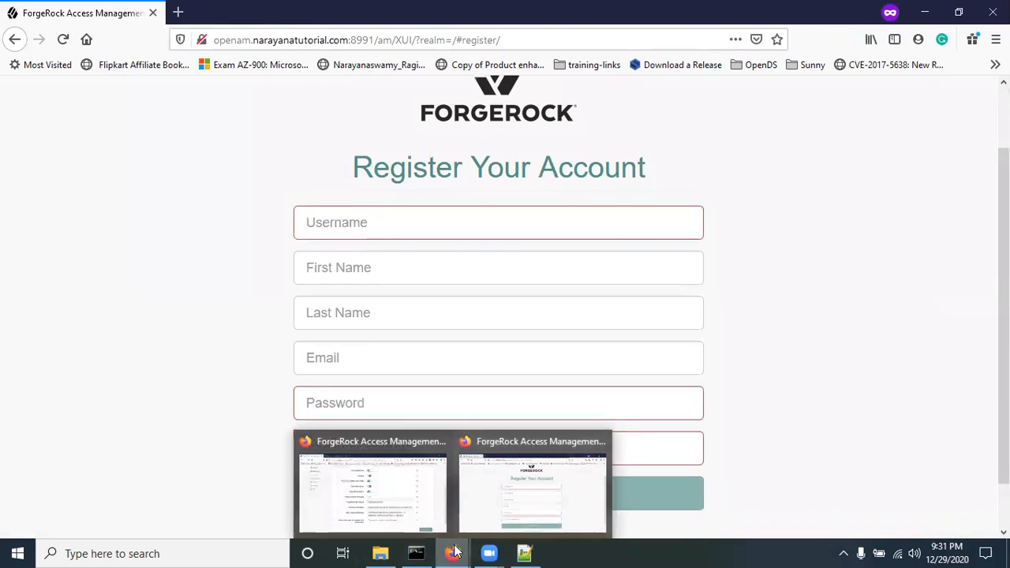
click(387, 489)
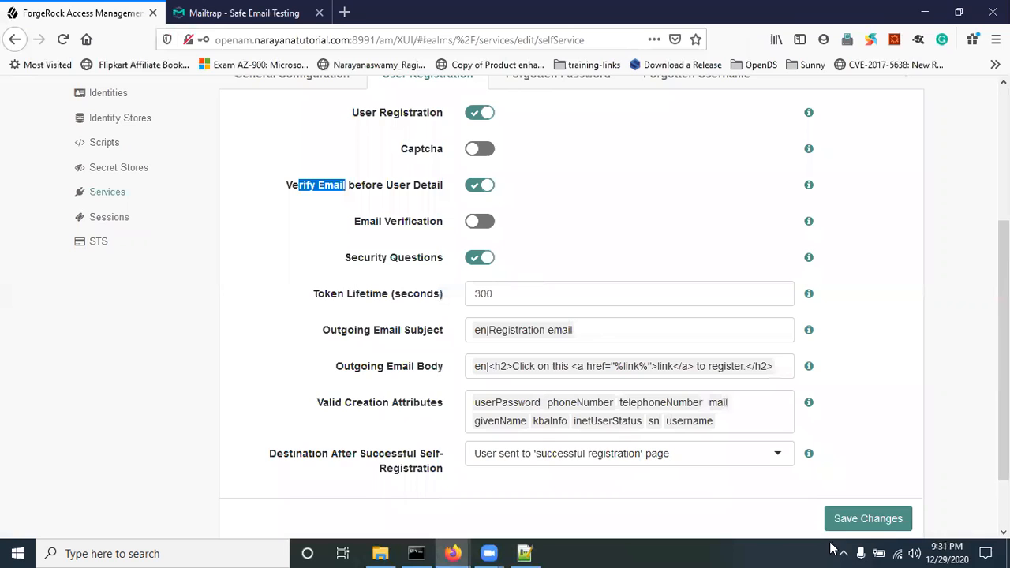
Step: Save the registration settings and reload the registration page in the other window
click(860, 521)
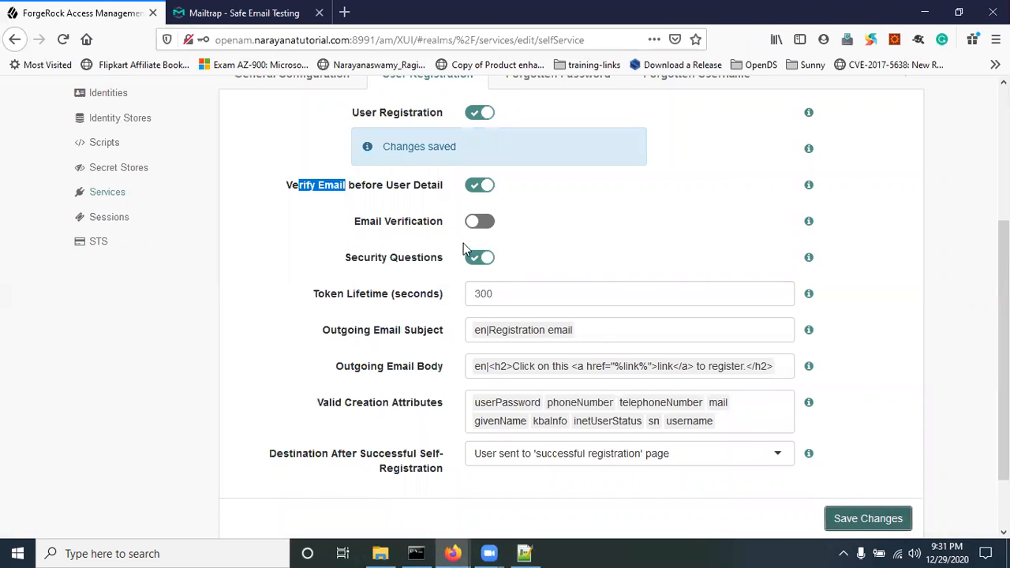
click(893, 519)
mouse_move(453, 553)
click(478, 506)
click(61, 40)
click(64, 39)
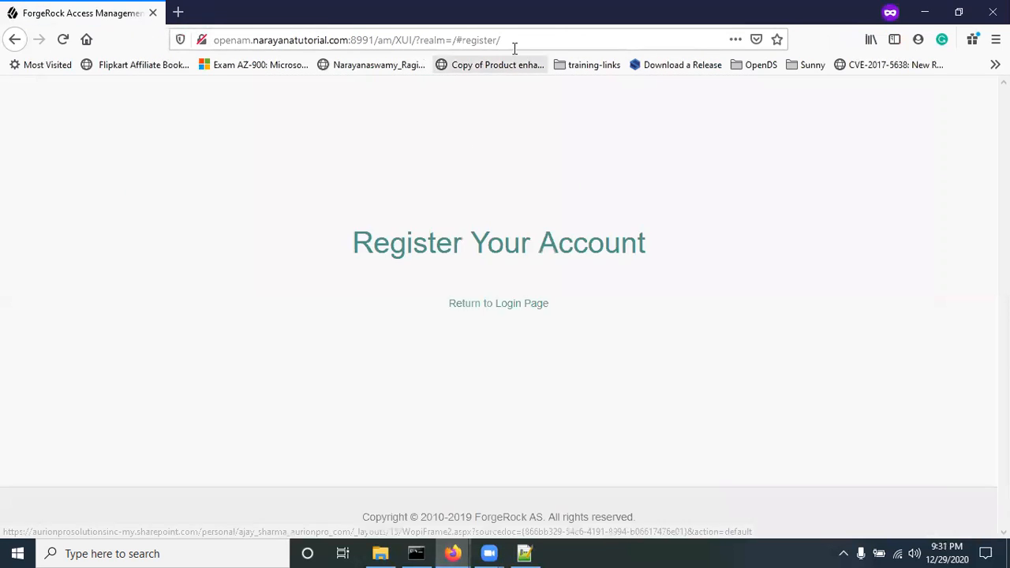
Step: Copy the registration page URL and load it in a new private Firefox window
click(520, 41)
key(ctrl+c)
key(Escape)
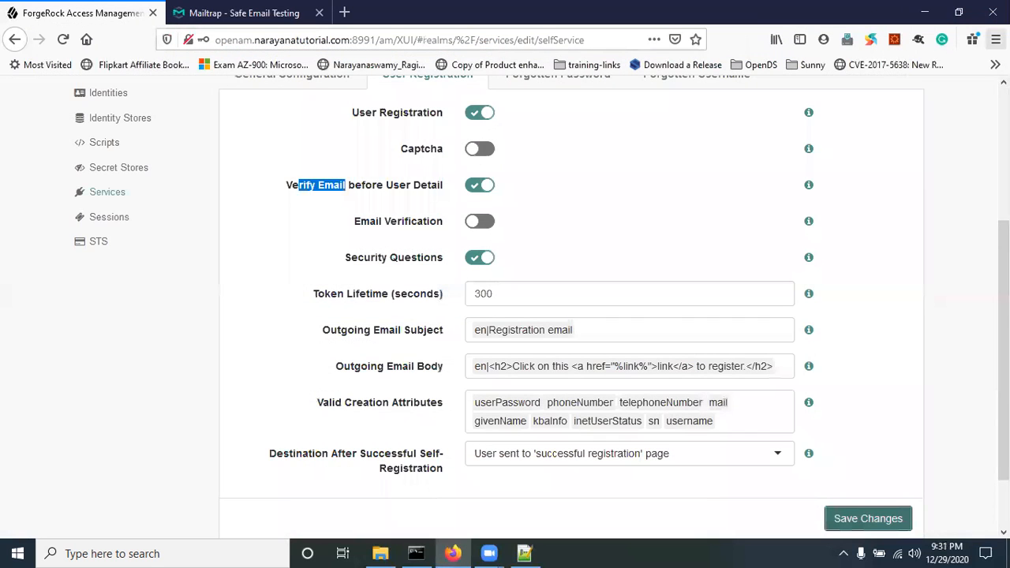
click(995, 39)
click(897, 136)
key(ctrl+v)
key(Return)
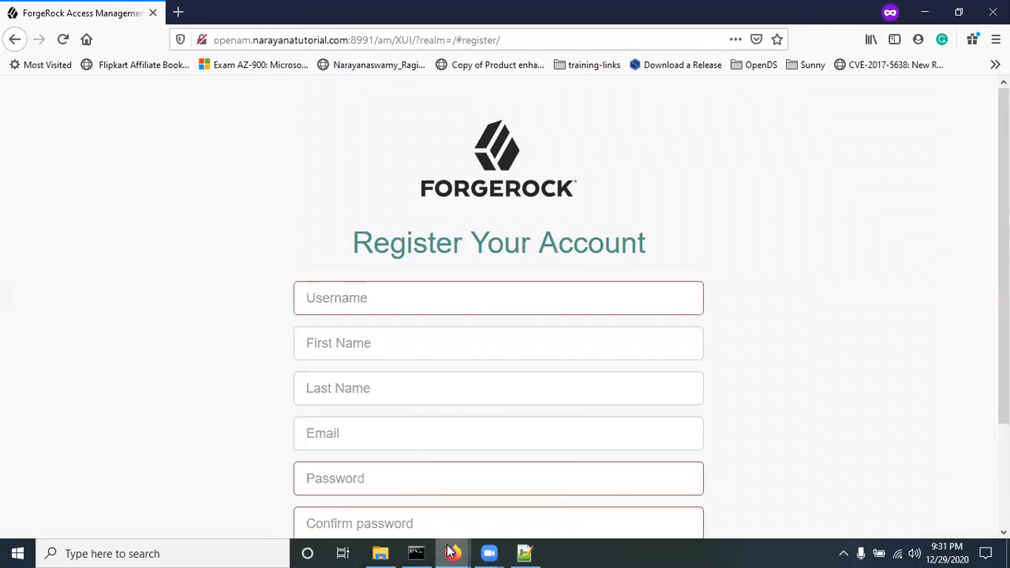
click(404, 512)
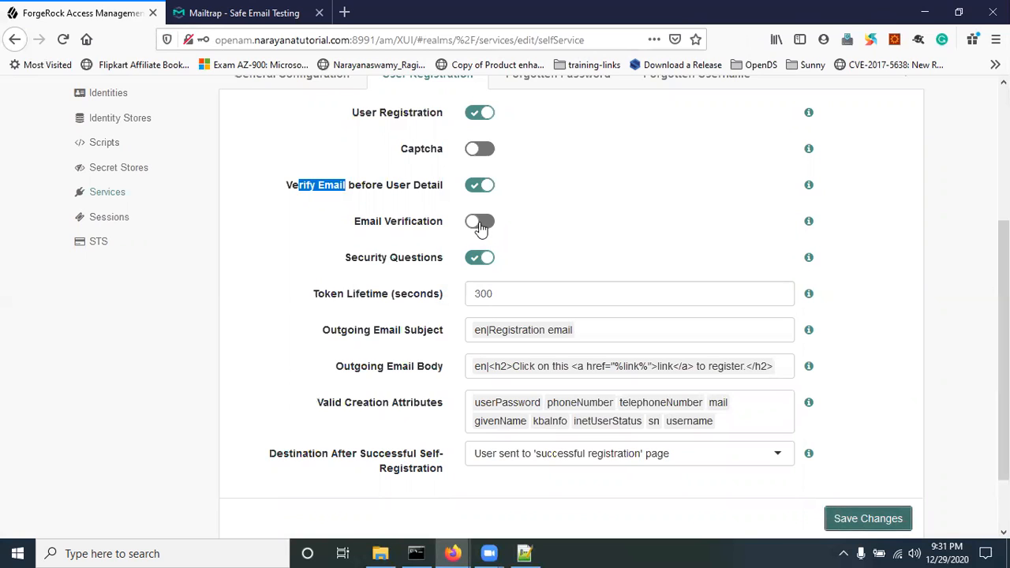
Step: Turn on Email Verification, save, and reload the private registration page
click(478, 221)
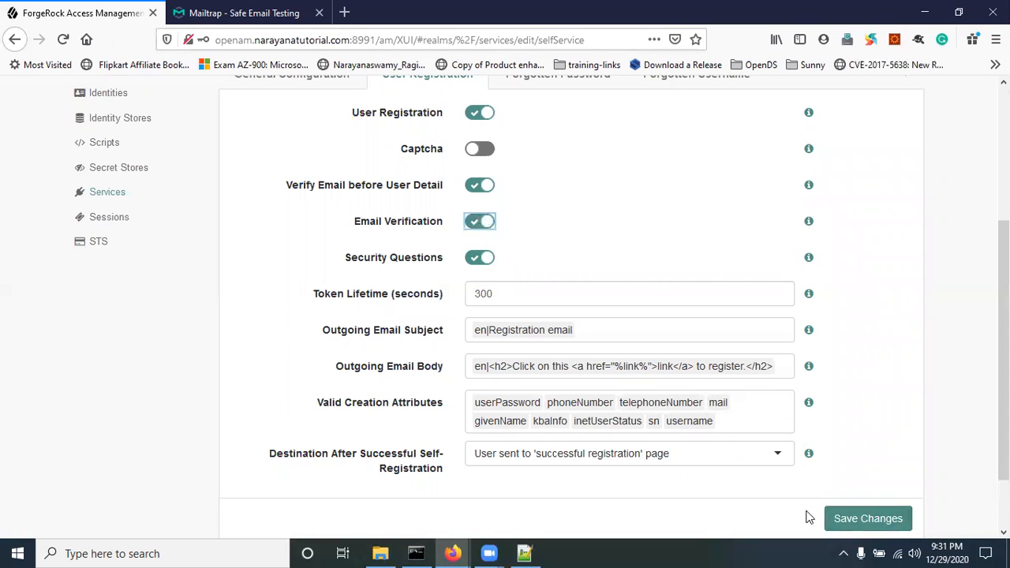
click(868, 518)
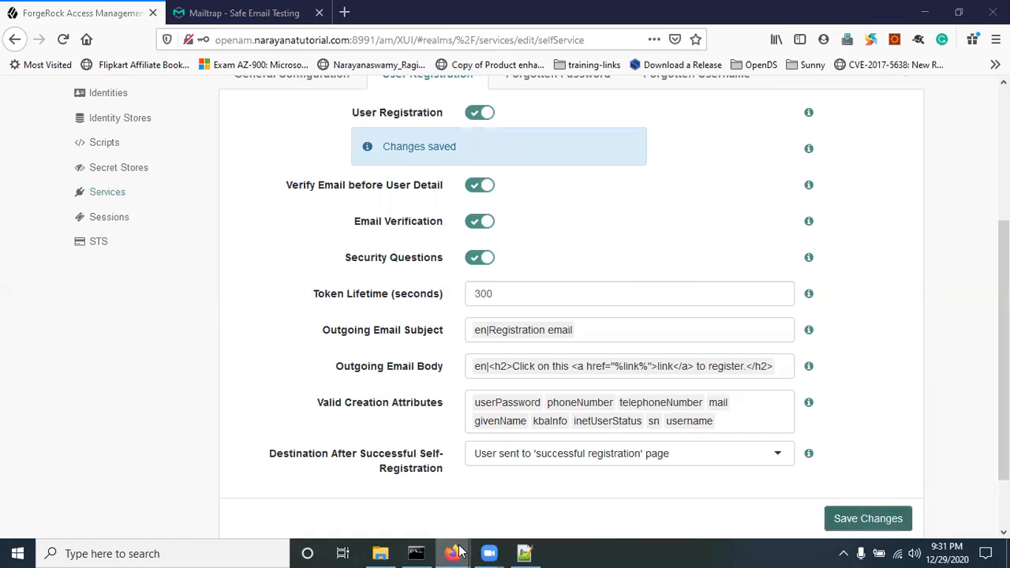
click(455, 552)
click(61, 39)
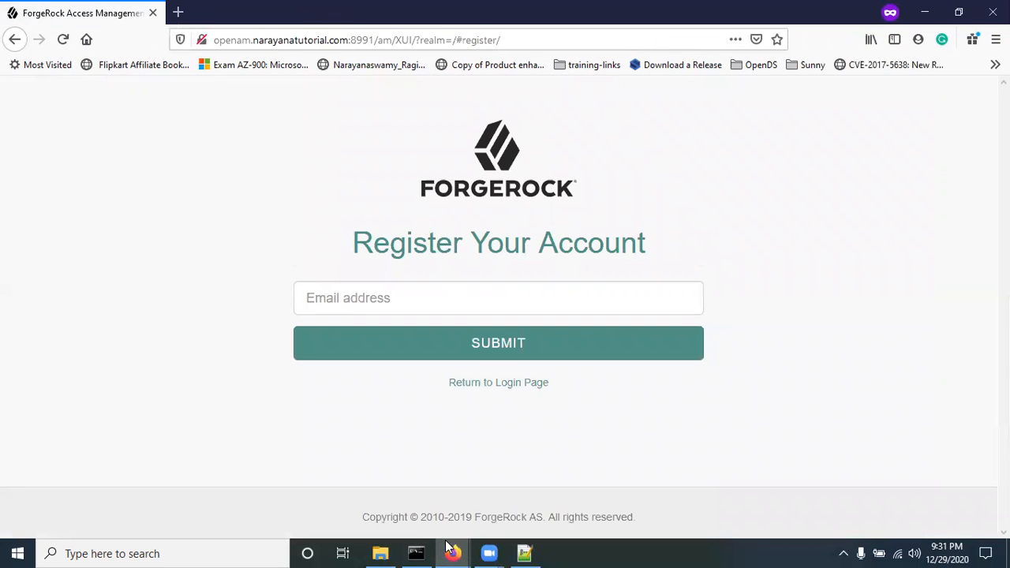
mouse_move(452, 553)
click(371, 483)
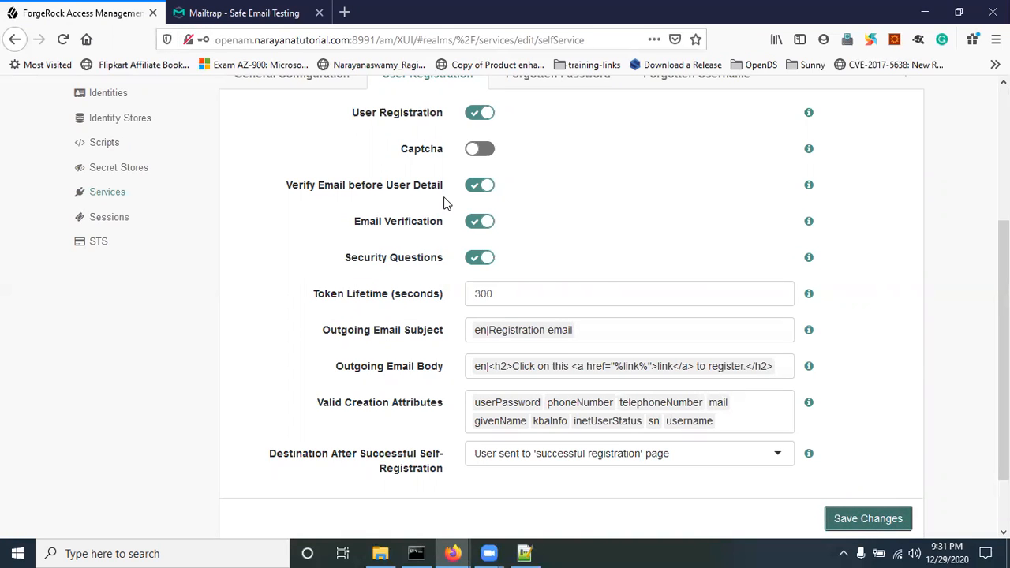
mouse_move(452, 553)
click(504, 498)
click(351, 294)
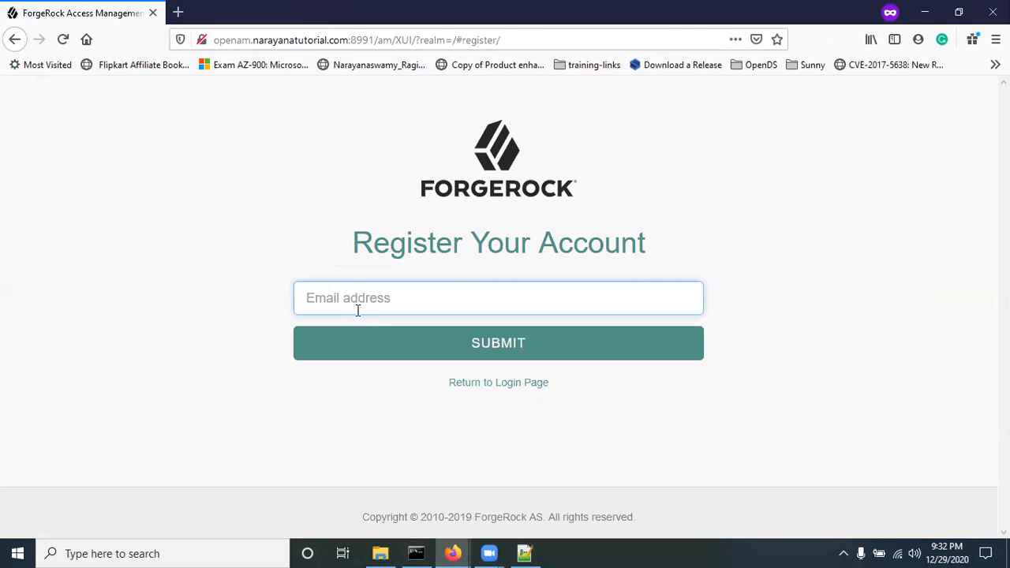
text(abcd@example.com)
Step: Submit the registration request and check the Mailtrap inbox for the new email
mouse_move(452, 553)
click(399, 490)
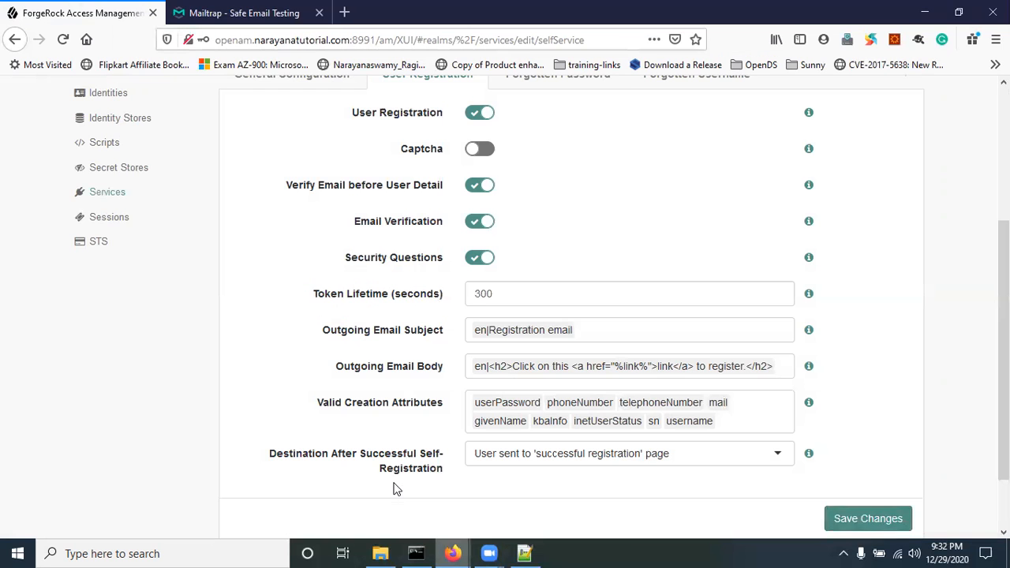
click(223, 19)
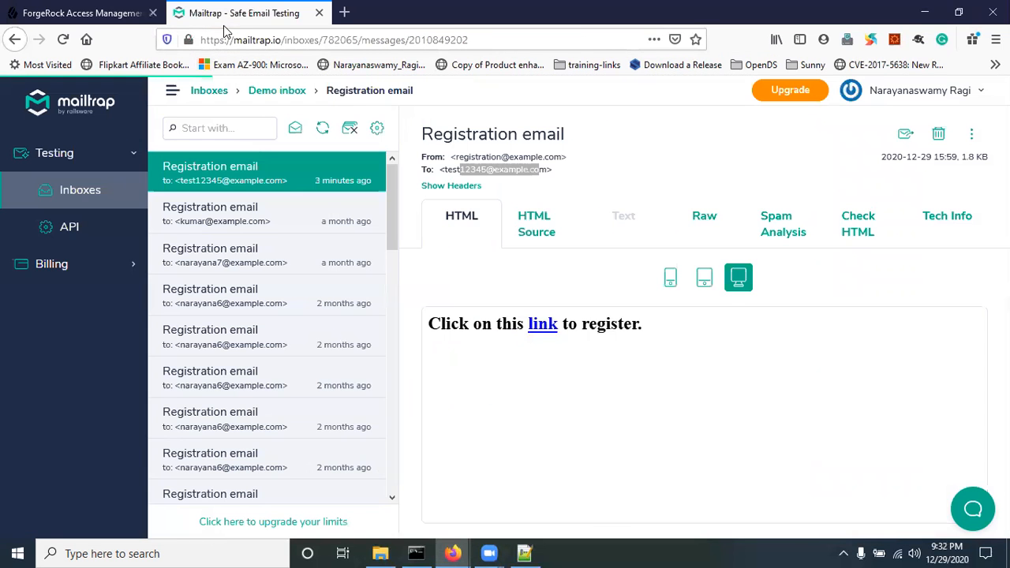
mouse_move(451, 553)
click(497, 490)
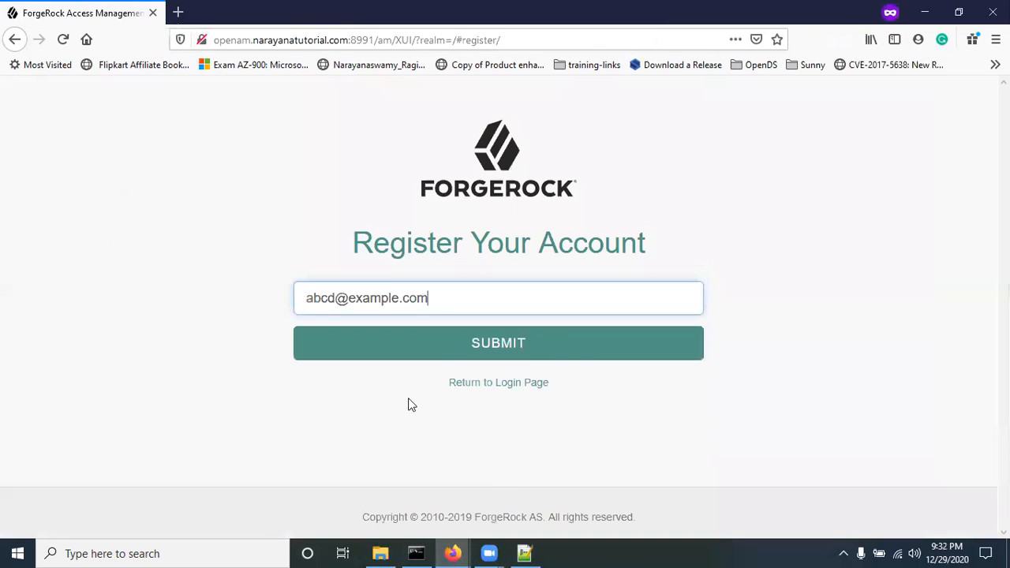
click(500, 347)
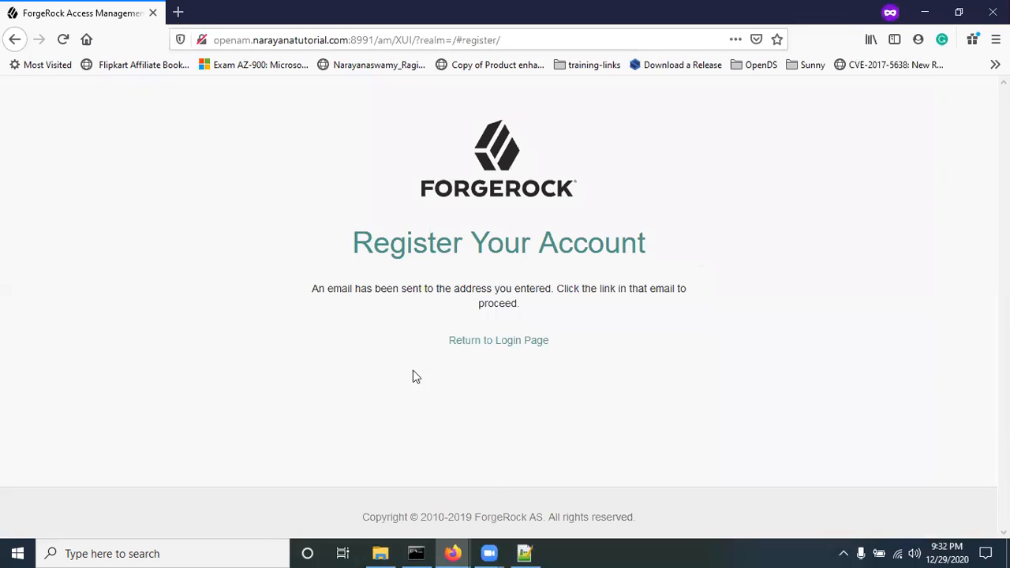
mouse_move(452, 553)
click(391, 500)
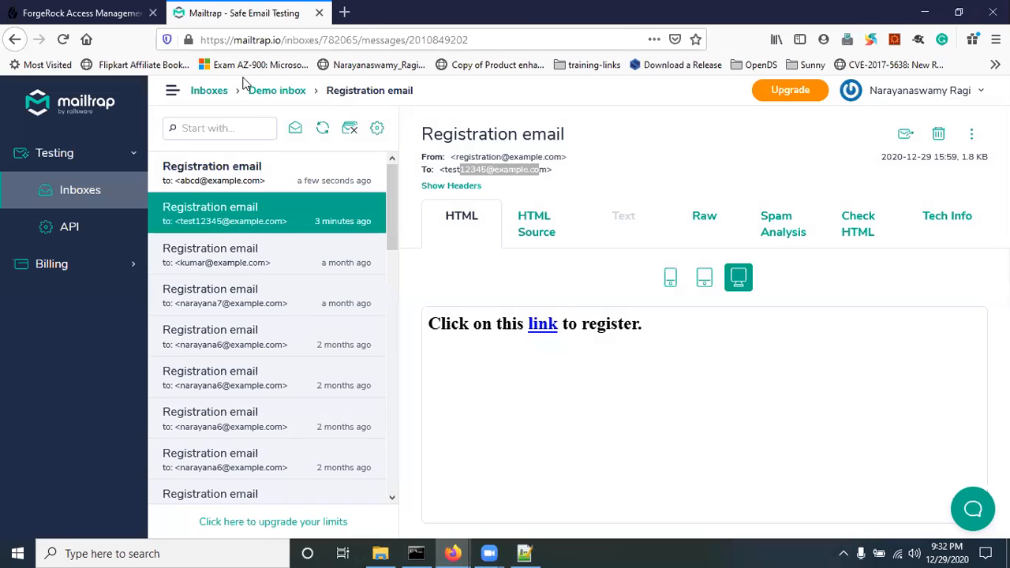
Step: Open the newest Registration email in Mailtrap and copy its link address
click(241, 176)
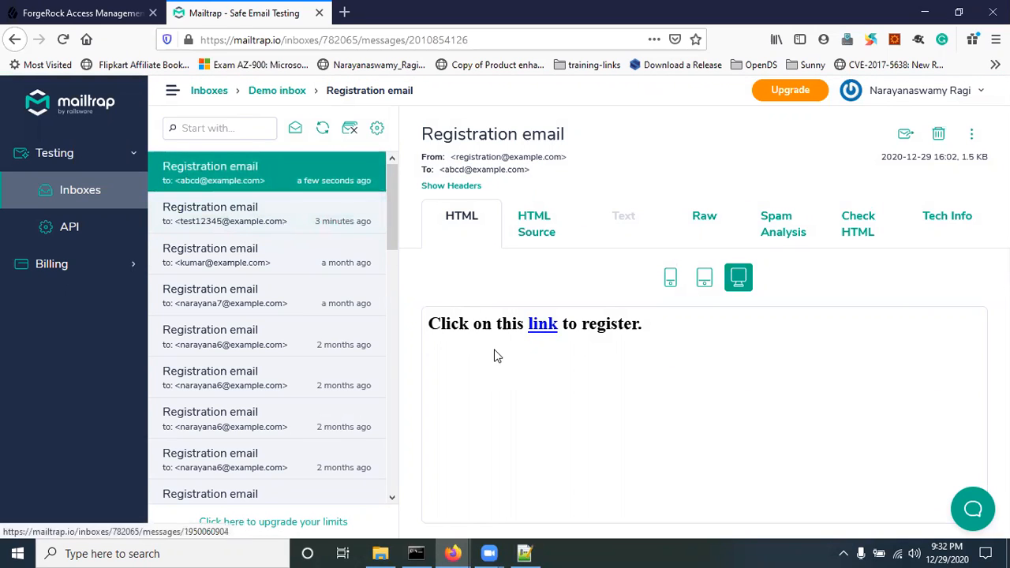
right_click(542, 330)
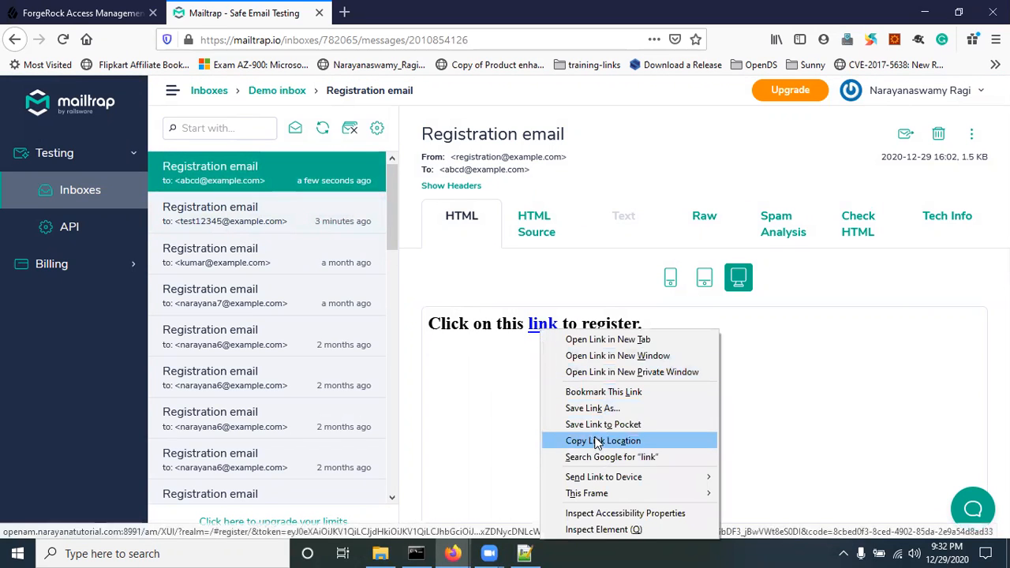
click(600, 440)
Step: Load the copied registration link in the private window to open the account details form
mouse_move(452, 553)
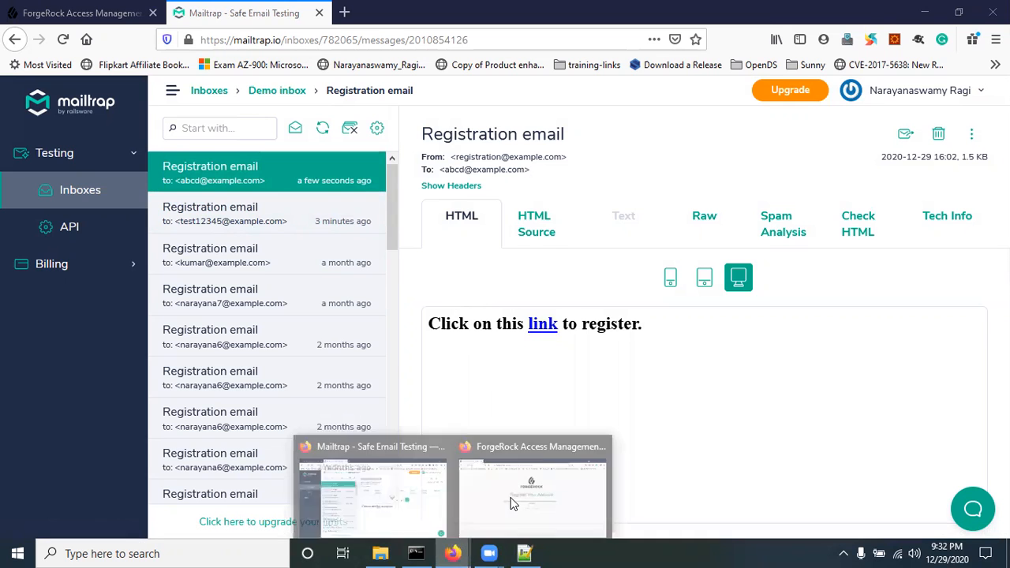
click(511, 503)
click(280, 38)
key(ctrl+v)
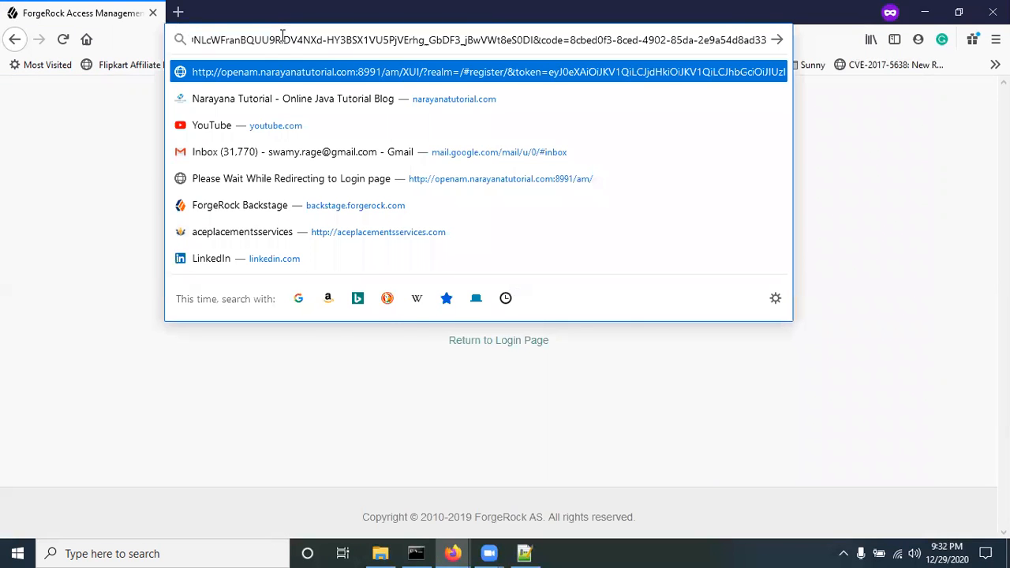
key(Return)
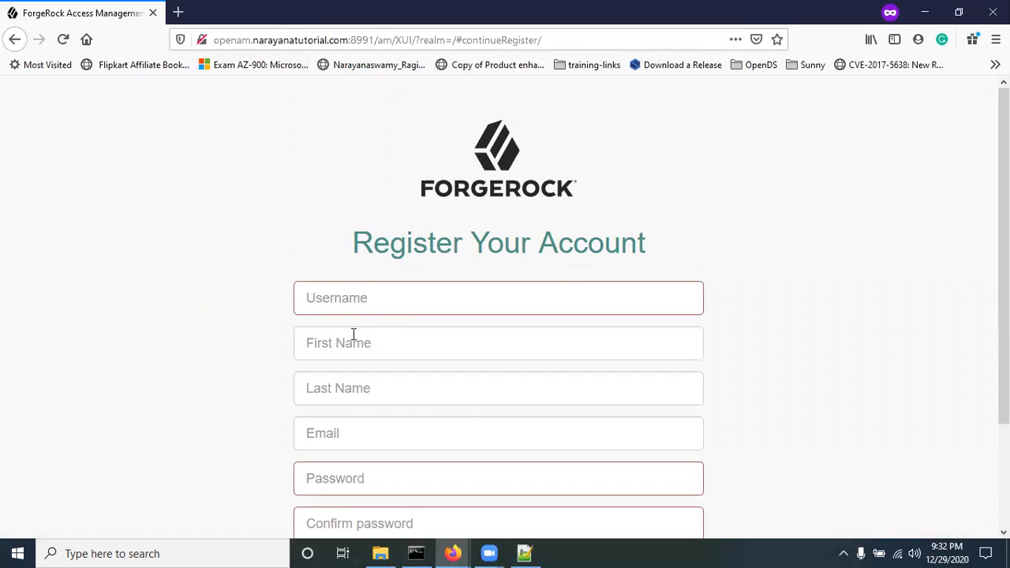
click(339, 302)
text(abcd)
key(Tab)
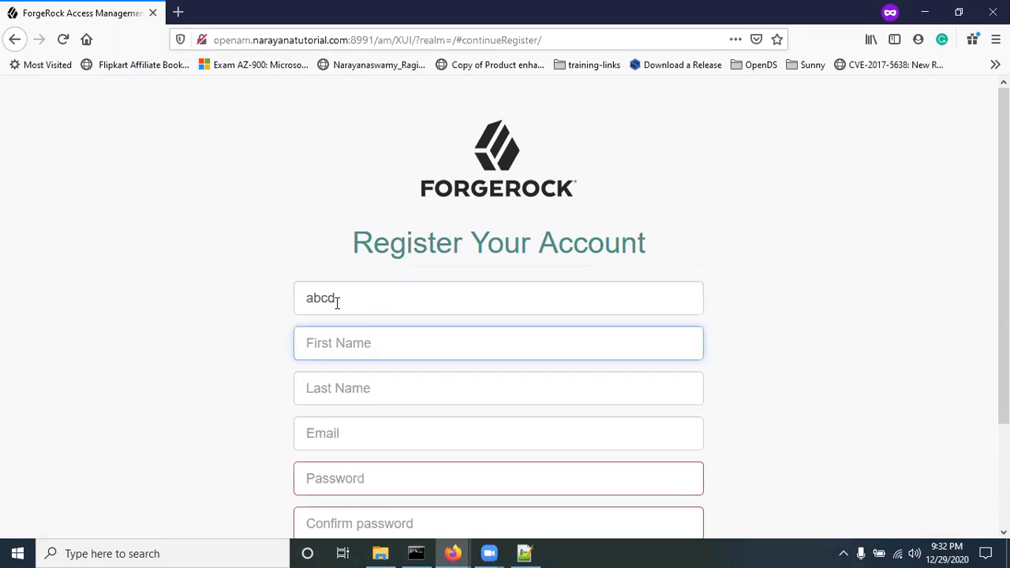
text(f)
key(BackSpace)
text(abcd)
key(Tab)
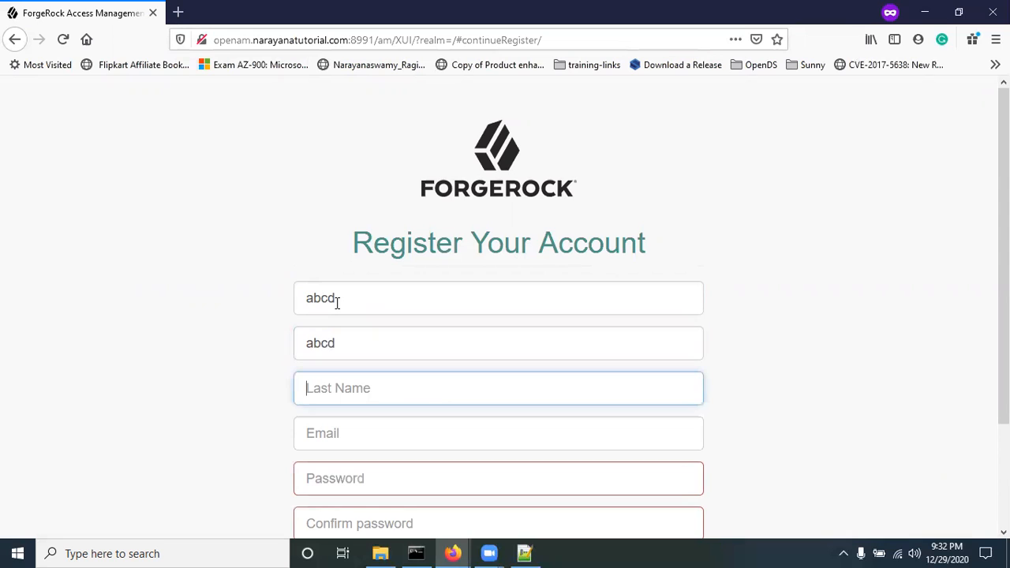
text(abcd)
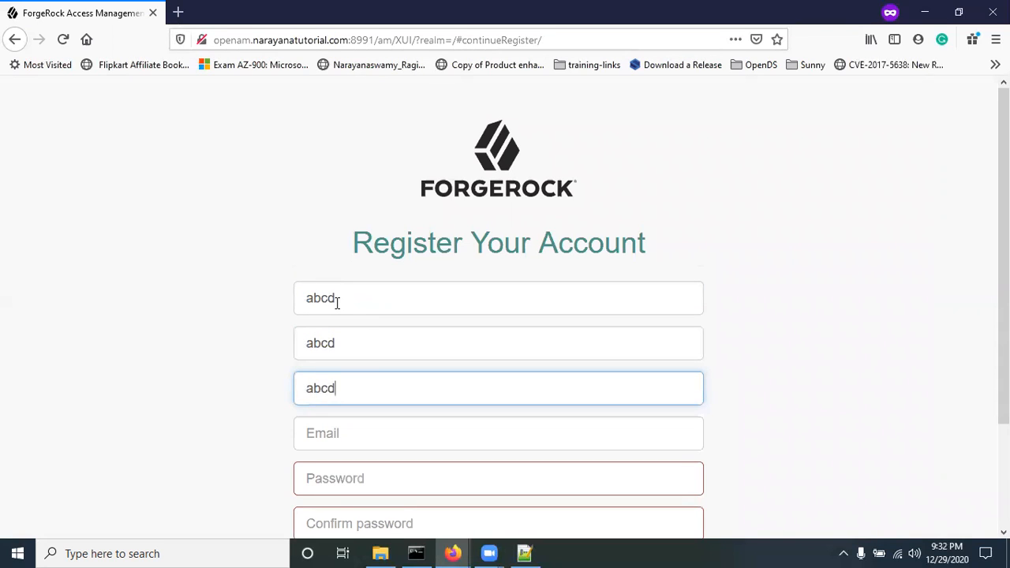
key(Tab)
text(a)
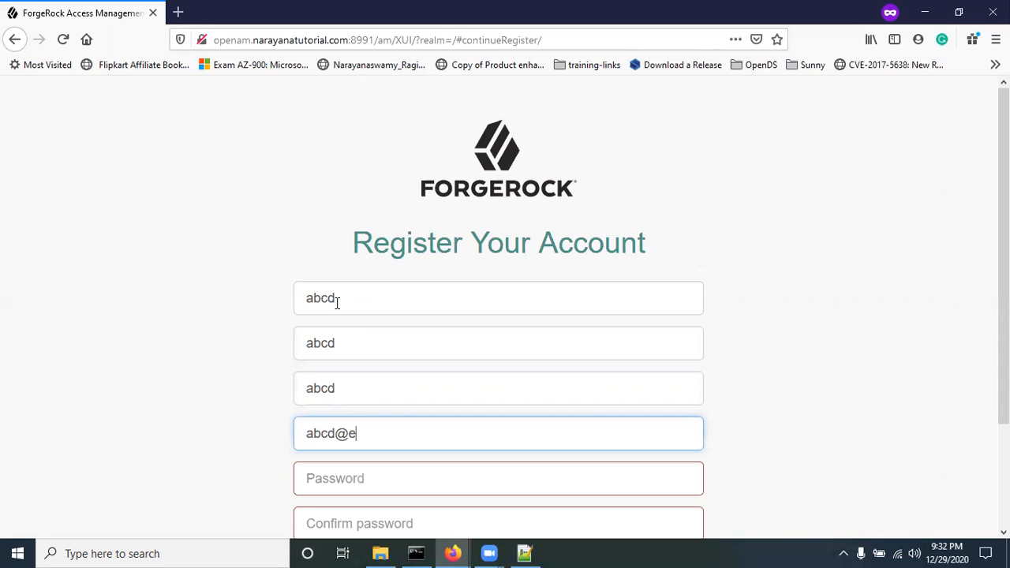
text(bcd@example.com)
Step: Enter a matching password in both password fields and submit the registration details
key(Tab)
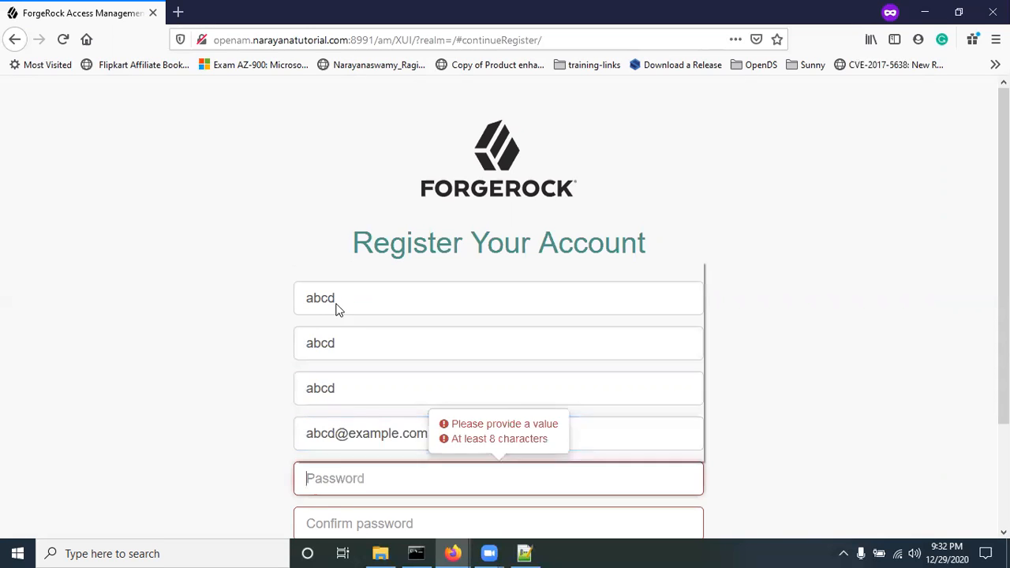
text(•••••••••)
key(Tab)
text(•••••••••)
scroll(254, 272, down, 3)
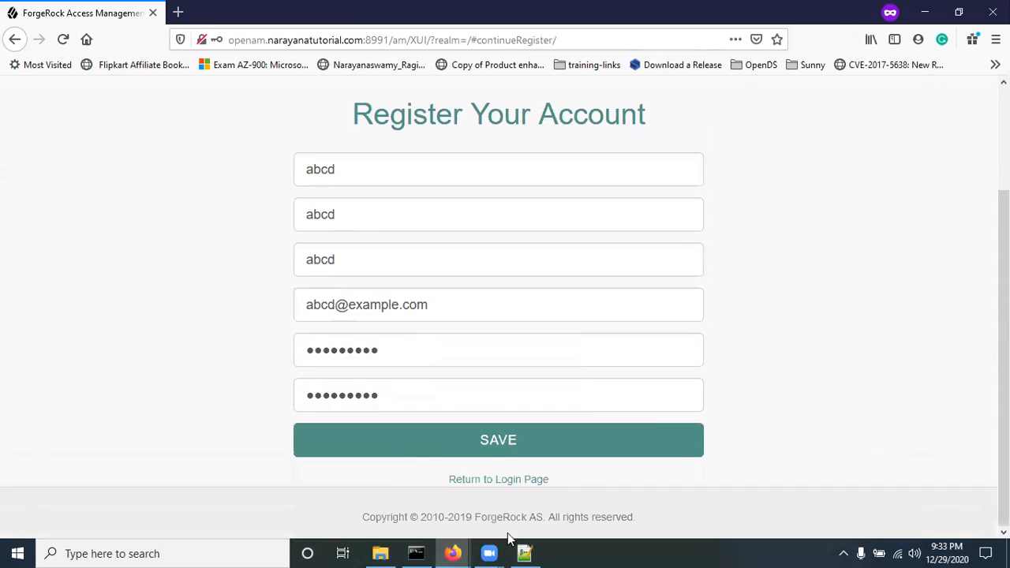
click(498, 442)
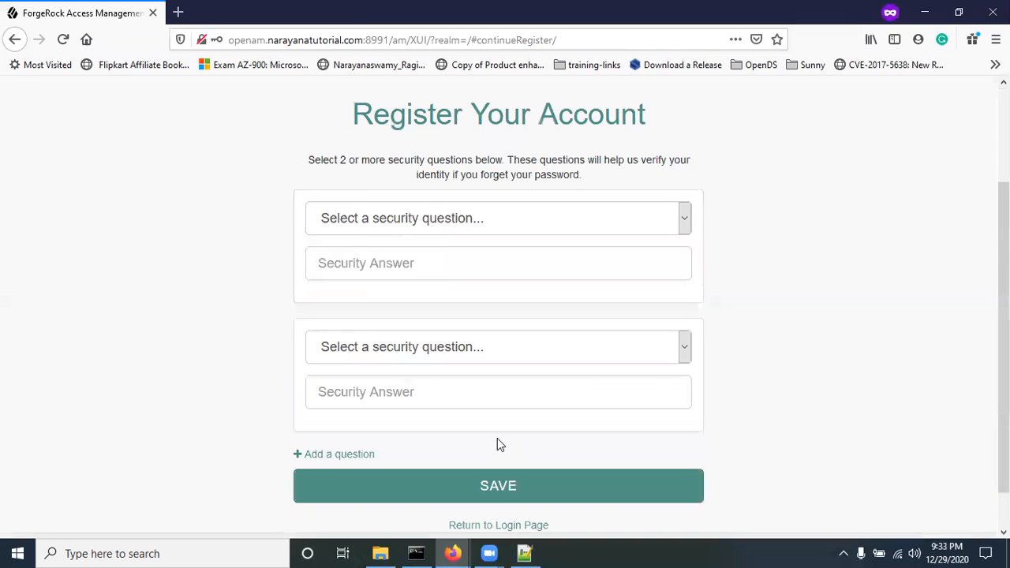
click(432, 227)
click(360, 272)
click(339, 263)
text(abc)
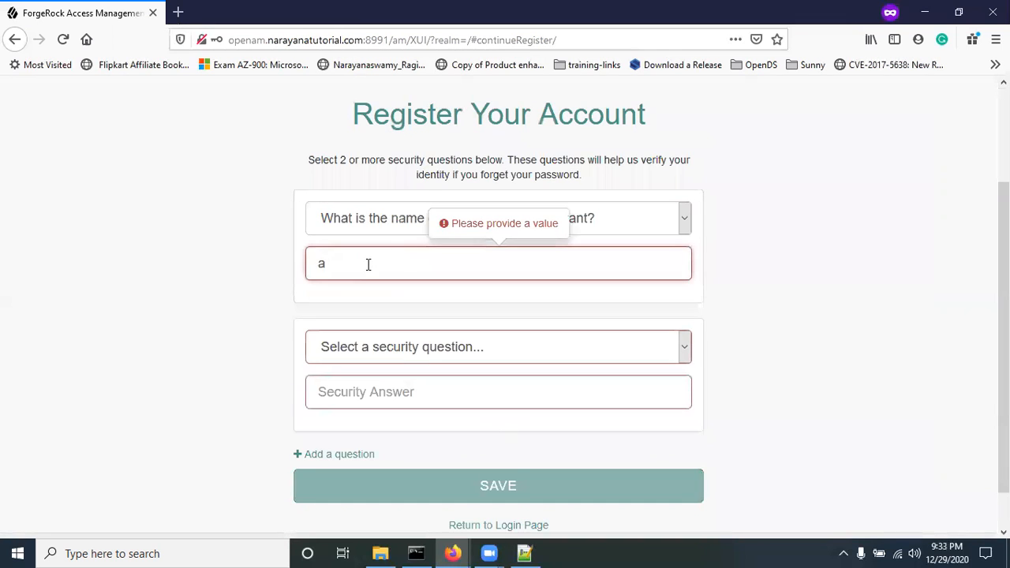
Step: Answer the childhood-pet question with 'ab', save, and return to the sign-in page
click(390, 356)
click(395, 400)
click(399, 357)
click(414, 424)
click(401, 392)
text(abc)
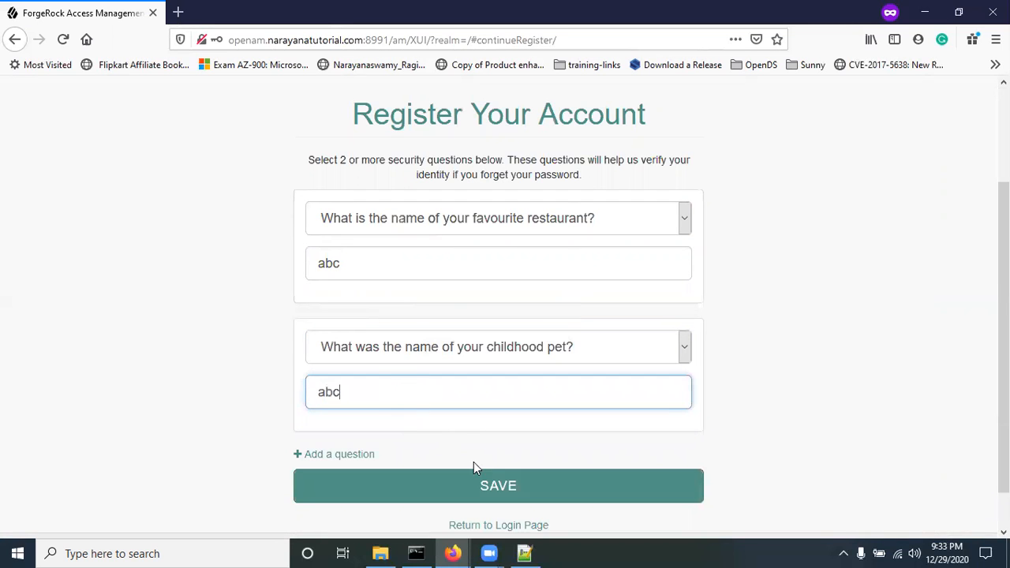
click(483, 483)
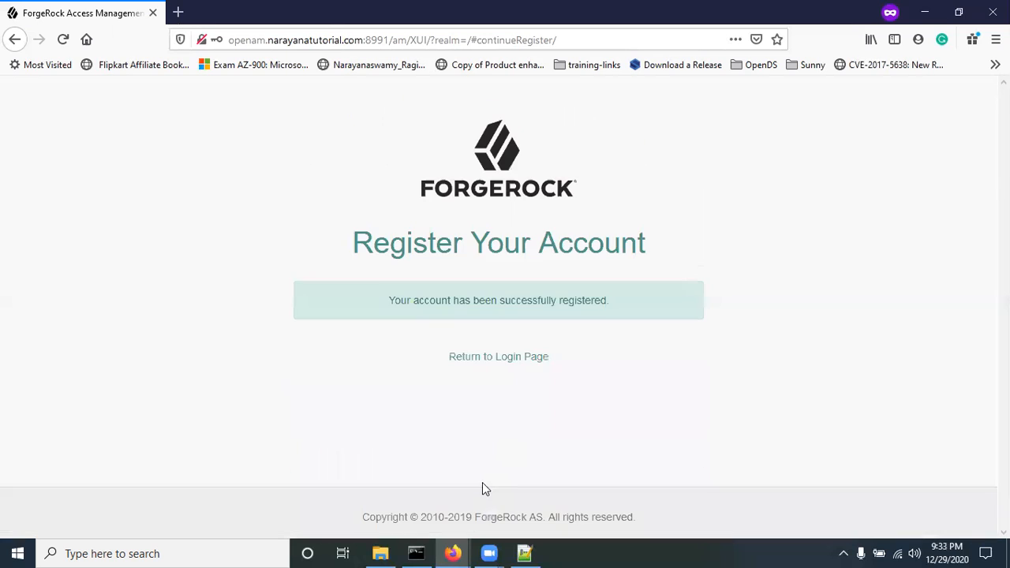
click(496, 373)
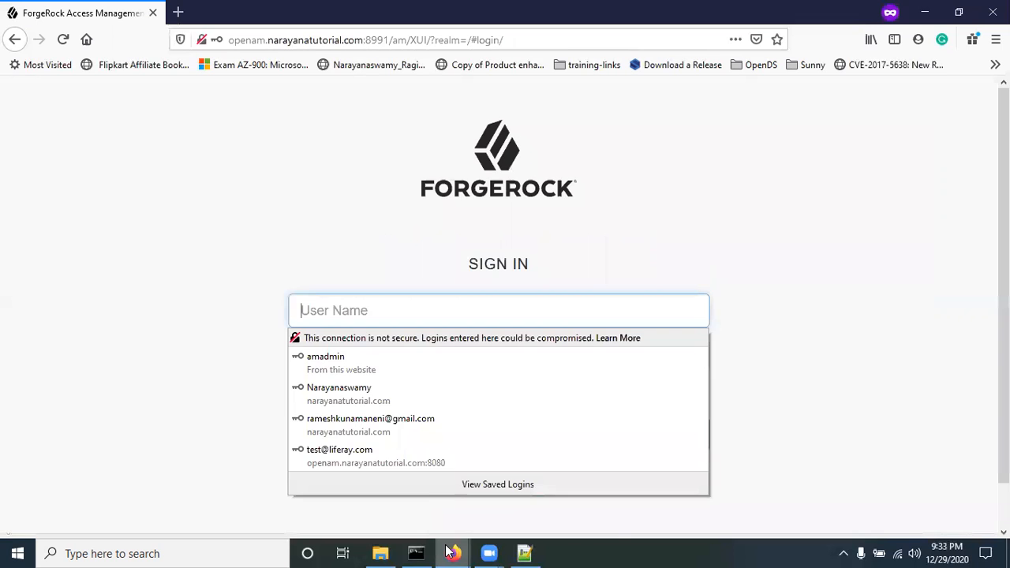
Step: Compare the 'en|Registration email' outgoing subject setting with the received Registration email
mouse_move(452, 553)
click(392, 498)
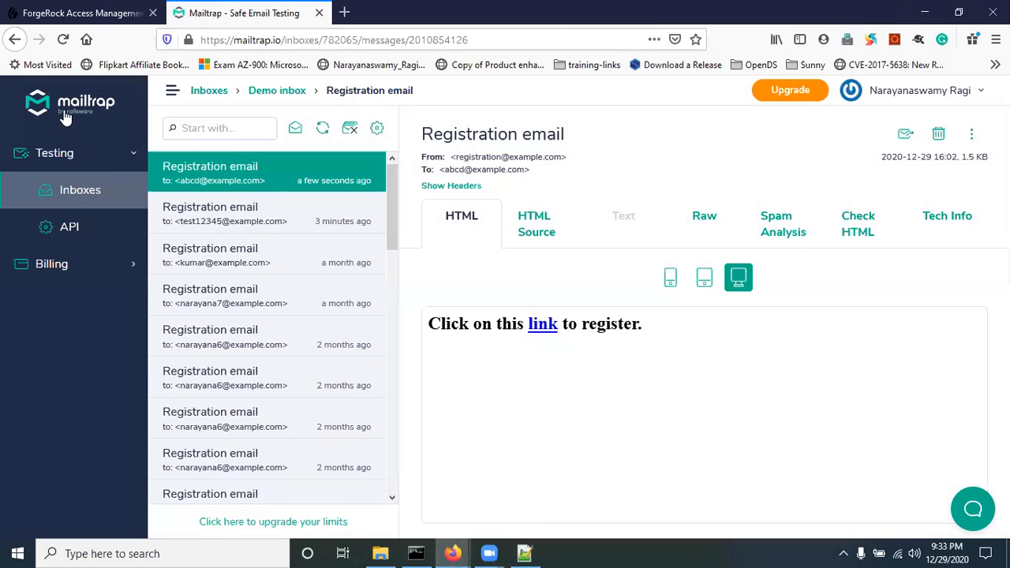
click(79, 13)
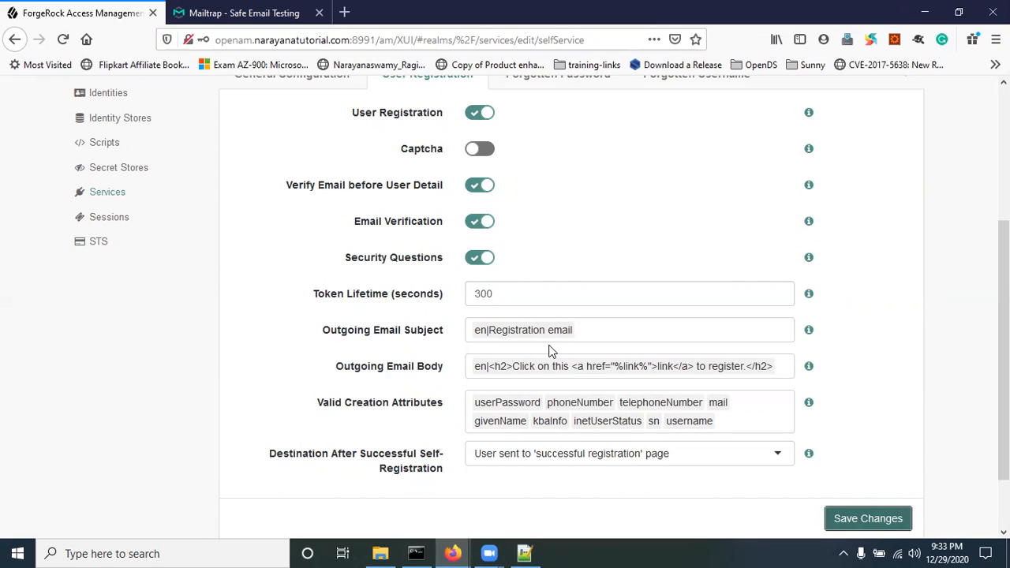
drag(578, 331, 497, 333)
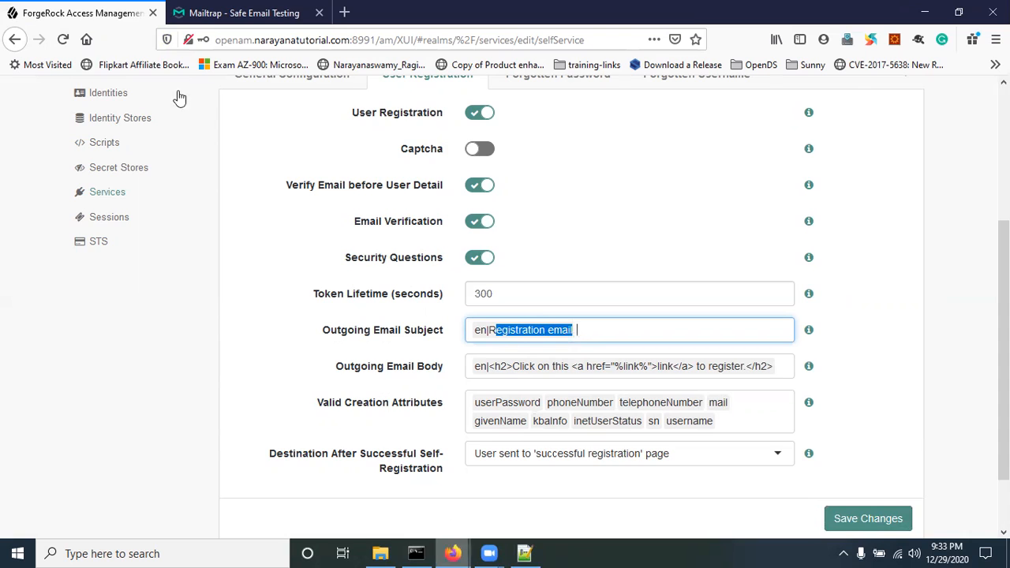
click(237, 12)
drag(430, 322, 497, 333)
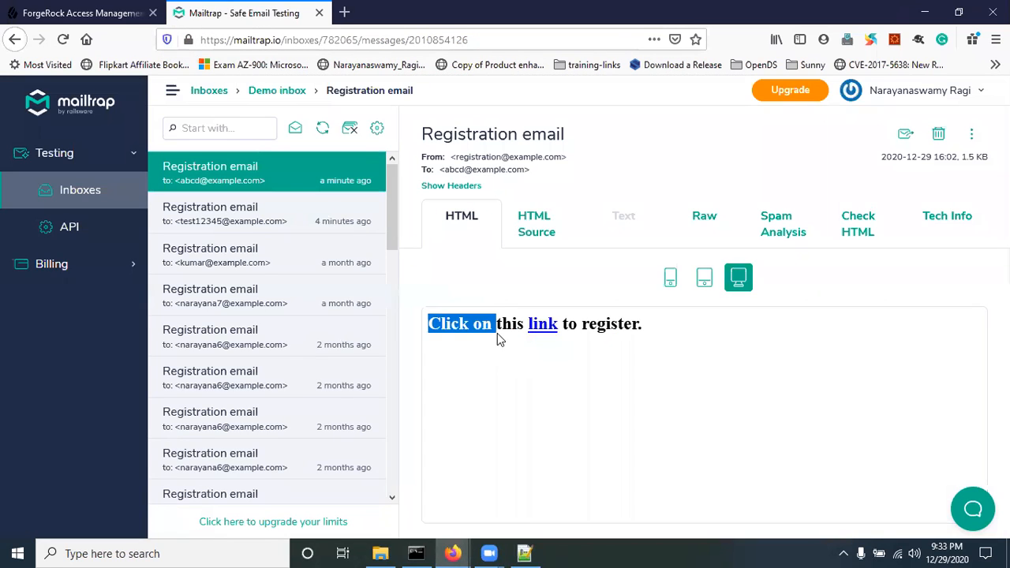
click(452, 553)
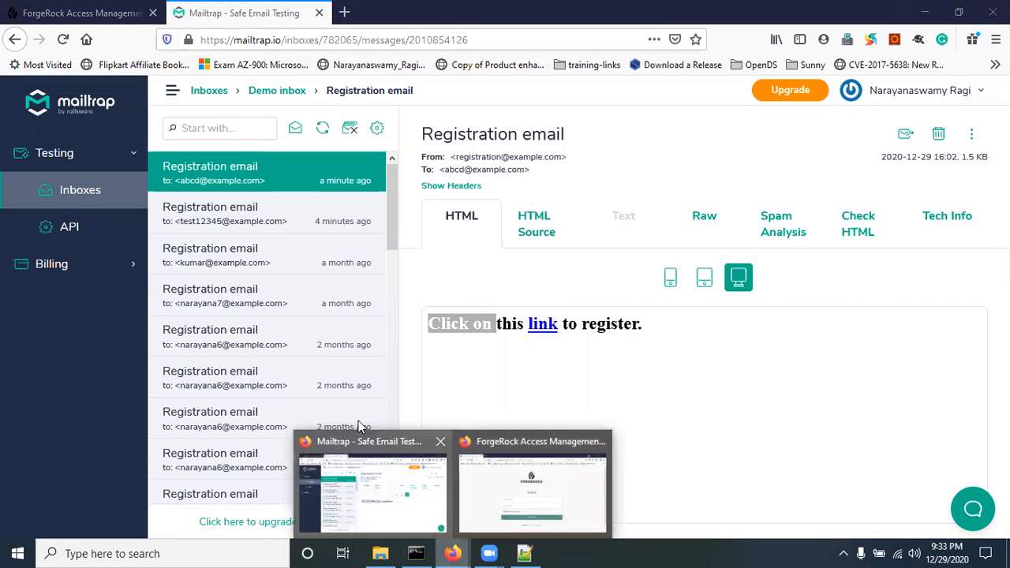
click(73, 13)
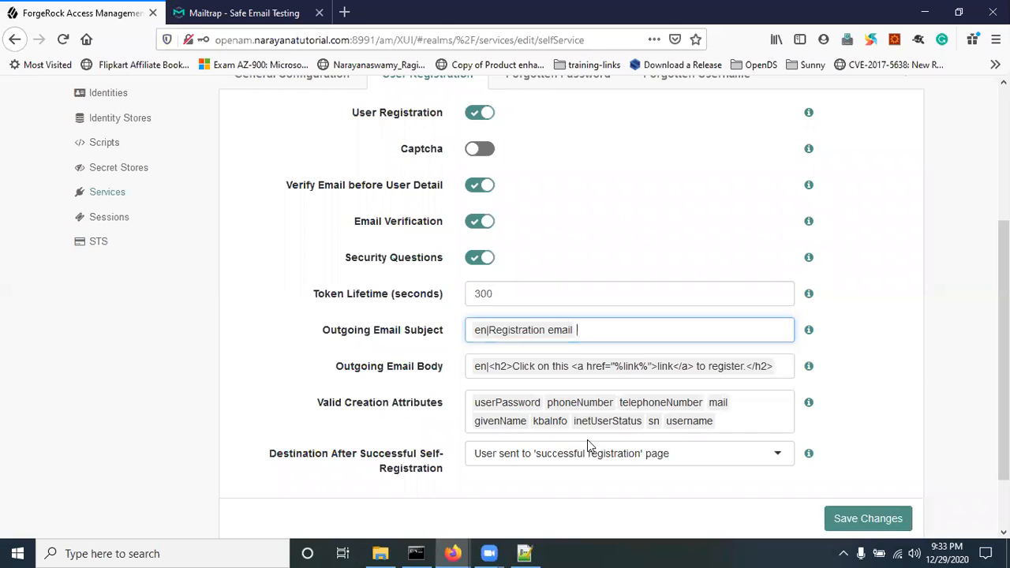
Step: Check the post-registration Destination dropdown without changing it
click(681, 453)
click(682, 453)
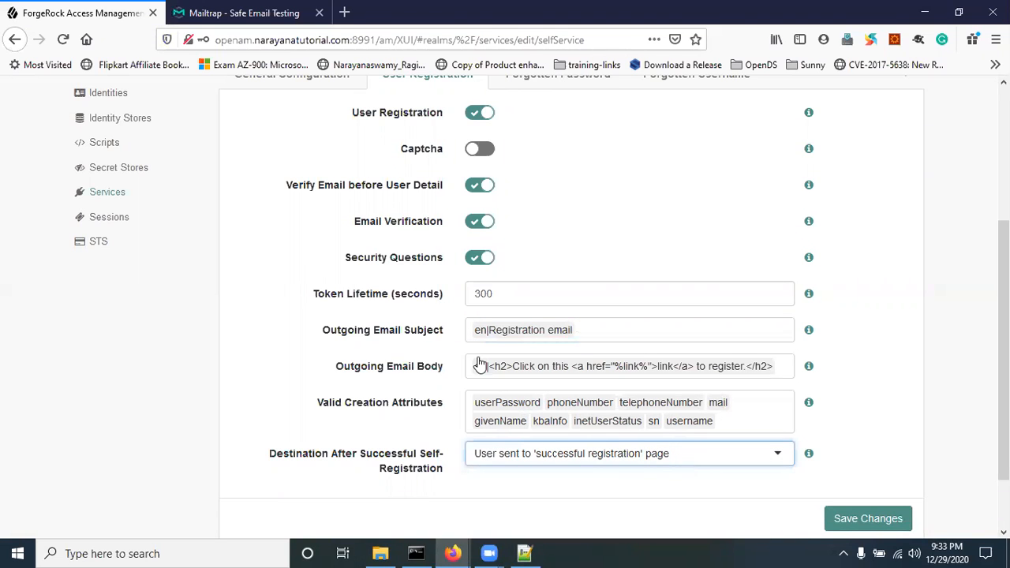
scroll(371, 293, up, 5)
scroll(376, 292, down, 4)
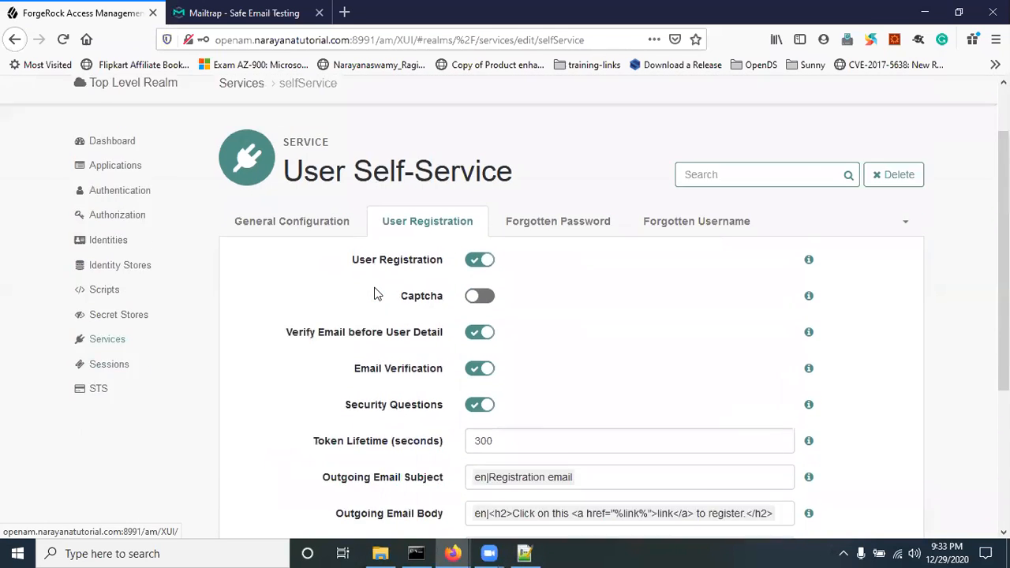
Step: Compare the Forgotten Password and Forgotten Username settings, end on Forgotten Password, then minimize the browser
scroll(376, 293, up, 5)
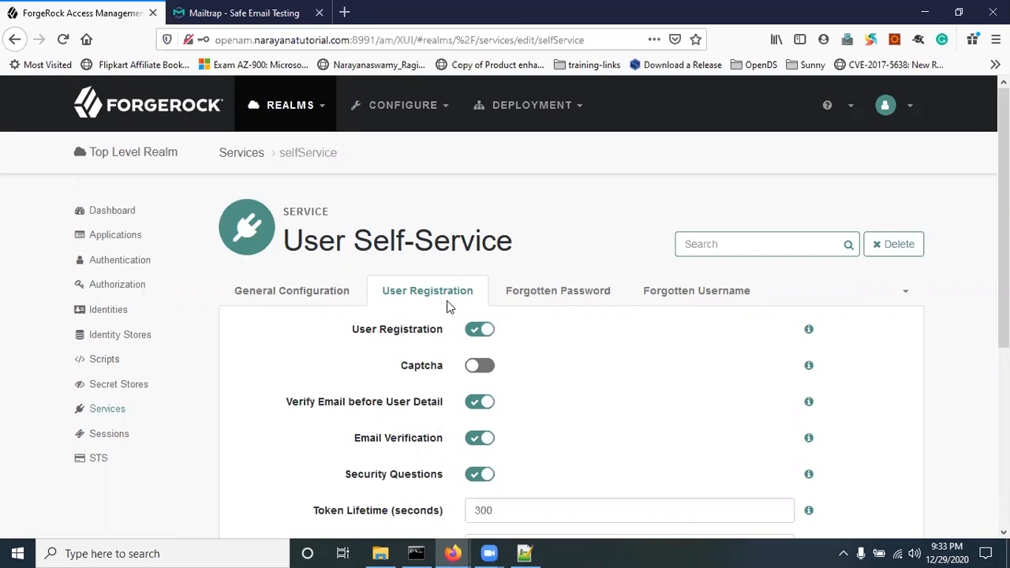
click(537, 294)
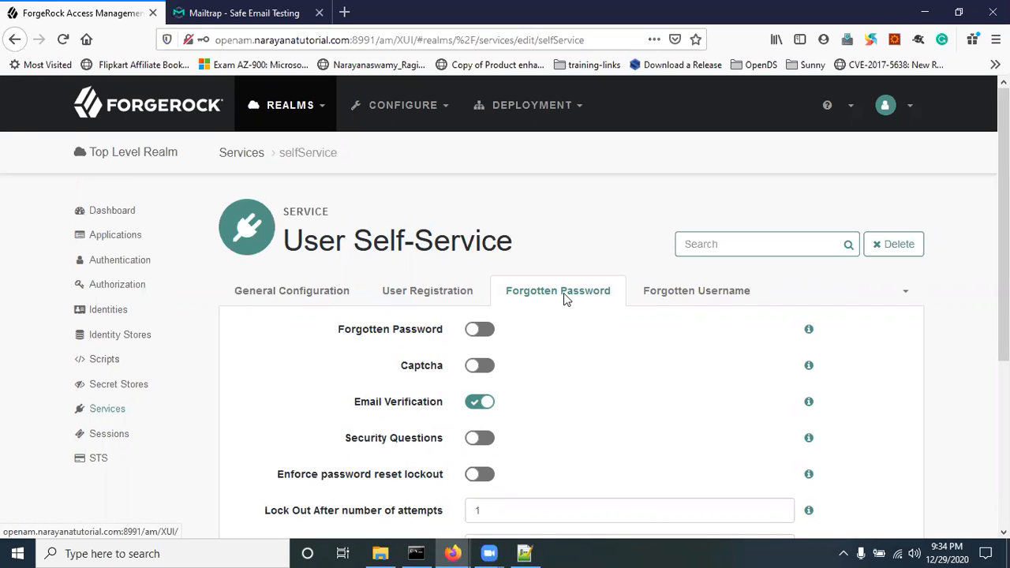
click(707, 293)
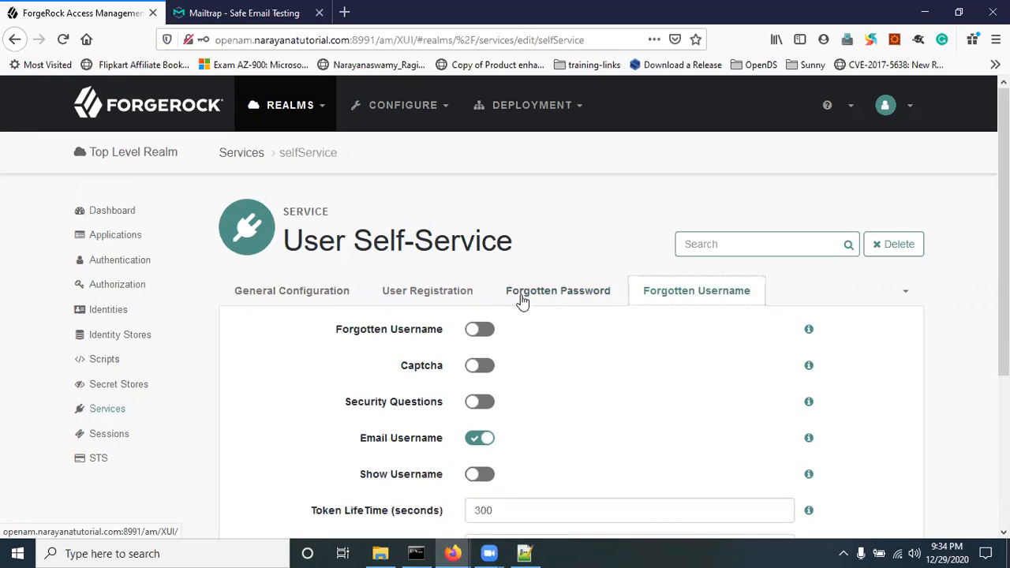
click(525, 298)
scroll(602, 381, down, 3)
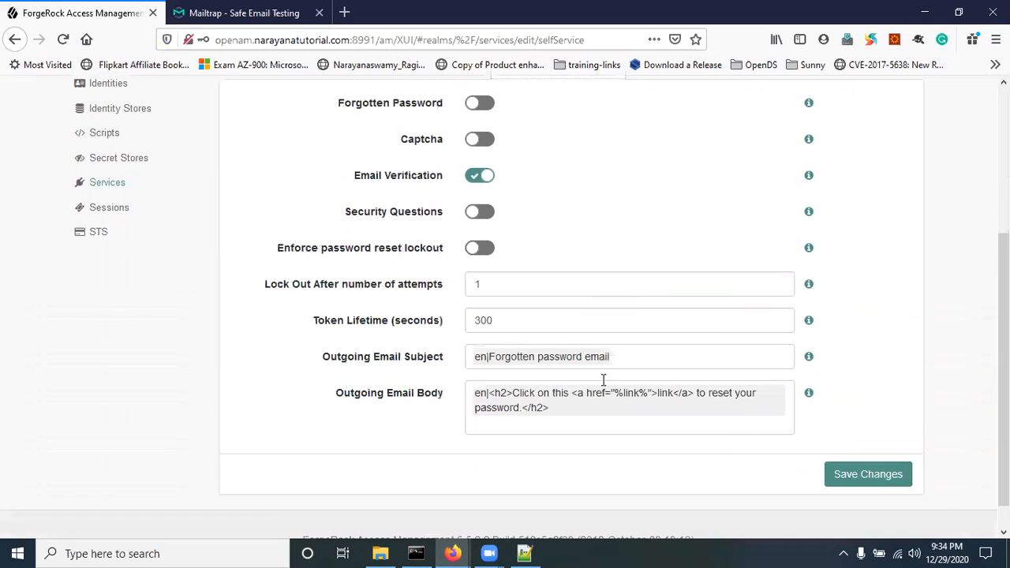
key(super+d)
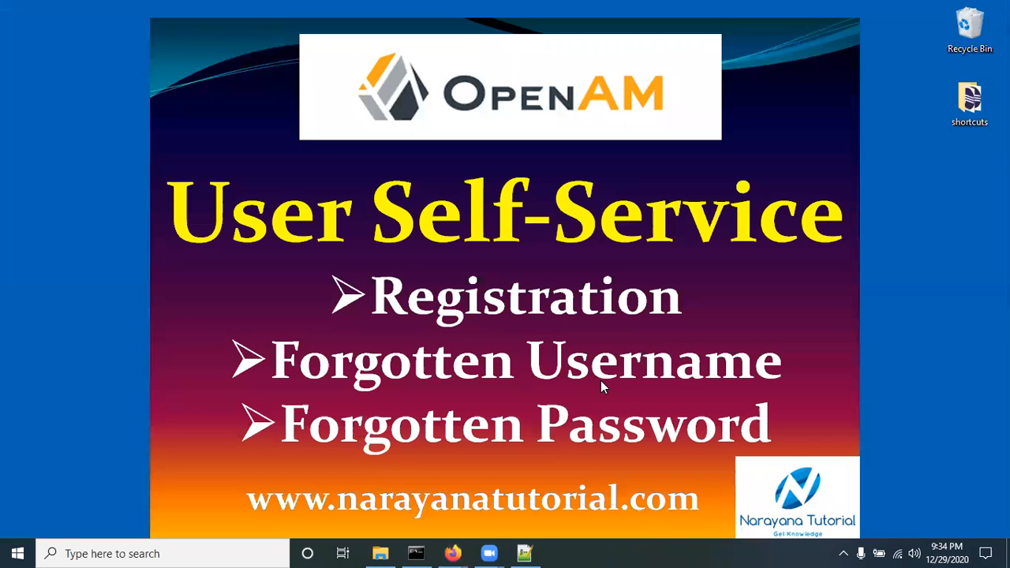